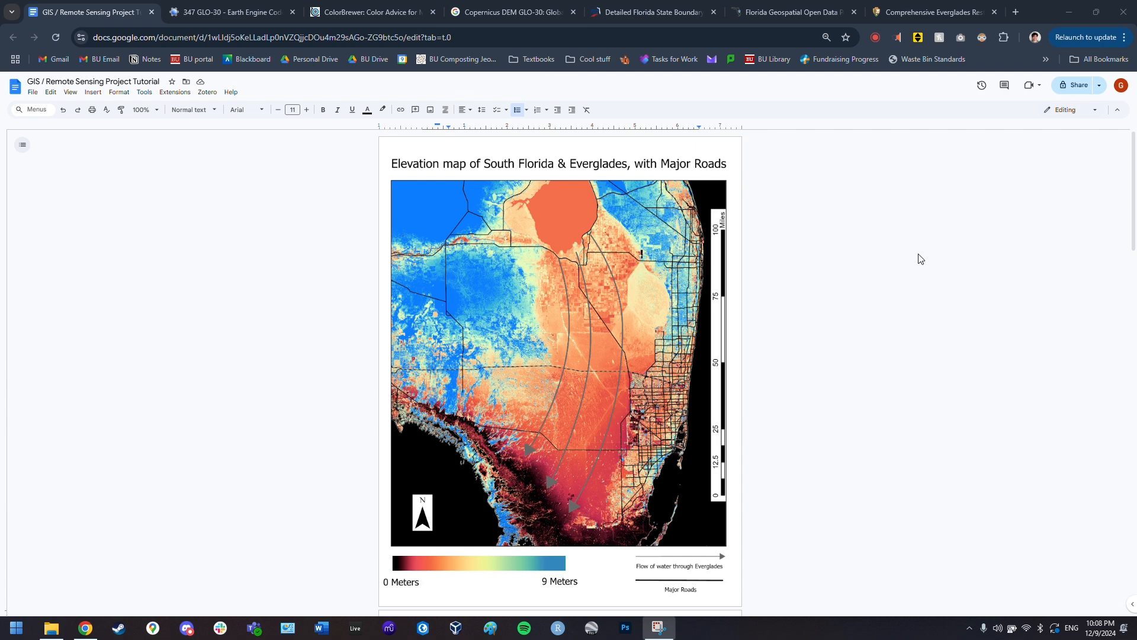
- Scroll the tutorial to the Step One Earth Engine DEM section and enlarge the page
scroll(869, 265, down, 1)
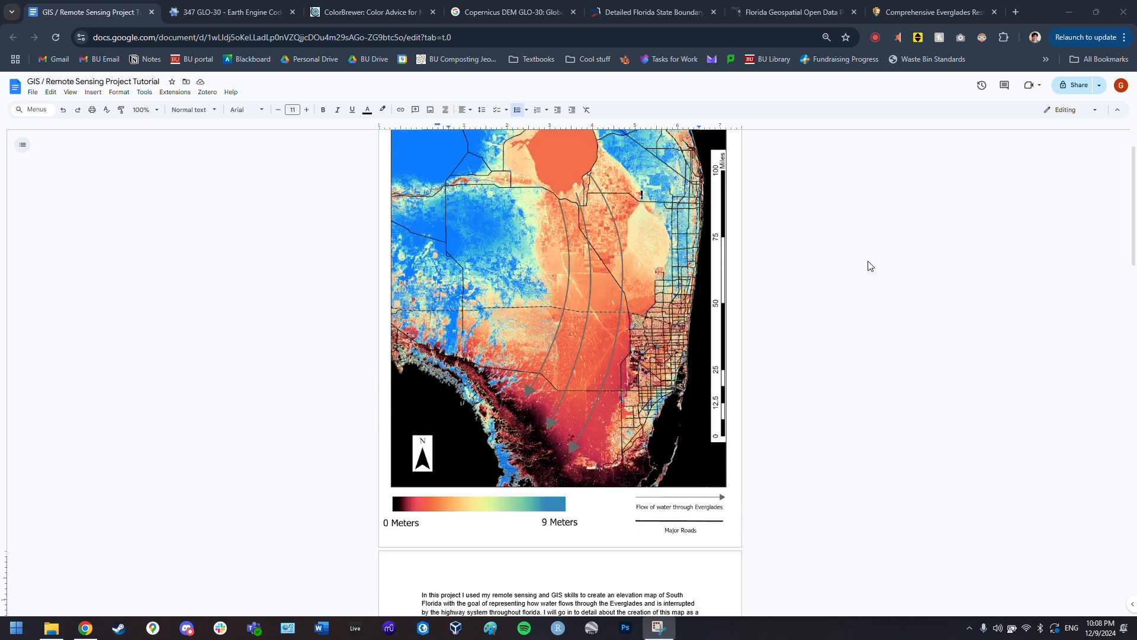
scroll(870, 266, up, 1)
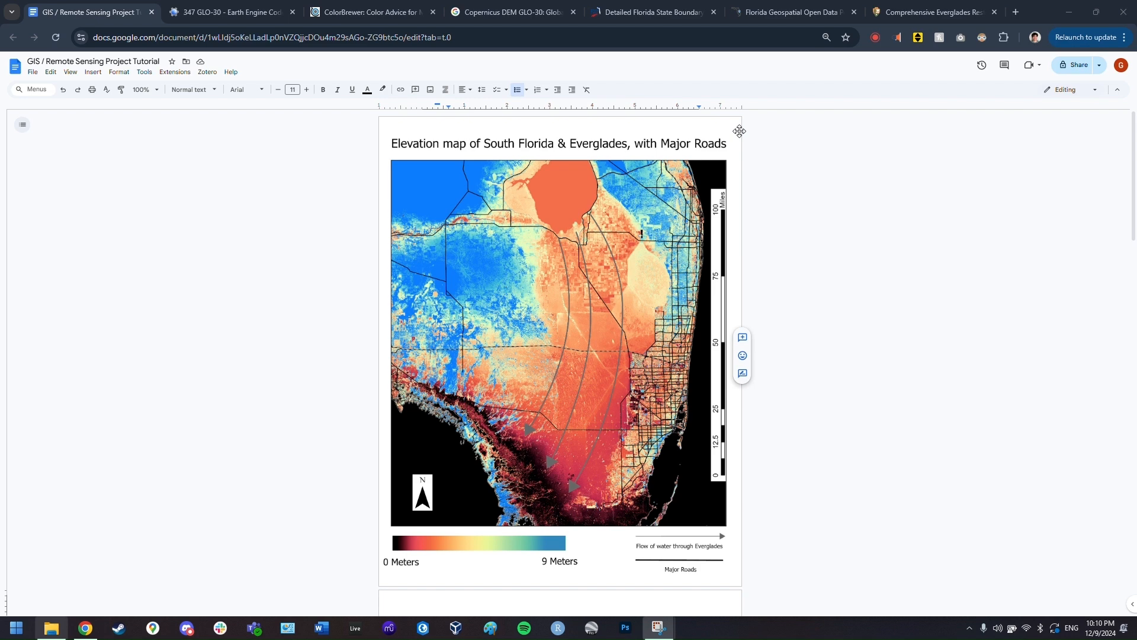
scroll(739, 131, down, 8)
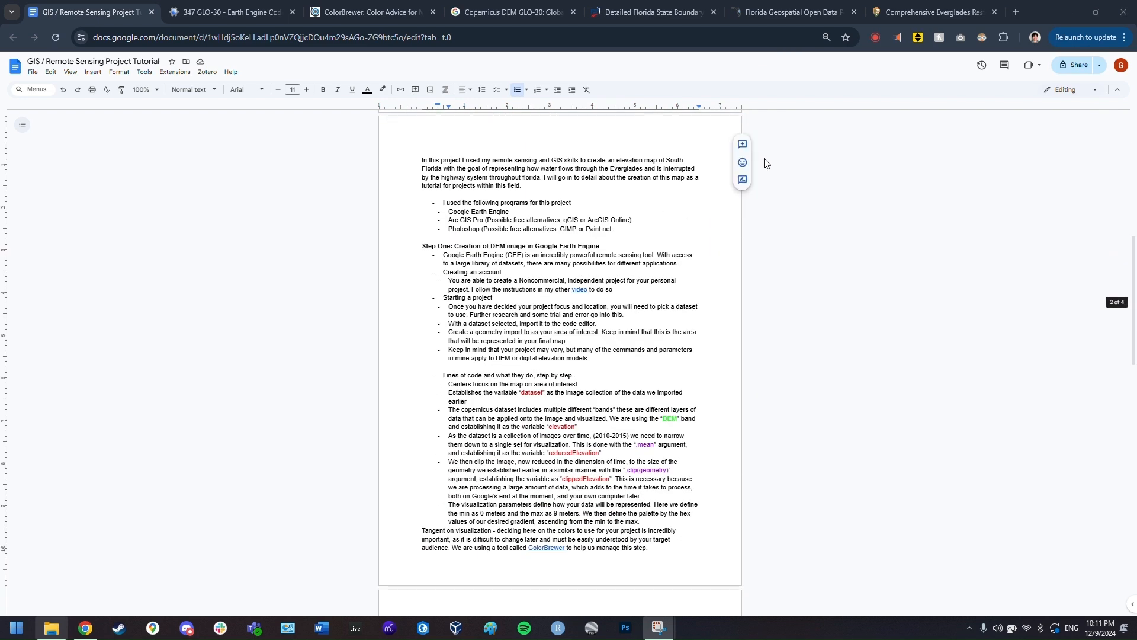
key(ctrl+plus)
key(ctrl+plus)
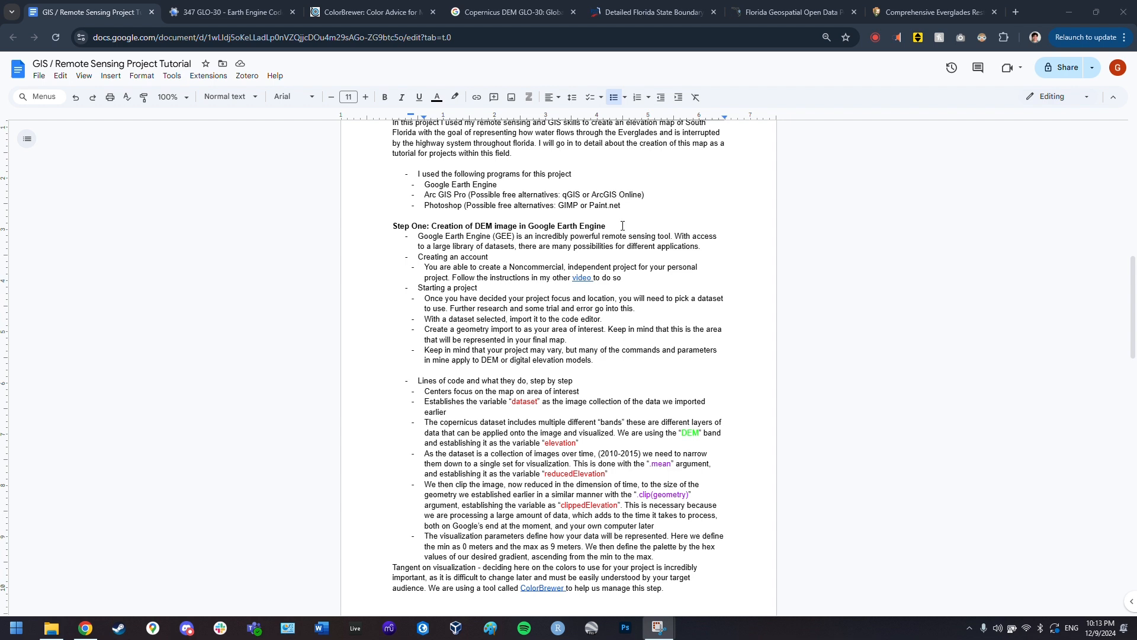
- Go from the Copernicus DEM GLO-30 page to the Earth Engine Data Catalog home
click(449, 17)
click(449, 17)
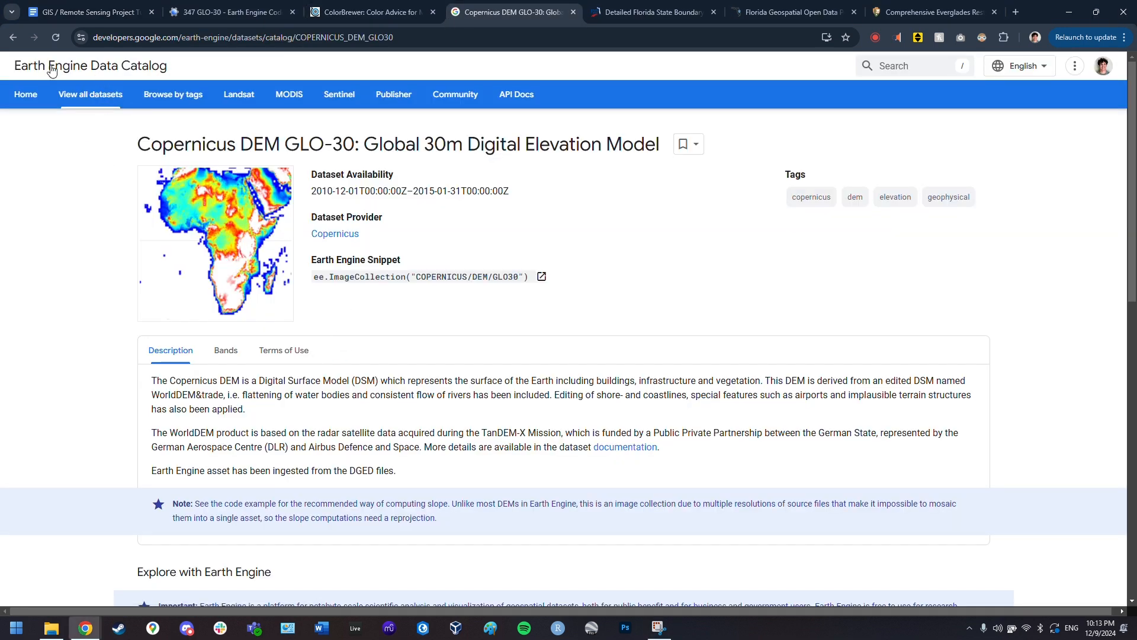
click(135, 71)
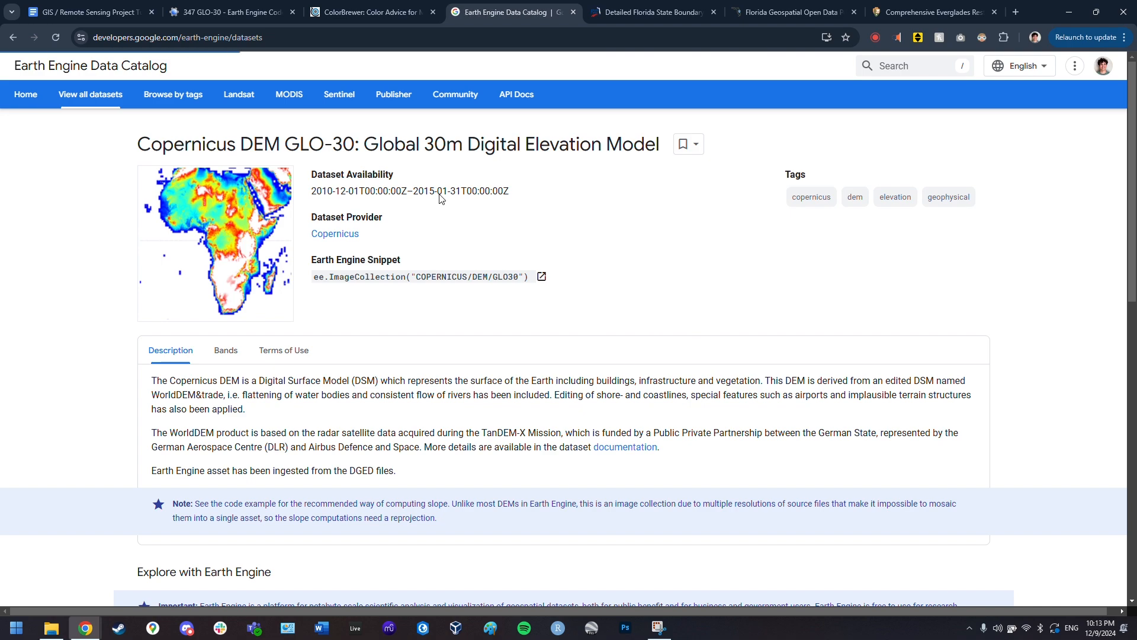
scroll(443, 288, down, 5)
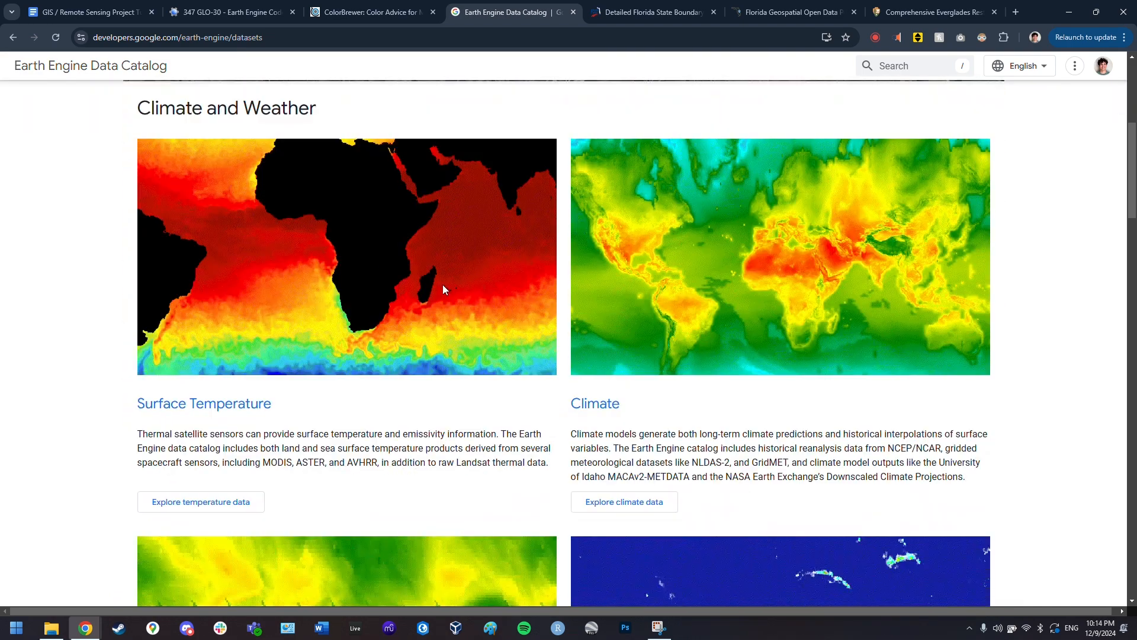
scroll(444, 290, down, 5)
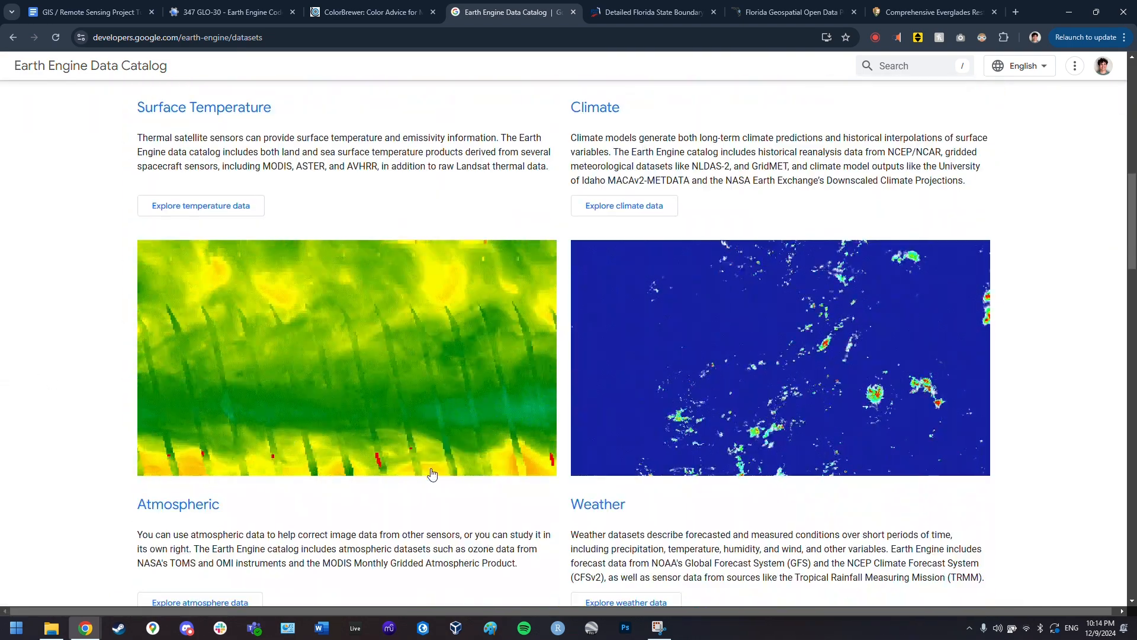
scroll(99, 347, down, 1)
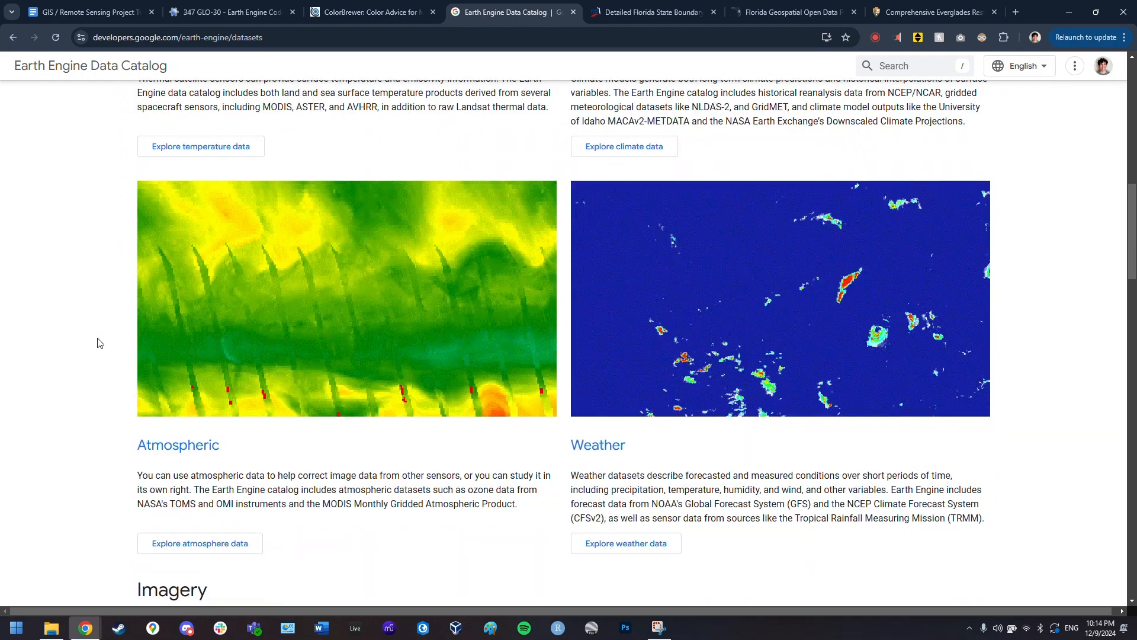
scroll(131, 398, up, 12)
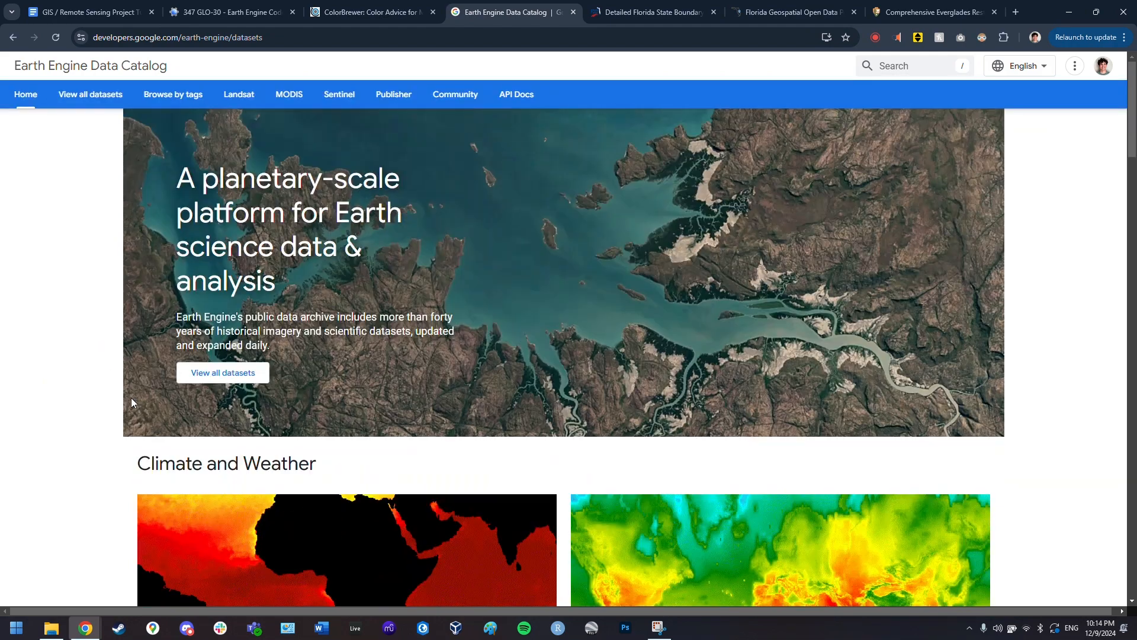
- List all datasets and filter them by 'DEM' to reveal Copernicus DEM GLO-30
click(92, 96)
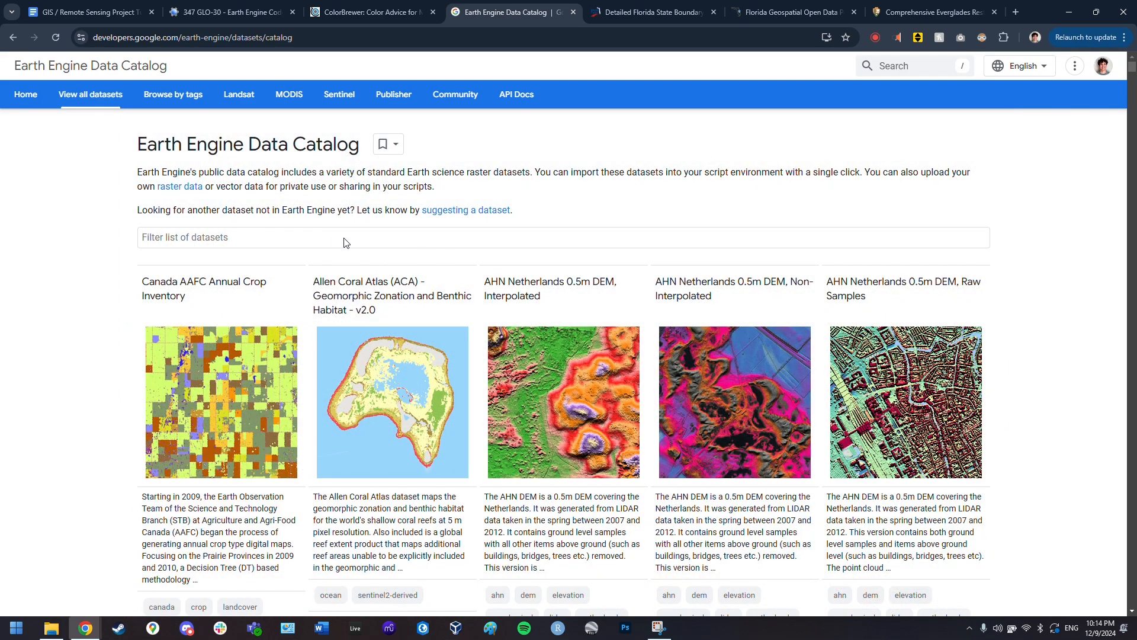
click(206, 239)
text(D)
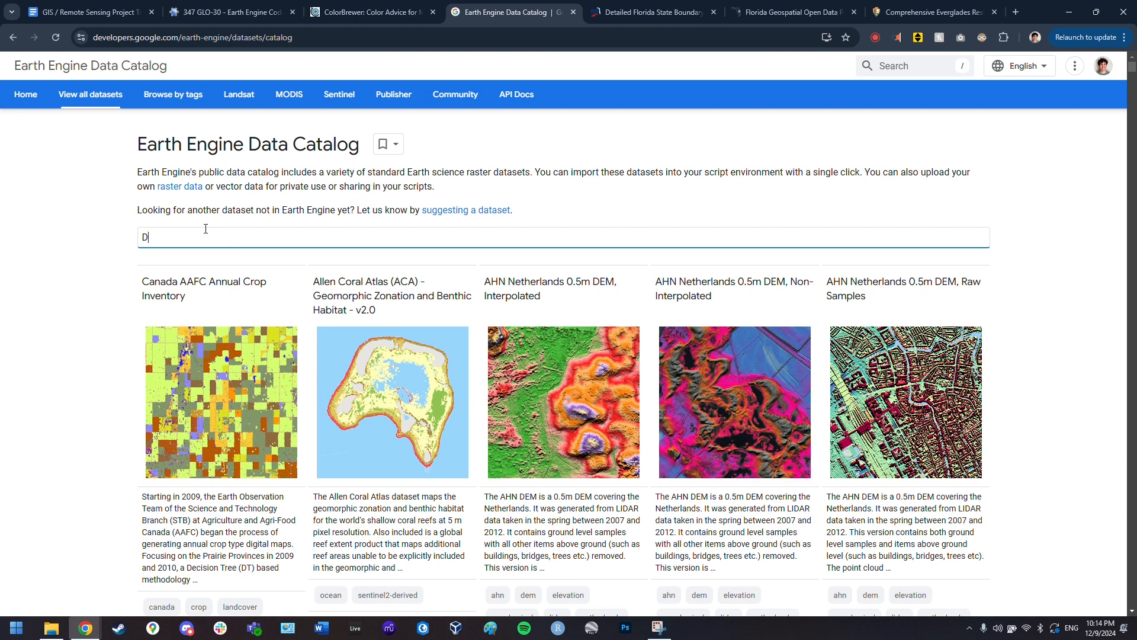
text(EM)
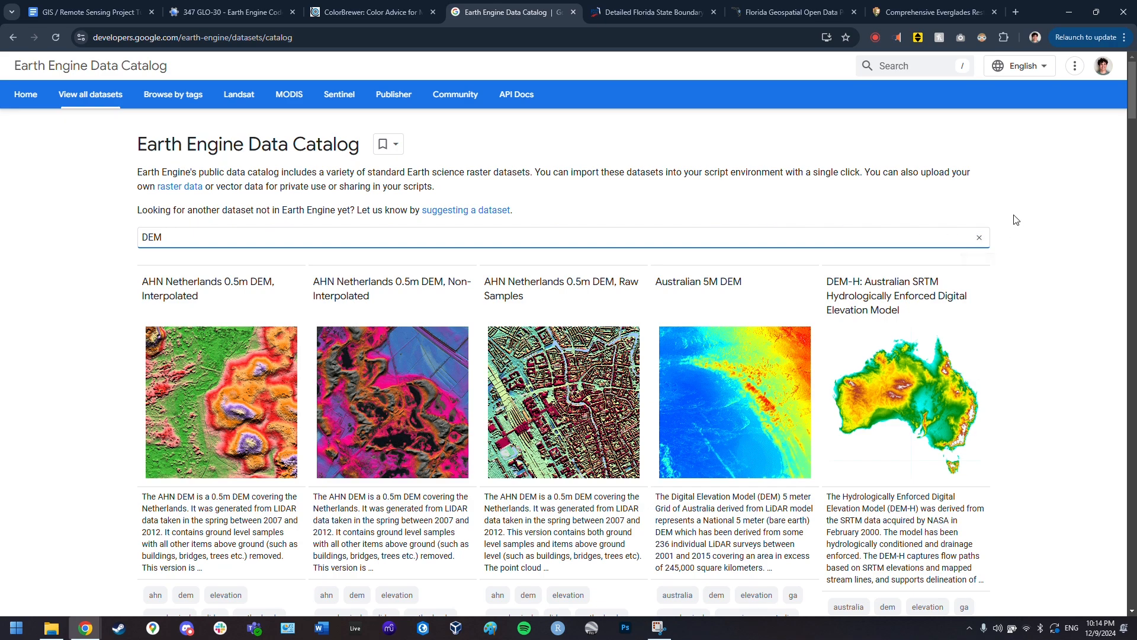
scroll(506, 208, down, 1)
scroll(356, 207, down, 5)
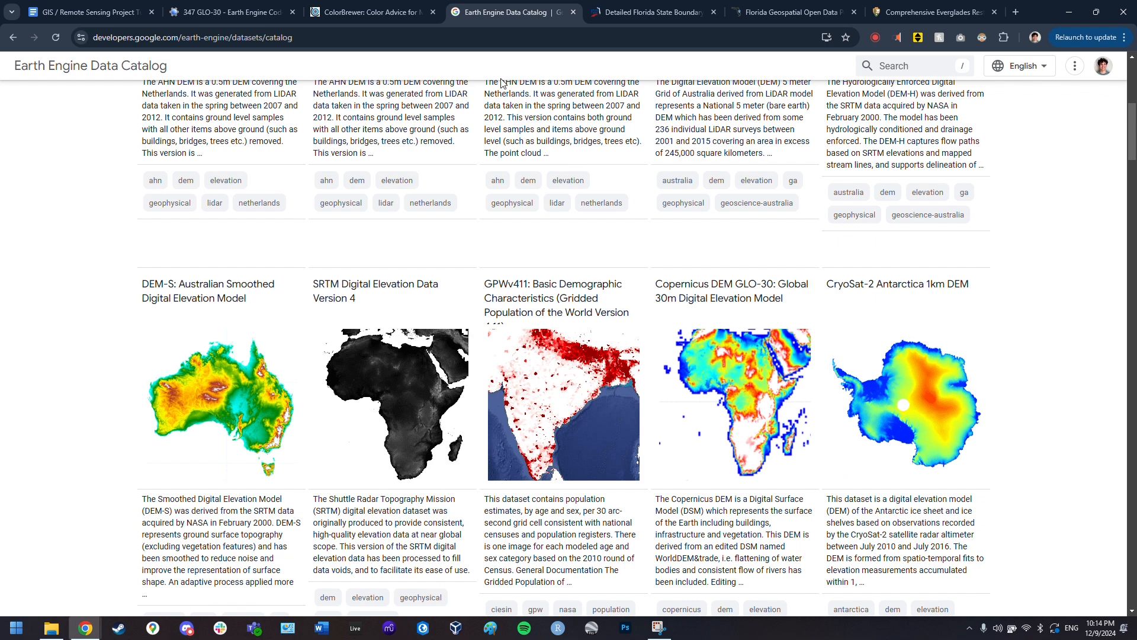
- Snap the left window to half the screen showing the finished 347 GLO-30 script
click(205, 12)
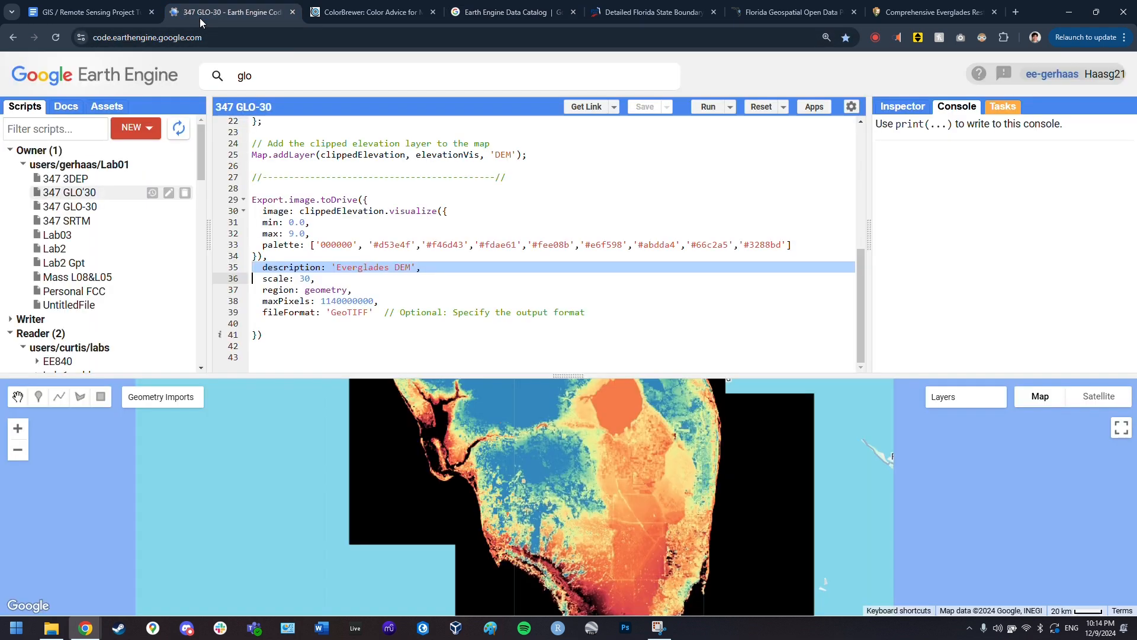
click(108, 14)
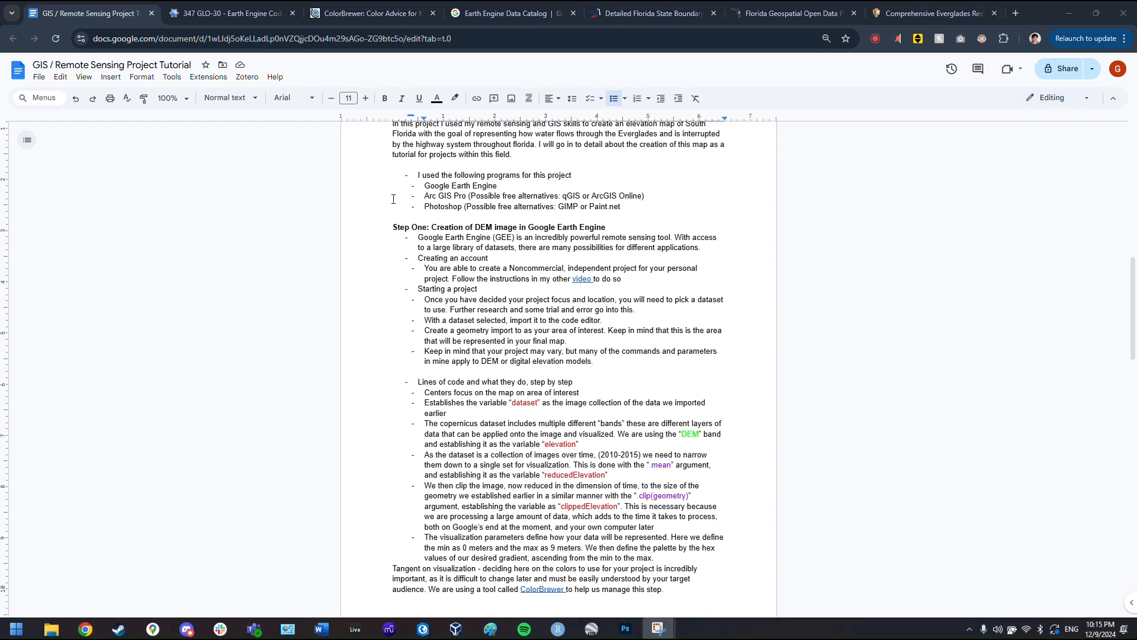
click(225, 253)
key(super+Left)
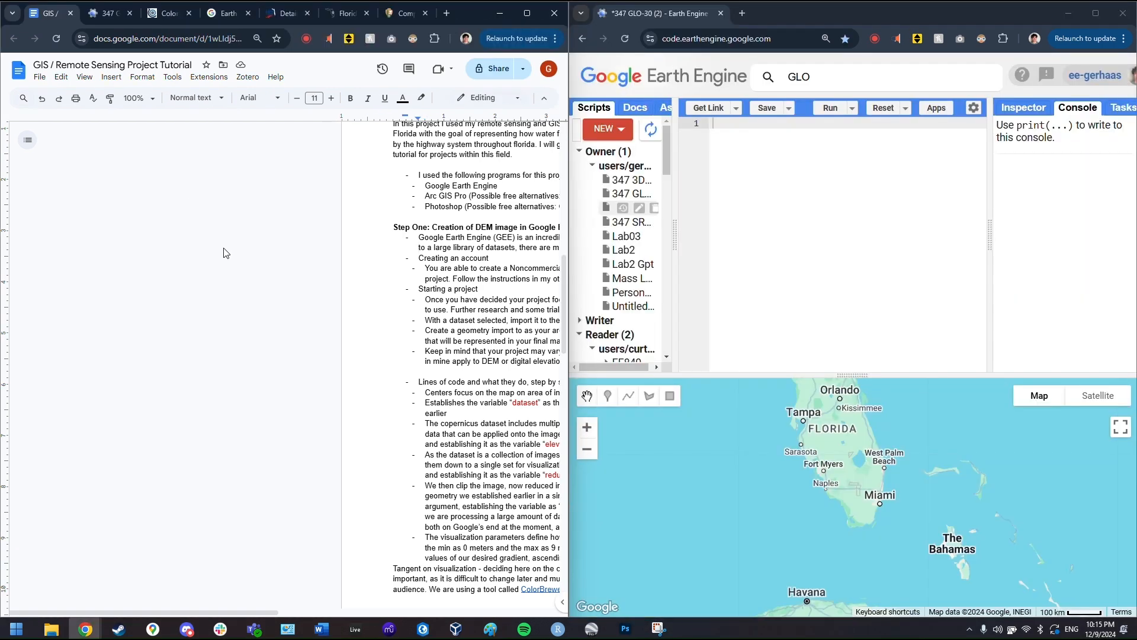
click(95, 11)
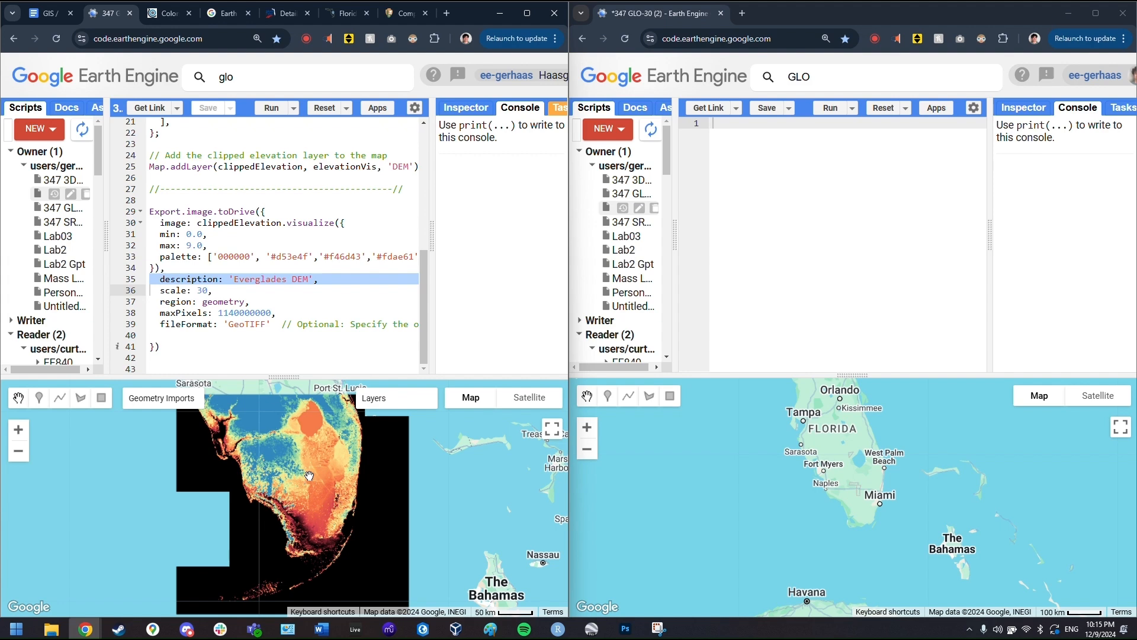
- Pan and zoom the new script's map to southern Florida
scroll(271, 307, up, 5)
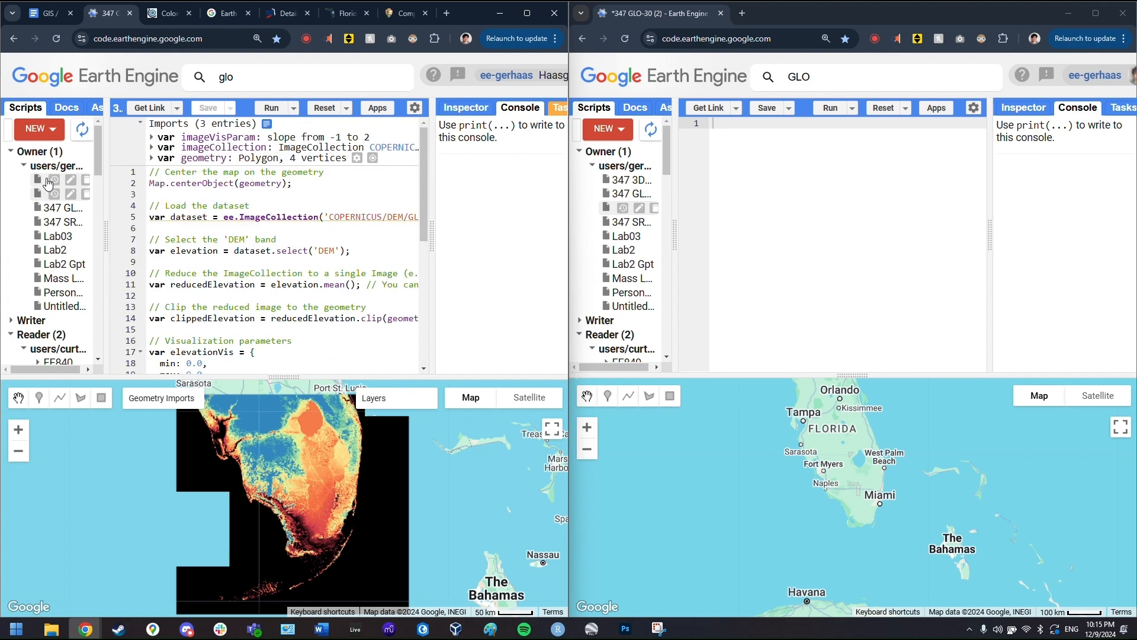
drag(740, 403, 756, 433)
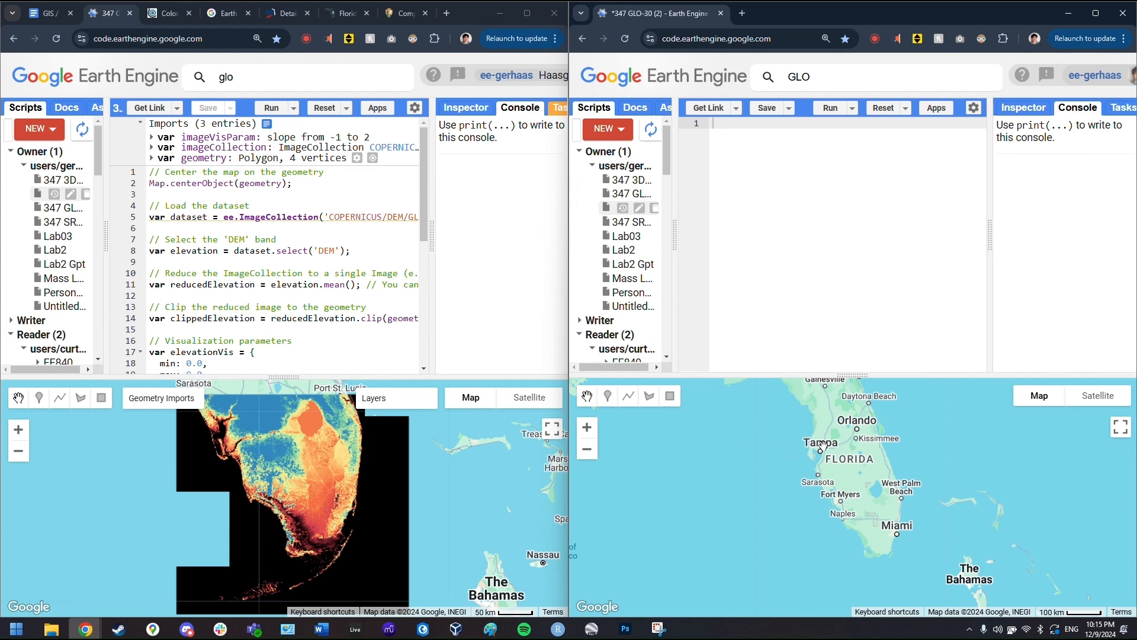
scroll(888, 462, up, 2)
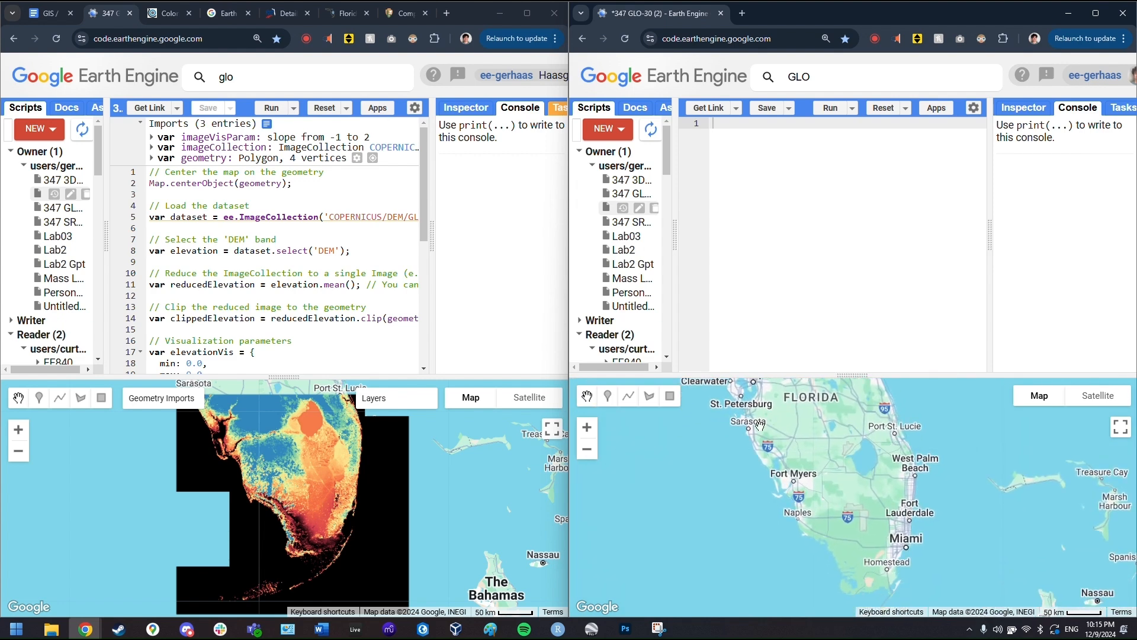
- Draw a rectangle geometry over southern Florida, then hide the geometry layer on the map
click(670, 396)
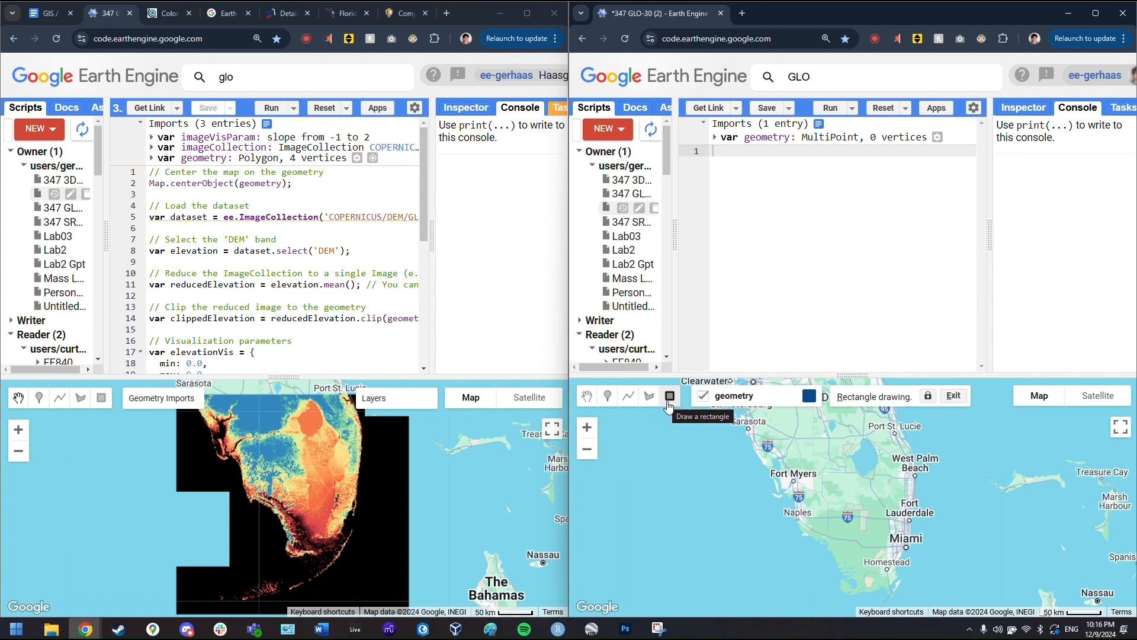
drag(728, 424, 979, 571)
click(910, 452)
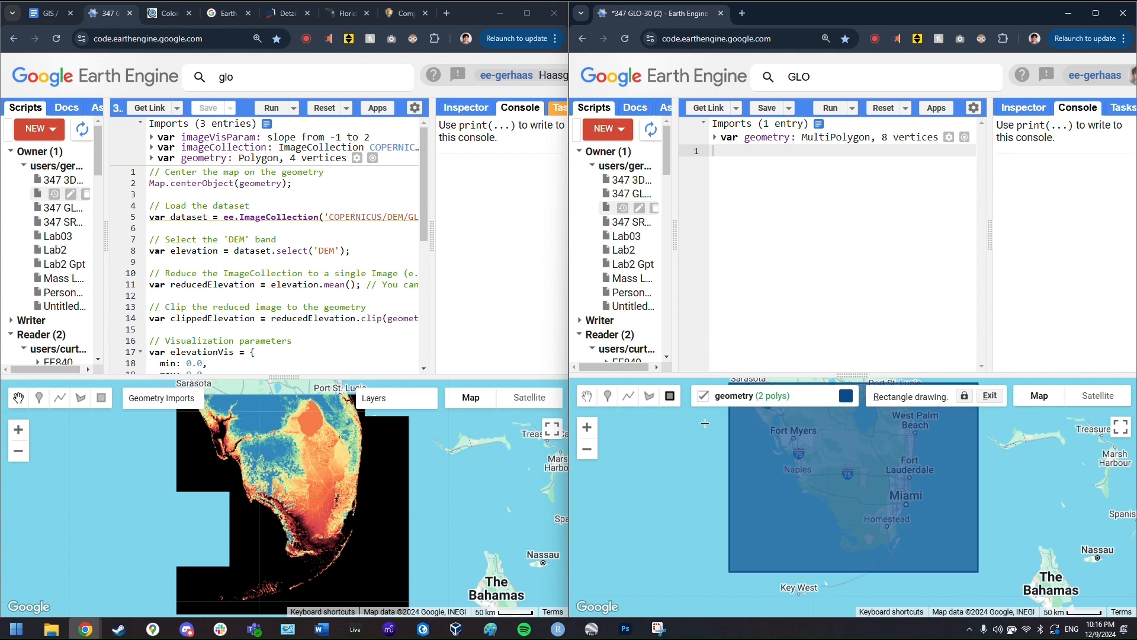
mouse_move(704, 420)
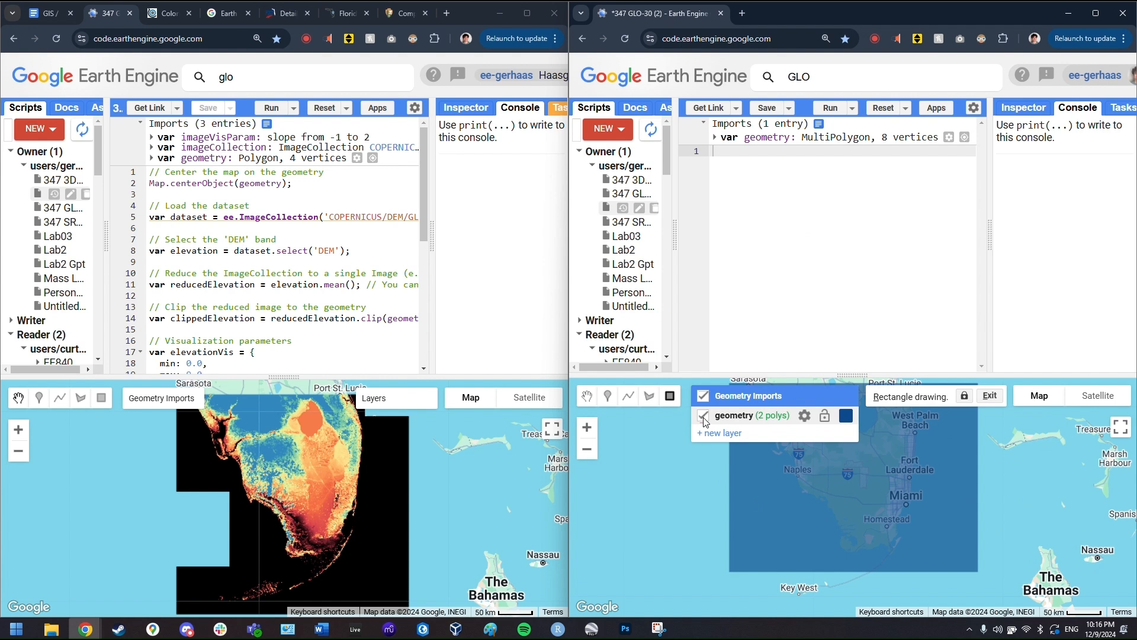
click(703, 416)
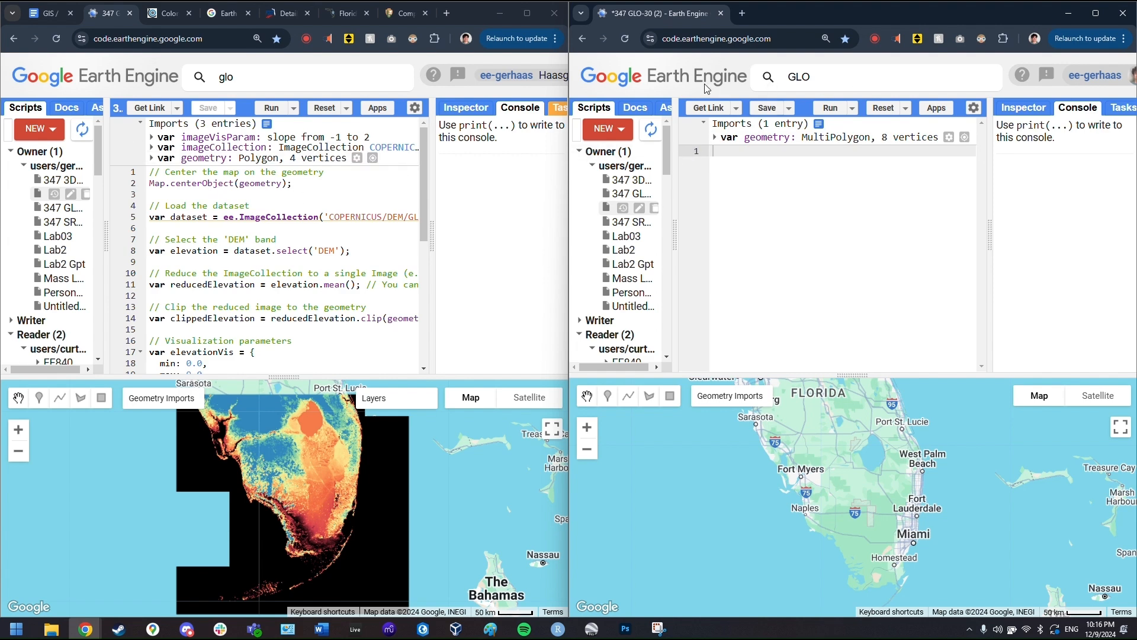
- Search 'GLO' and import the Copernicus DEM GLO-30 collection into the new script as imageCollection
click(865, 70)
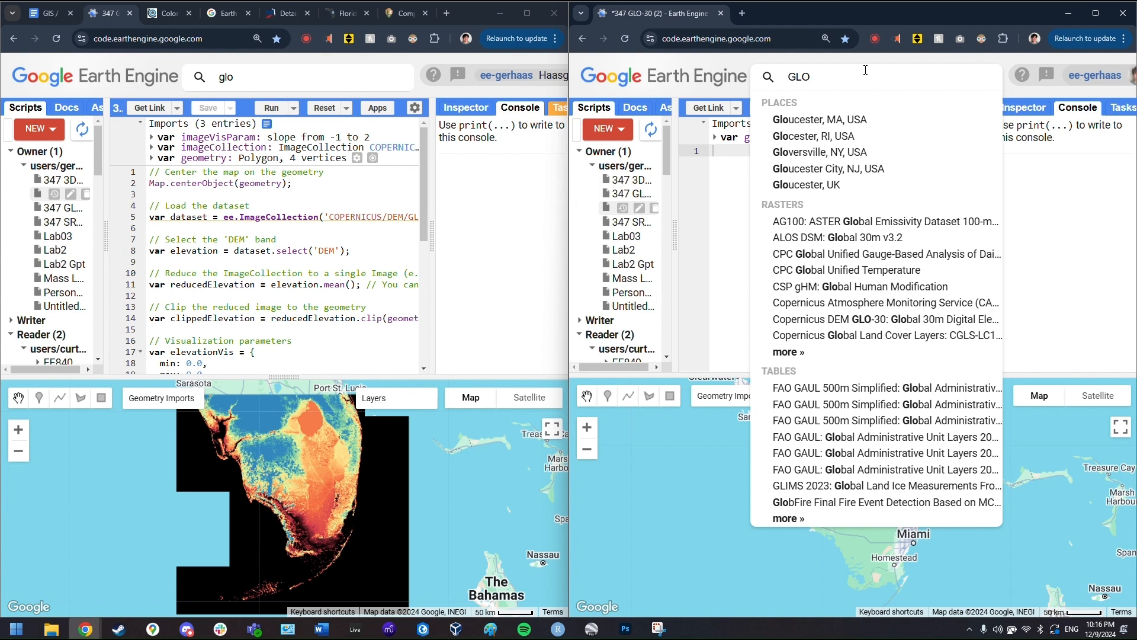
key(BackSpace)
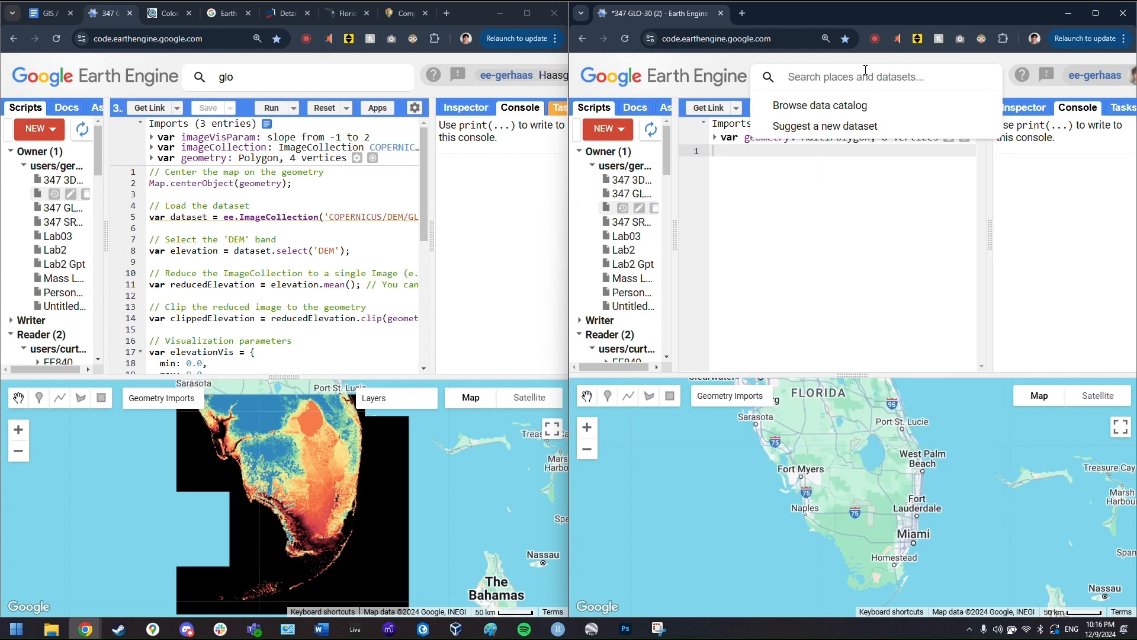
text(GLO)
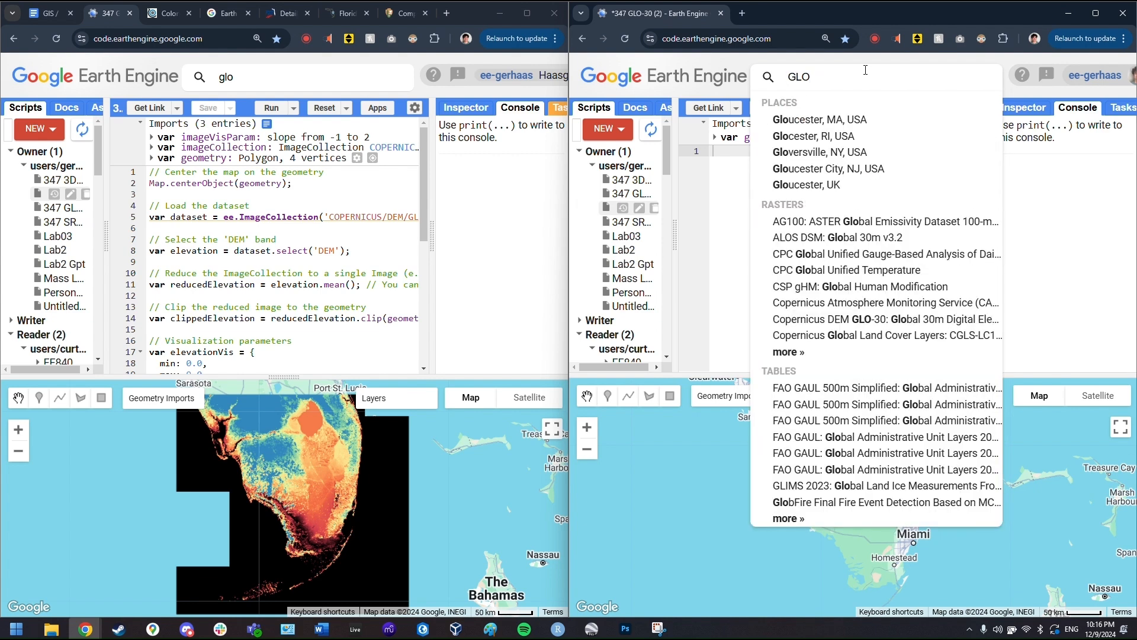
click(873, 323)
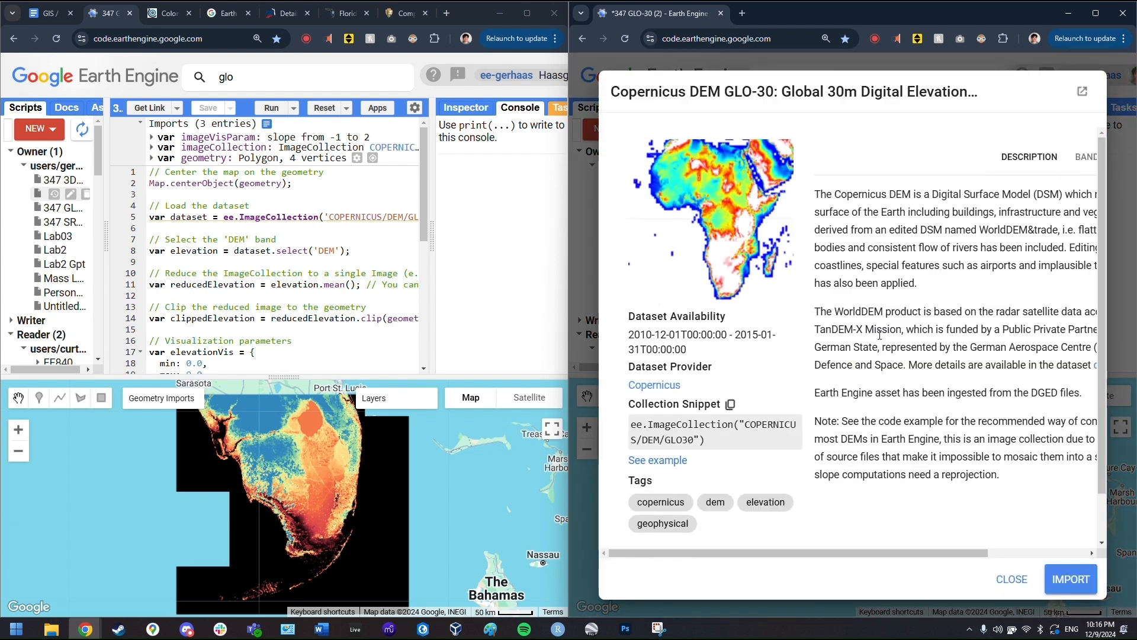
click(1093, 578)
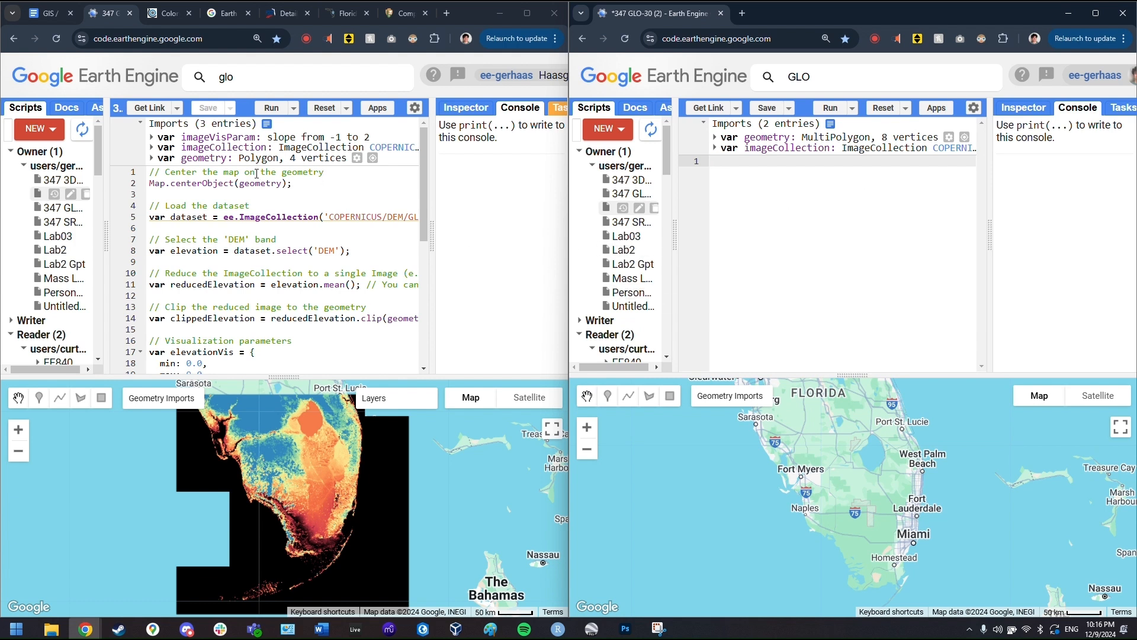
- Paste the map-centring line into the new script and run it to centre on Florida
triple_click(322, 188)
key(ctrl+c)
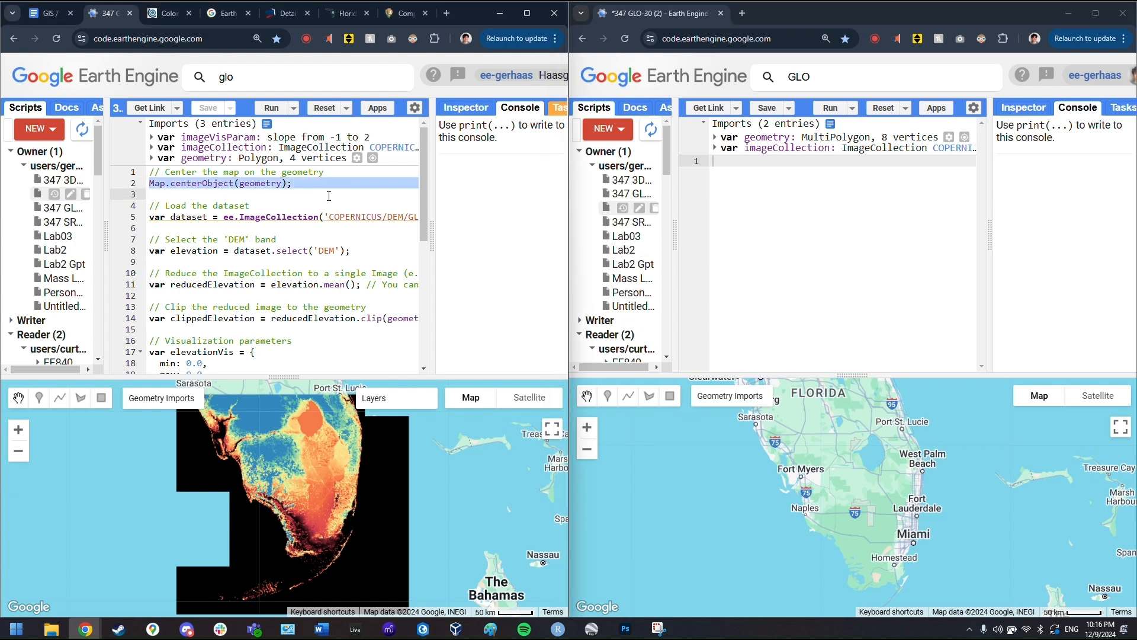
click(782, 174)
key(ctrl+v)
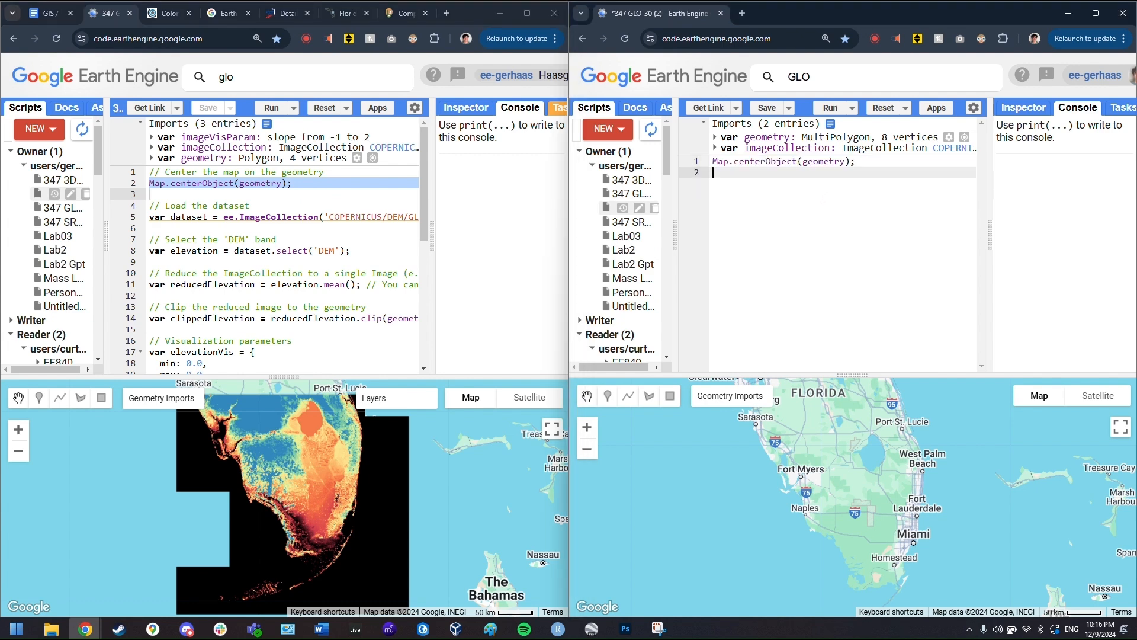
click(833, 110)
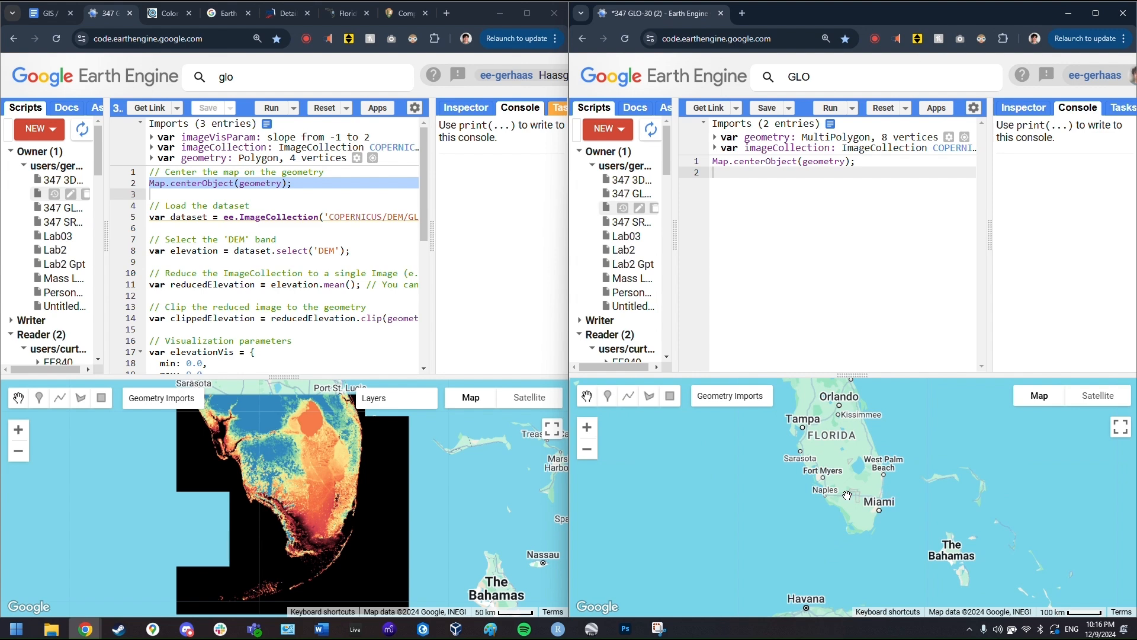
click(831, 108)
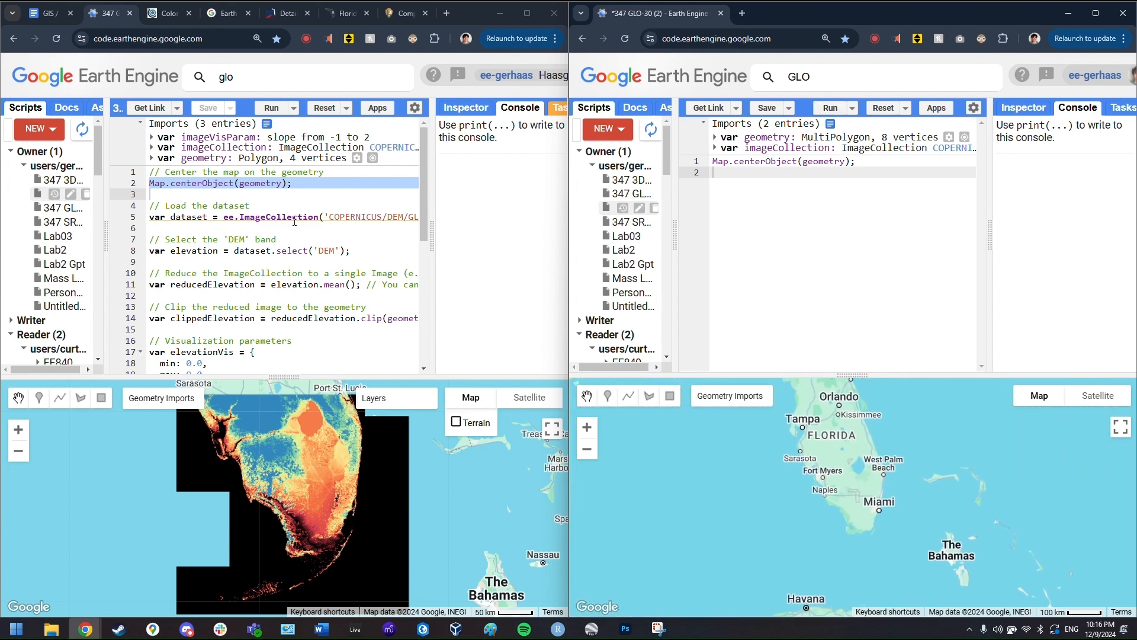
- Copy the COPERNICUS/DEM loading line and the 'DEM' band selection line into the new script
click(198, 218)
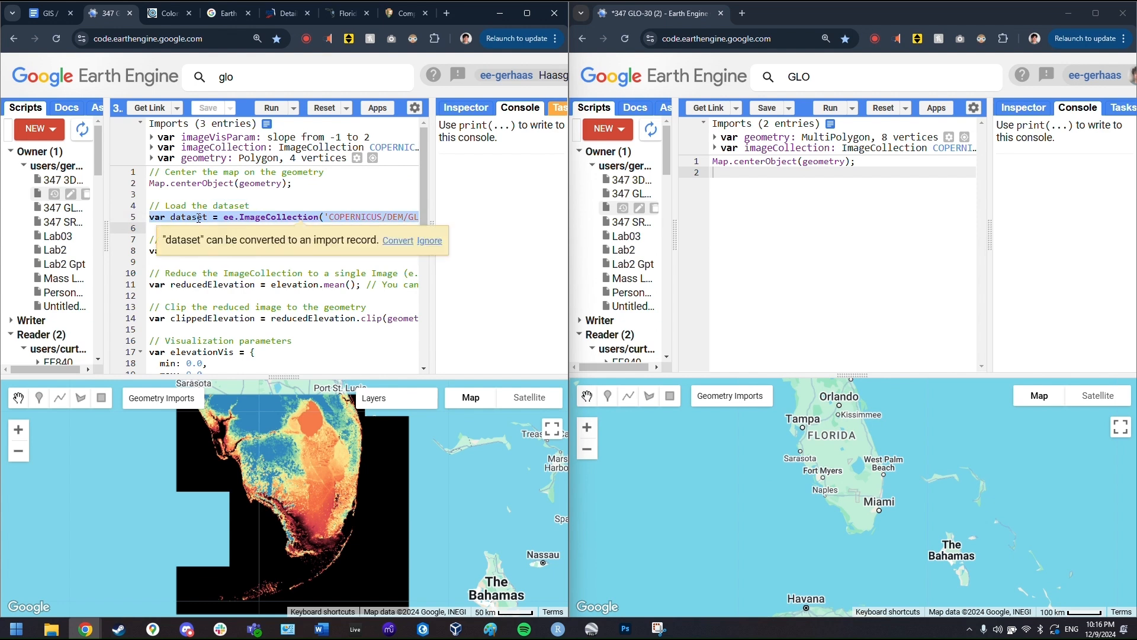
key(ctrl+c)
click(760, 177)
key(ctrl+v)
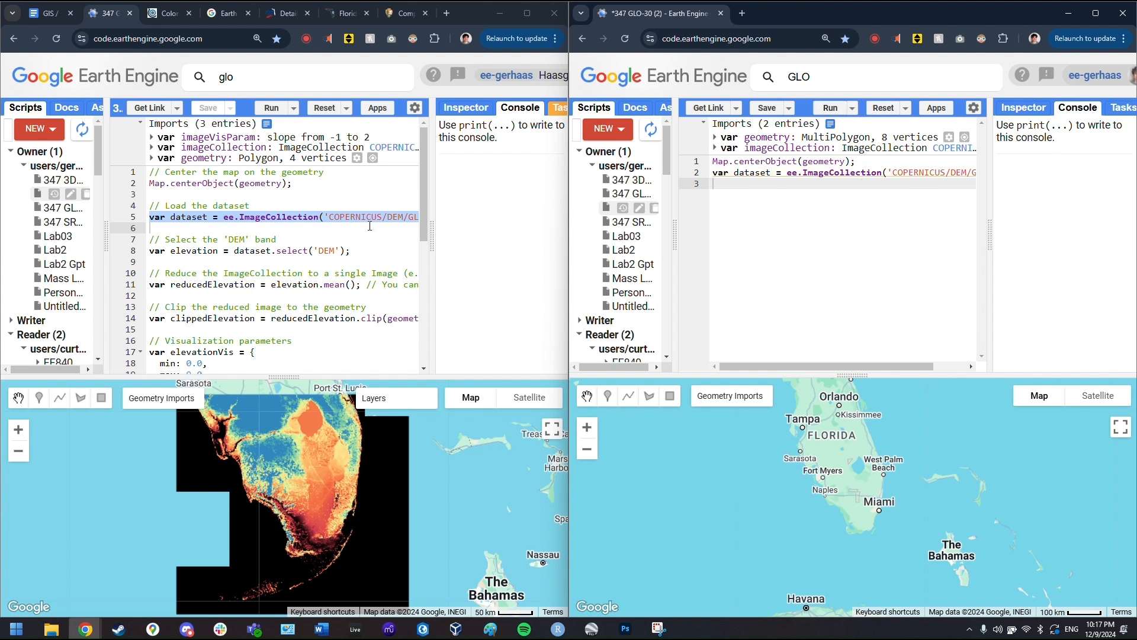
double_click(249, 255)
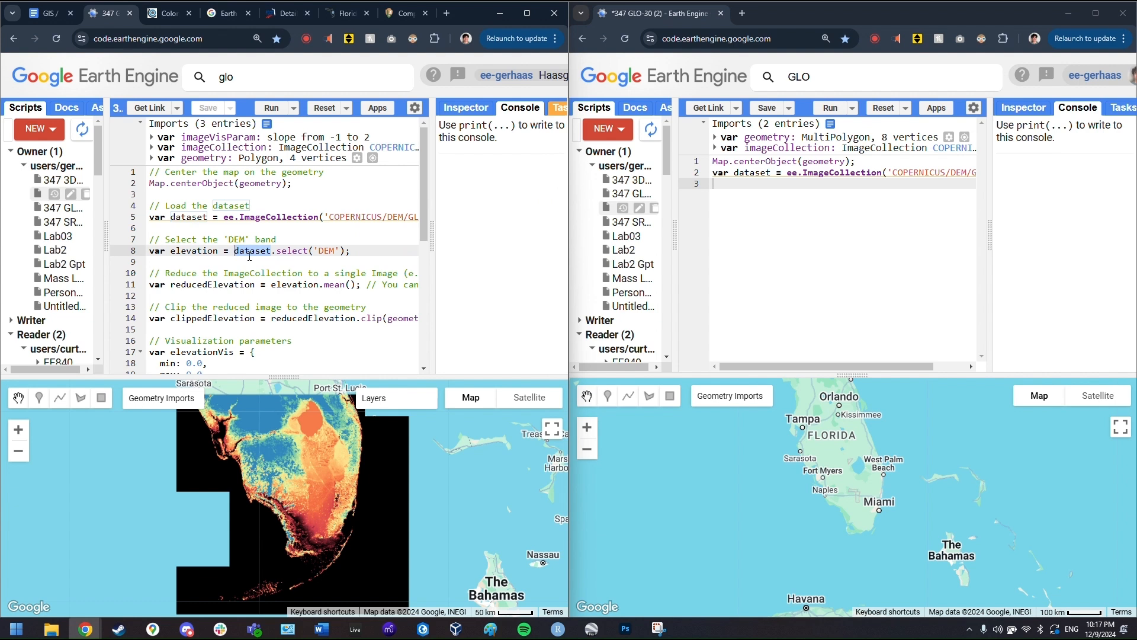
triple_click(249, 255)
key(ctrl+c)
click(843, 295)
key(ctrl+v)
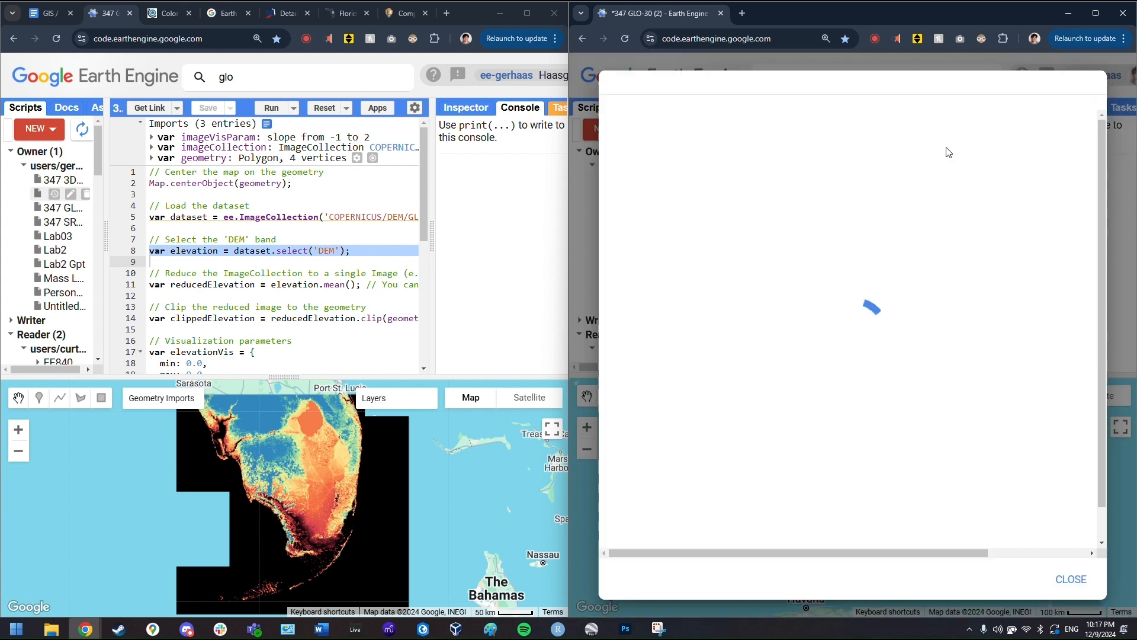
click(954, 148)
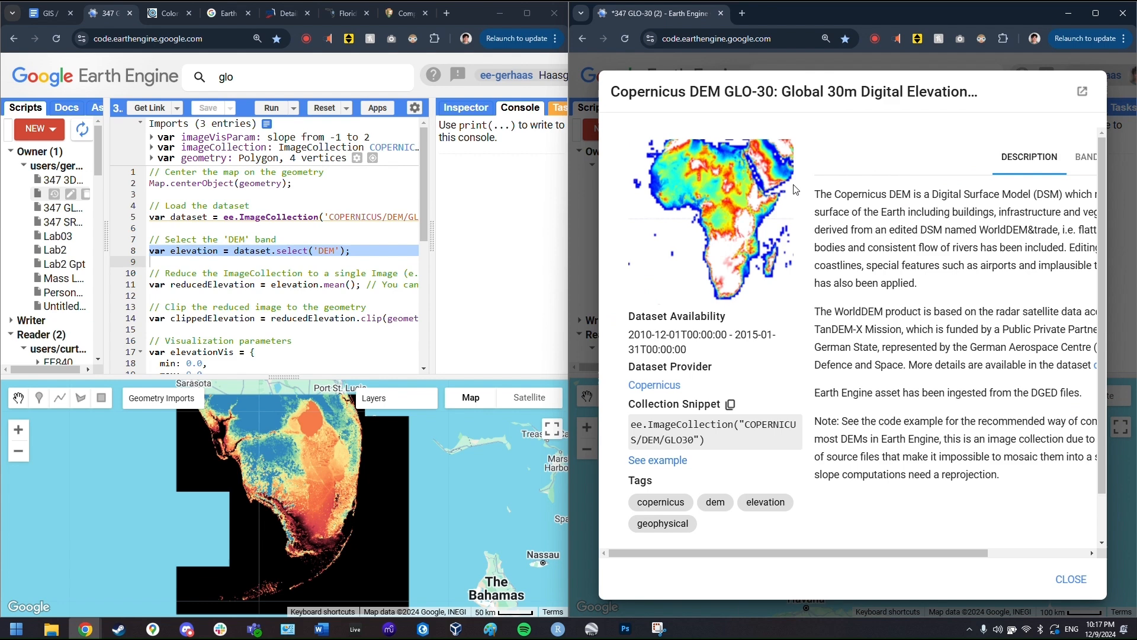
click(1087, 158)
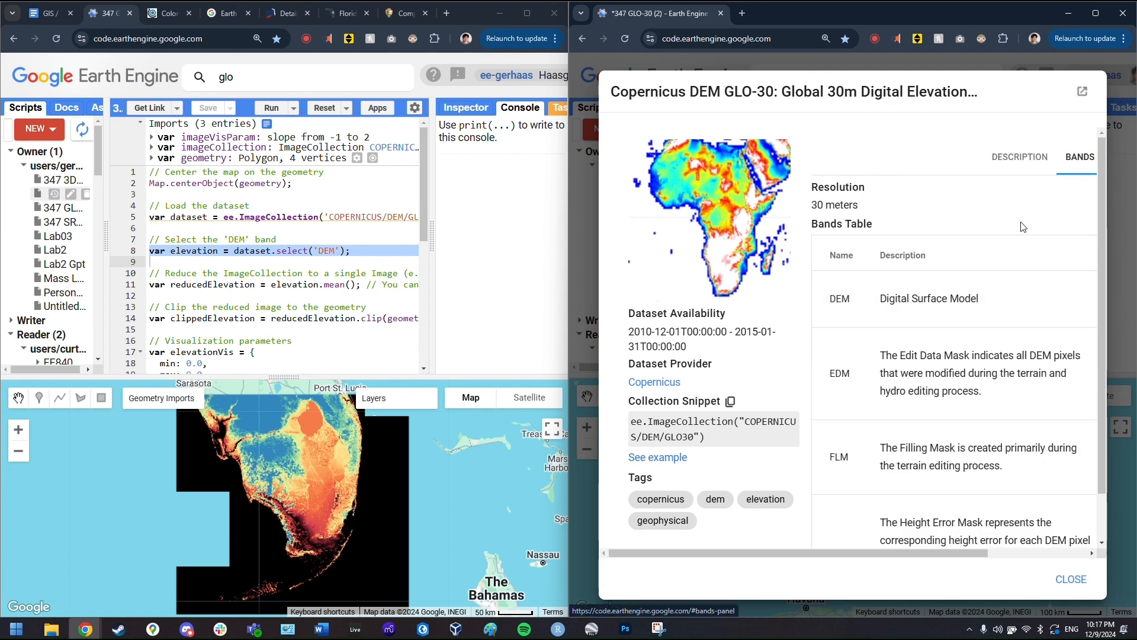
scroll(1002, 237, down, 2)
scroll(921, 343, down, 4)
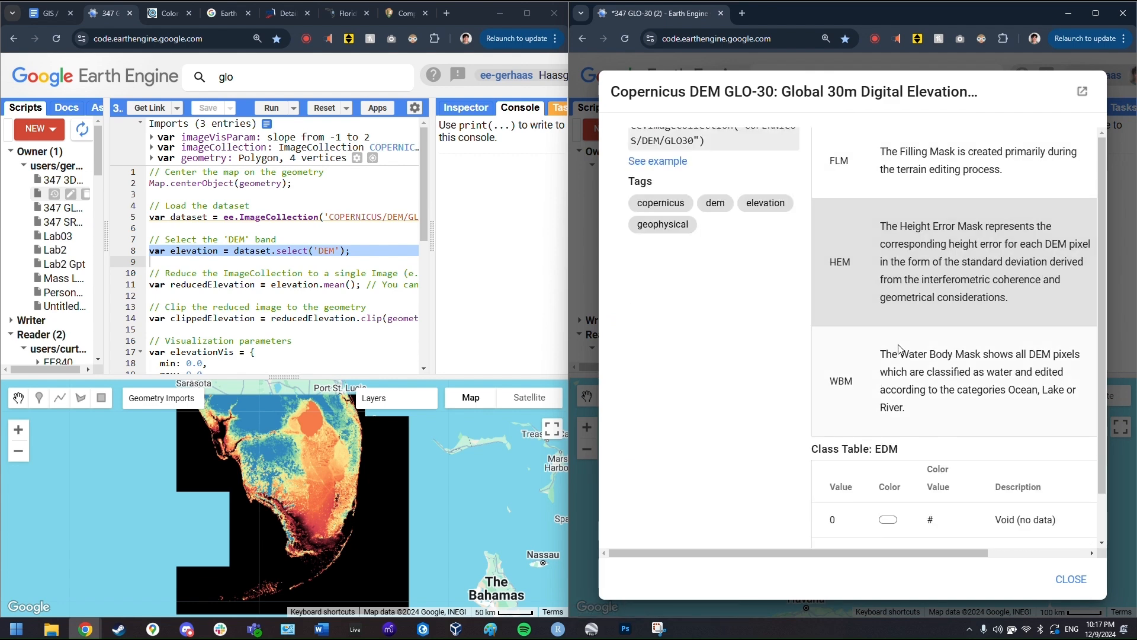
scroll(901, 320, up, 6)
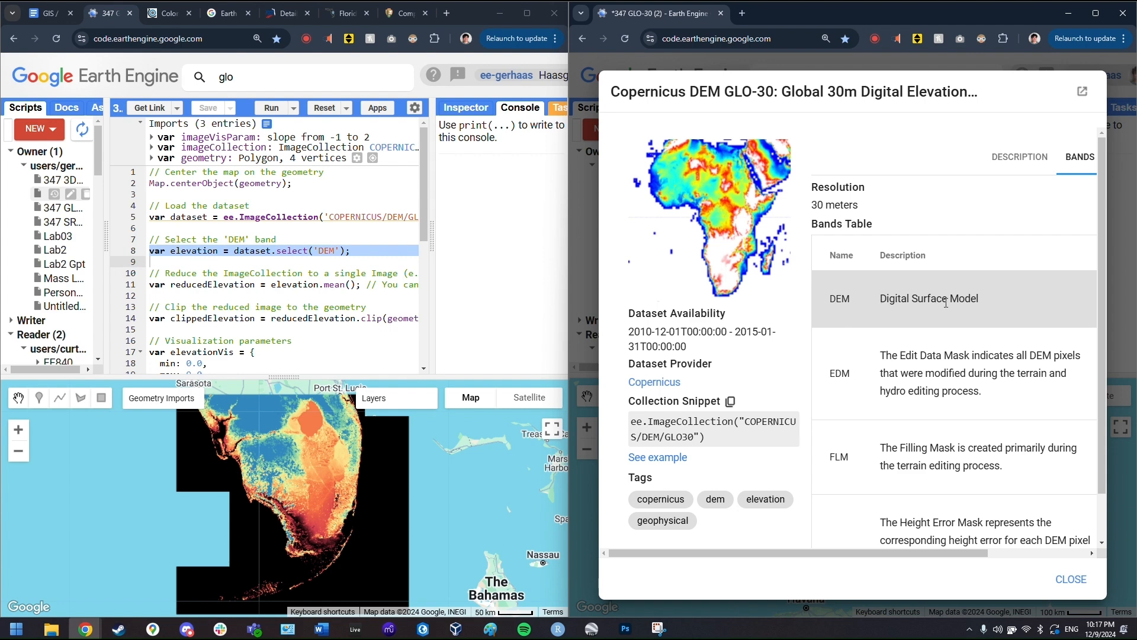
click(1071, 580)
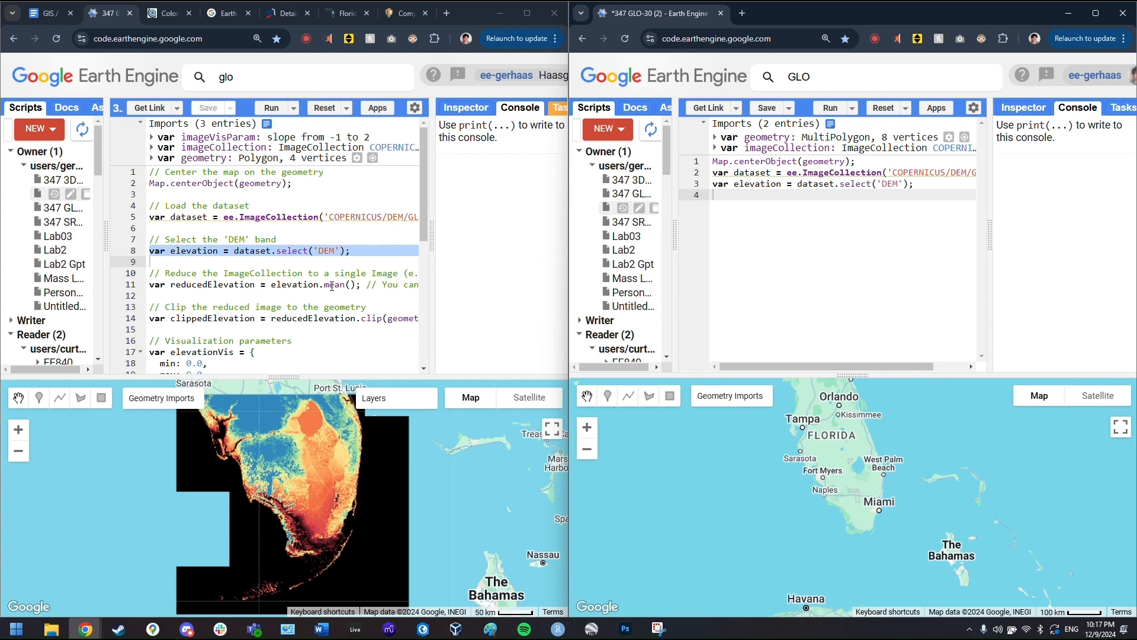
triple_click(231, 285)
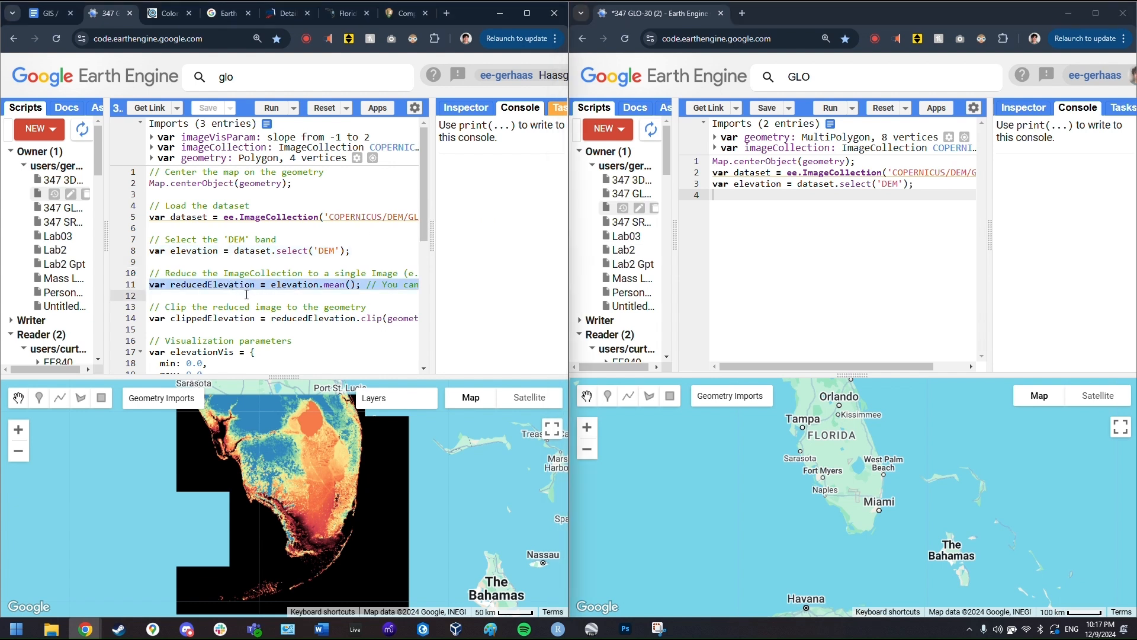
click(773, 257)
- Paste the elevation.mean() reduction line as line 4 of the new script
key(ctrl+v)
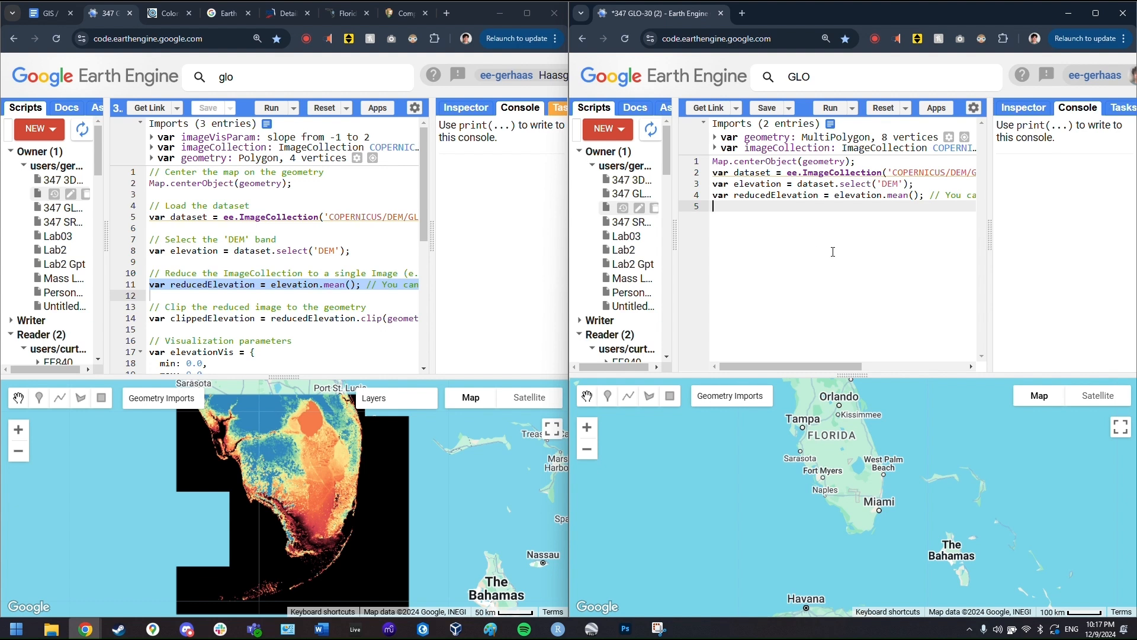
scroll(871, 234, right, 5)
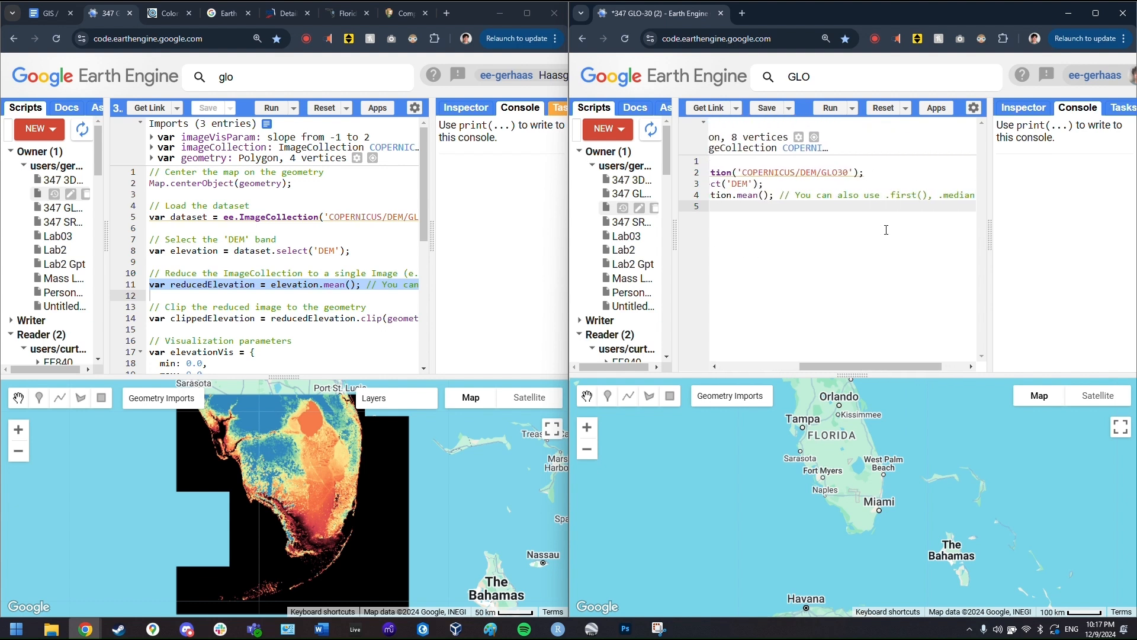
scroll(887, 229, left, 5)
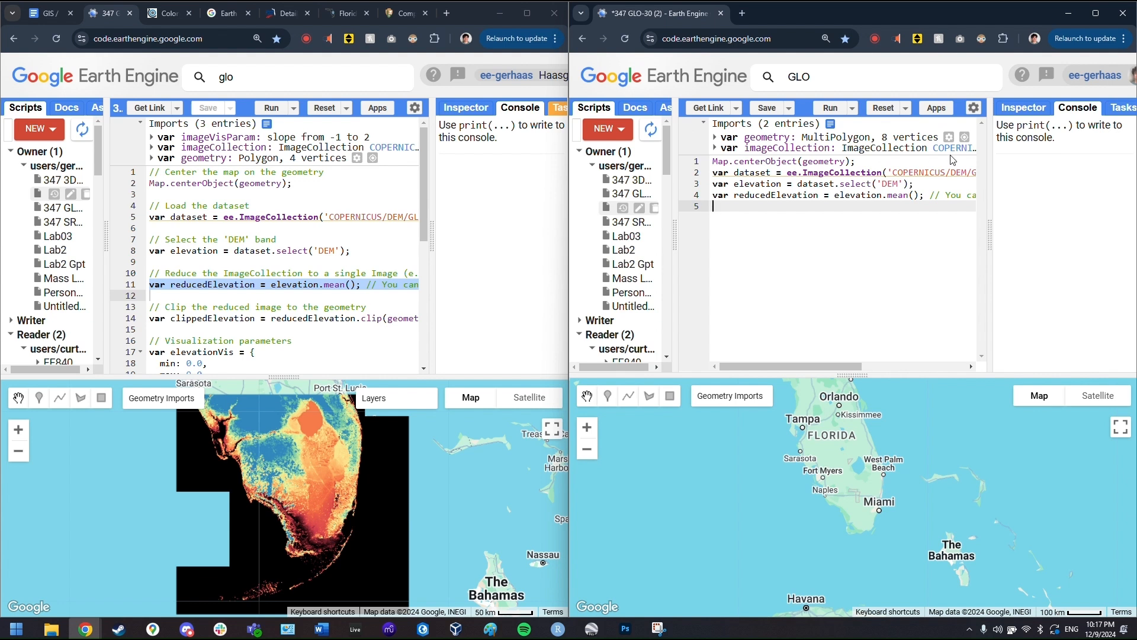
mouse_move(937, 170)
drag(836, 196, 920, 197)
click(889, 245)
- Copy the clippedElevation line clipping to geometry into the new script as line 5
triple_click(220, 320)
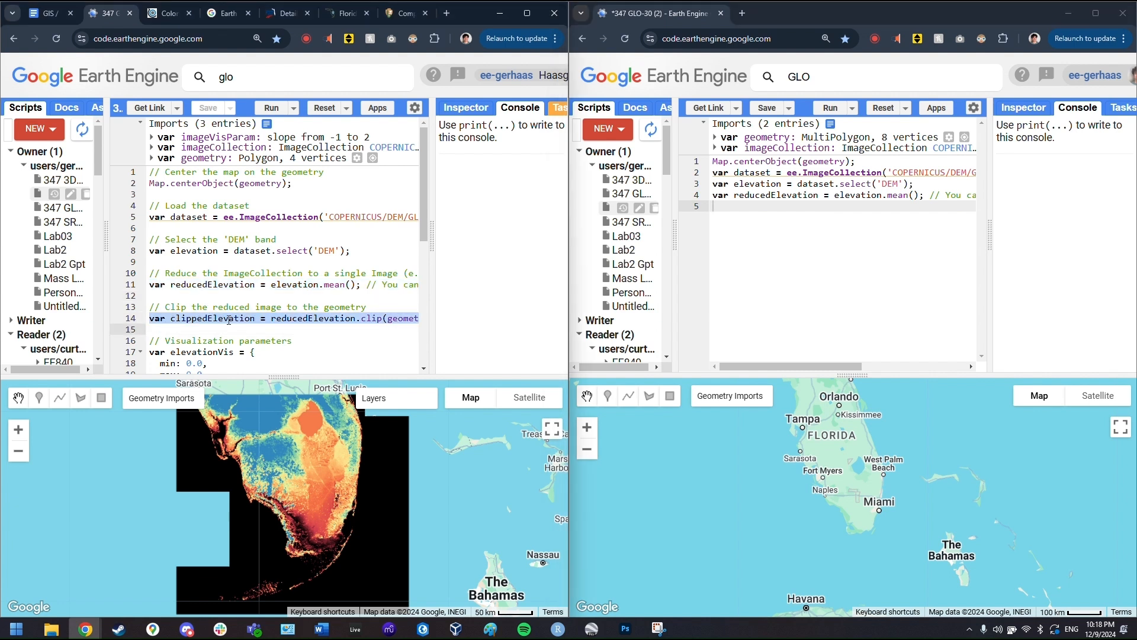
key(ctrl+c)
click(797, 242)
key(ctrl+v)
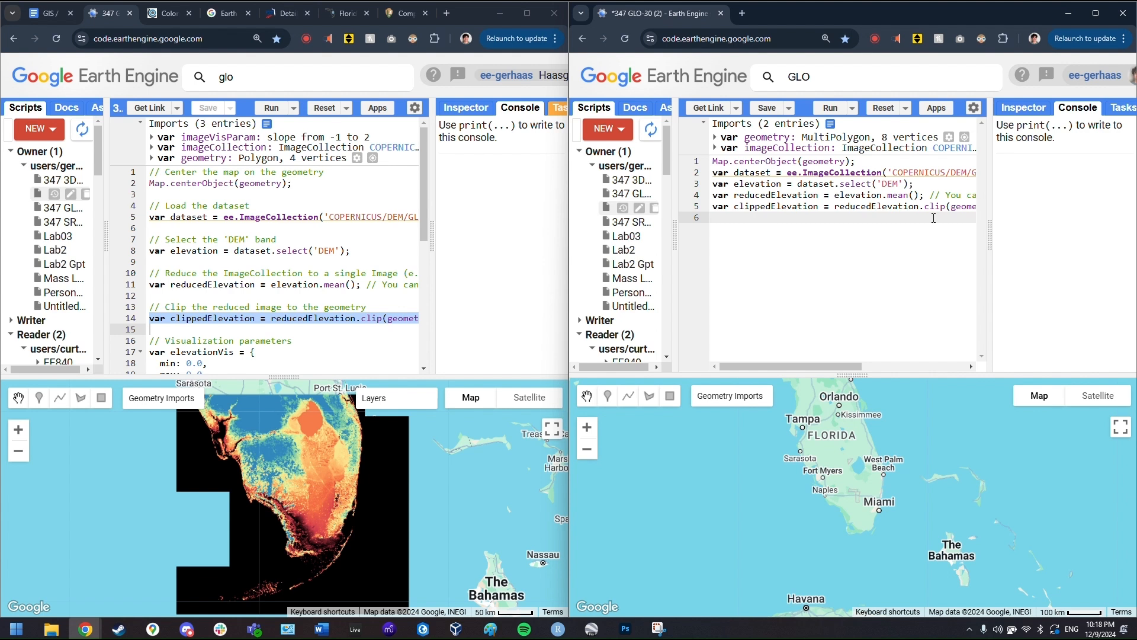
scroll(902, 210, right, 3)
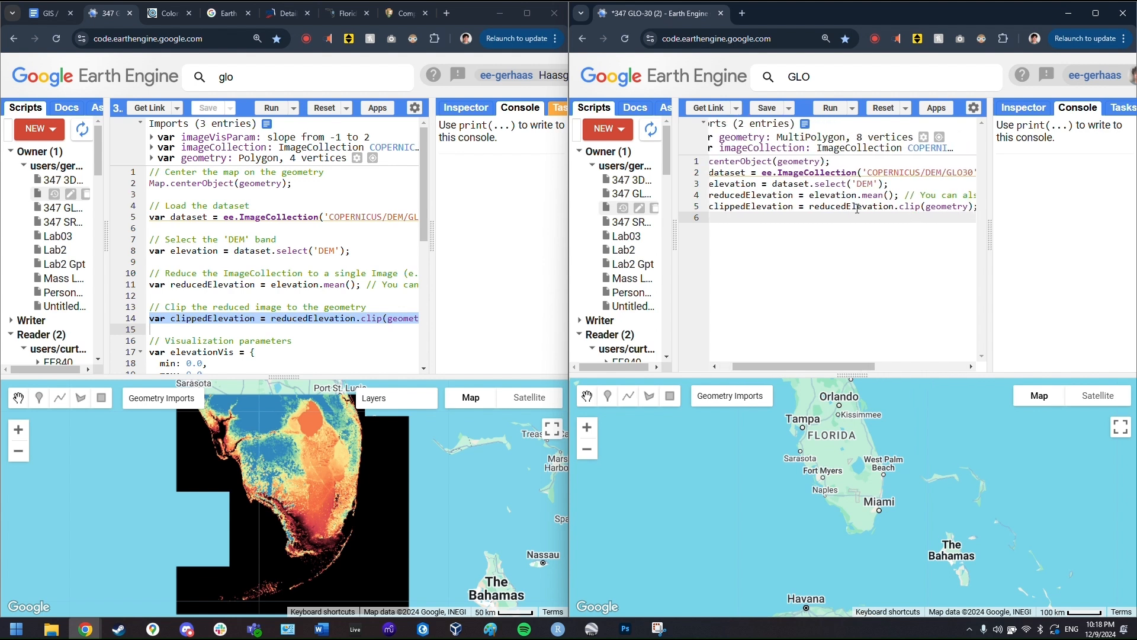
triple_click(971, 207)
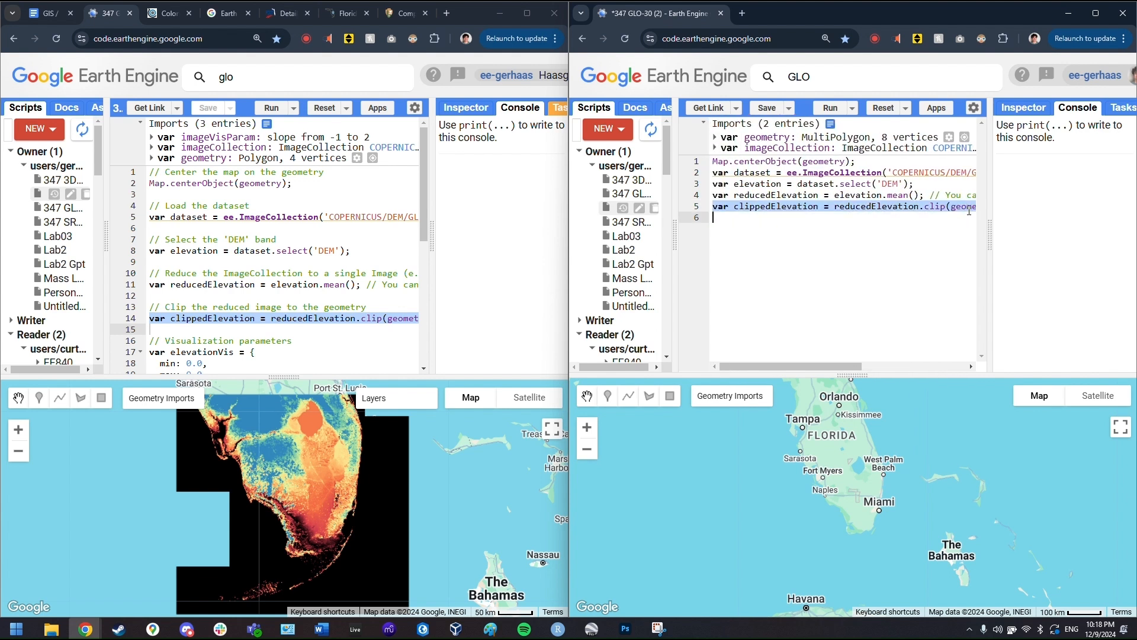
click(972, 207)
double_click(972, 207)
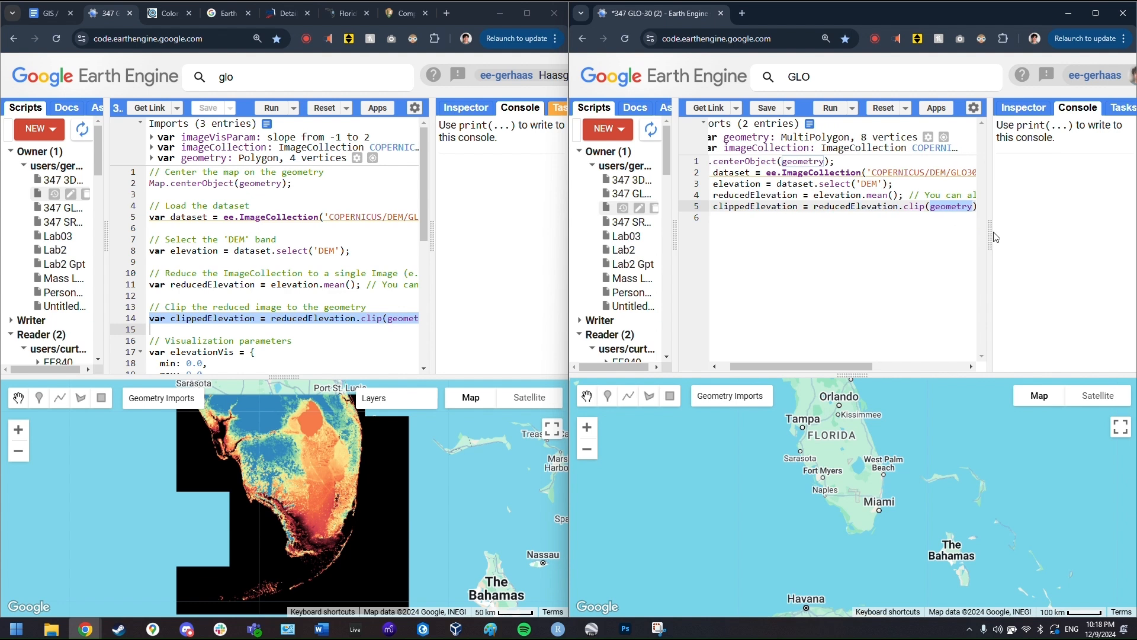
- Widen the code area and scroll the original script to its visualization block
drag(991, 234, 1058, 234)
scroll(837, 263, left, 1)
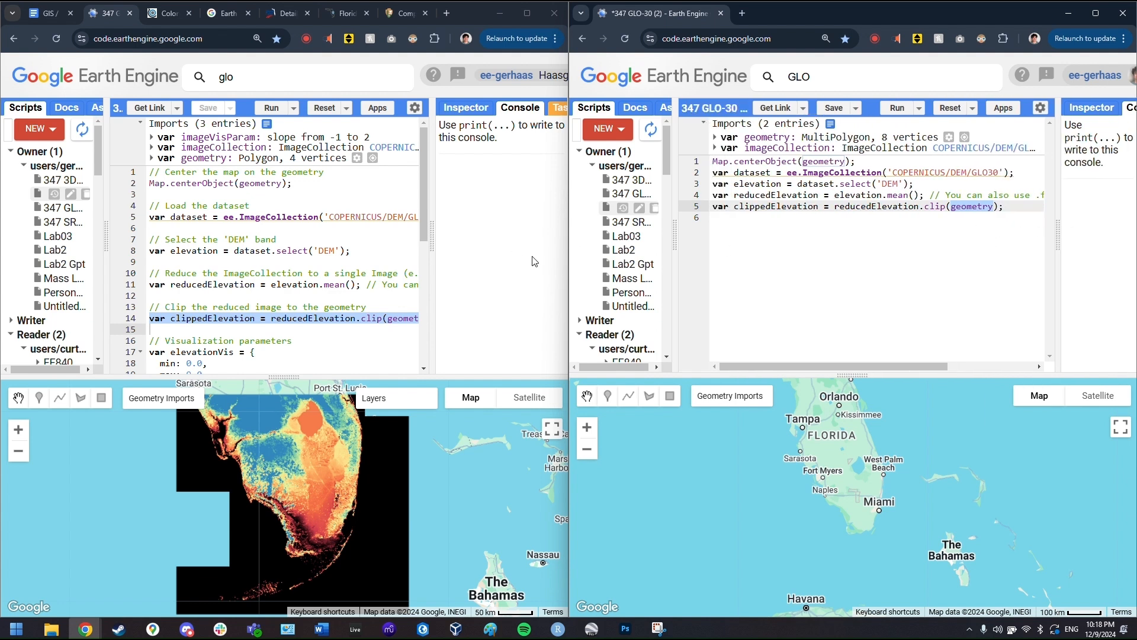
scroll(237, 252, down, 1)
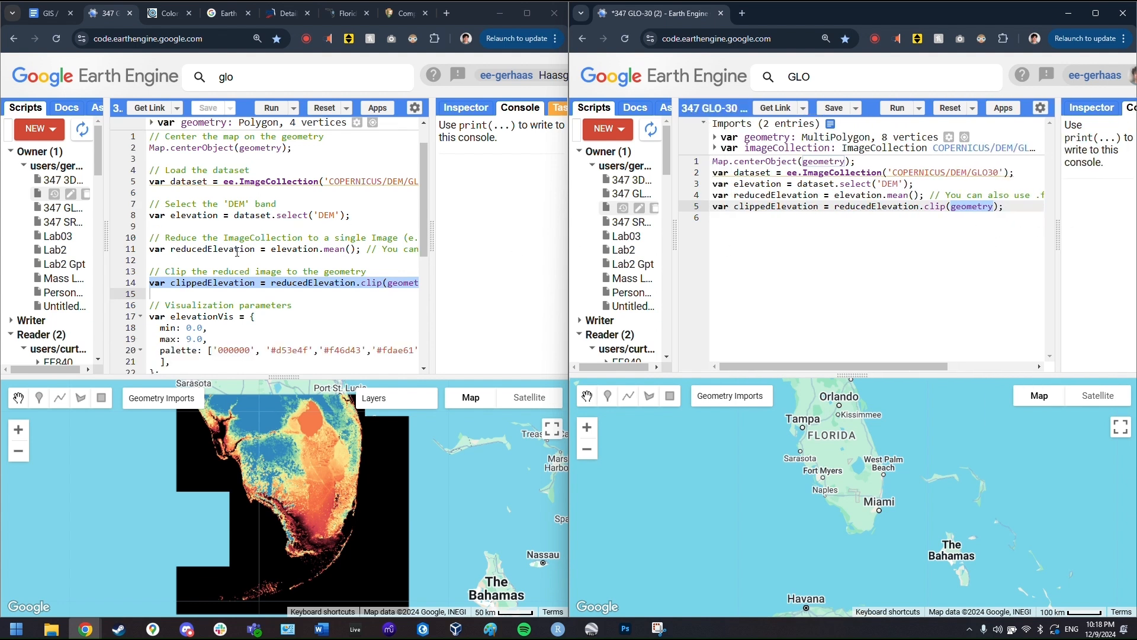
click(290, 315)
scroll(294, 317, down, 1)
- Paste the elevationVis block below the clip line and check its min 0.0 and max 9.0
drag(209, 340, 104, 283)
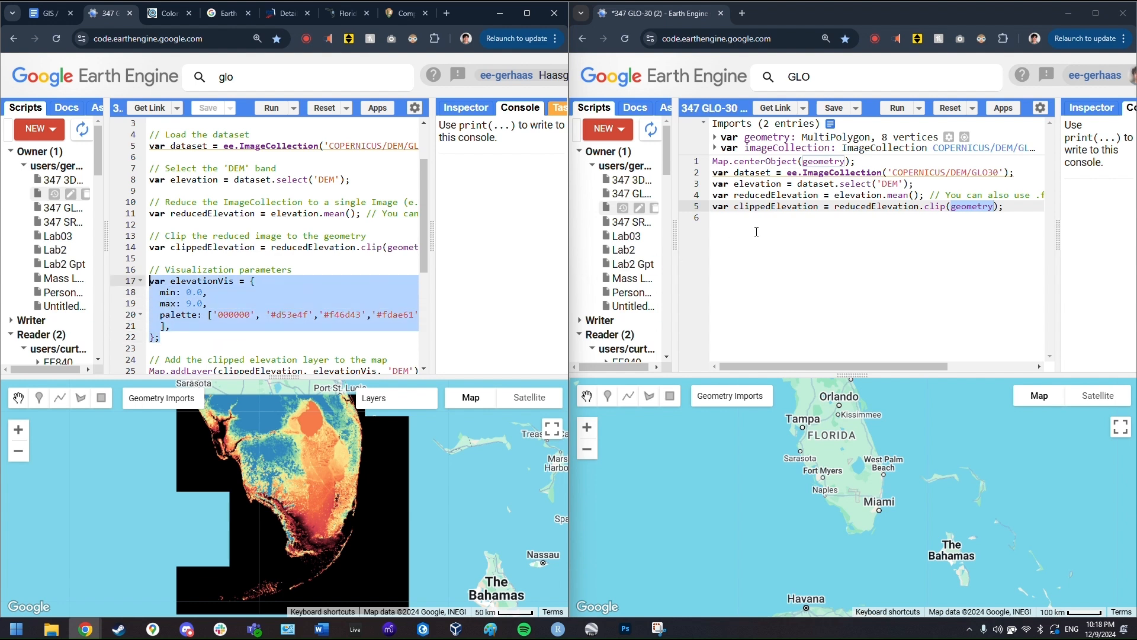
click(790, 250)
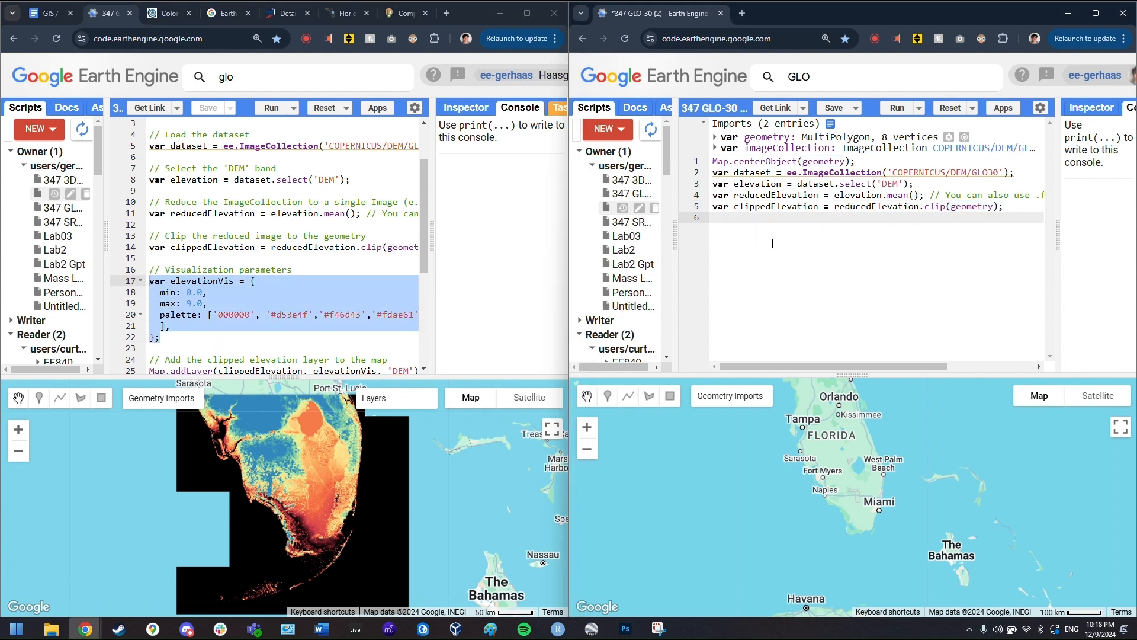
key(Return)
key(ctrl+v)
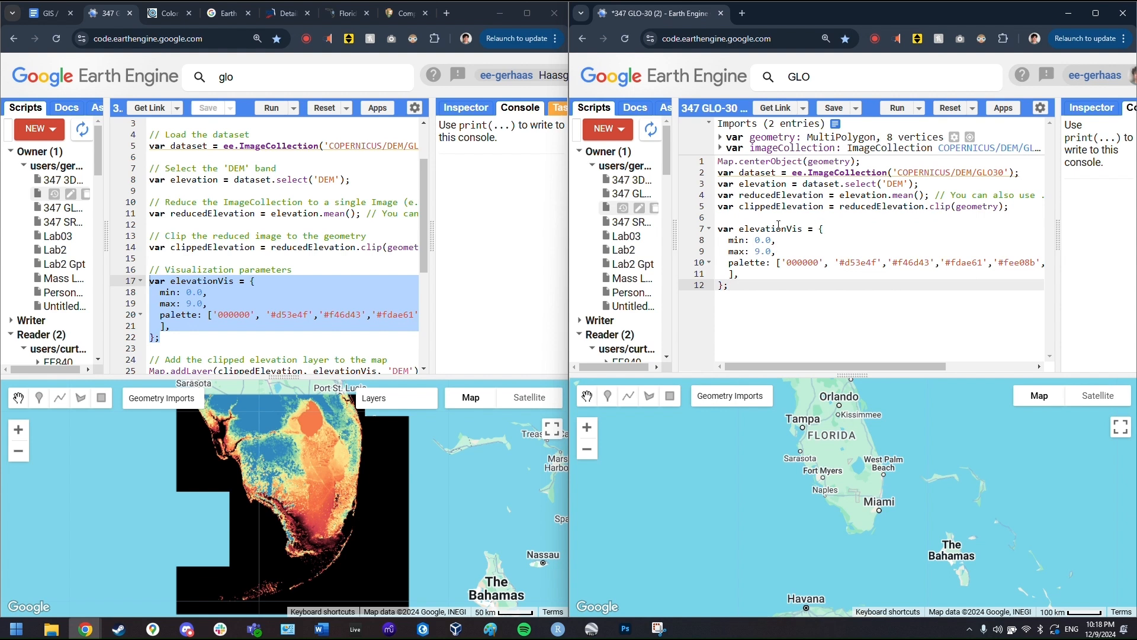
double_click(741, 231)
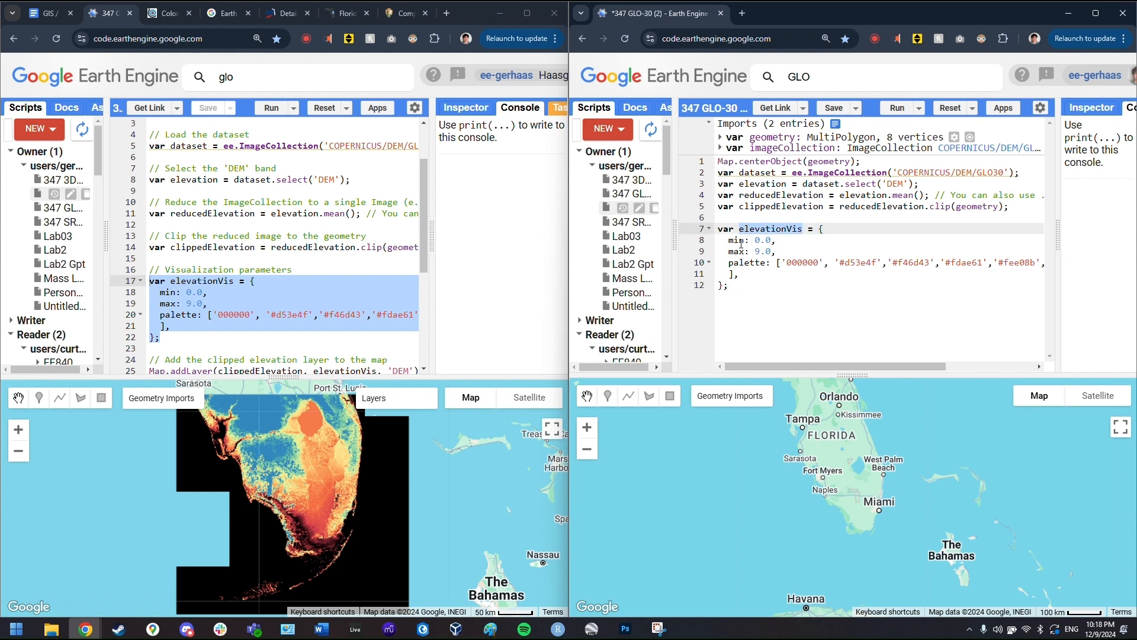
drag(730, 240, 774, 252)
click(883, 286)
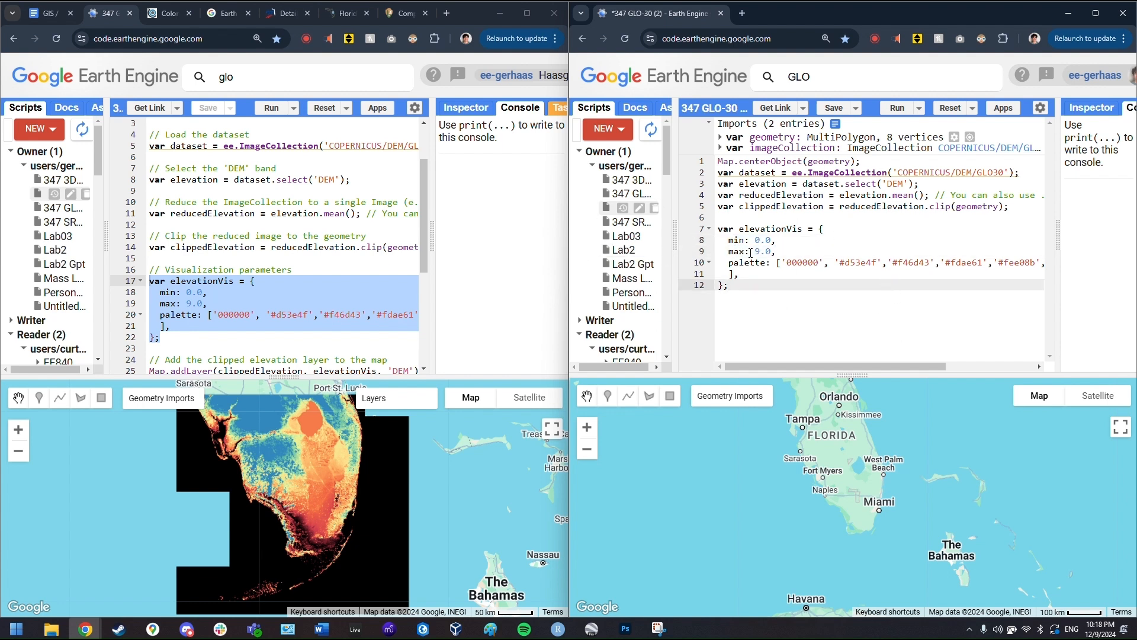
drag(754, 251, 773, 251)
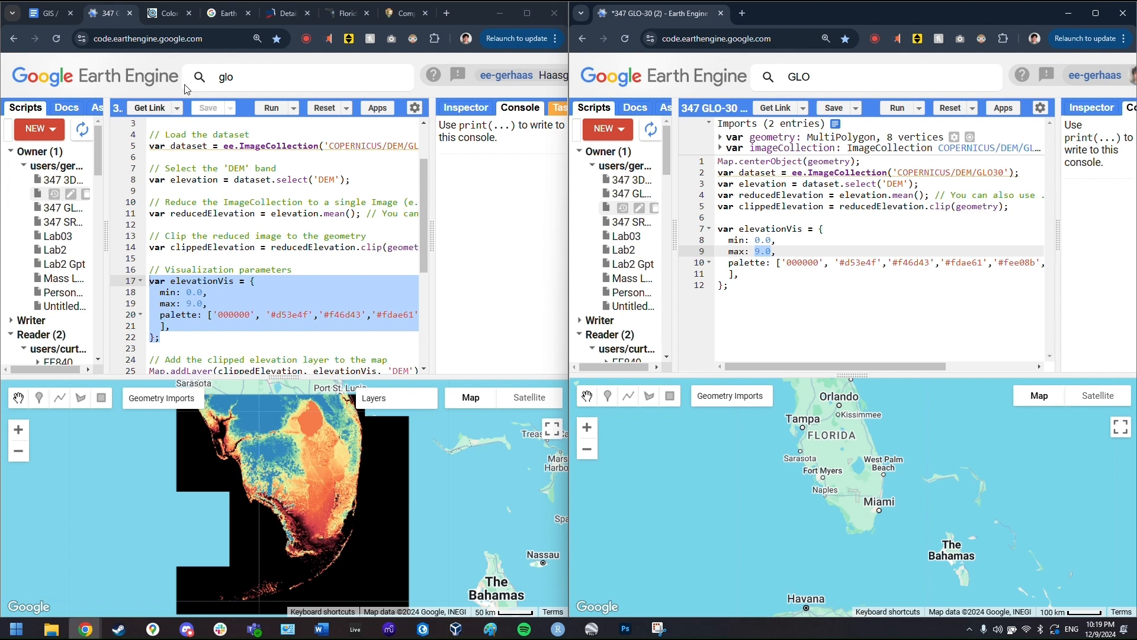
- Reset ColorBrewer to default settings and show its JavaScript export array
click(165, 16)
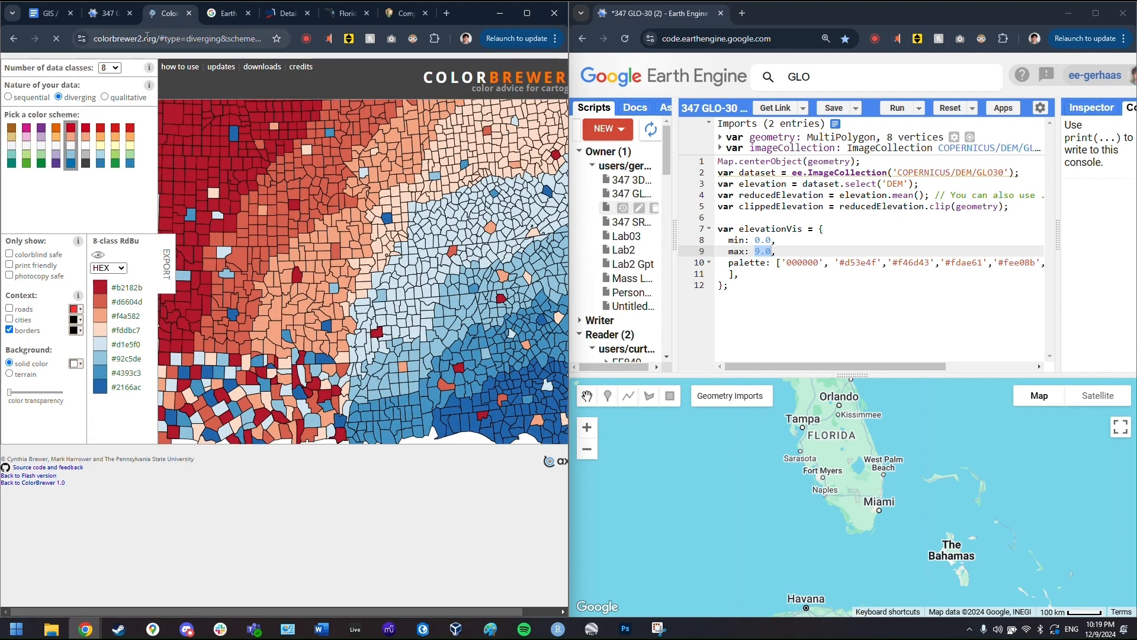
drag(163, 38, 326, 47)
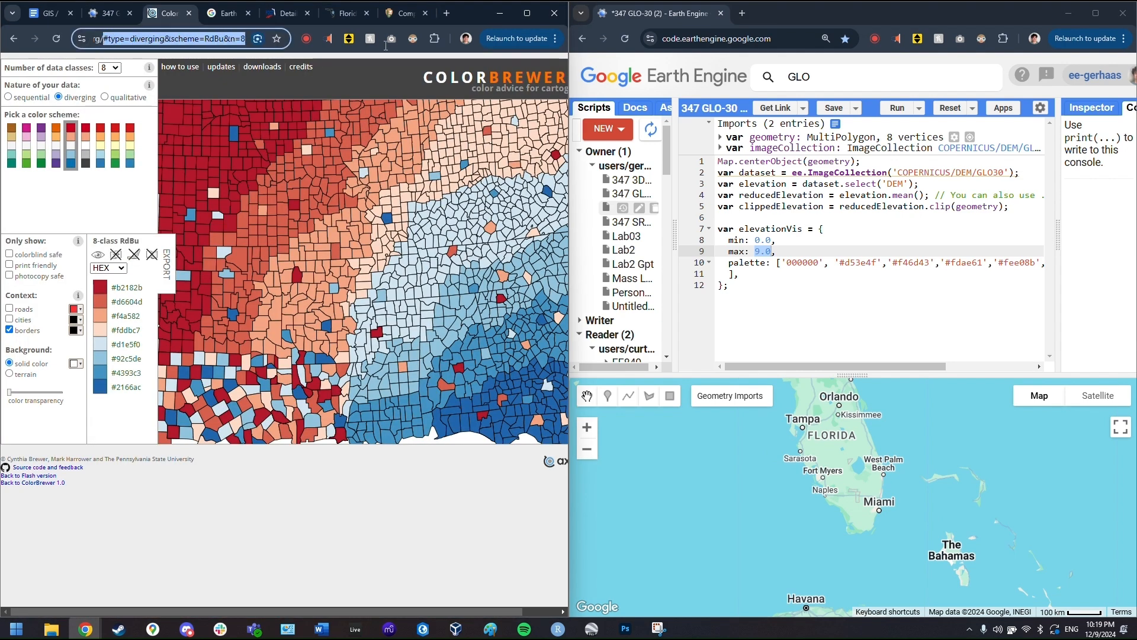
key(BackSpace)
key(Return)
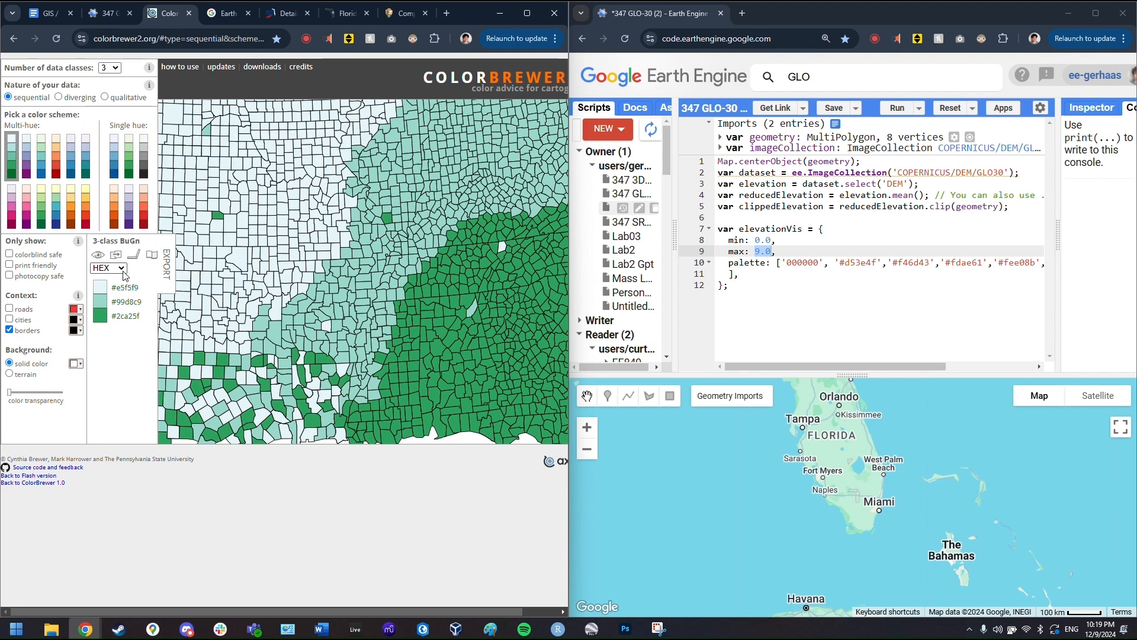
click(167, 264)
drag(302, 391, 151, 400)
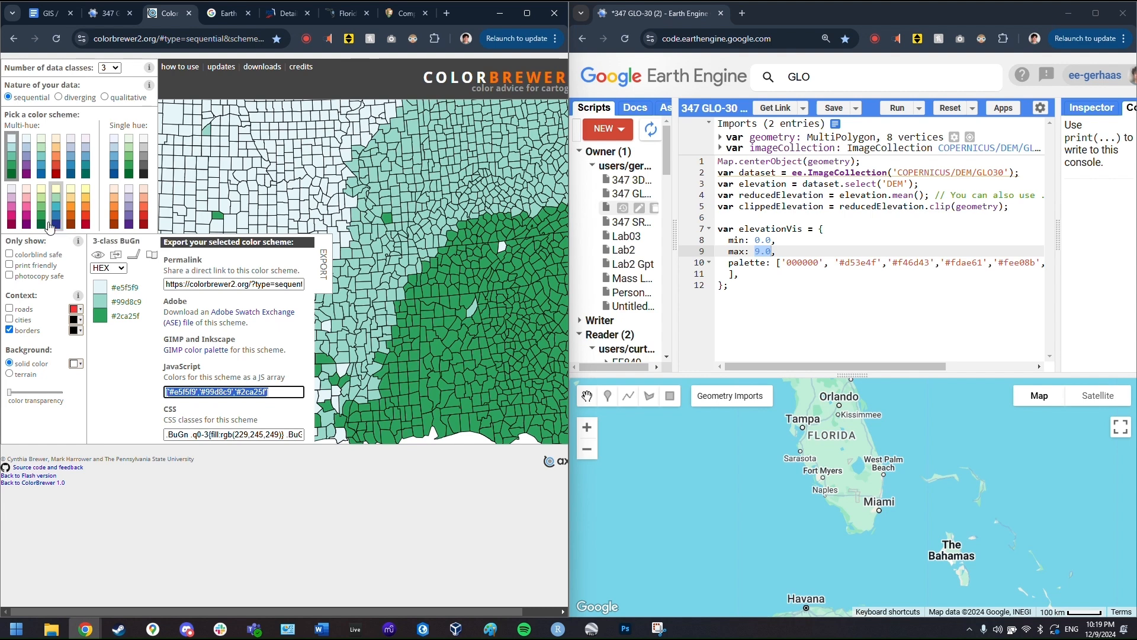
- Choose the sequential BuPu scheme with 8 data classes
click(33, 170)
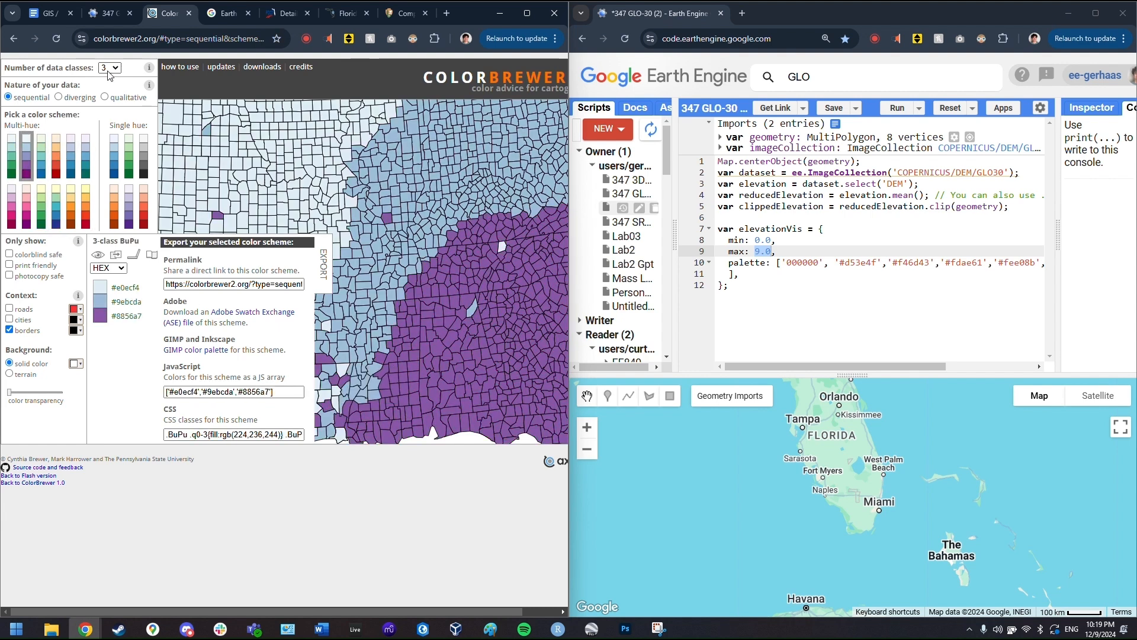
click(757, 239)
click(766, 252)
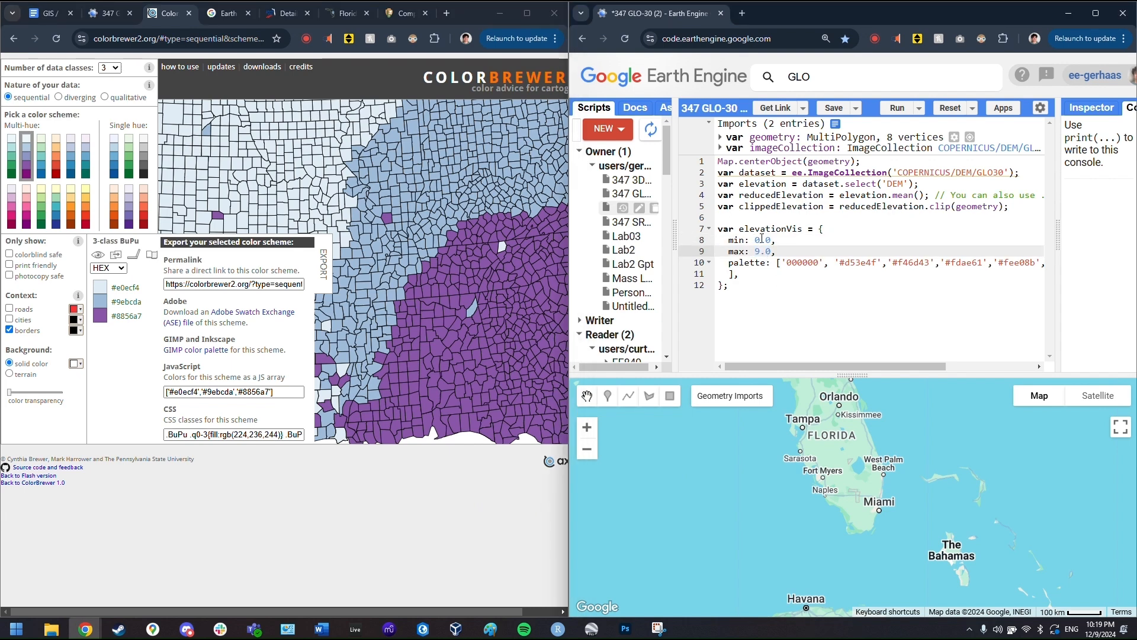
drag(755, 240, 772, 239)
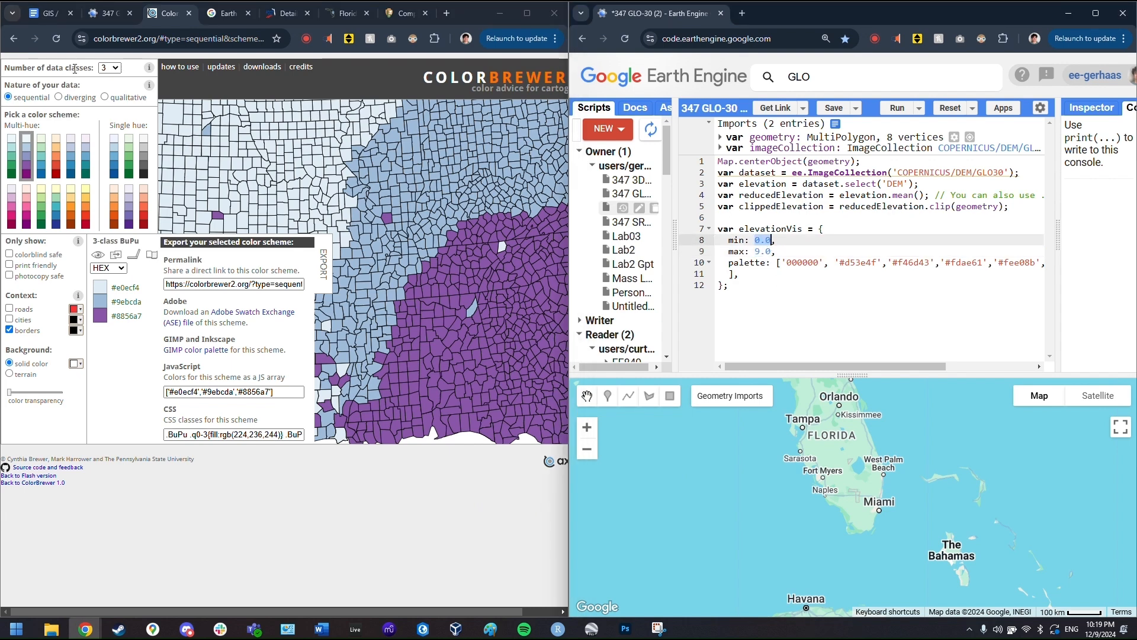
click(111, 67)
click(111, 154)
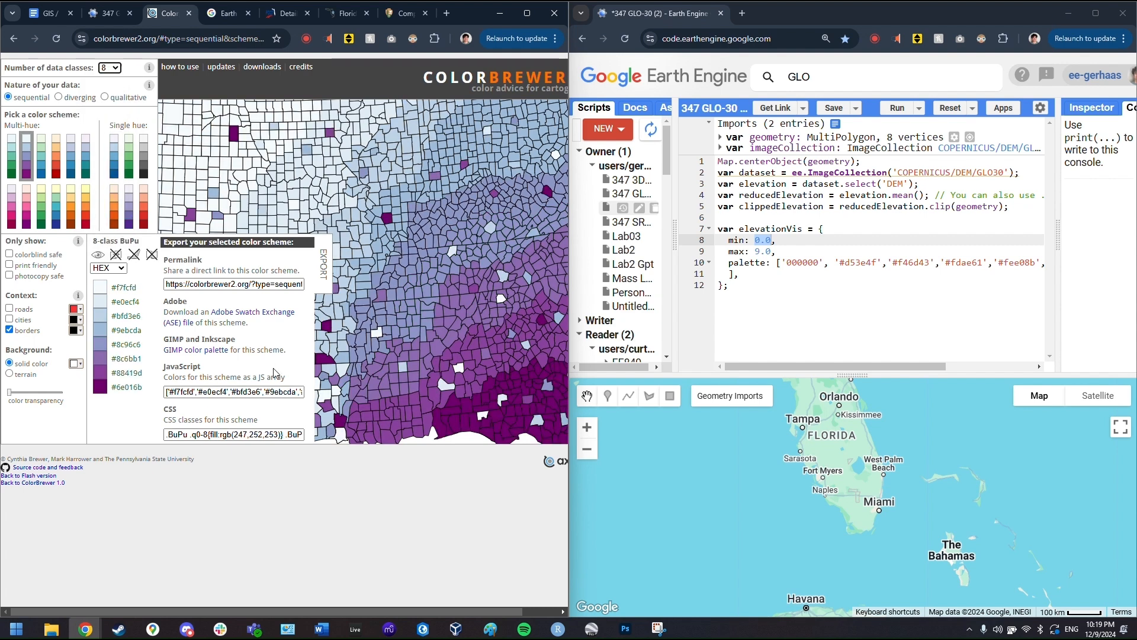
- Paste the BuPu JavaScript colour array over the old palette colours after '000000'
click(822, 263)
drag(822, 262, 783, 262)
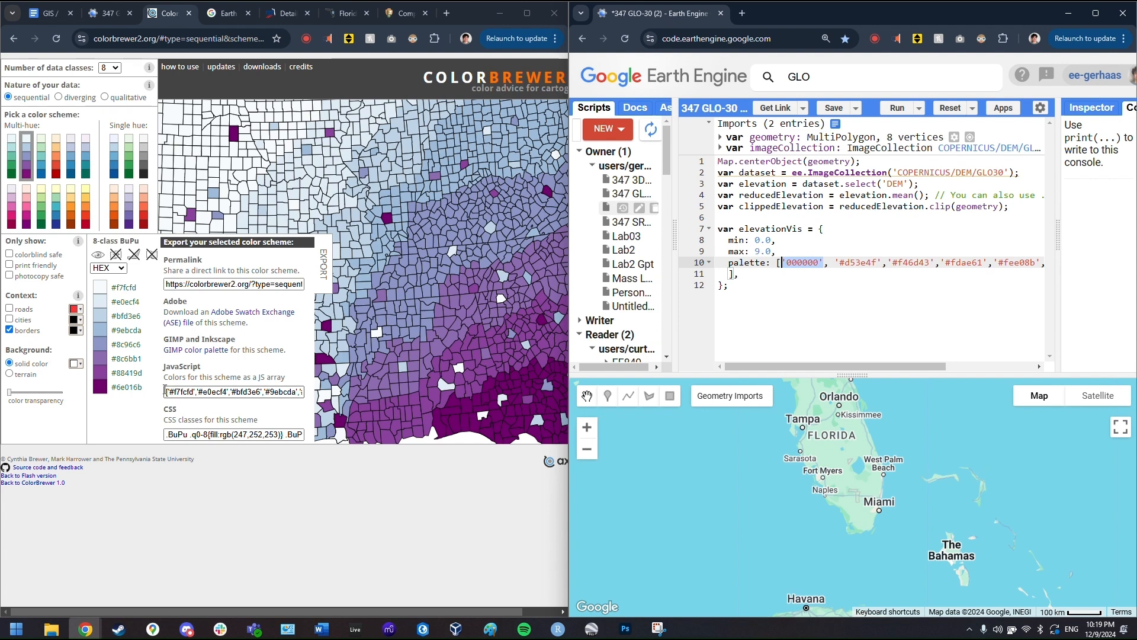
drag(166, 392, 349, 391)
key(ctrl+c)
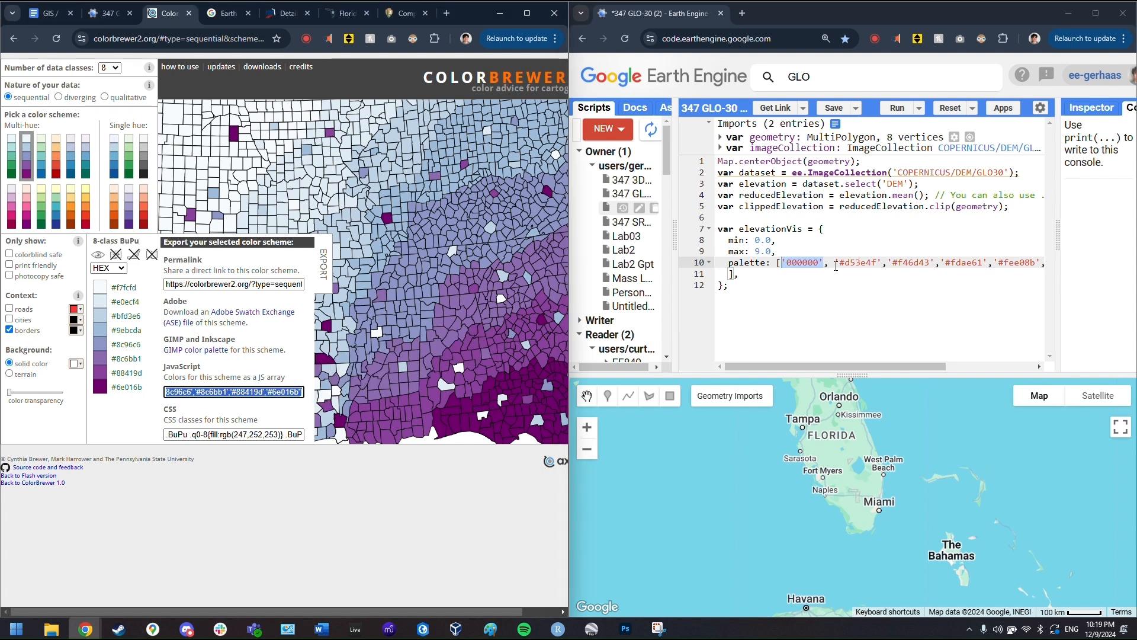
drag(836, 266, 1027, 277)
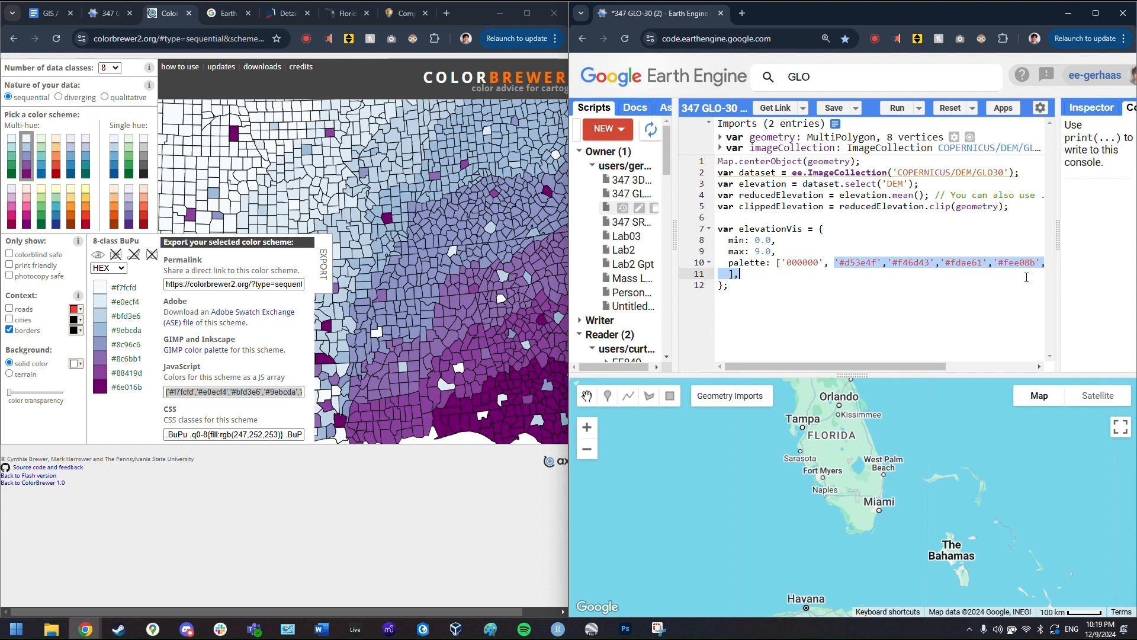
key(ctrl+v)
- Delete the stray '[' left in the palette line
scroll(989, 289, left, 5)
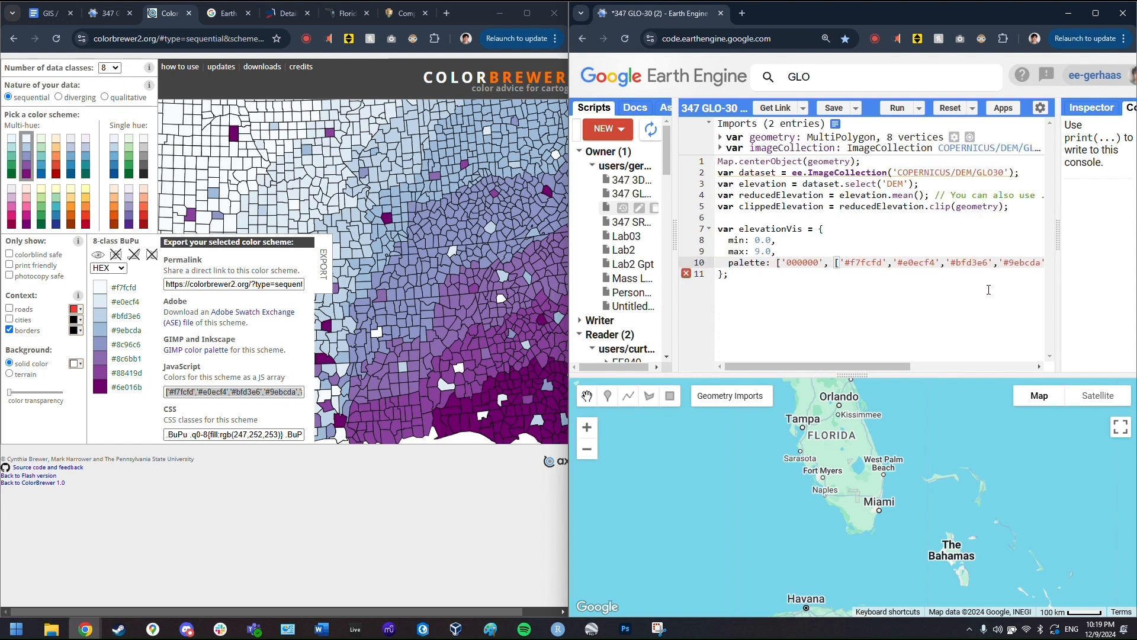
click(840, 263)
key(BackSpace)
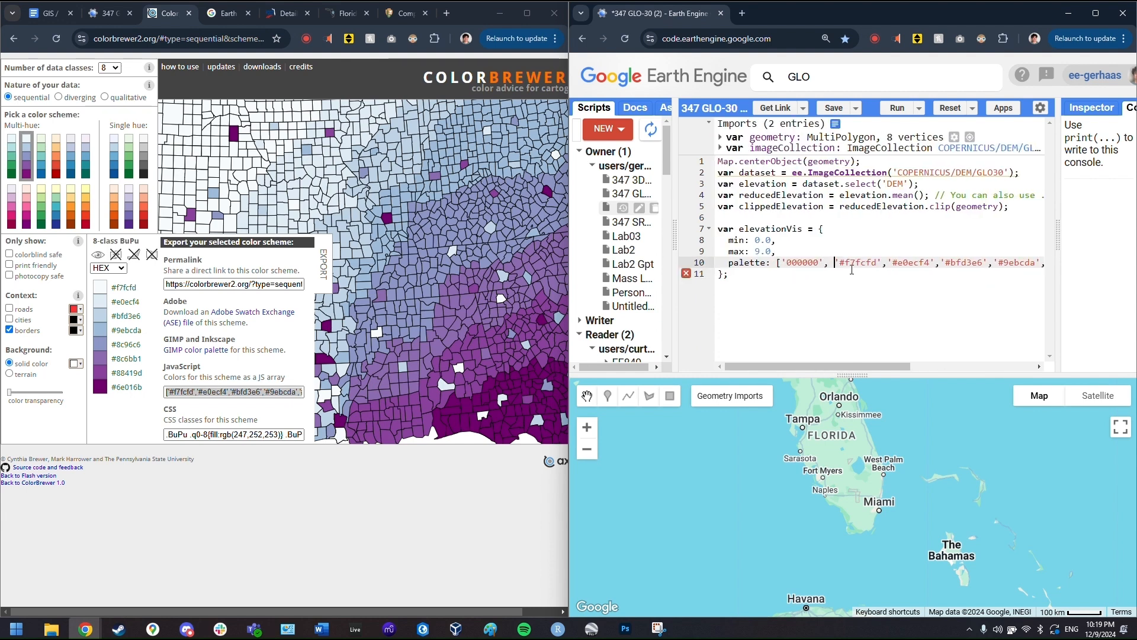
scroll(852, 270, right, 5)
scroll(1021, 272, left, 5)
click(764, 315)
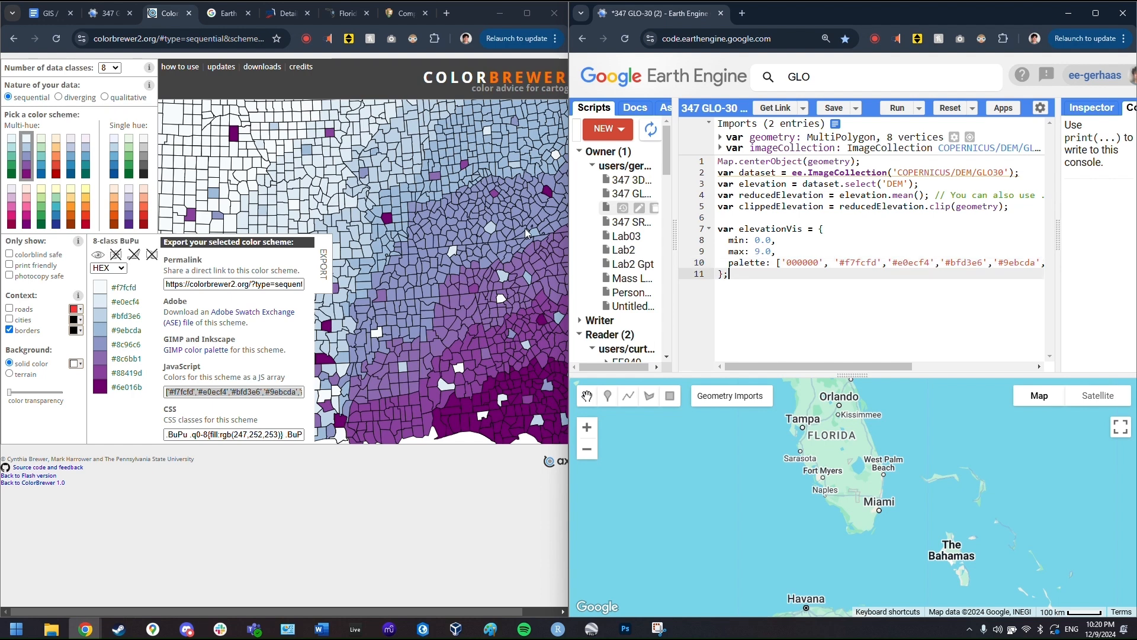
- Paste the original script's Map.addLayer DEM line into the new script and run it
click(100, 13)
scroll(384, 342, down, 2)
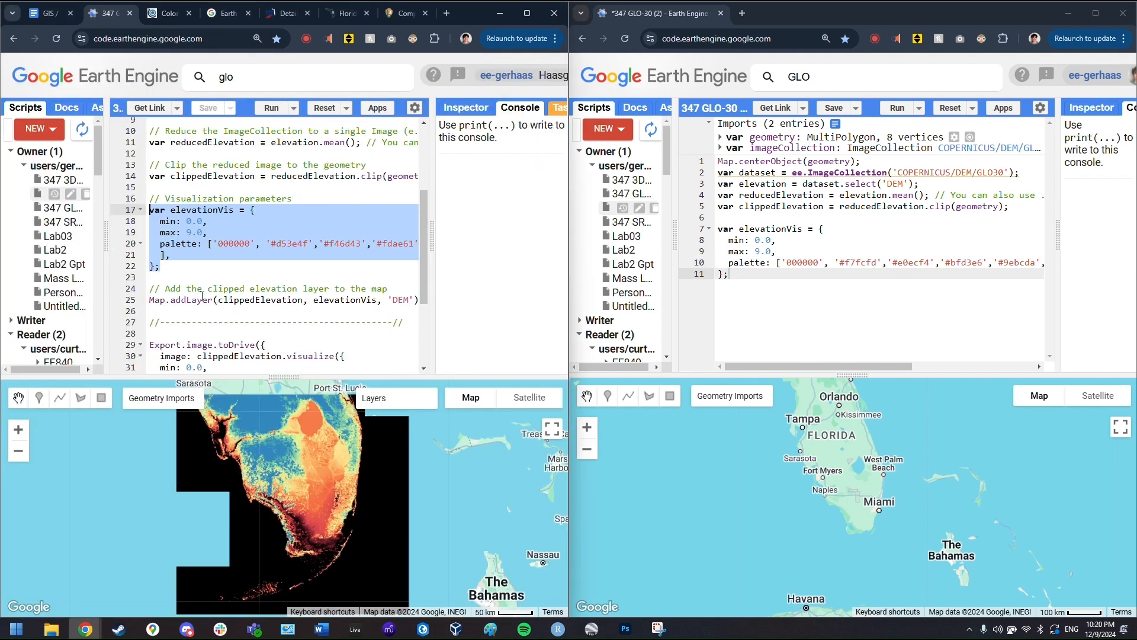
triple_click(184, 300)
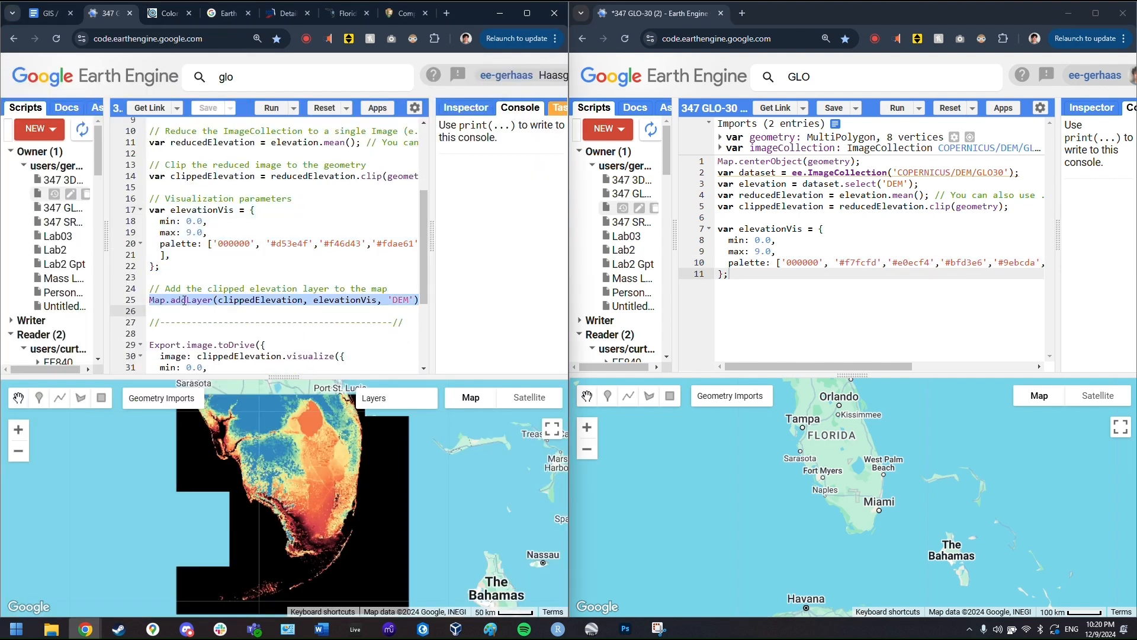
click(807, 313)
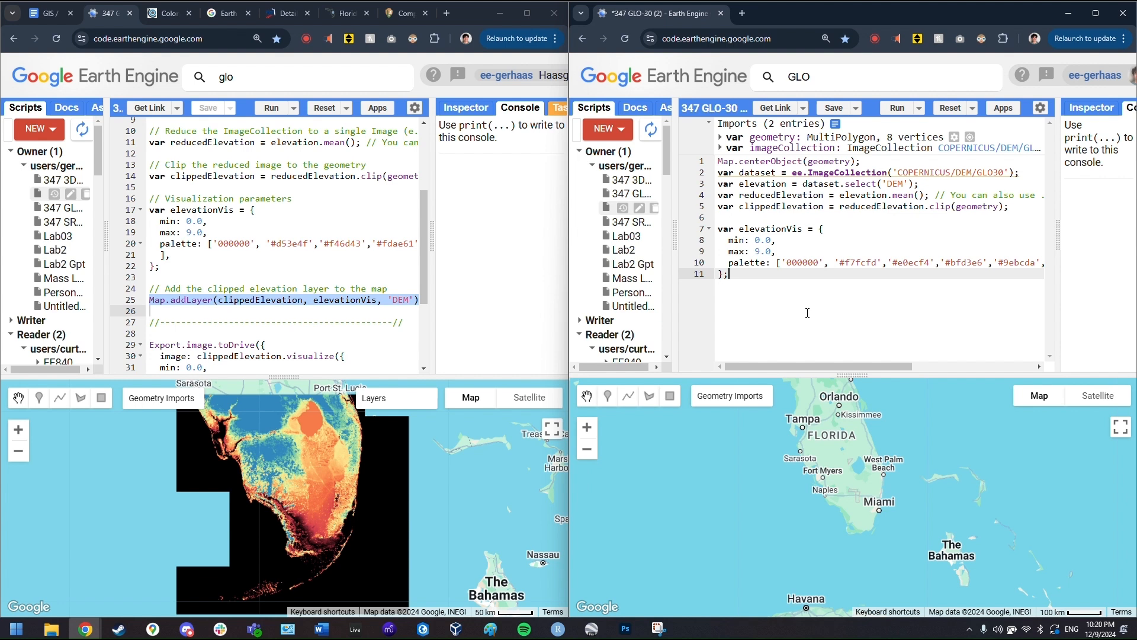
key(Return)
key(Return)
text(Map.addLayer(clippedElevation, elevationVis, 'DEM');)
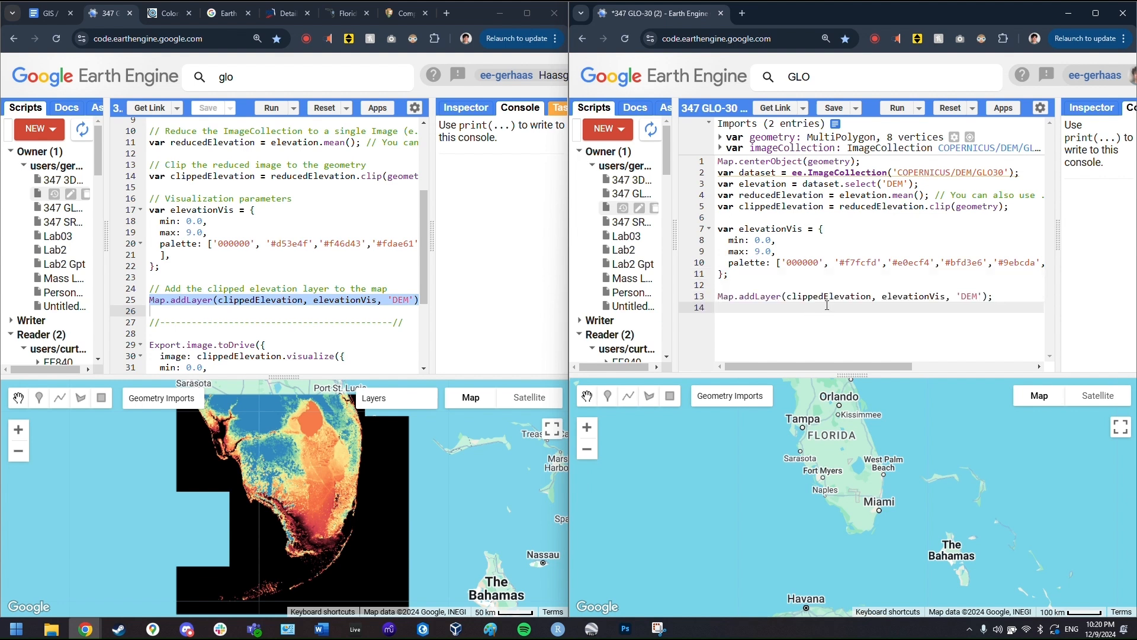
click(904, 115)
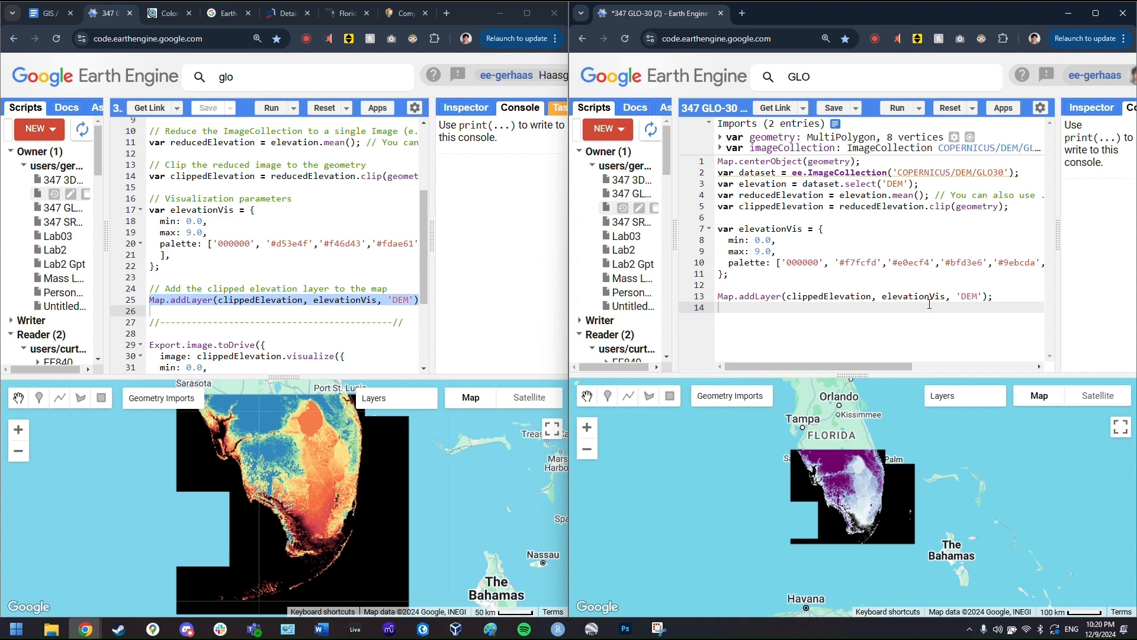
- Tidy the line after addLayer and pan the map over southwest Florida's purple DEM
scroll(871, 515, up, 4)
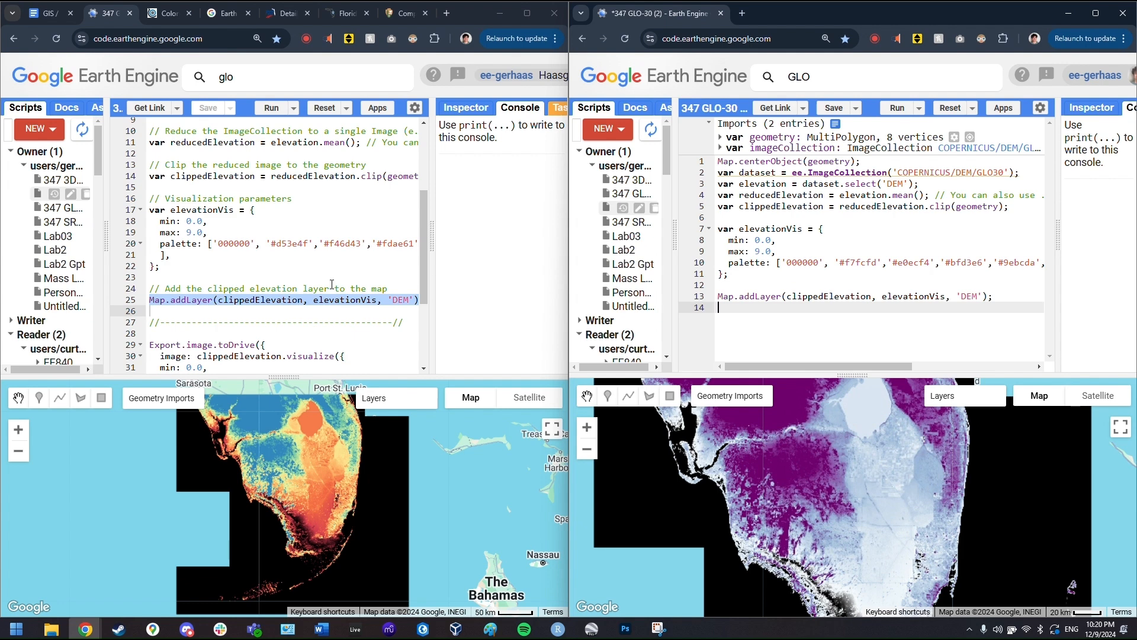
scroll(332, 284, down, 3)
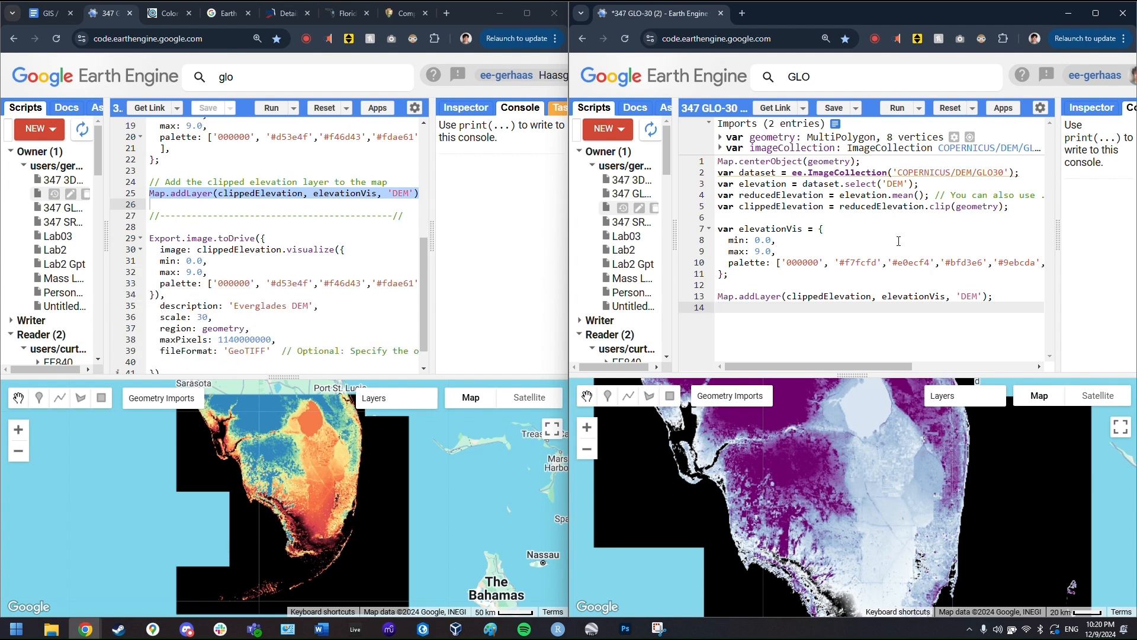
key(Return)
key(Return)
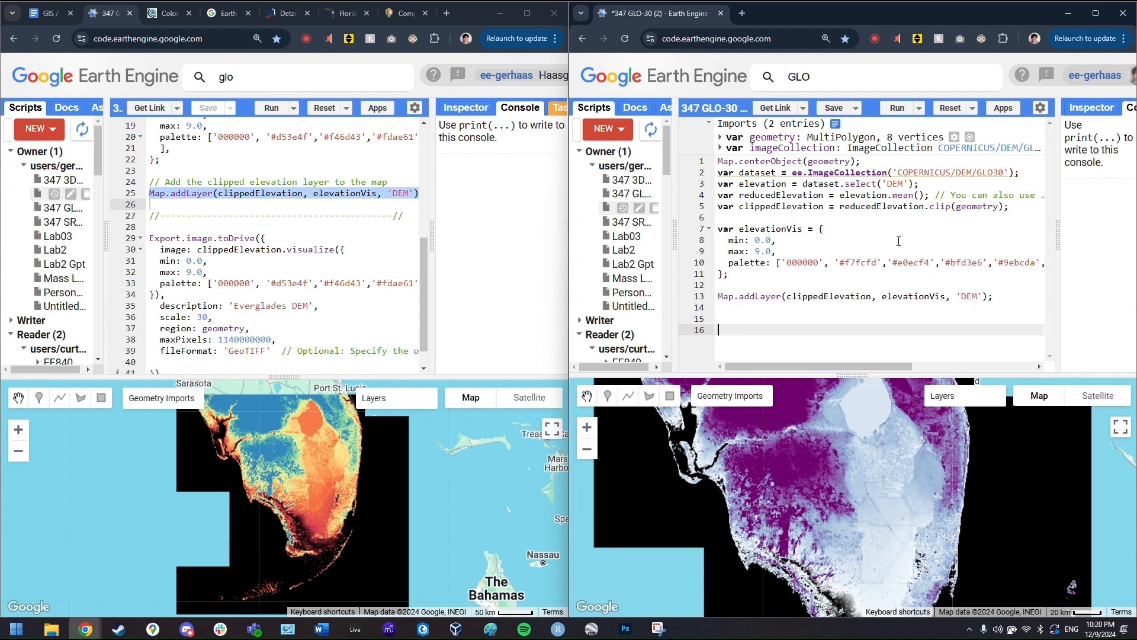
key(BackSpace)
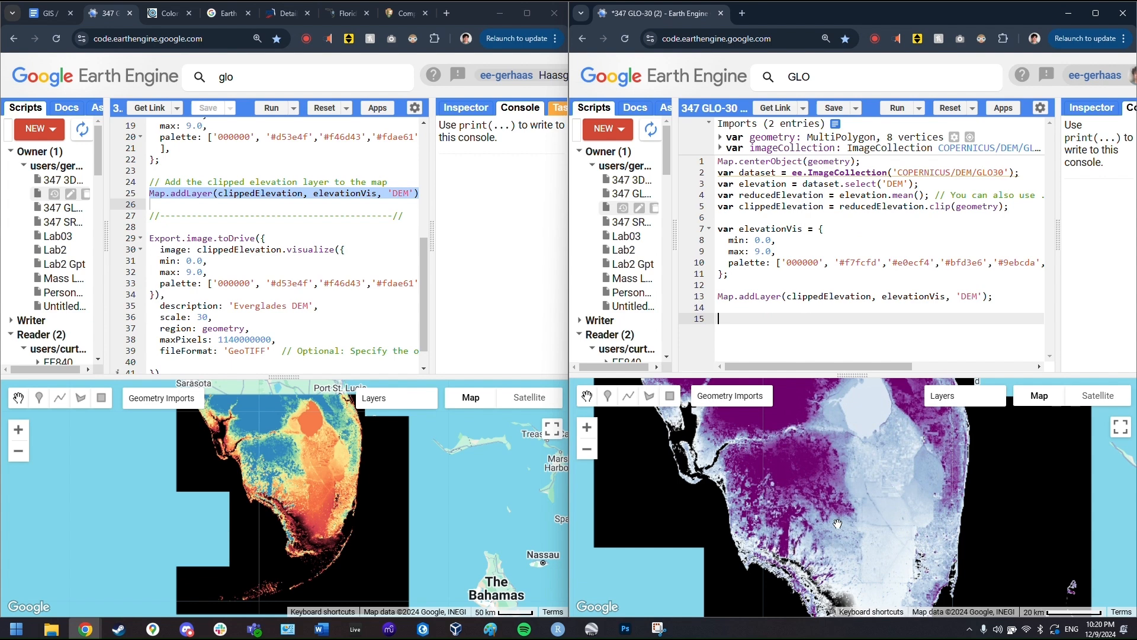
scroll(740, 526, up, 2)
drag(739, 526, 765, 488)
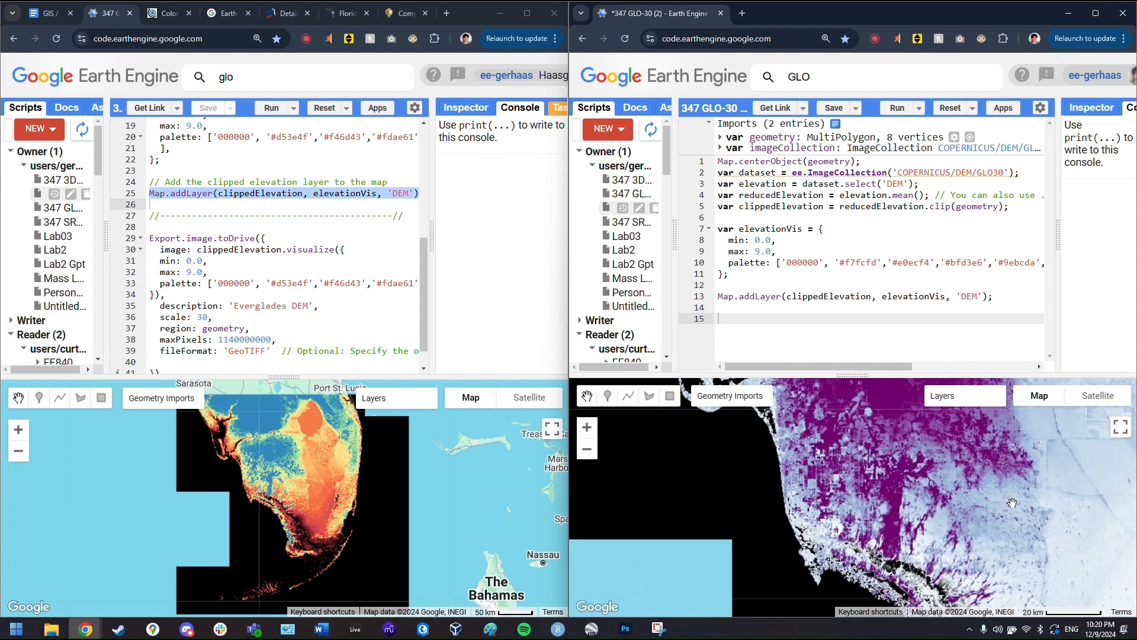
drag(858, 375, 862, 317)
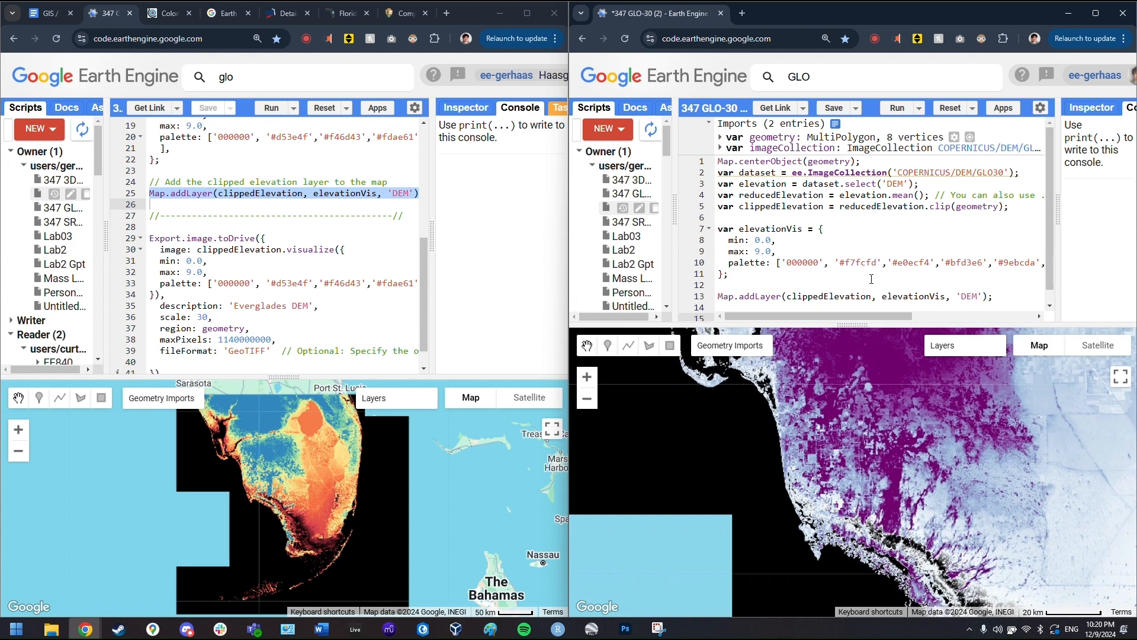
scroll(869, 283, down, 1)
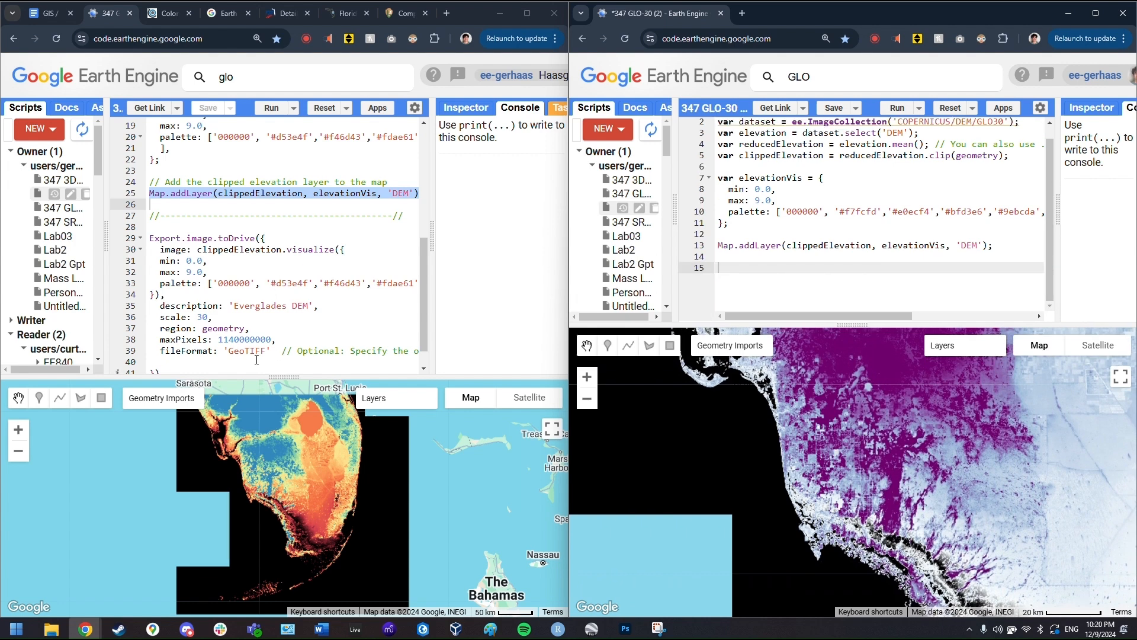
- Start an Export.image.toDrive call in the new script using the clippedElevation image
triple_click(304, 238)
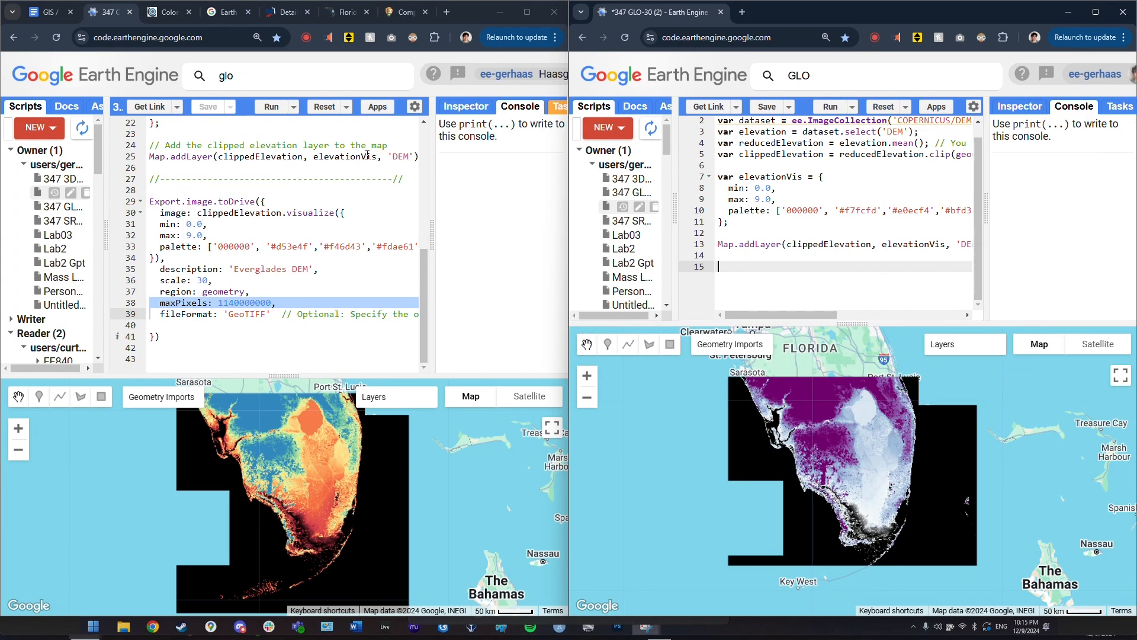
triple_click(285, 202)
key(ctrl+c)
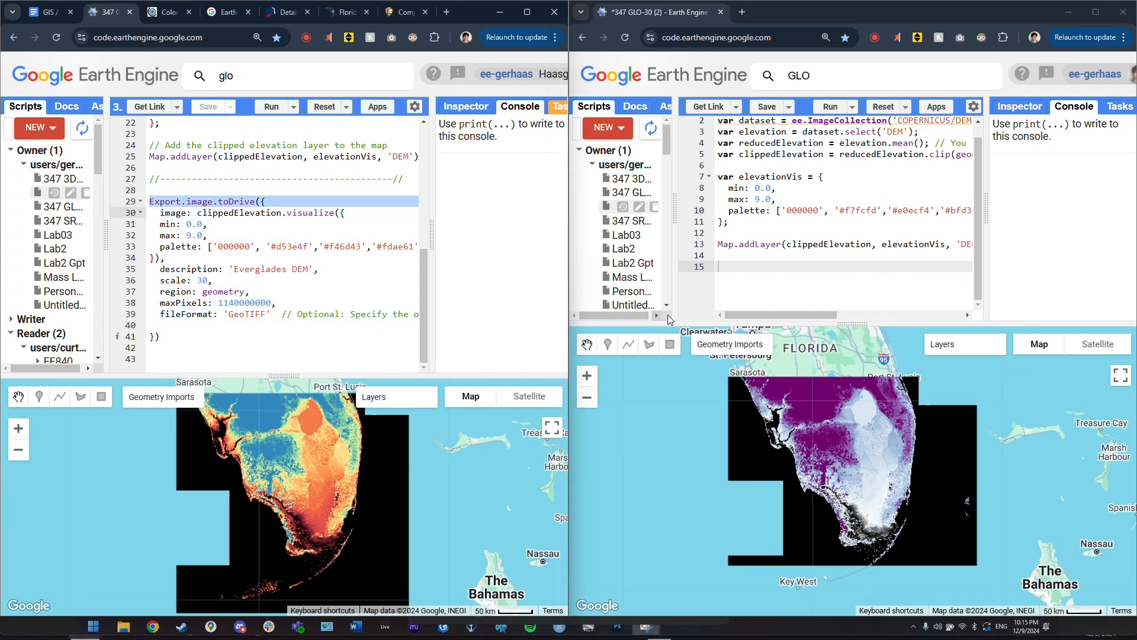
click(716, 285)
key(ctrl+v)
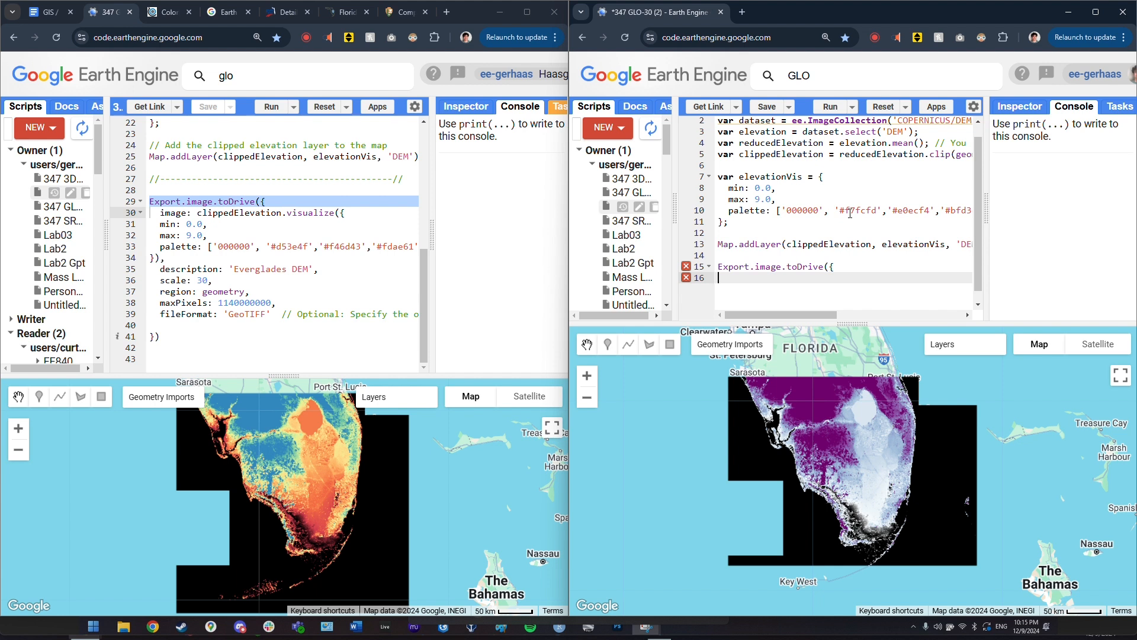
triple_click(166, 215)
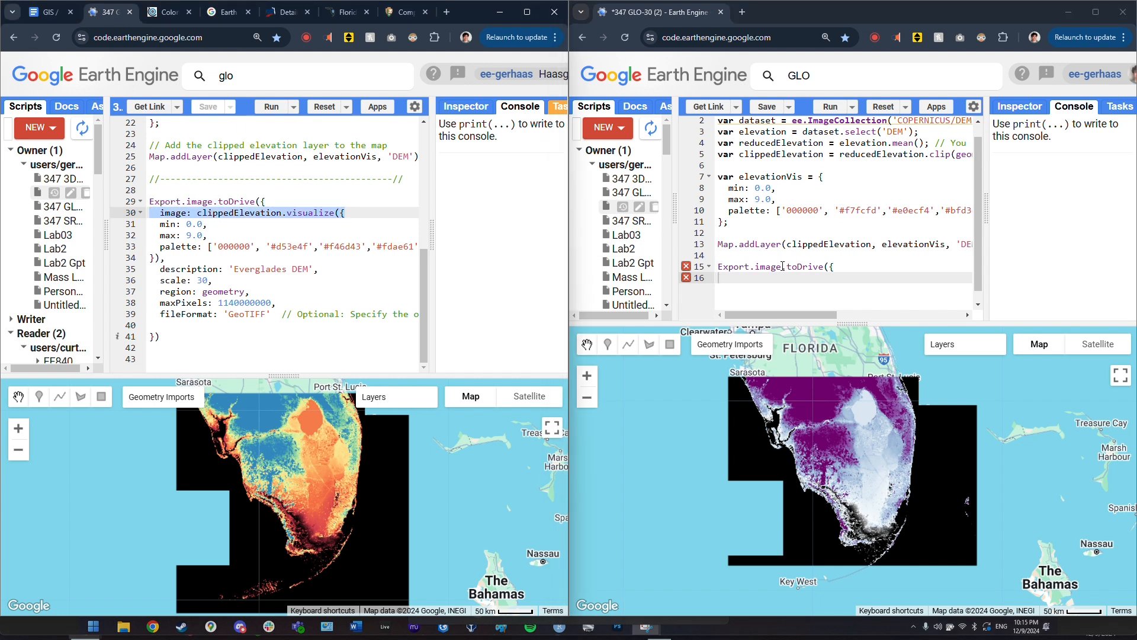
key(ctrl+c)
click(823, 284)
key(ctrl+v)
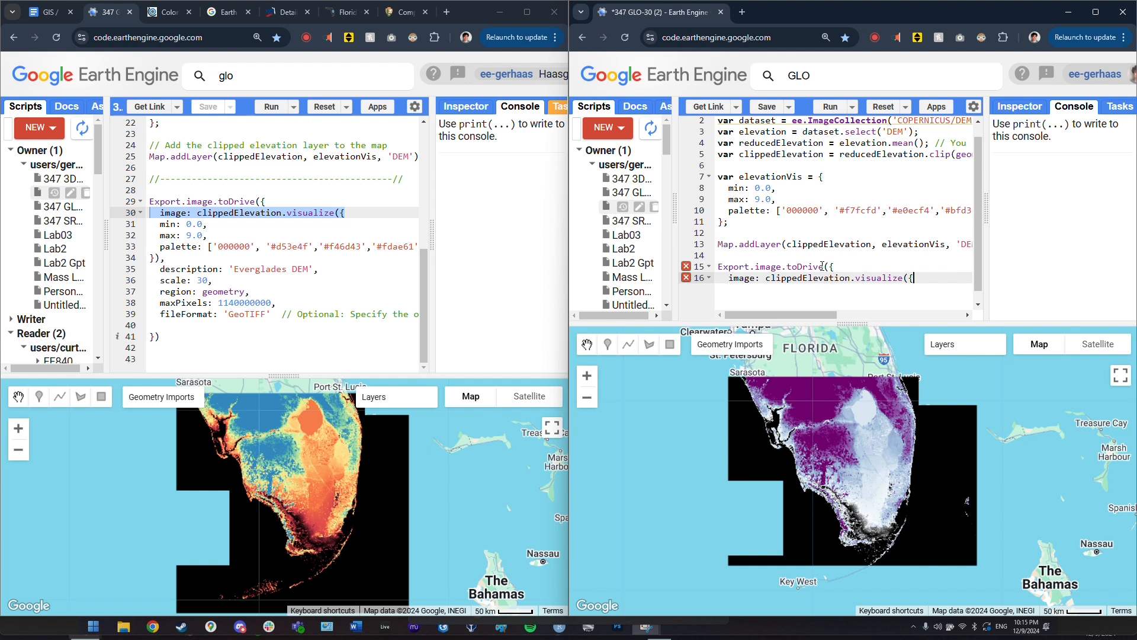
drag(765, 279, 851, 281)
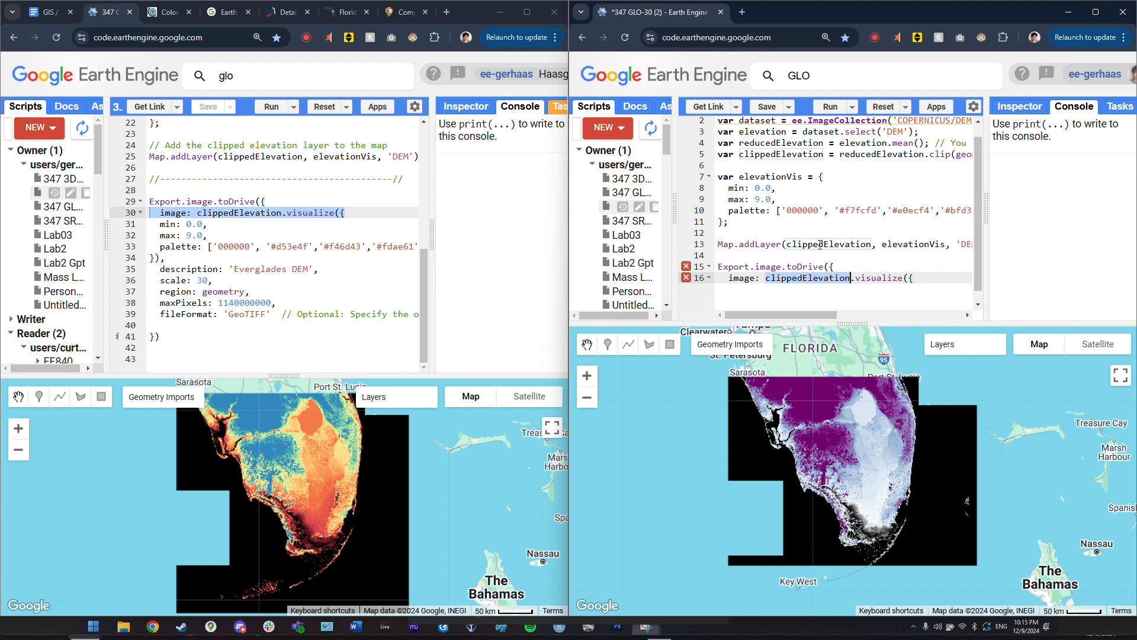
click(916, 278)
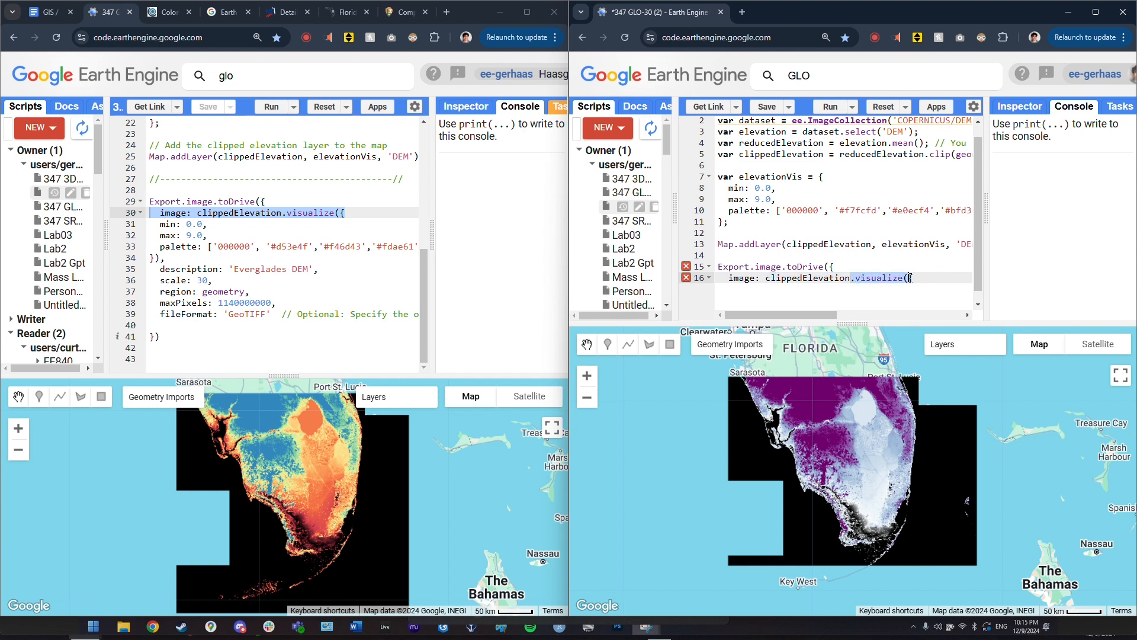
key(Return)
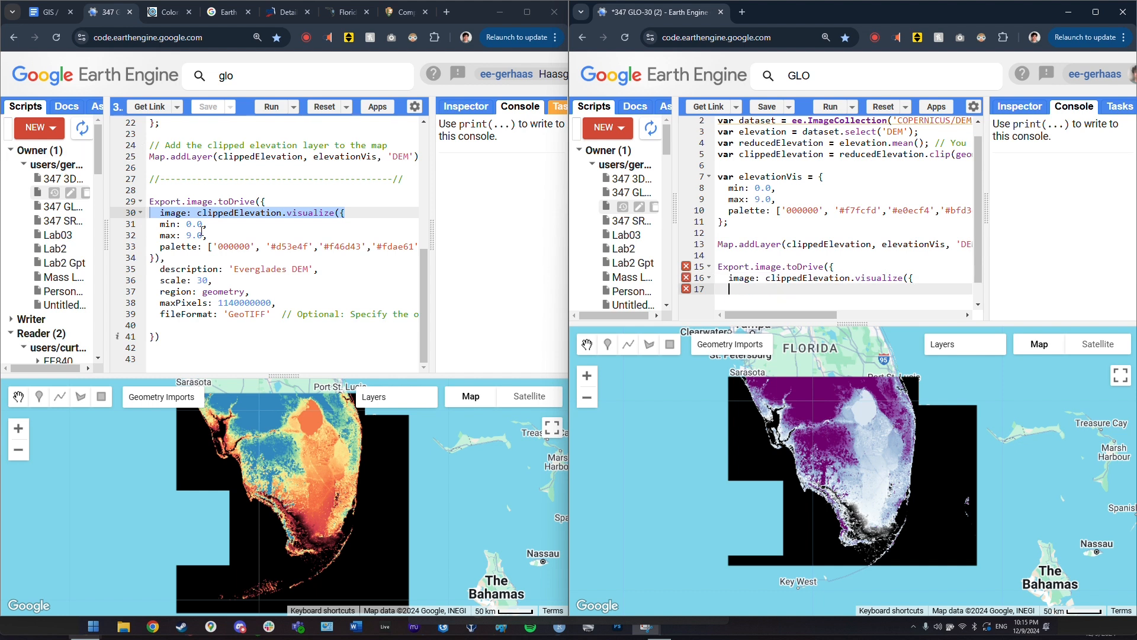
- Add min 0.0, max 9.0 and line 10's BuPu palette, closing the visualize call
drag(150, 224, 207, 240)
key(ctrl+c)
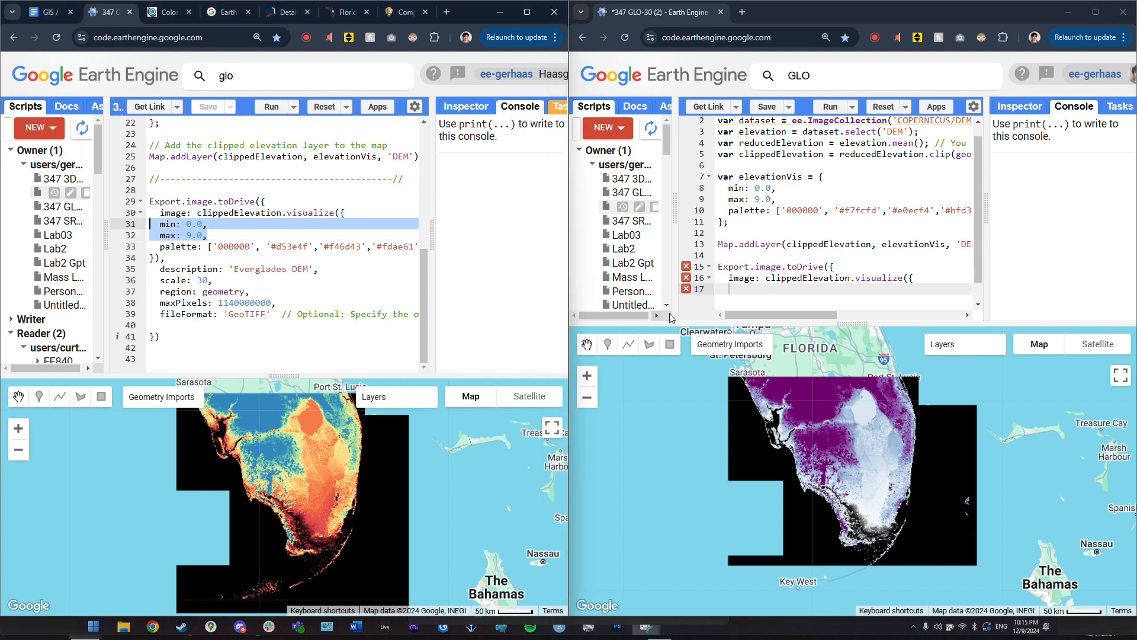
click(823, 292)
key(ctrl+v)
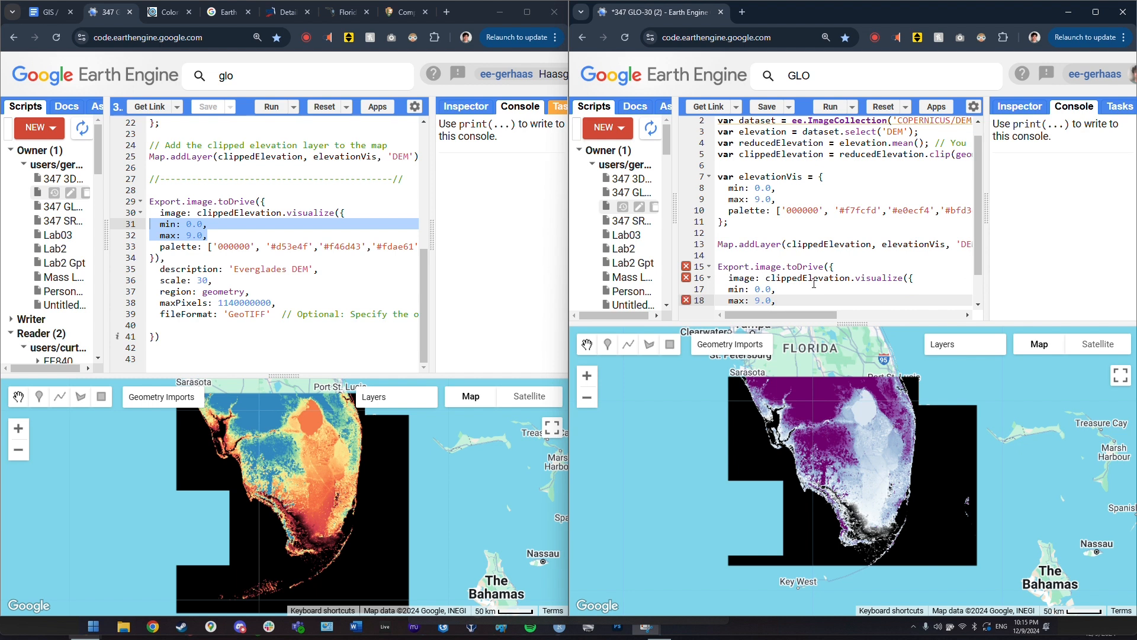
key(Return)
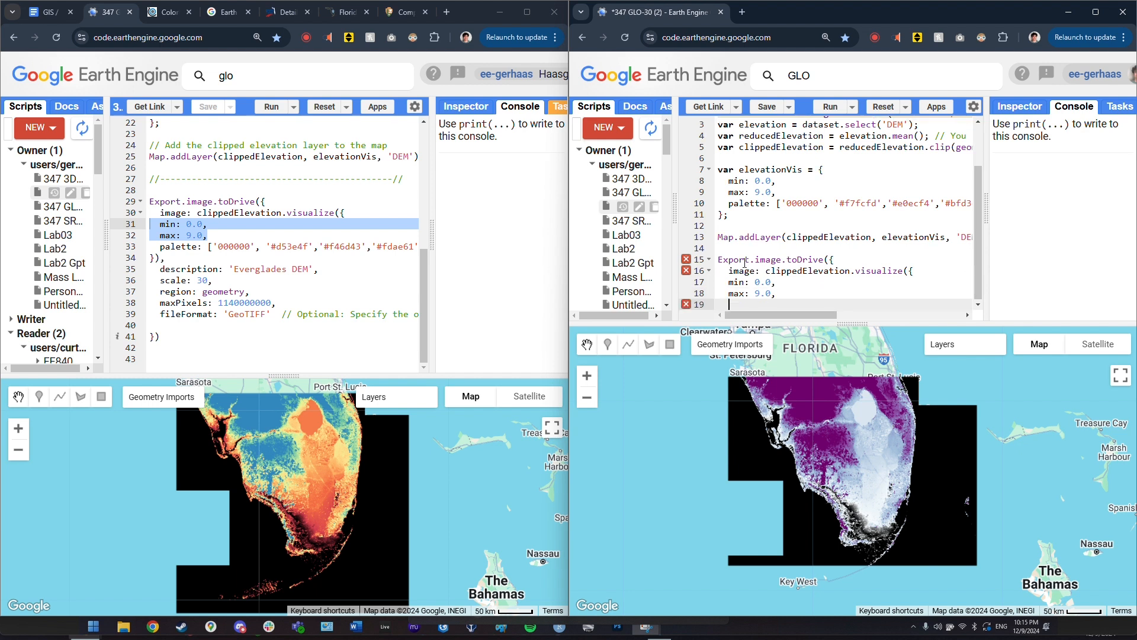
text(palette:)
drag(778, 203, 971, 203)
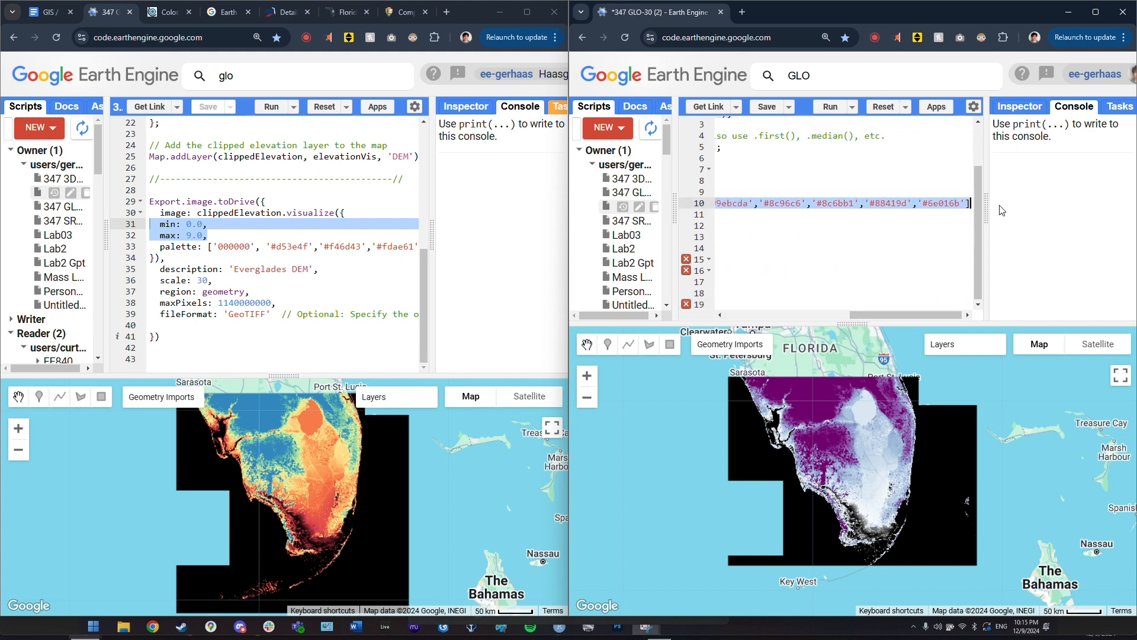
key(ctrl+c)
click(787, 304)
key(ctrl+v)
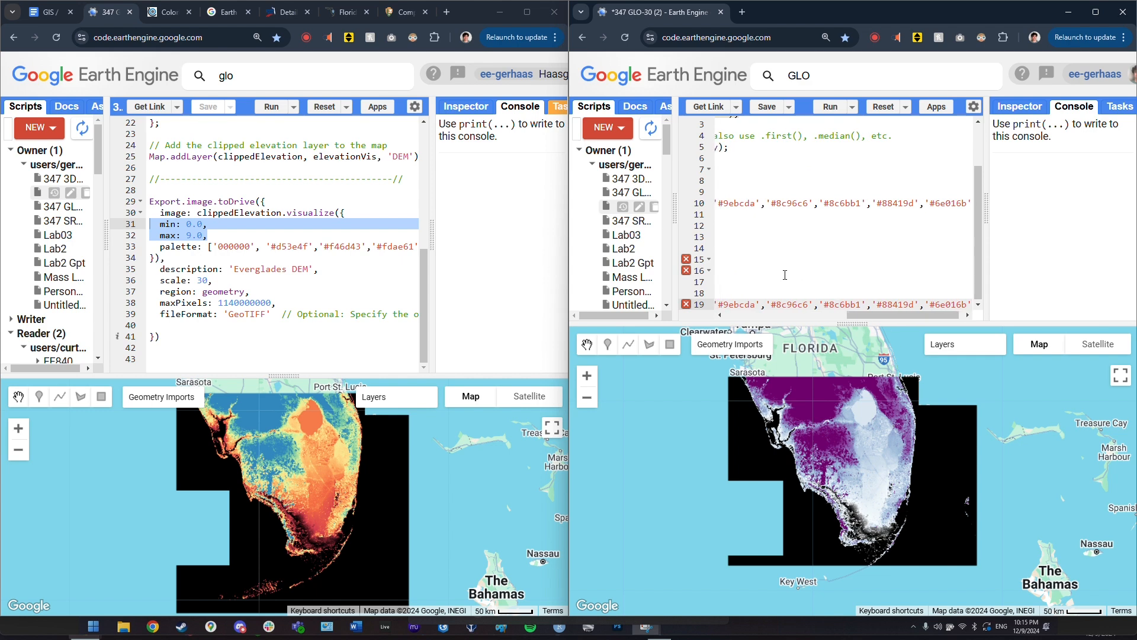
scroll(785, 275, left, 5)
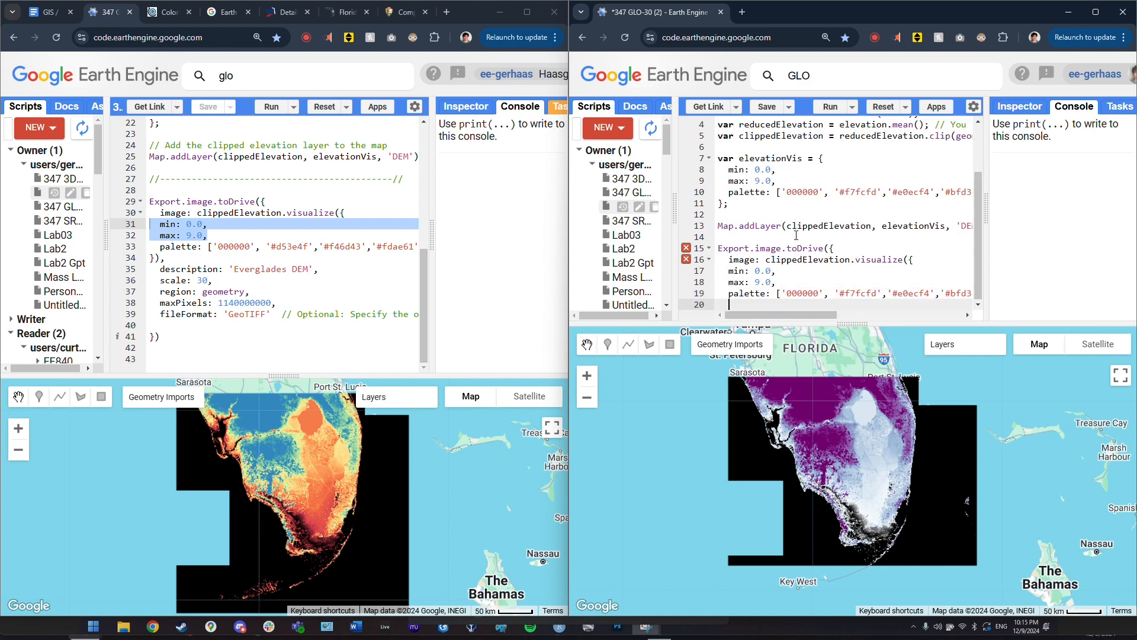
key(Return)
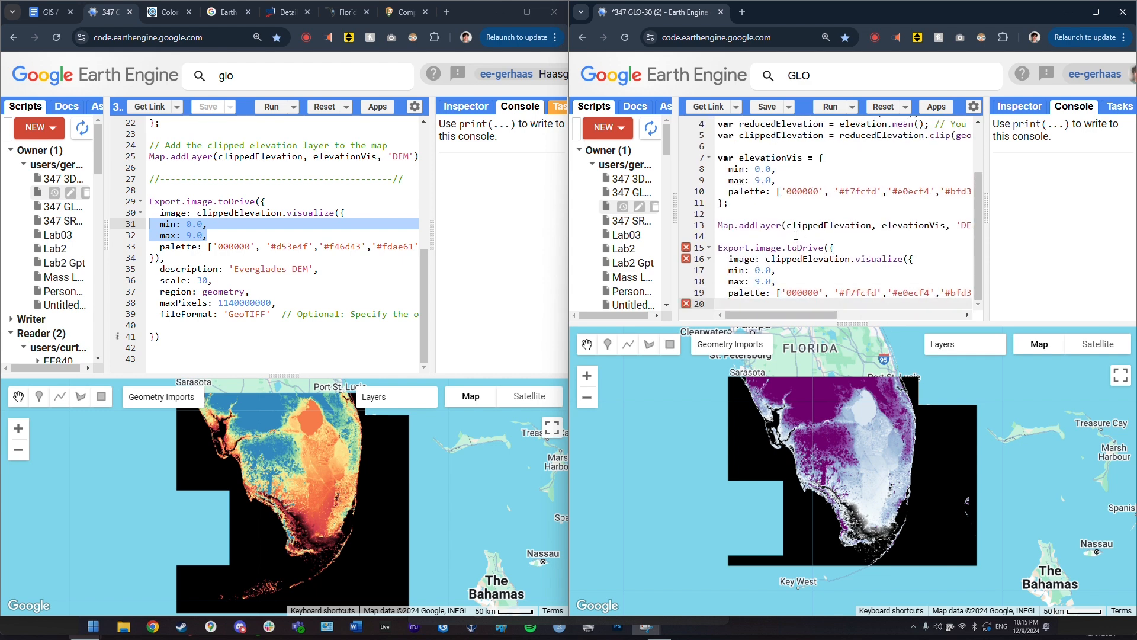
text(}),)
key(Return)
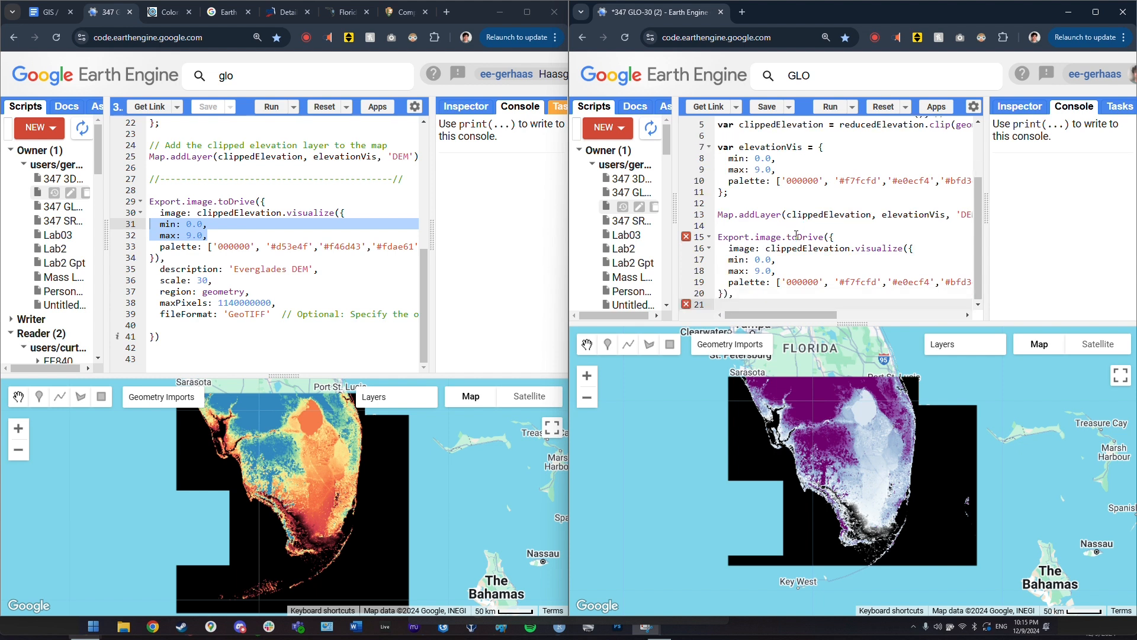
- Add the 'Everglades DEM' description line and copy the scale line
triple_click(344, 273)
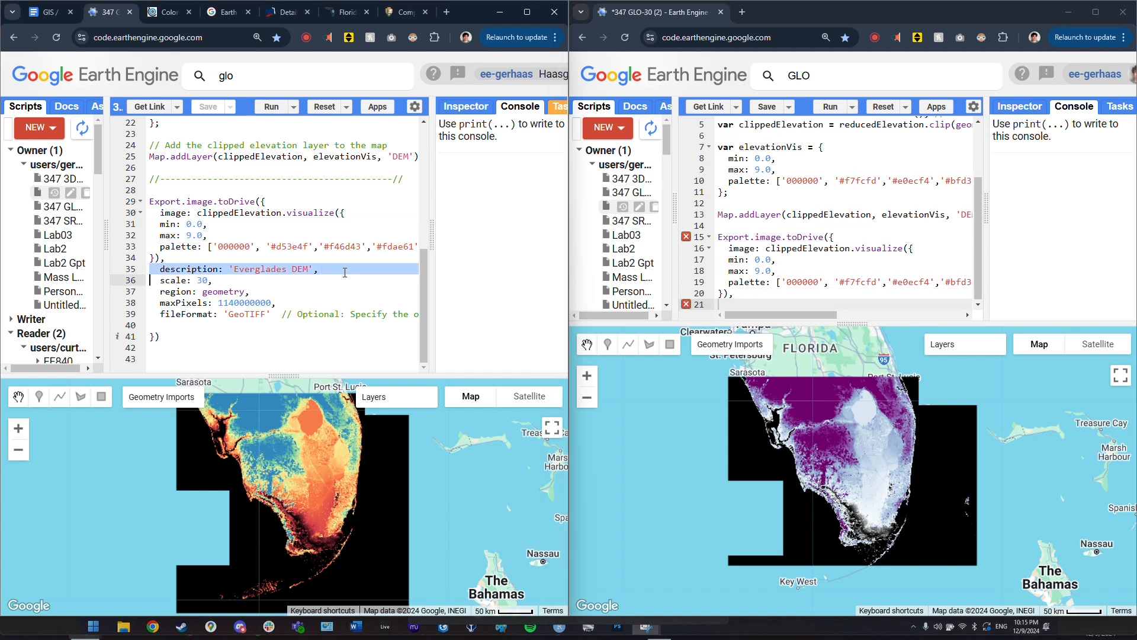
click(789, 304)
key(ctrl+v)
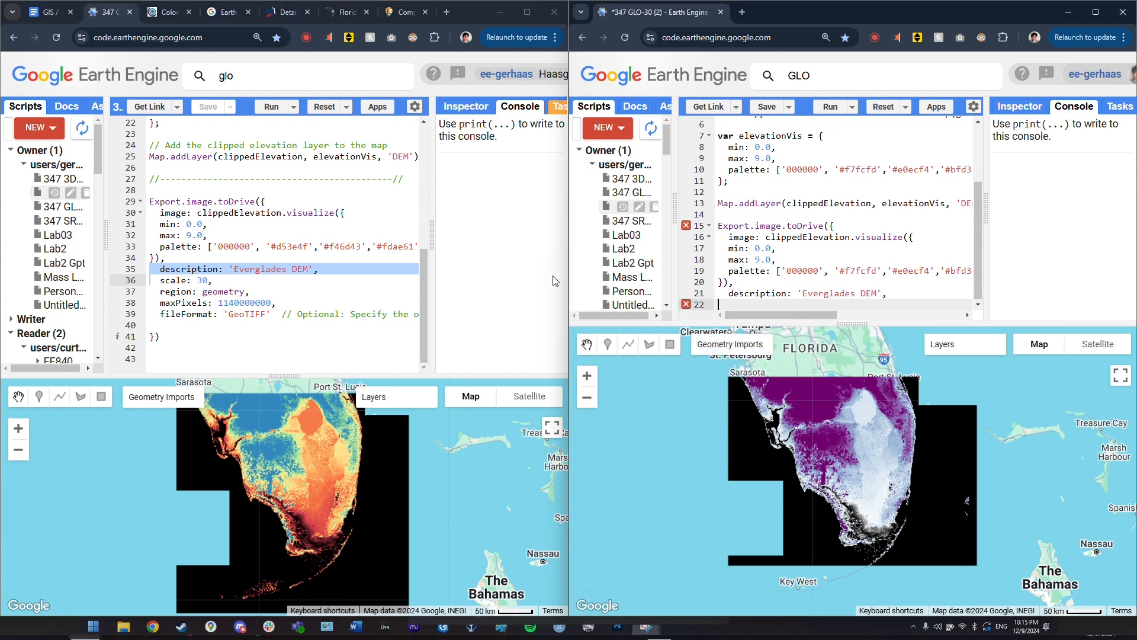
triple_click(243, 282)
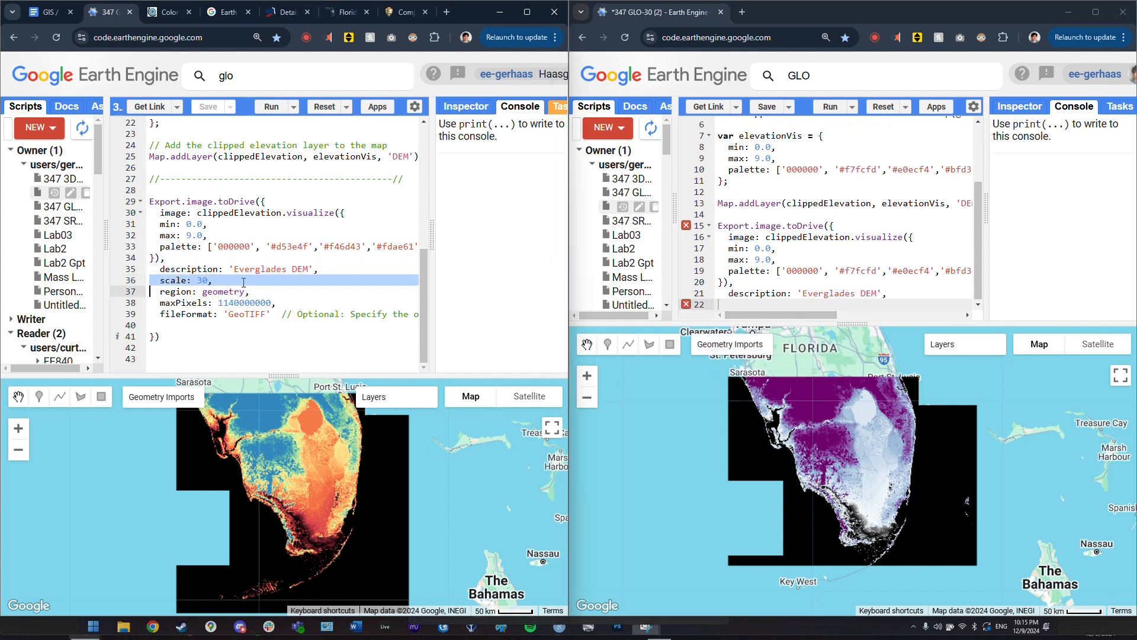
key(ctrl+c)
- Add scale 30 and region: geometry to the export call
click(790, 304)
key(ctrl+v)
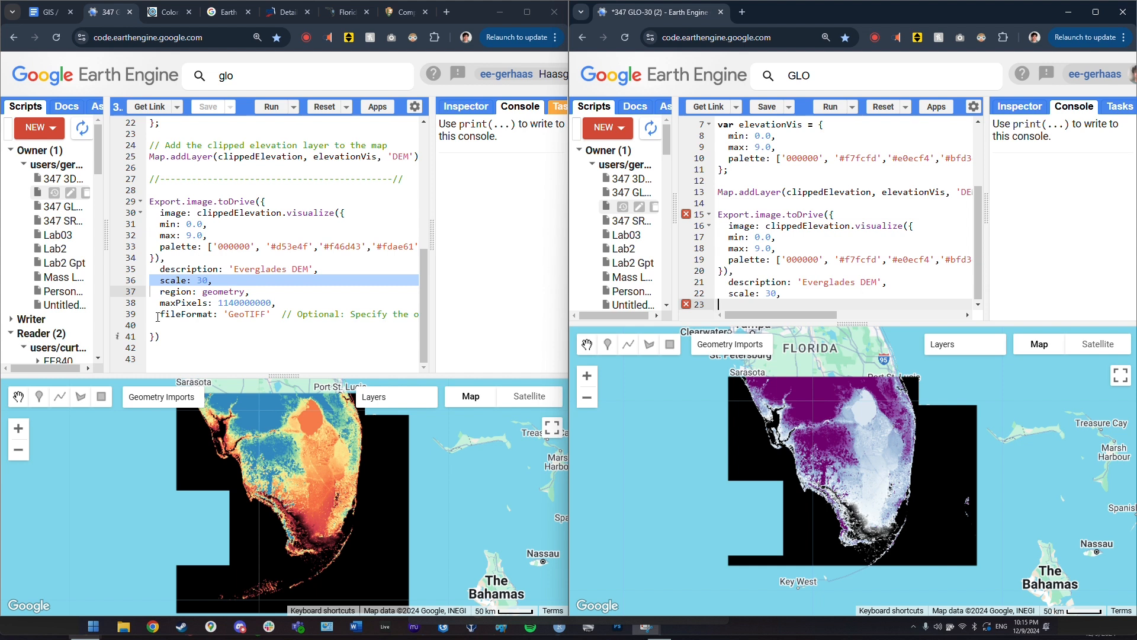
triple_click(279, 294)
key(ctrl+c)
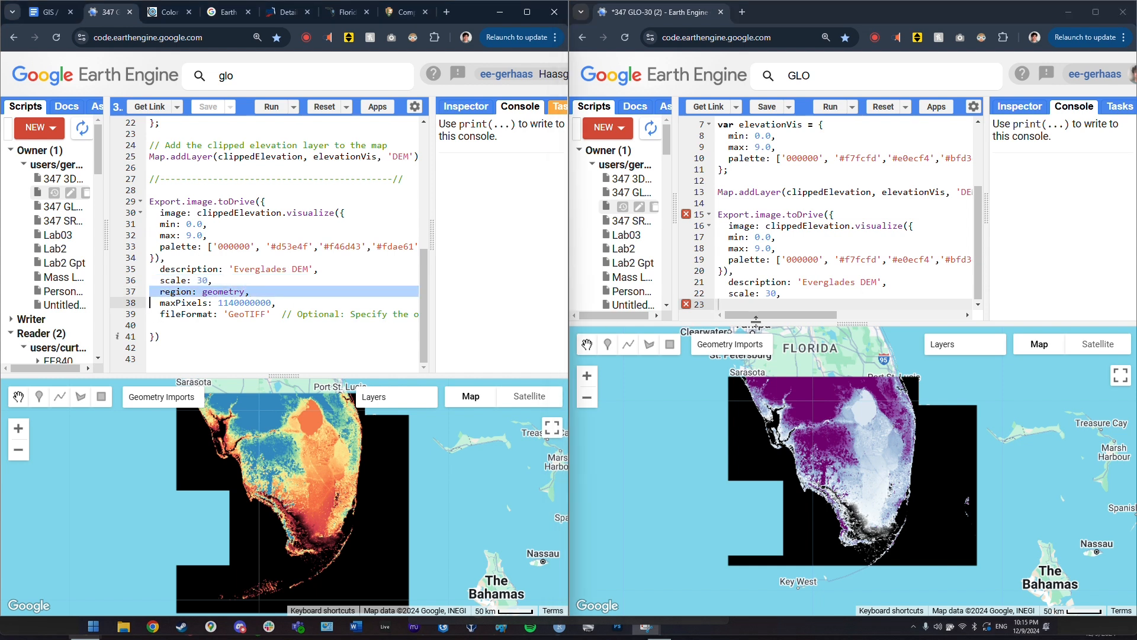
click(759, 315)
key(ctrl+v)
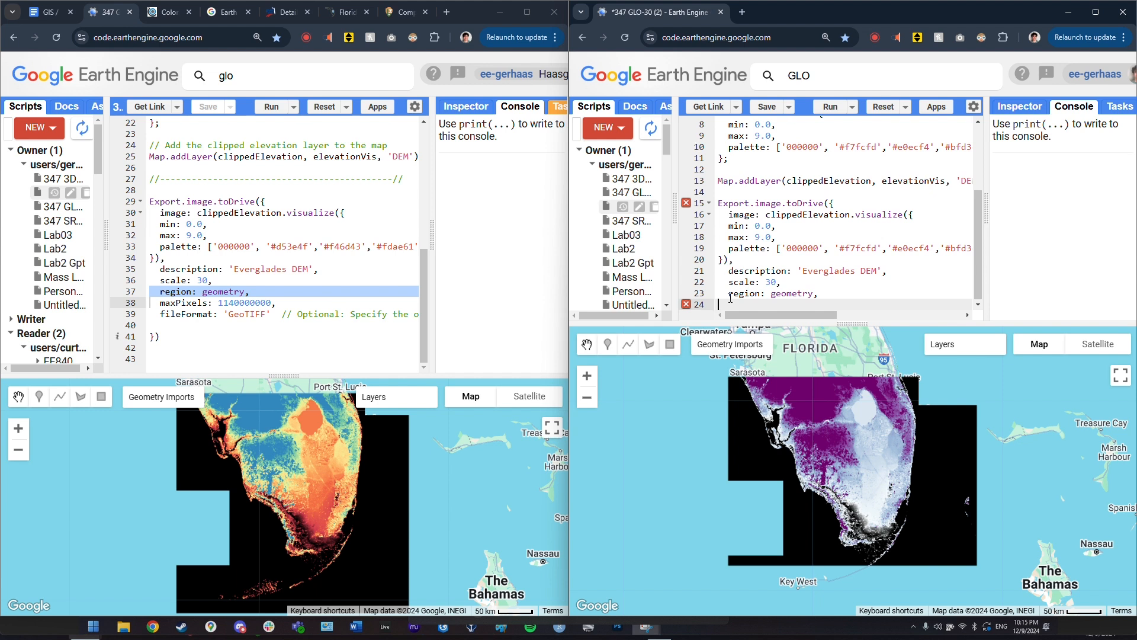
drag(729, 294, 814, 296)
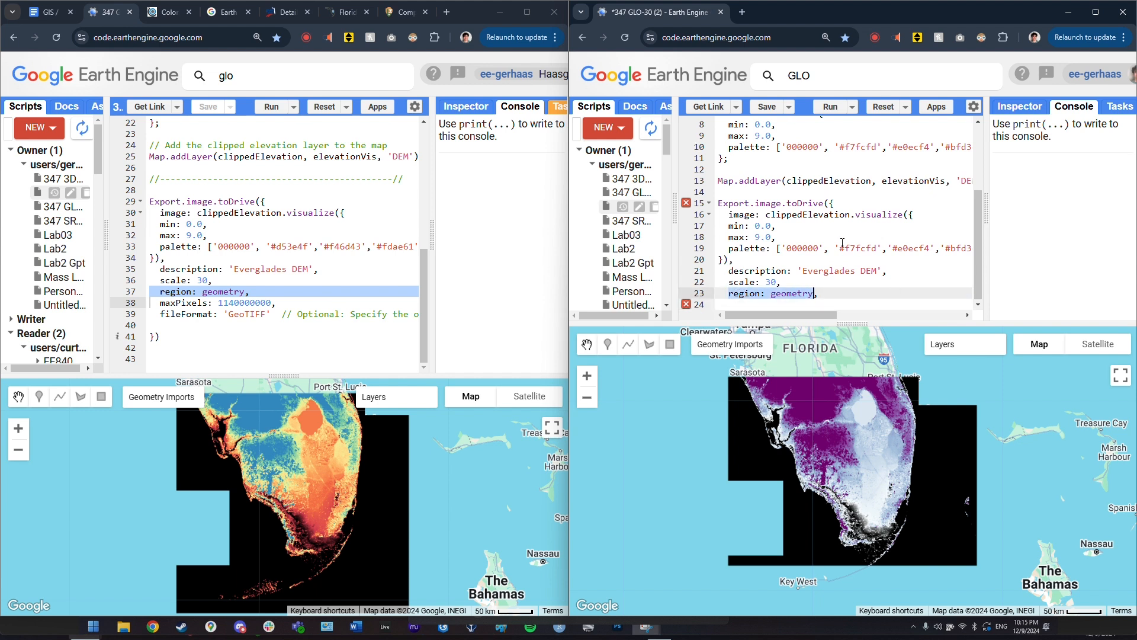
triple_click(300, 304)
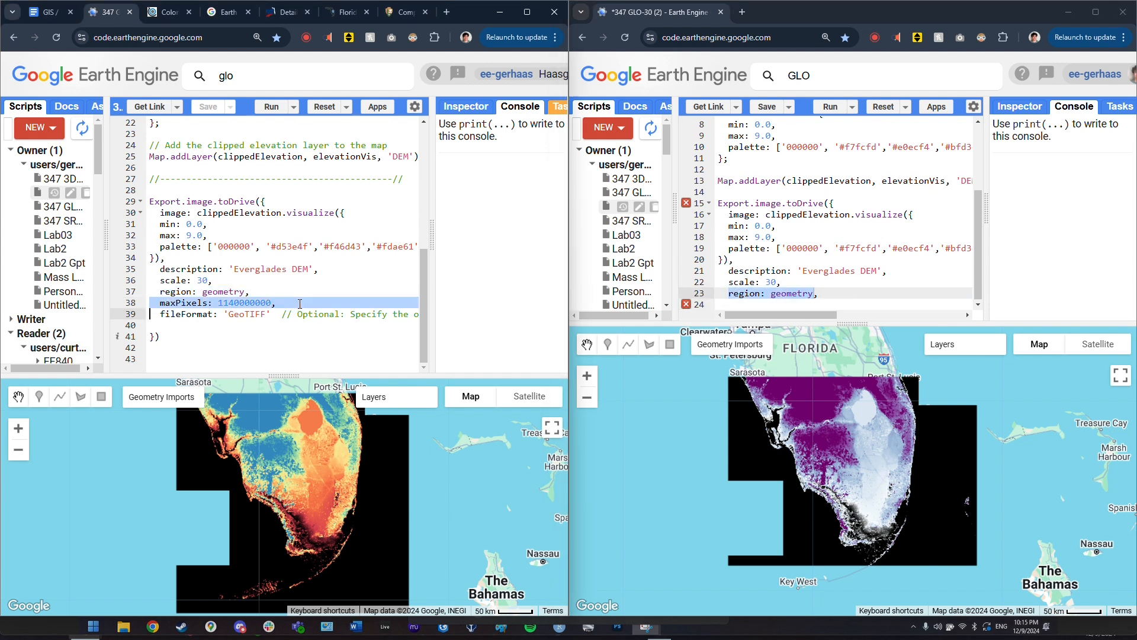
click(763, 305)
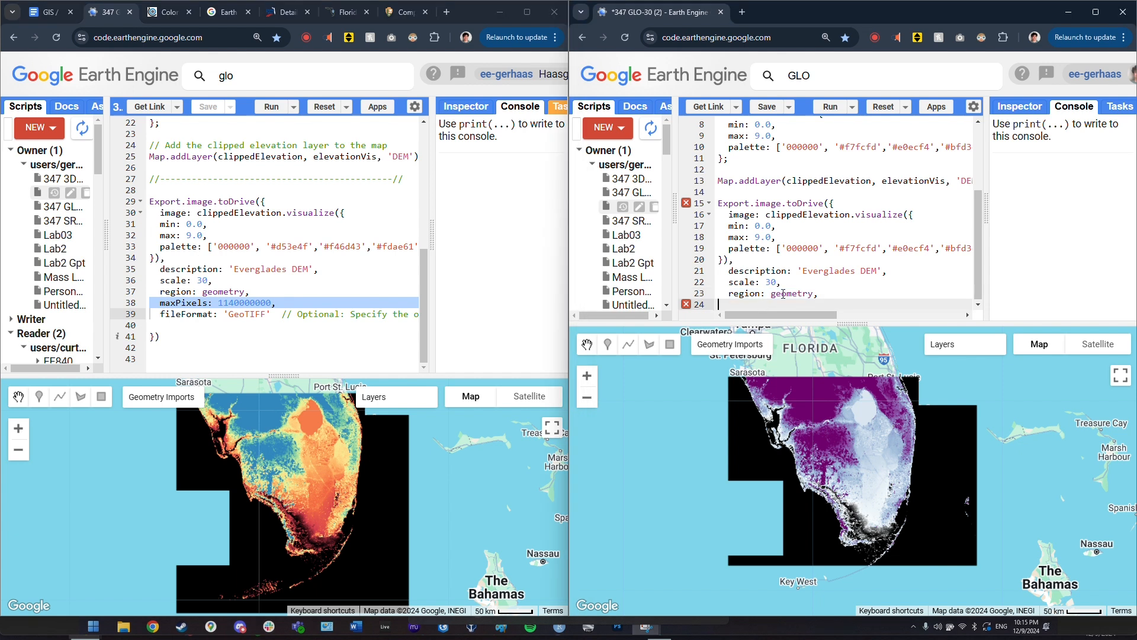
key(ctrl+v)
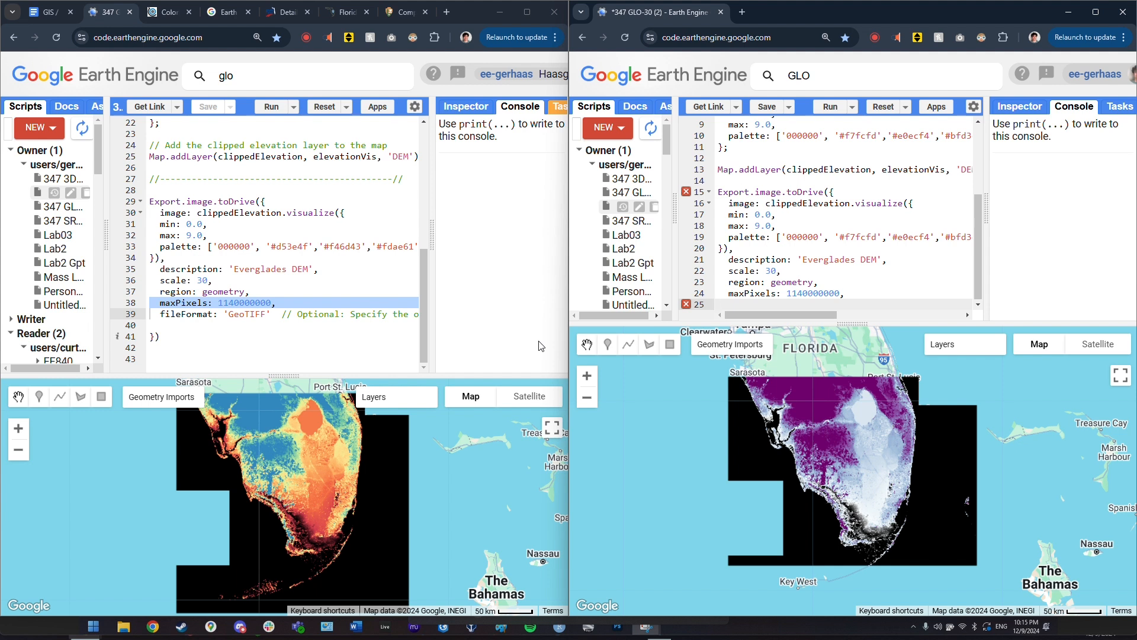
triple_click(162, 316)
key(ctrl+c)
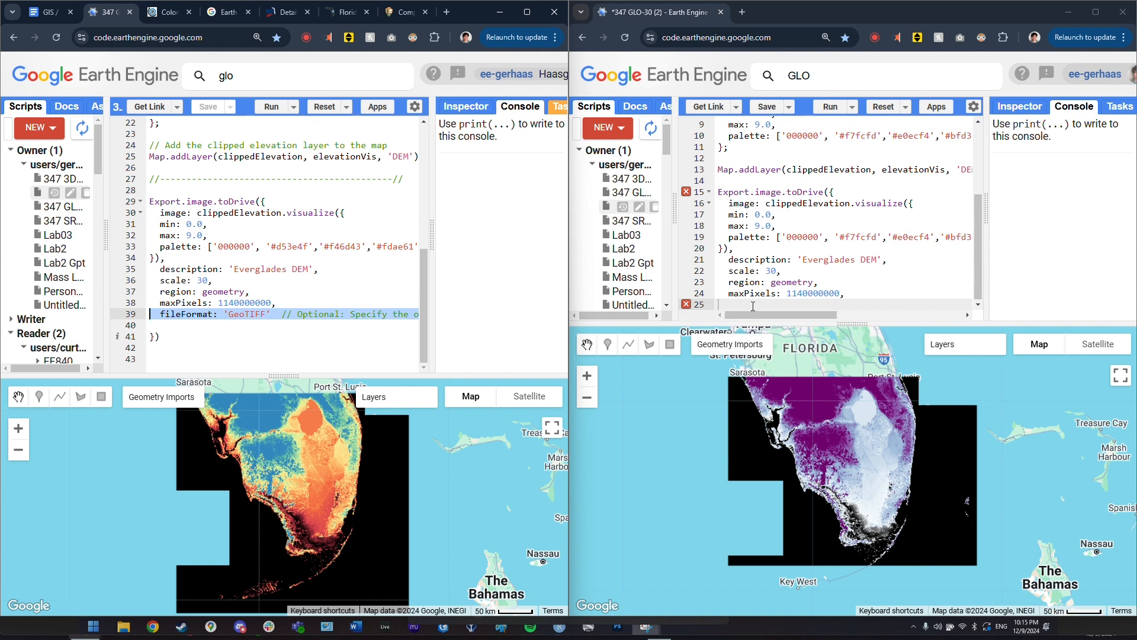
click(737, 304)
key(ctrl+v)
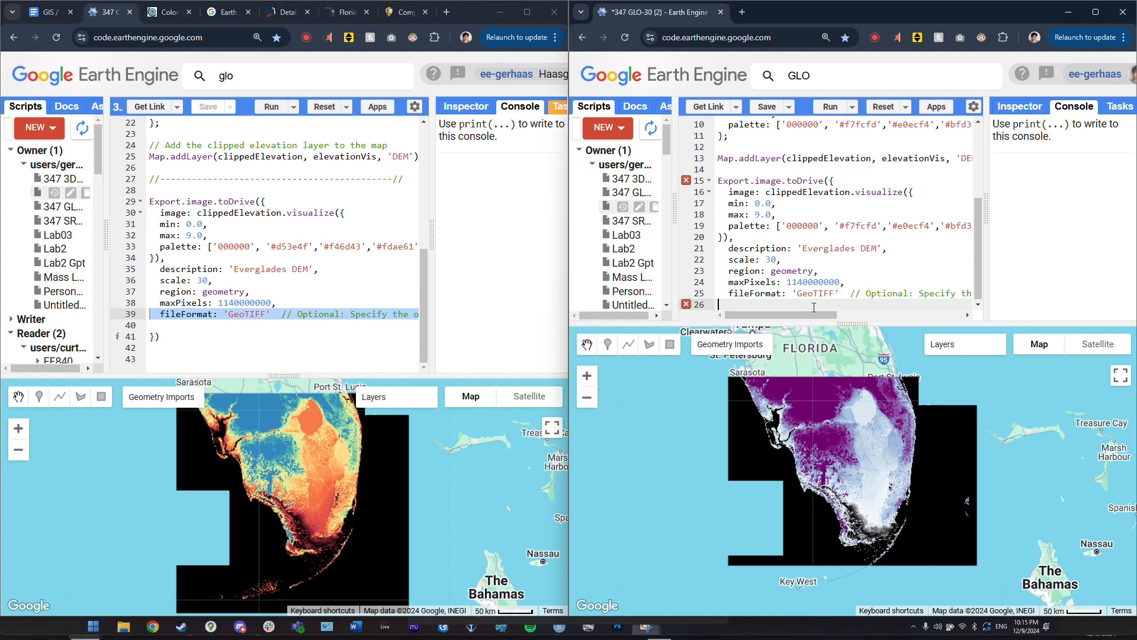
text(}))
click(831, 107)
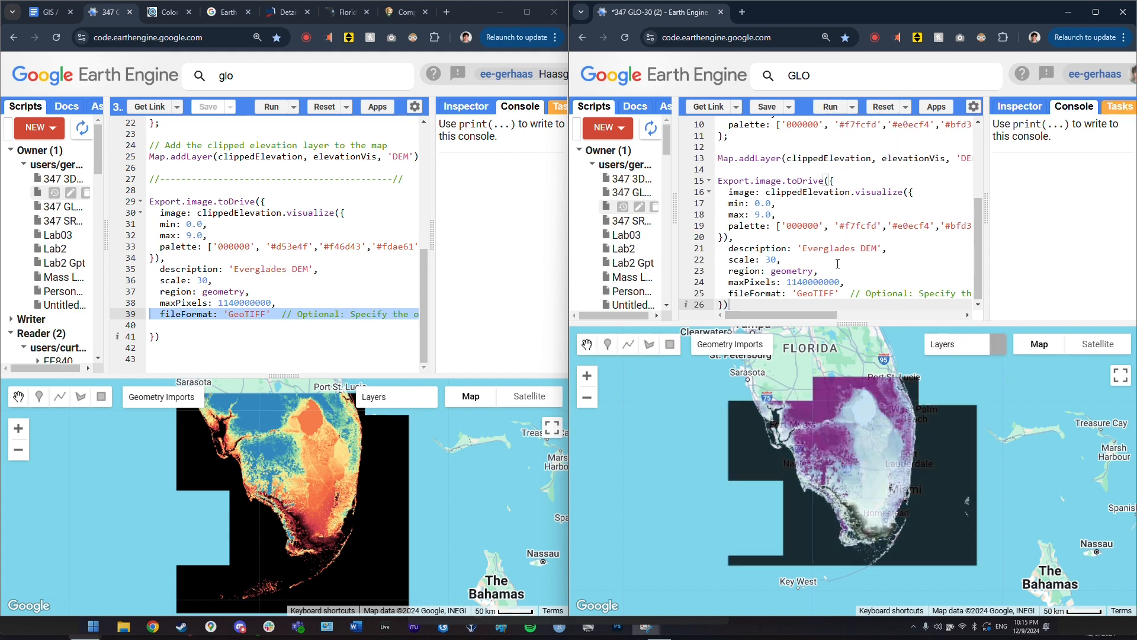
- Run the Everglades export task as 'Everglades_DEM' into the GEE Drive folder
click(1112, 108)
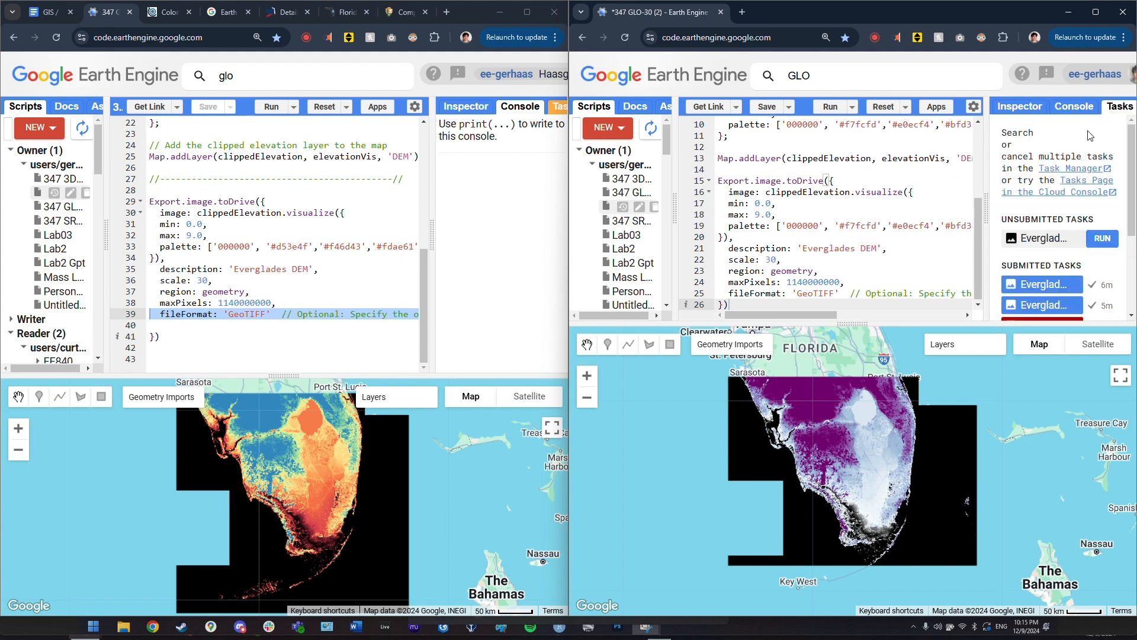
click(1102, 239)
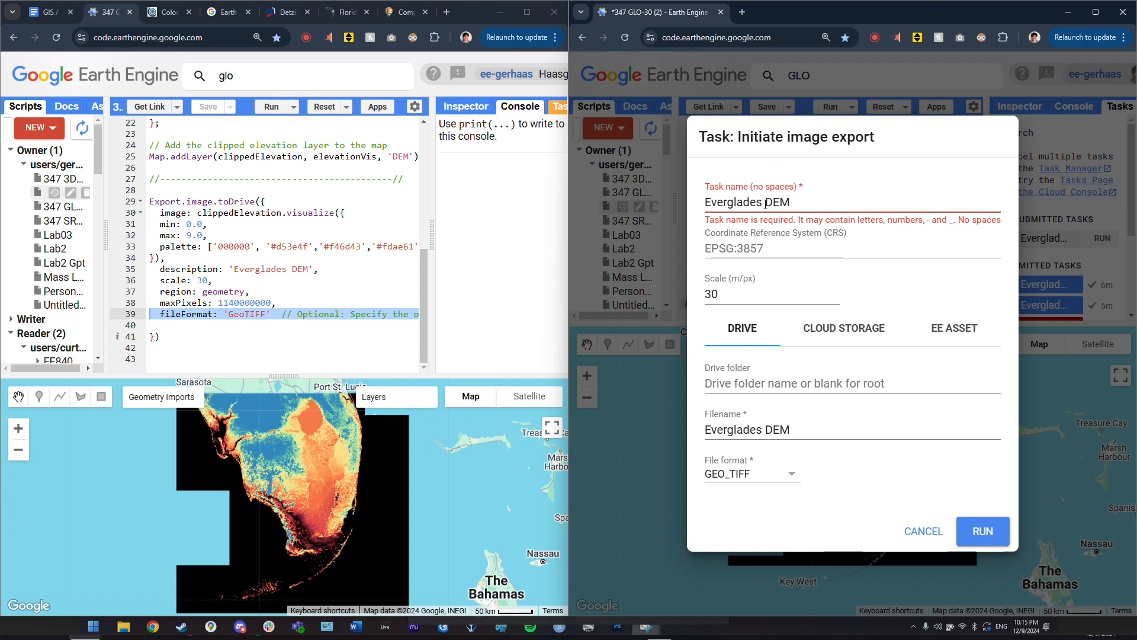
click(763, 203)
key(Delete)
text(_)
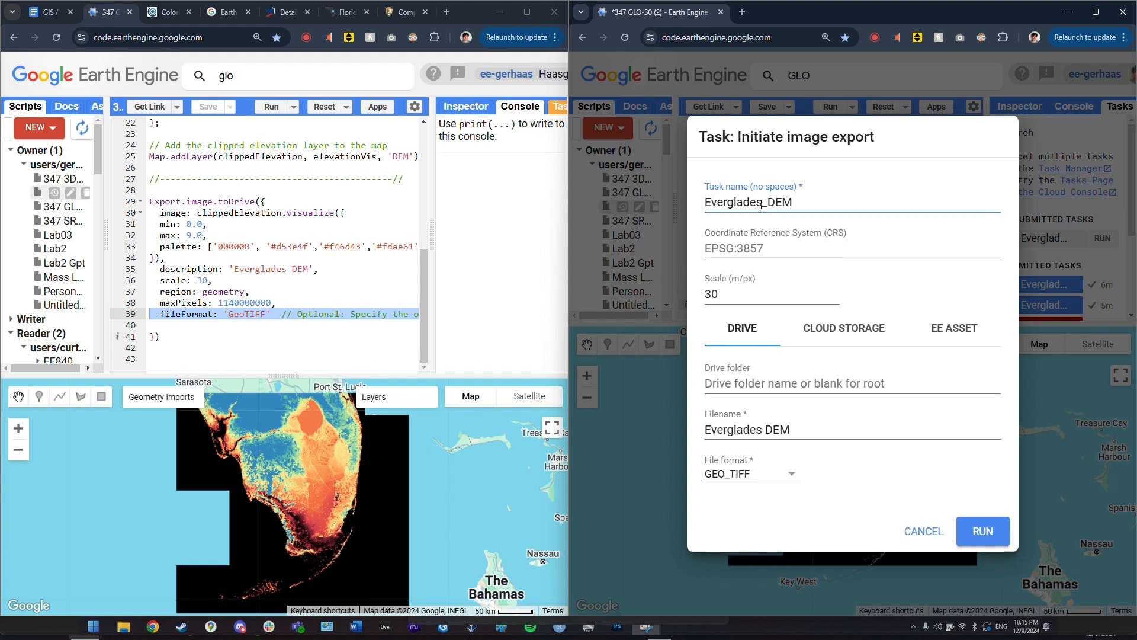
click(741, 384)
text(G)
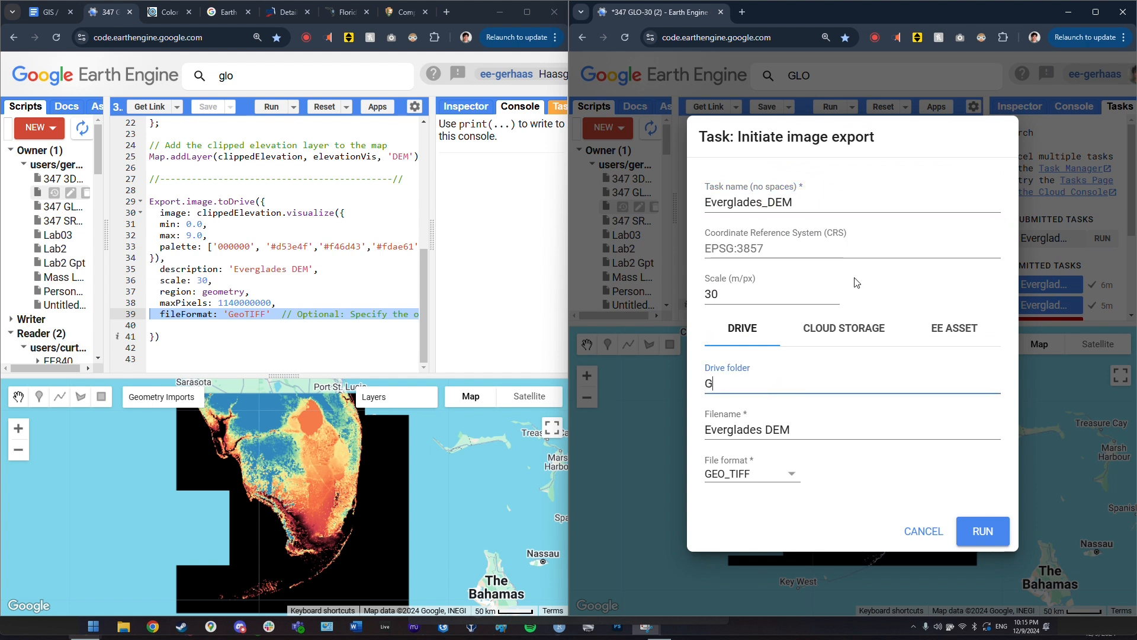
text(EE)
double_click(705, 385)
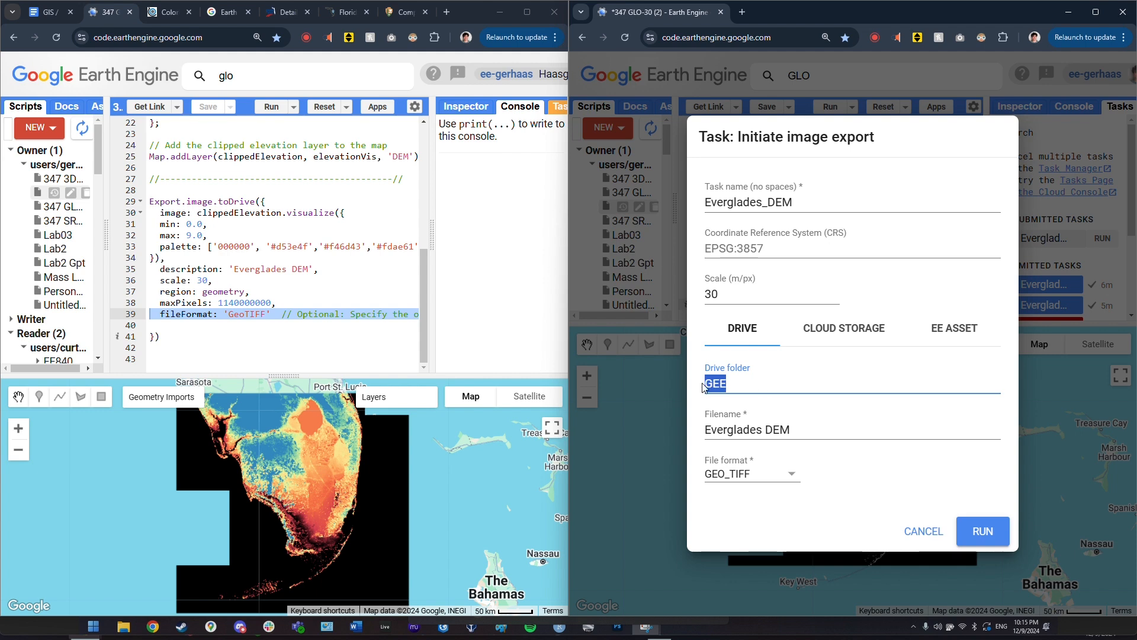
click(984, 535)
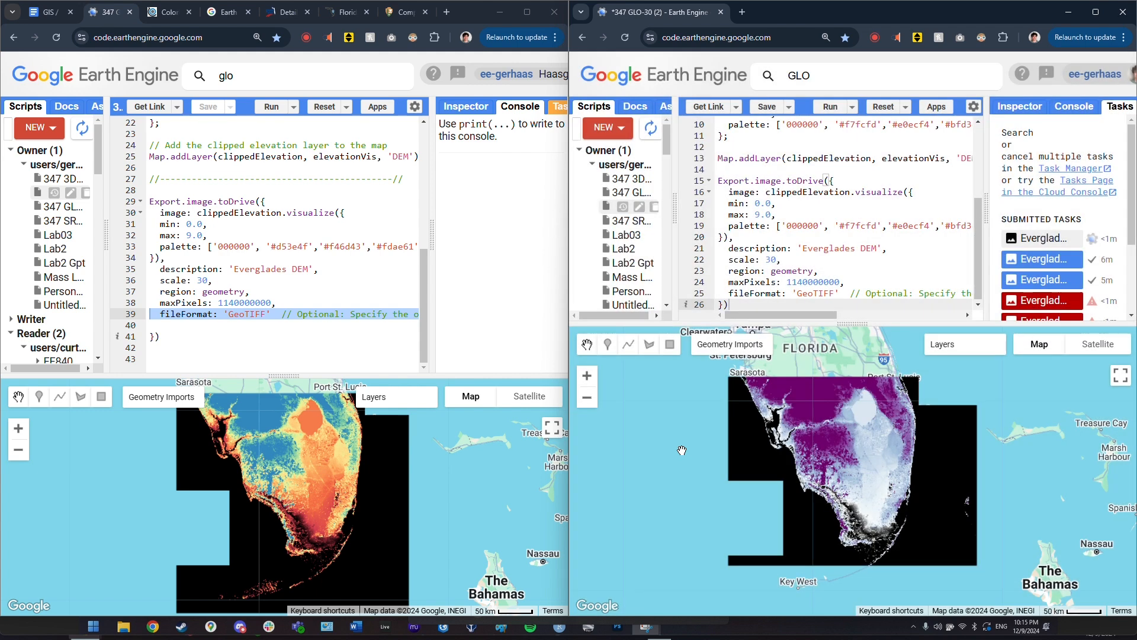
- Check the task list, then bring the Google Drive browser window forward
scroll(1092, 238, down, 2)
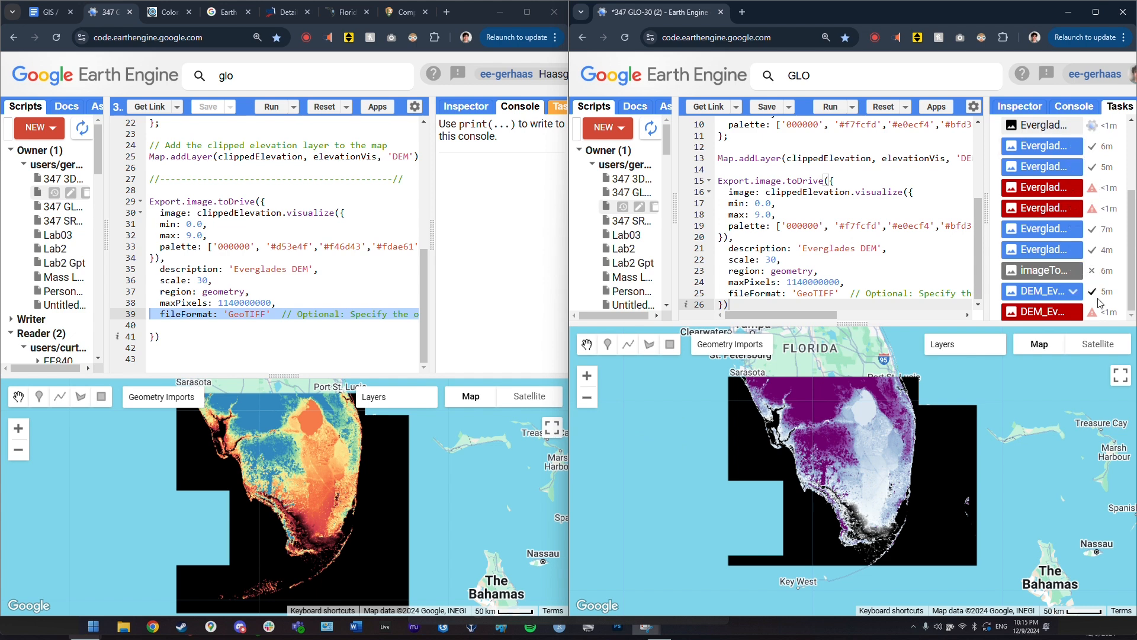
scroll(1099, 303, up, 2)
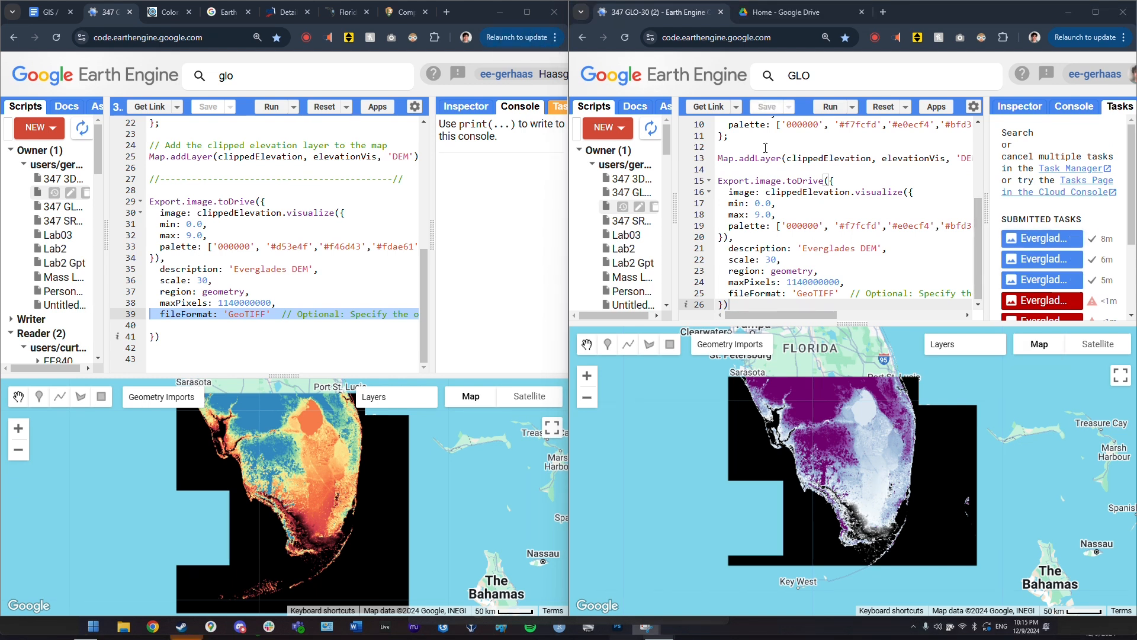
click(763, 110)
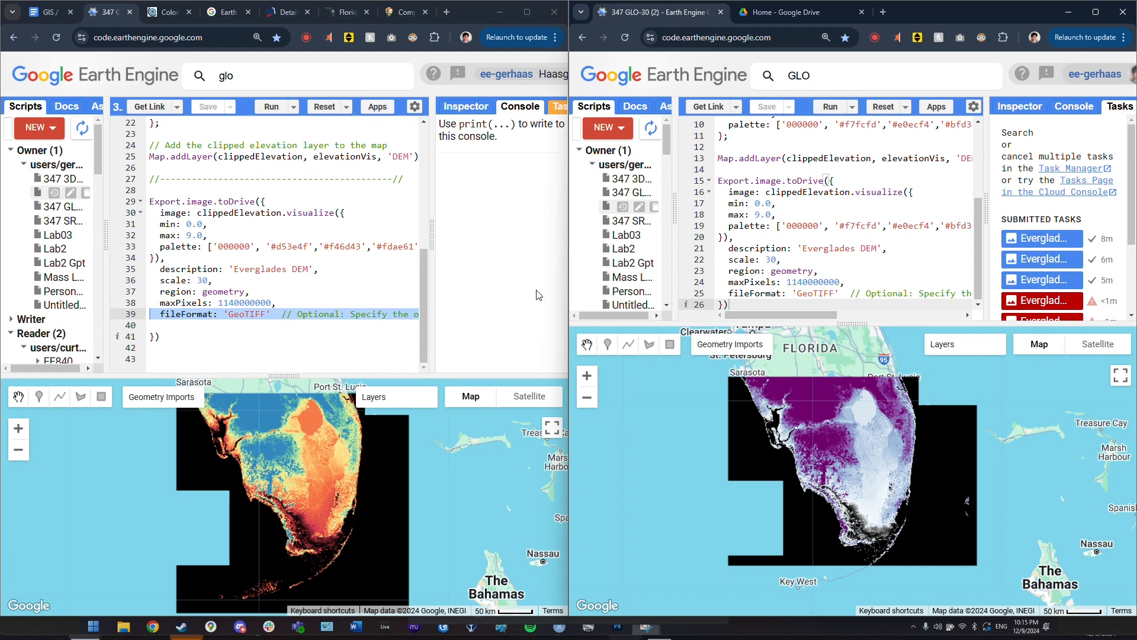
click(846, 224)
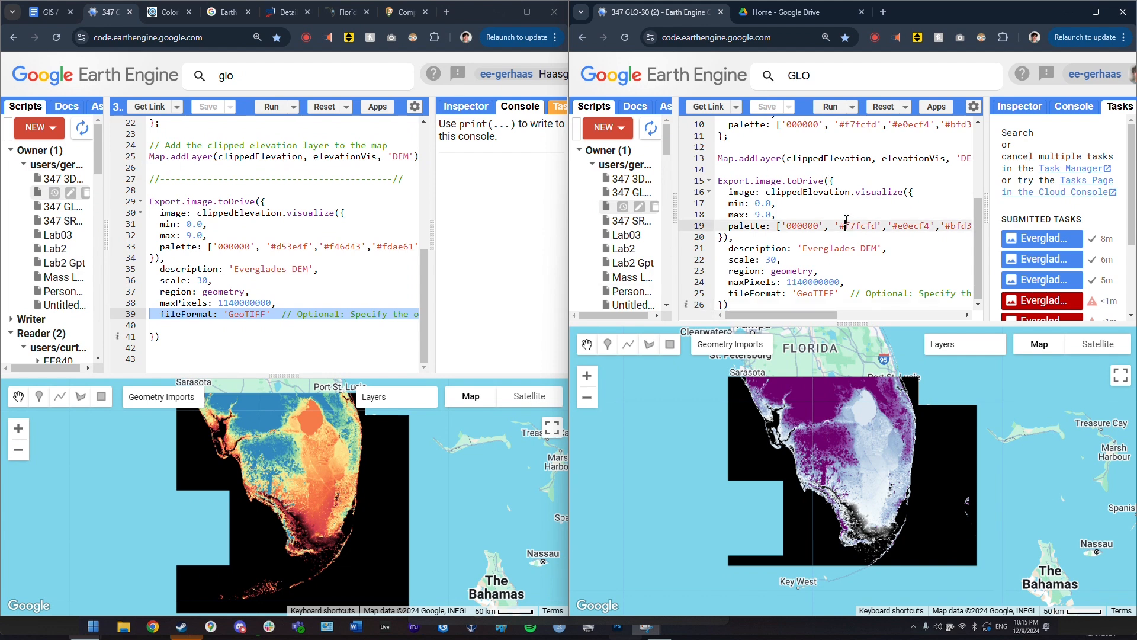
- Download the newest Everglades DEM.tif from Drive's GEE folder
click(772, 16)
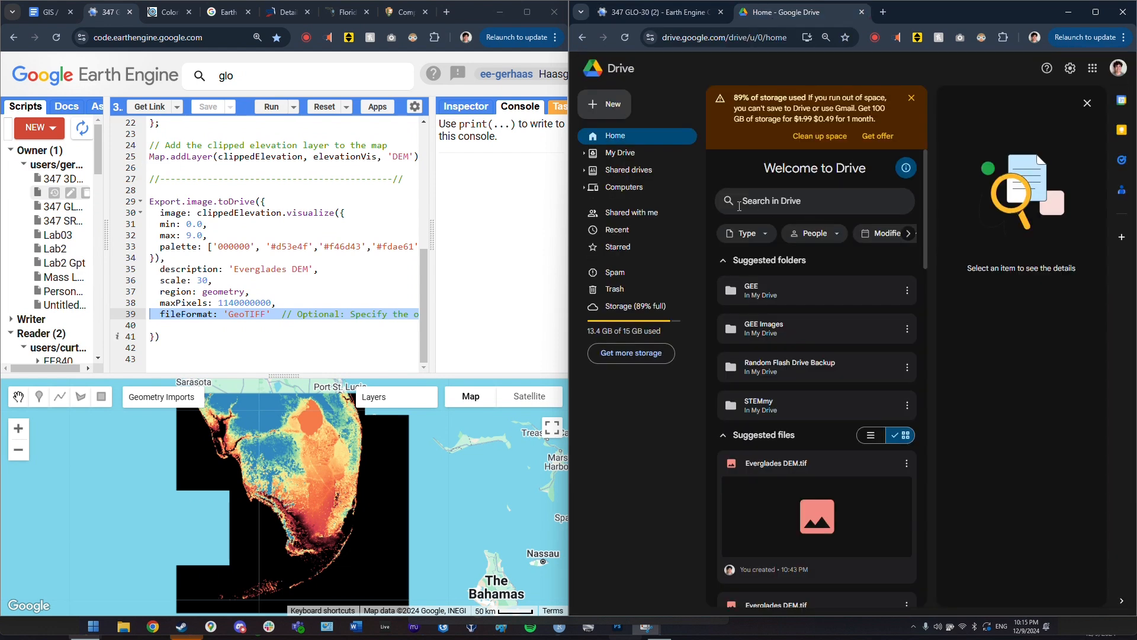
double_click(793, 282)
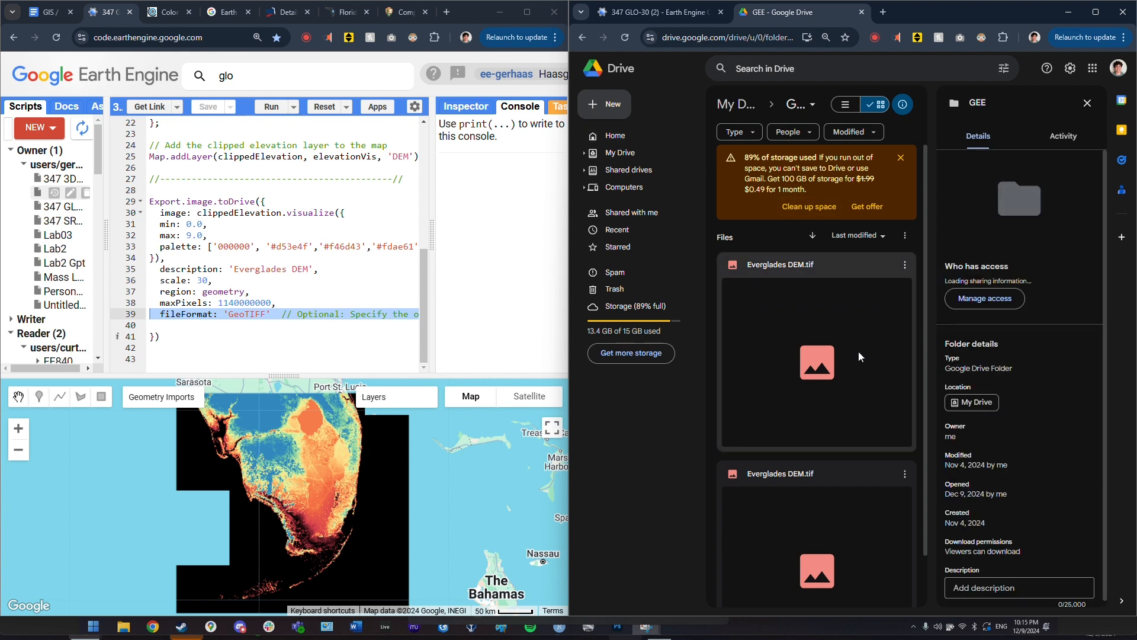
click(900, 157)
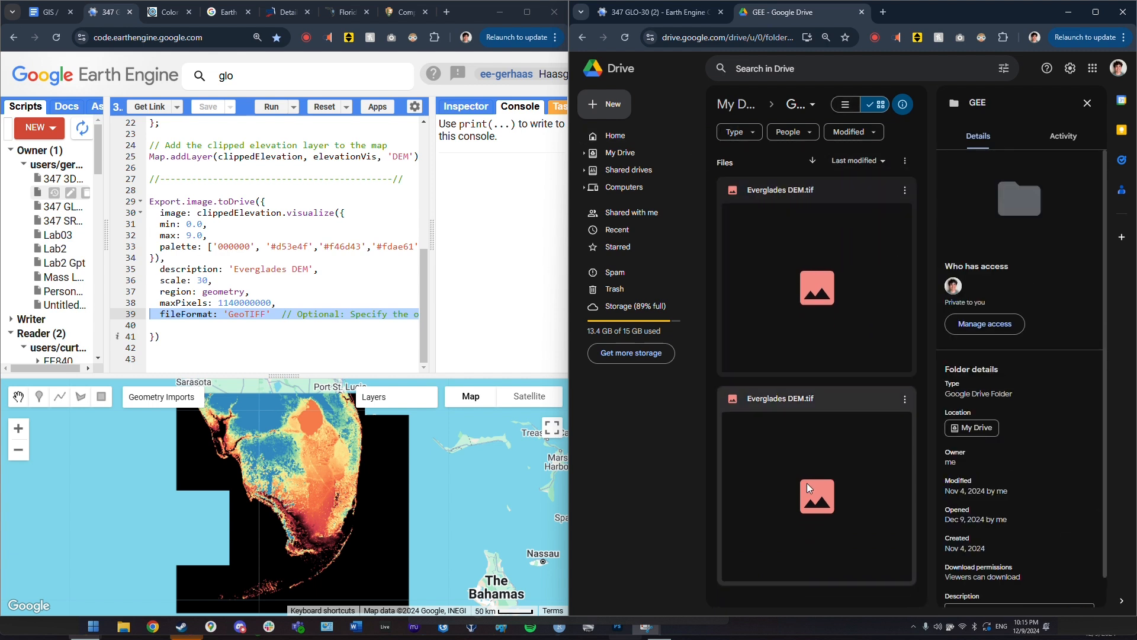
click(854, 399)
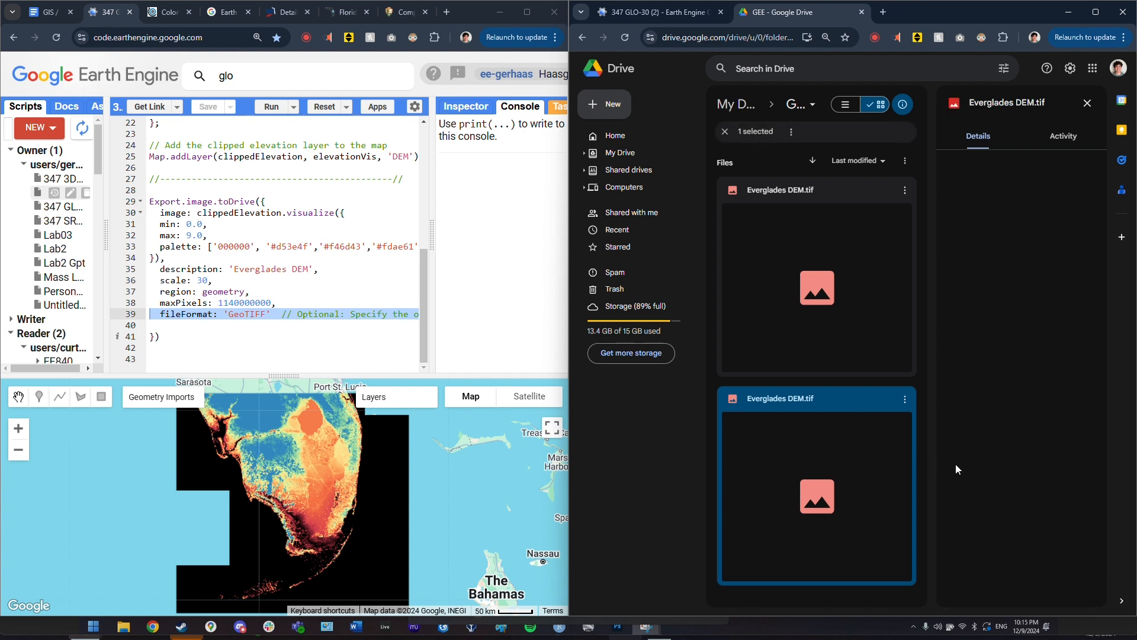
click(843, 292)
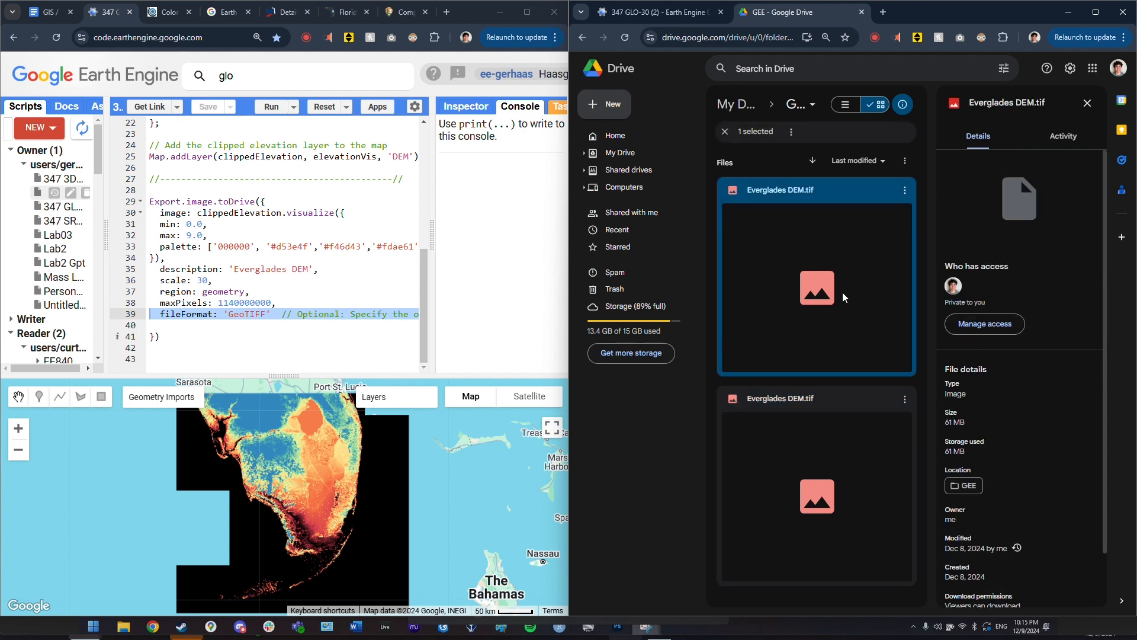
click(906, 191)
click(945, 232)
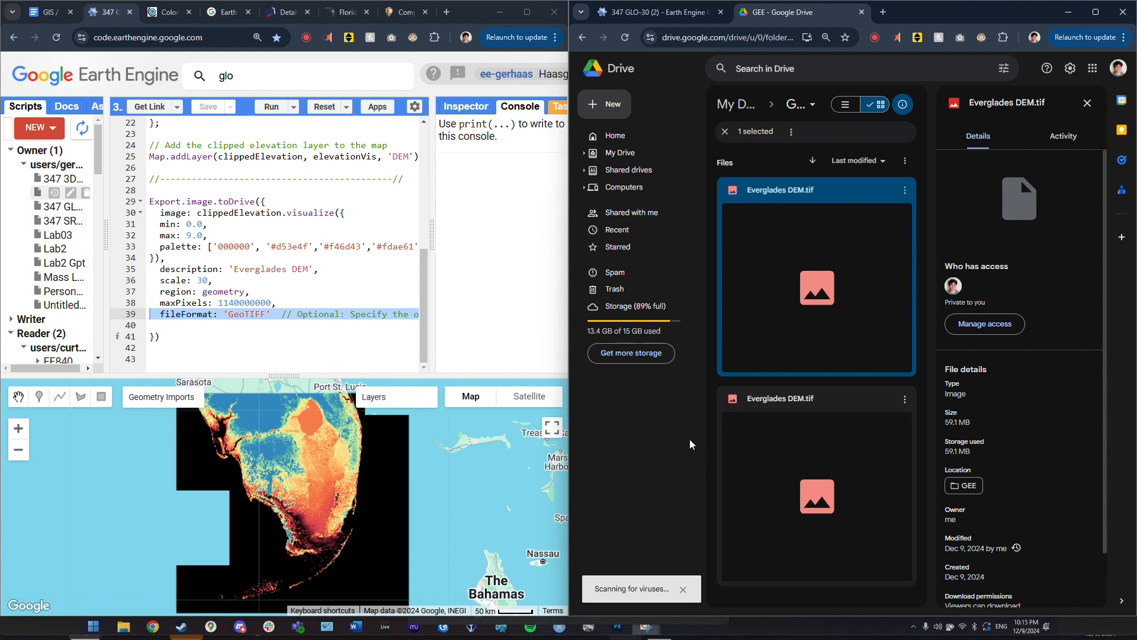
- Close the video playback window and switch to Photoshop
click(620, 630)
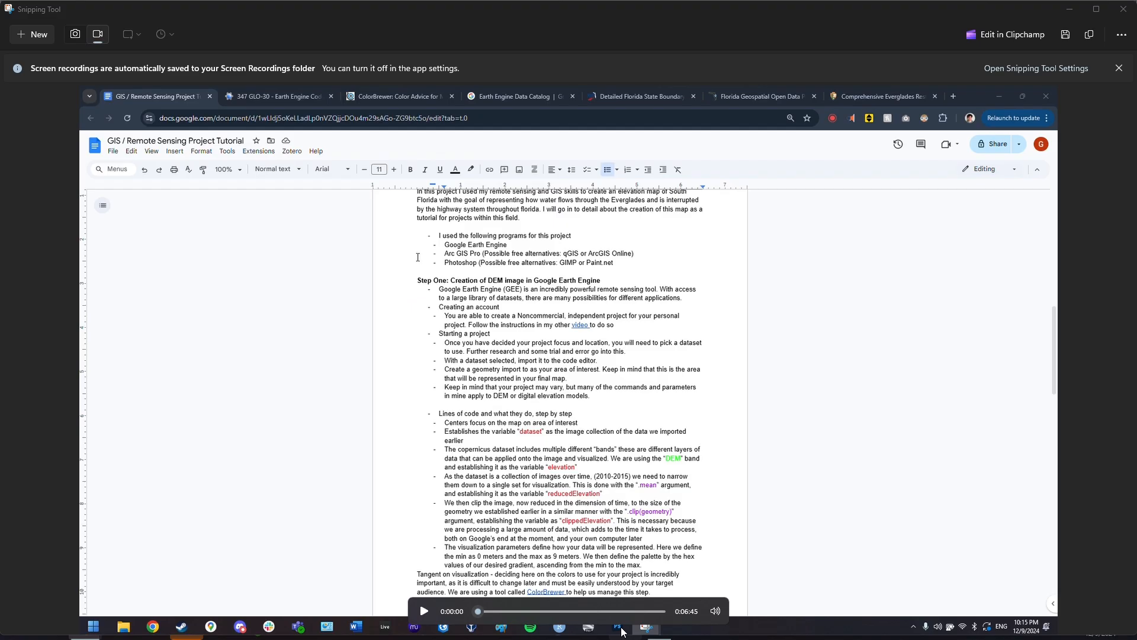
click(1123, 9)
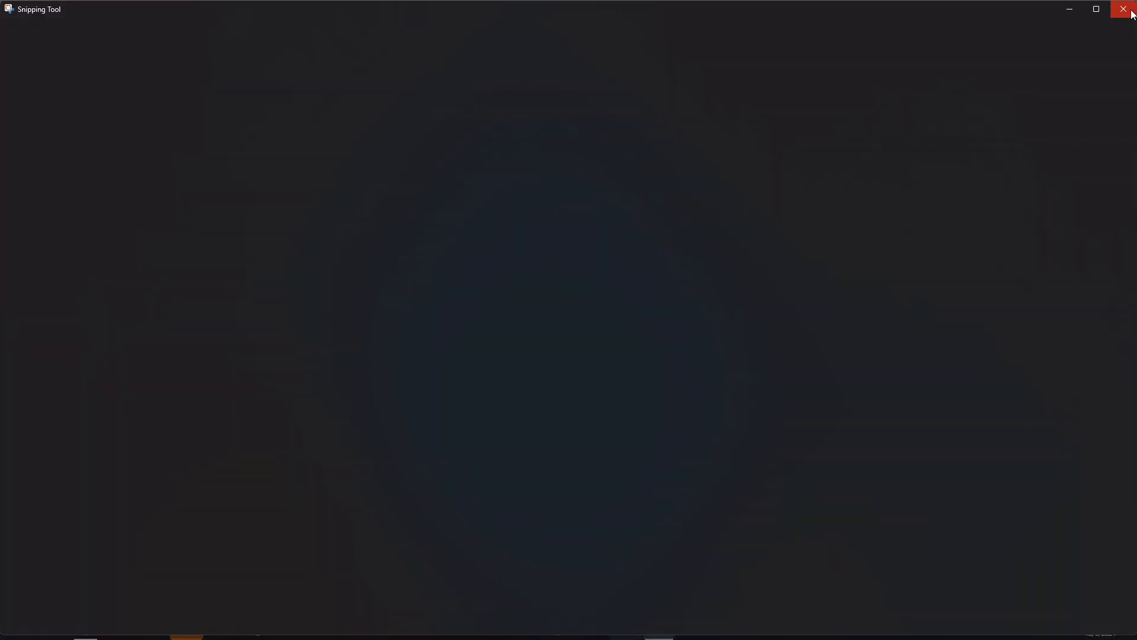
click(631, 630)
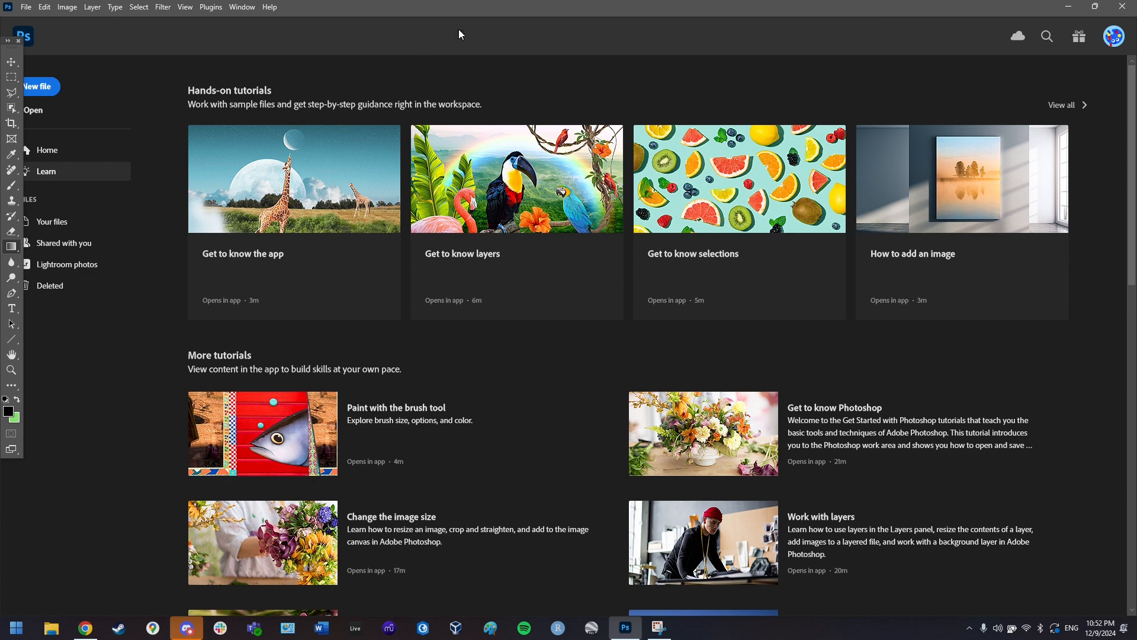
- Choose Open from Photoshop's home screen sidebar
click(33, 109)
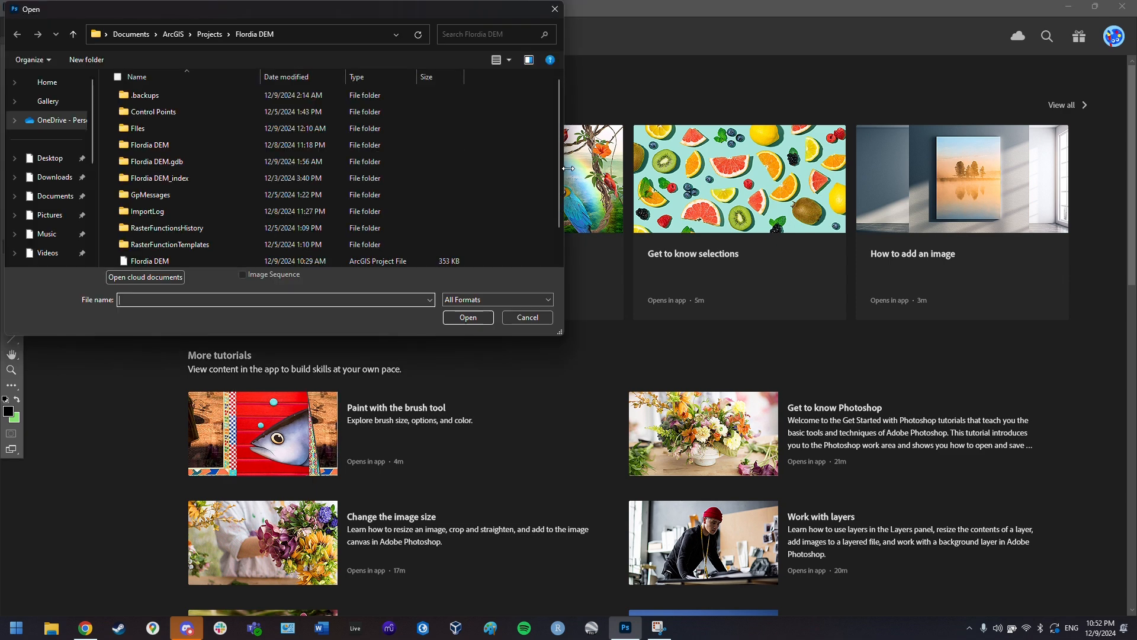
- Open 'Everglades DEM (1)' from the Downloads folder
click(55, 176)
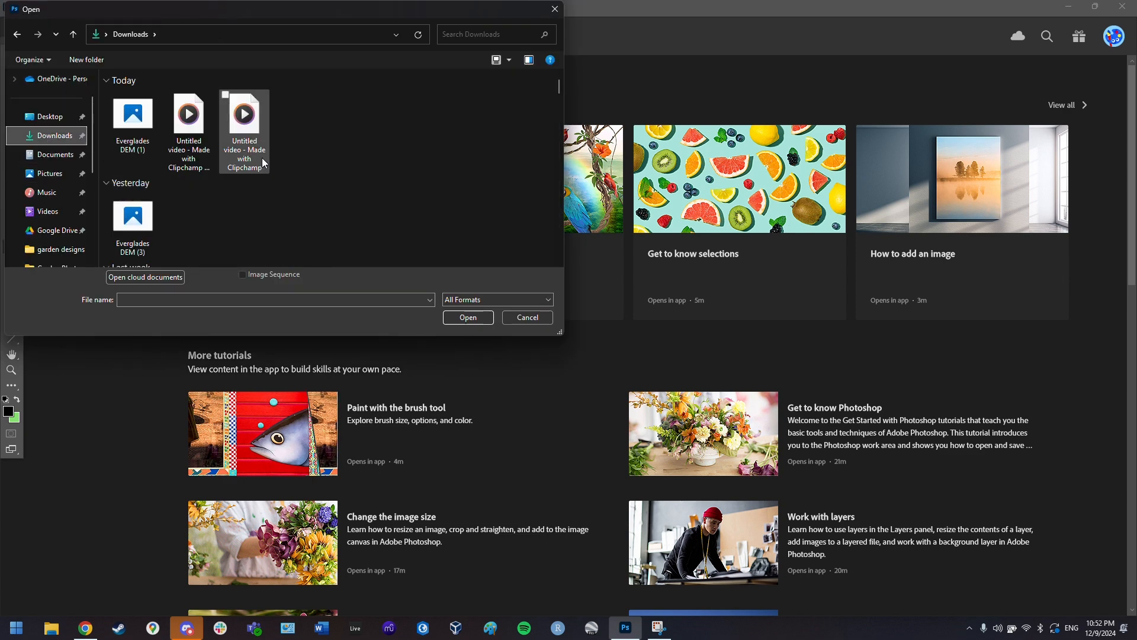
click(133, 122)
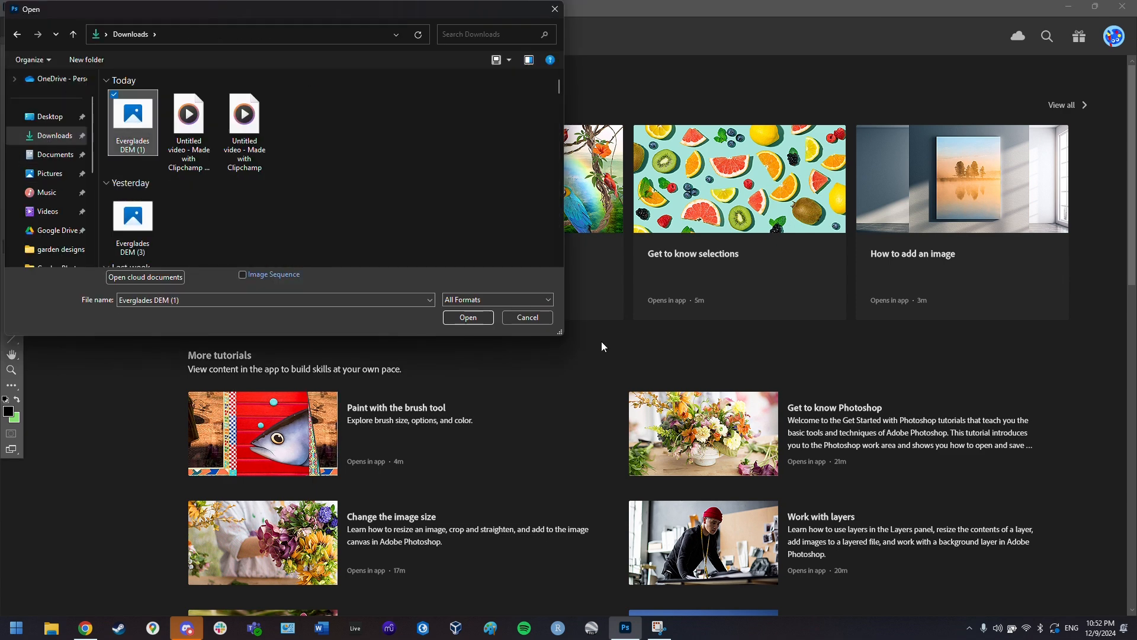
click(472, 321)
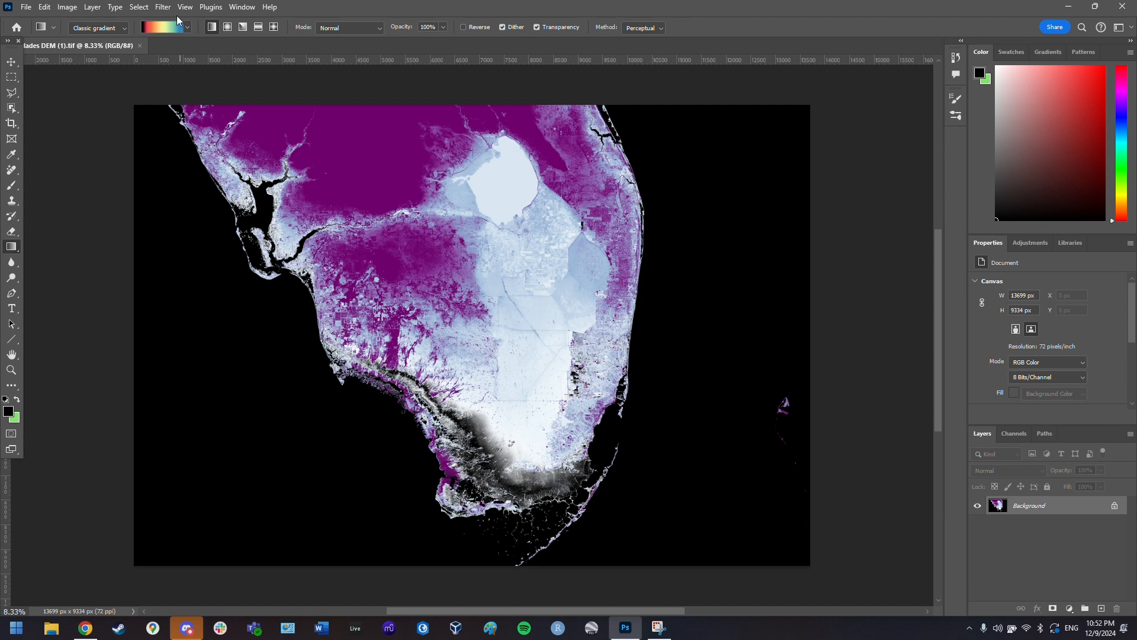
- Select the black background around southern Florida with Select > Color Range
click(138, 7)
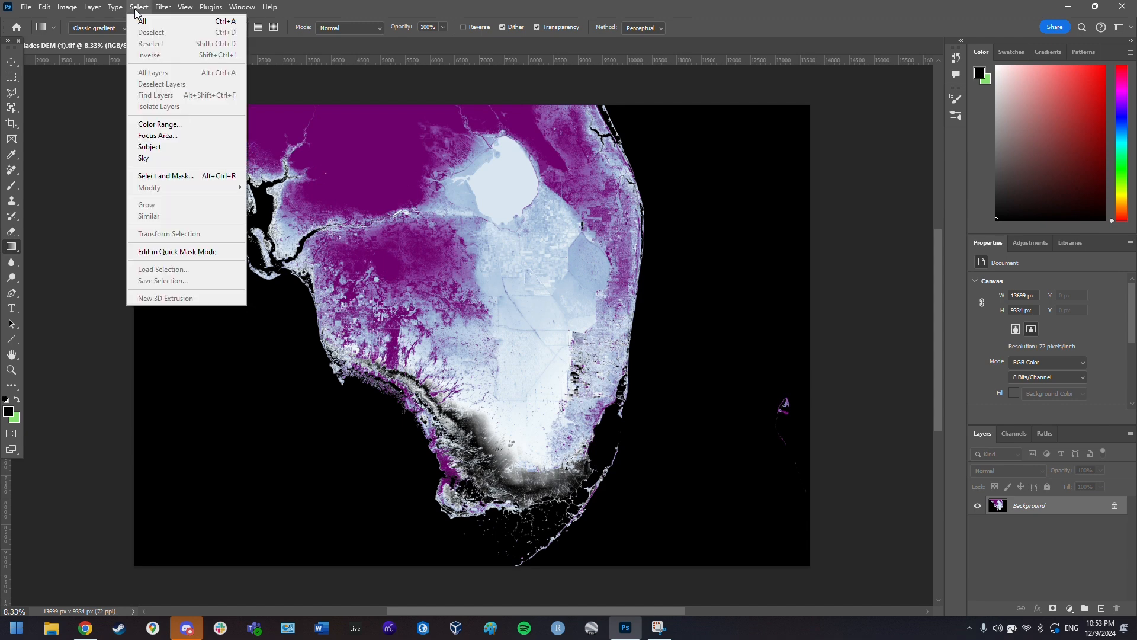
click(163, 7)
click(185, 7)
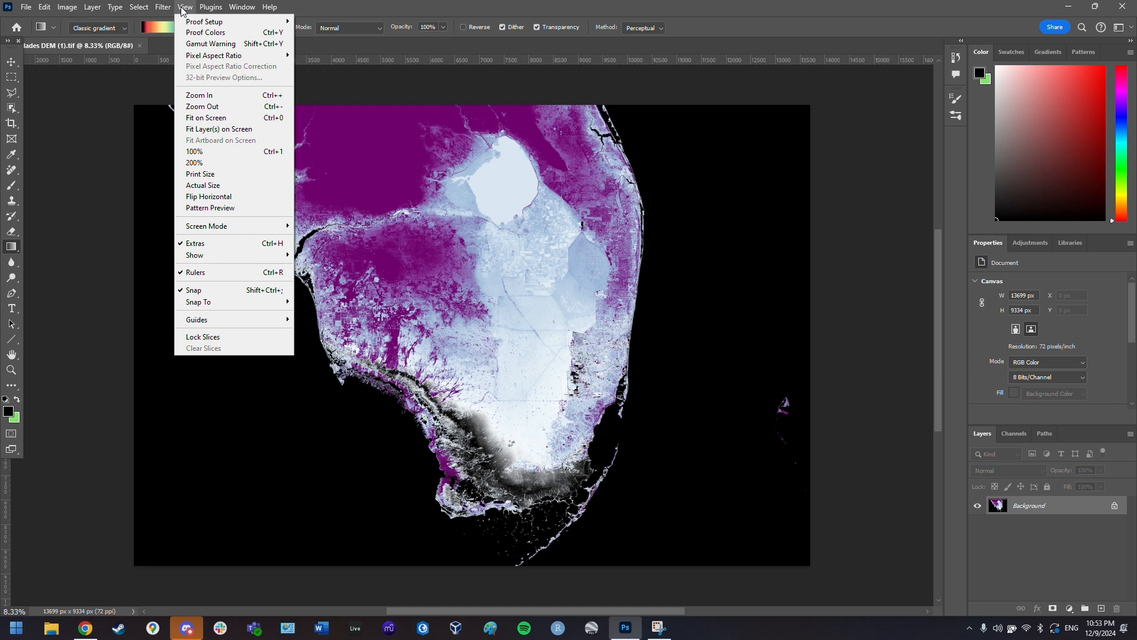
click(72, 351)
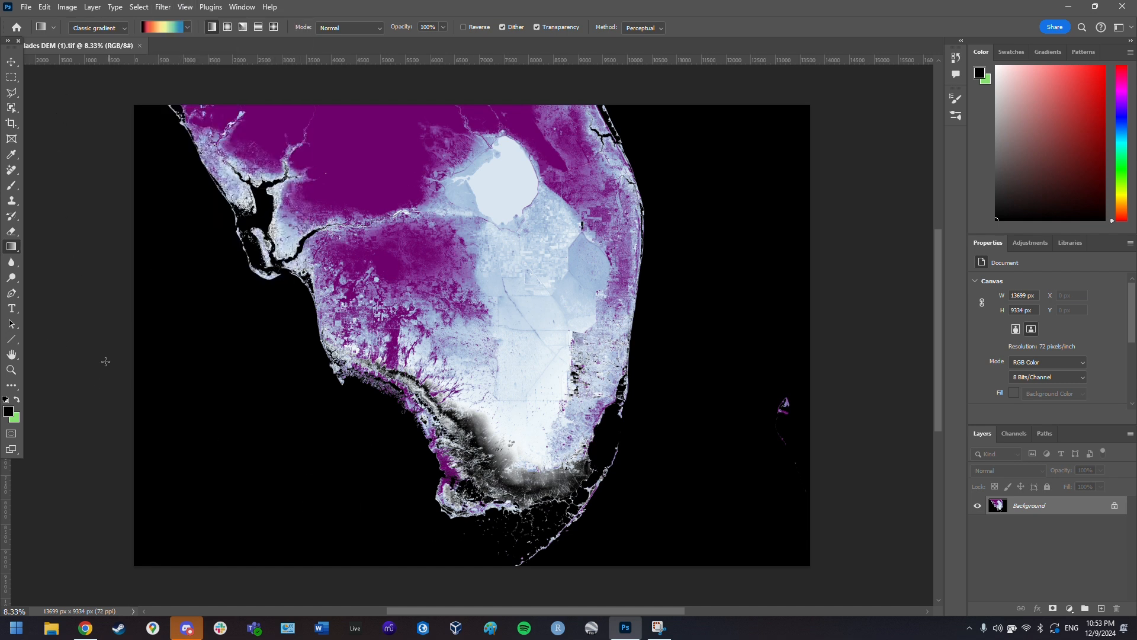
click(139, 7)
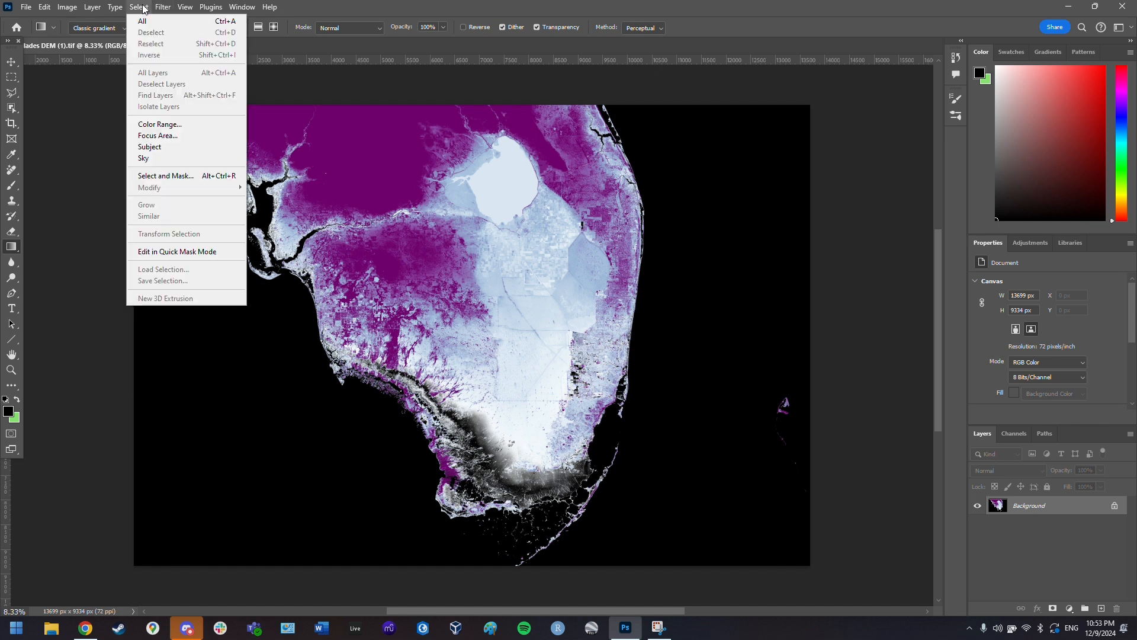
click(190, 128)
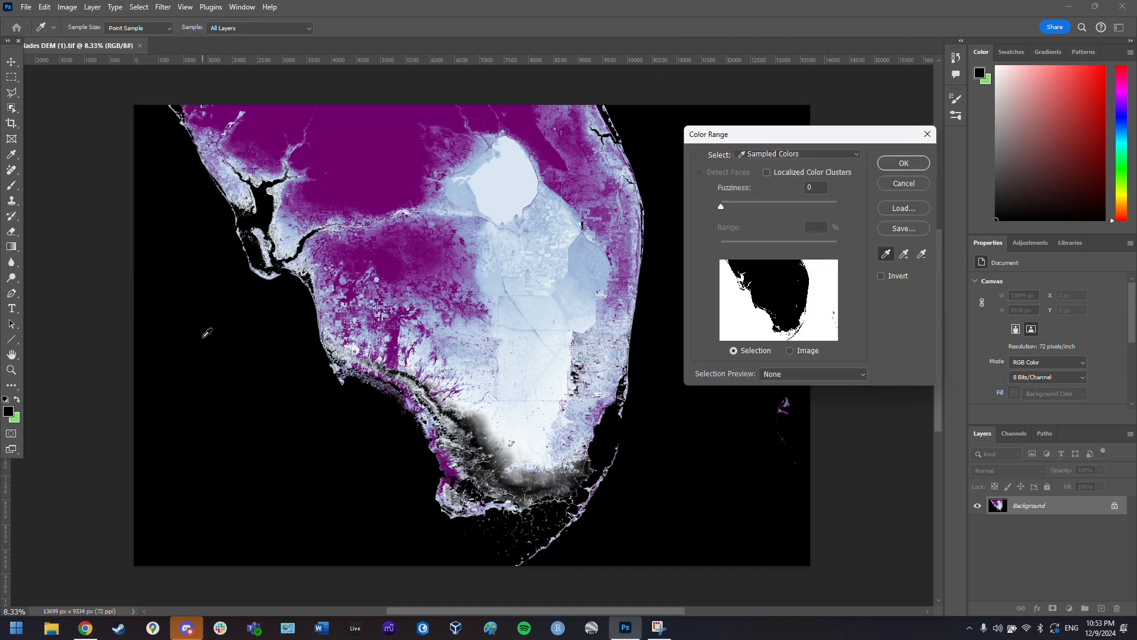
click(924, 164)
key(g)
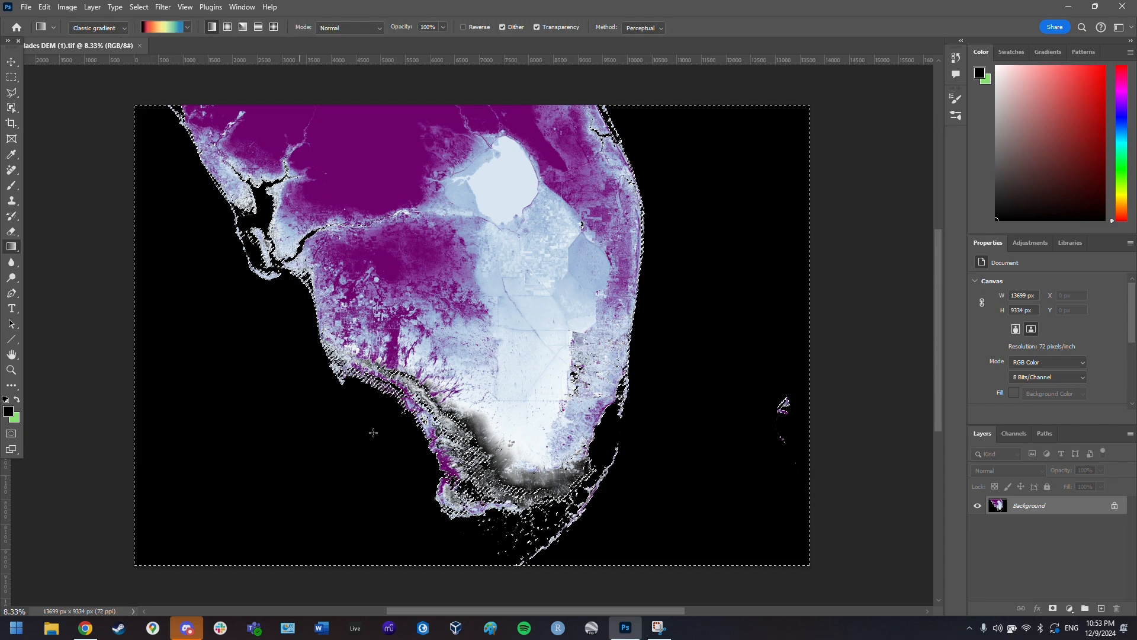
- Zoom in on the Miami coastline to inspect black patches, then zoom out slightly
scroll(592, 385, up, 5)
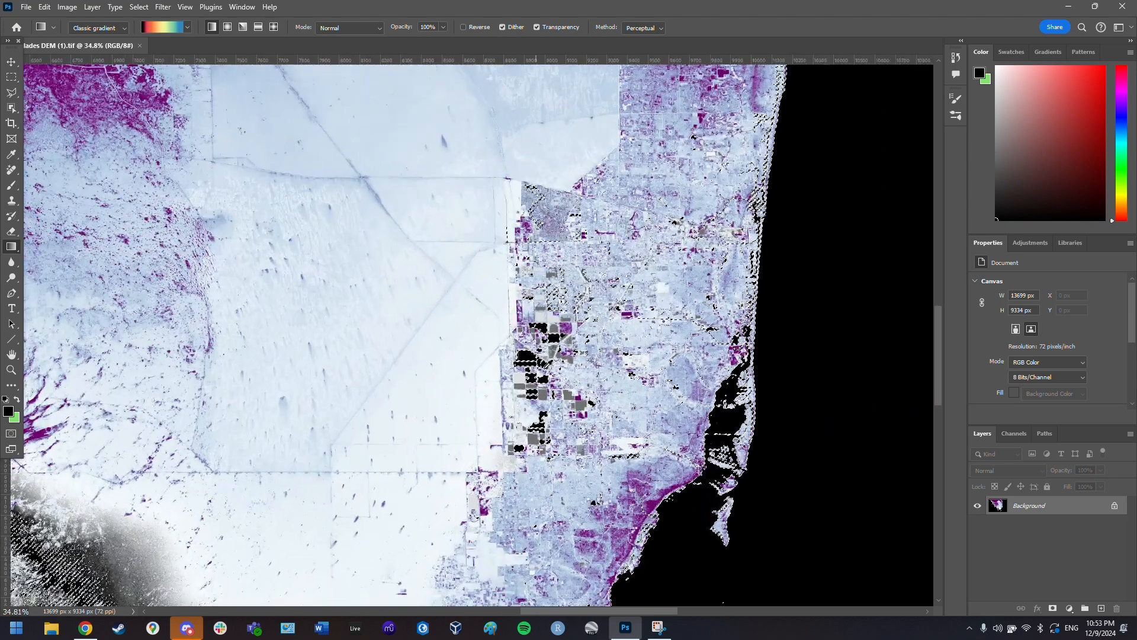
scroll(571, 383, up, 5)
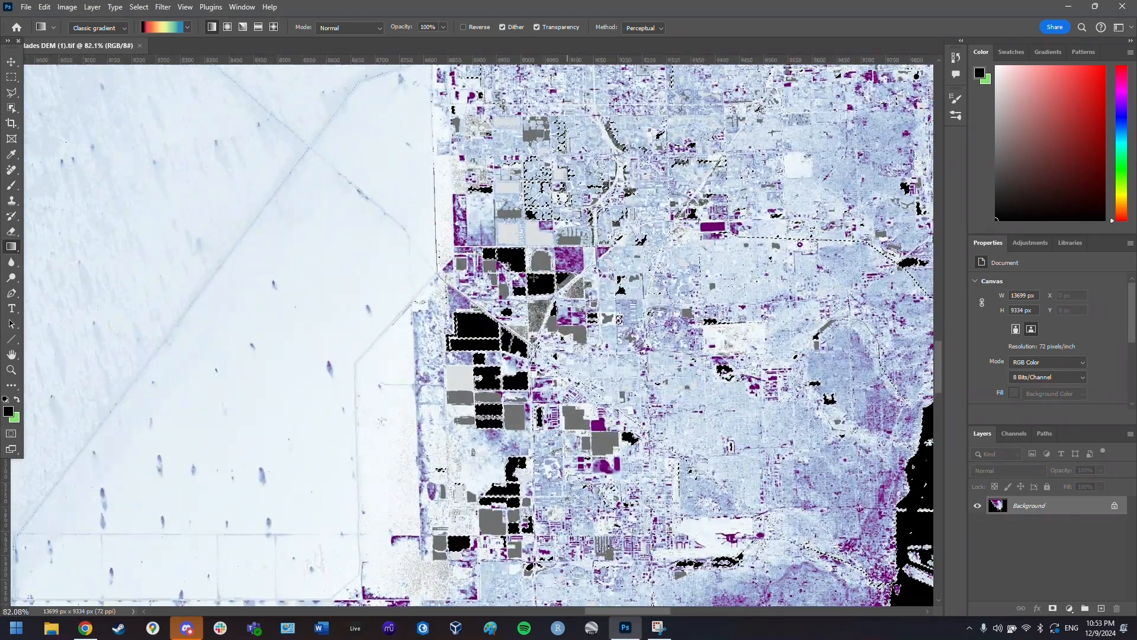
scroll(505, 332, up, 2)
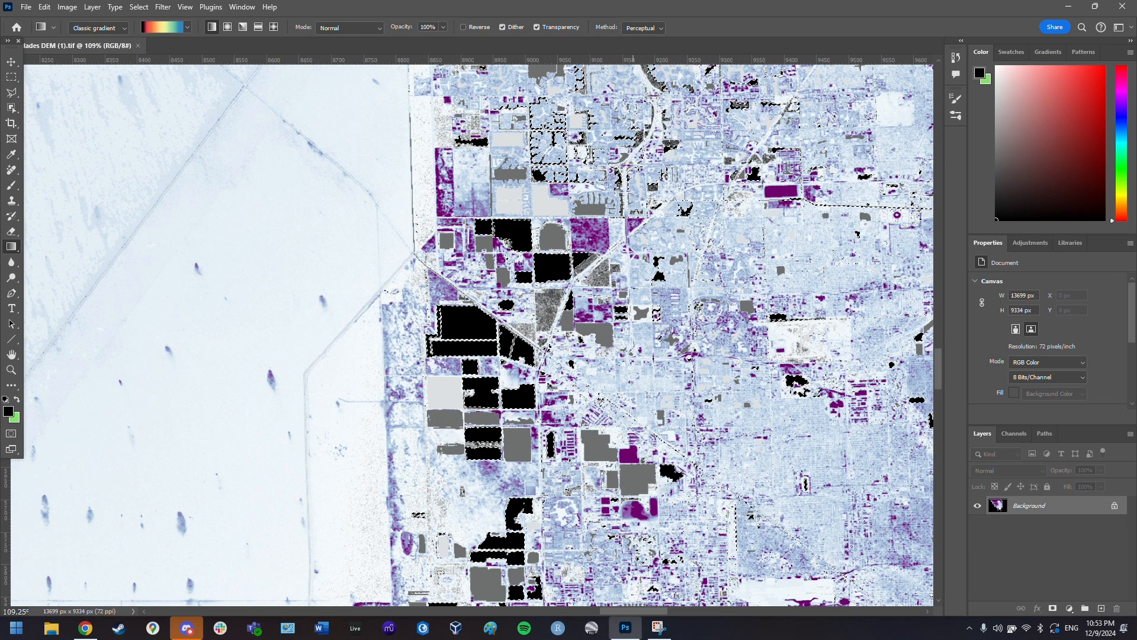
scroll(493, 417, down, 1)
scroll(497, 222, down, 2)
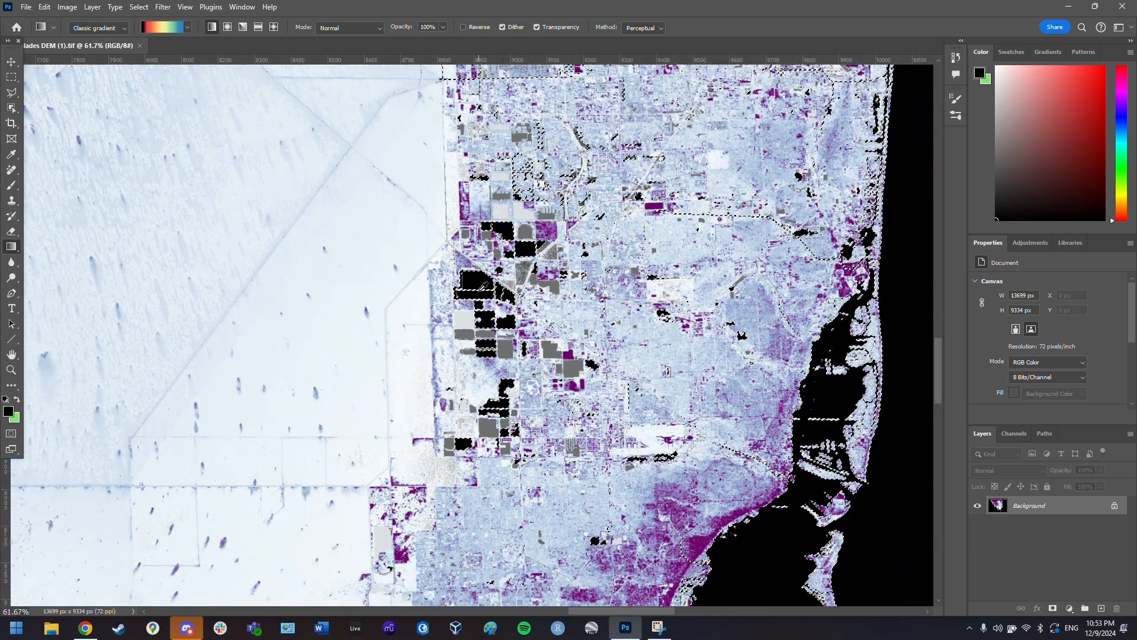
- Sample a bluish grey and brush it over the black blocks near Miami
click(11, 188)
alt+click(478, 355)
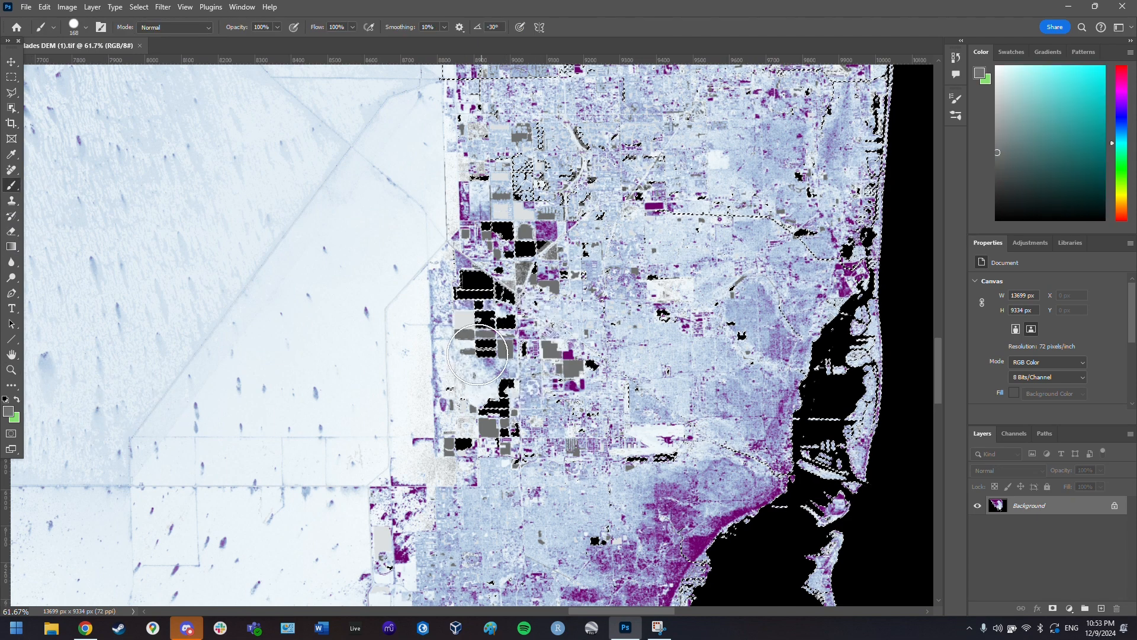
mouse_move(477, 354)
mouse_down()
mouse_move(477, 290)
mouse_move(491, 279)
mouse_move(498, 301)
mouse_up()
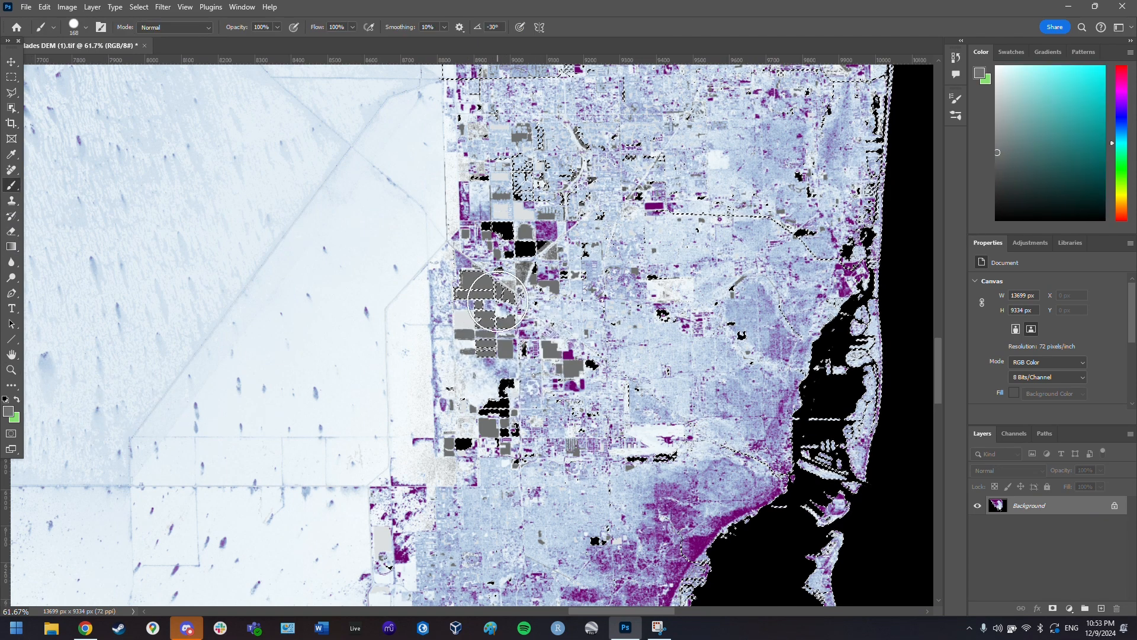
mouse_move(483, 231)
mouse_down()
mouse_move(533, 225)
mouse_move(535, 261)
mouse_up()
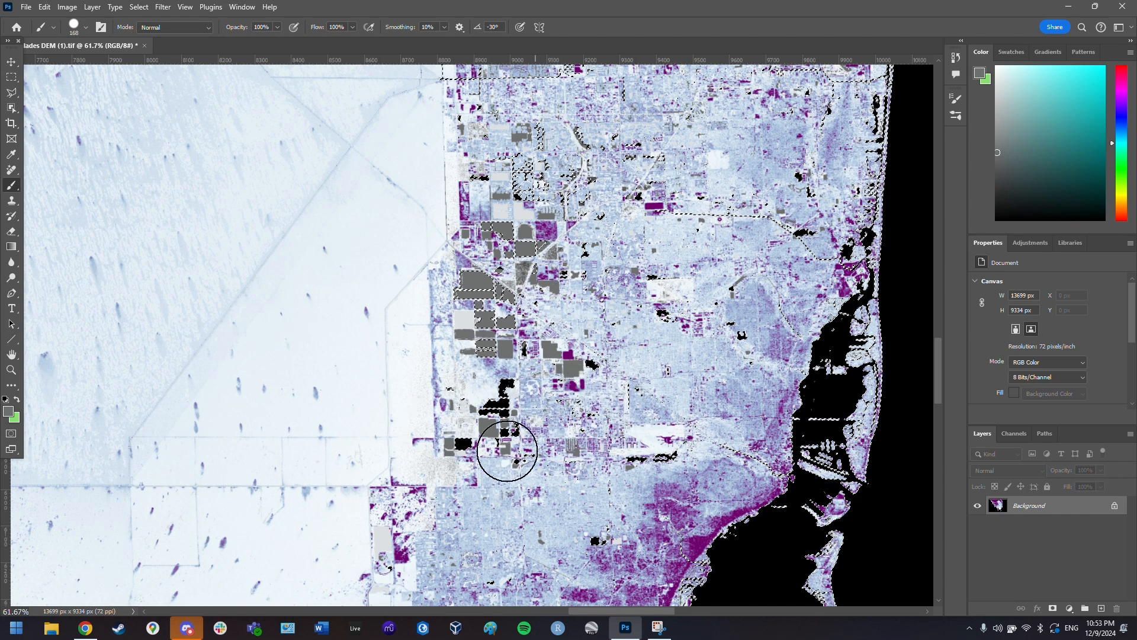
mouse_move(507, 450)
mouse_down()
mouse_move(457, 457)
mouse_move(522, 450)
mouse_move(498, 441)
mouse_up()
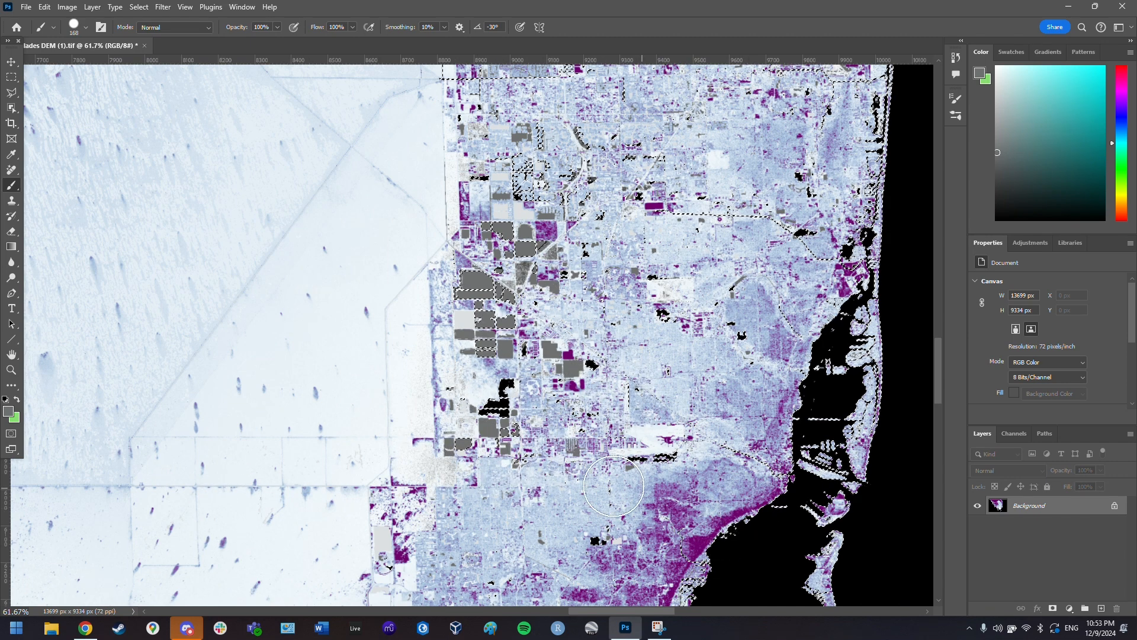
click(650, 460)
click(591, 540)
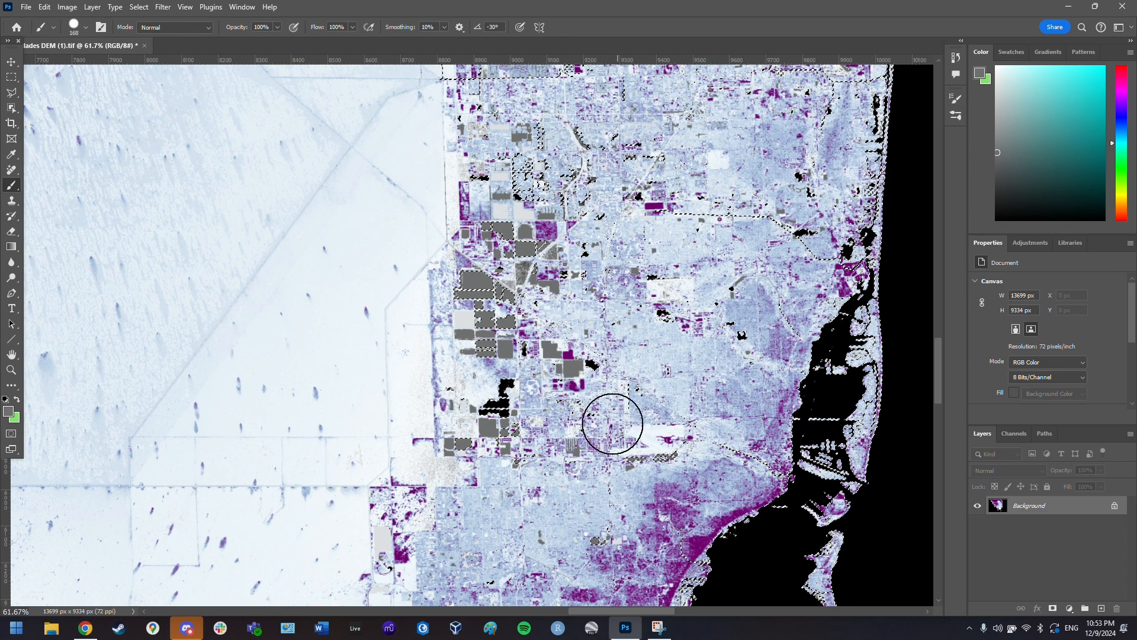
- Zoom out to the whole peninsula and check the brush size and hardness options
scroll(520, 414, down, 6)
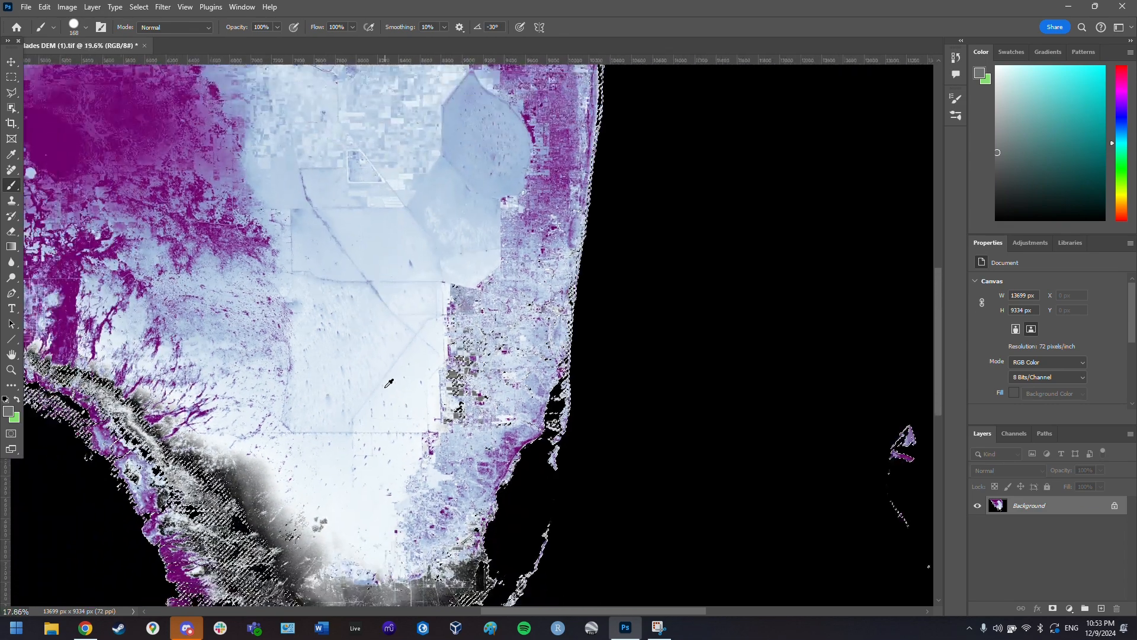
scroll(389, 383, down, 2)
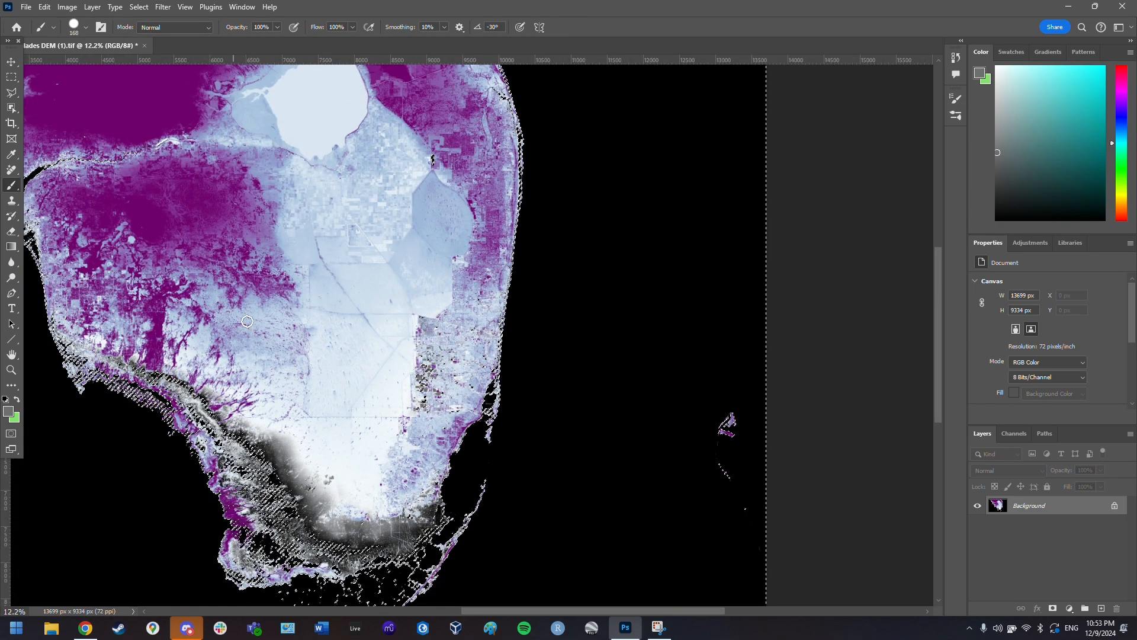
scroll(249, 371, left, 3)
right_click(223, 403)
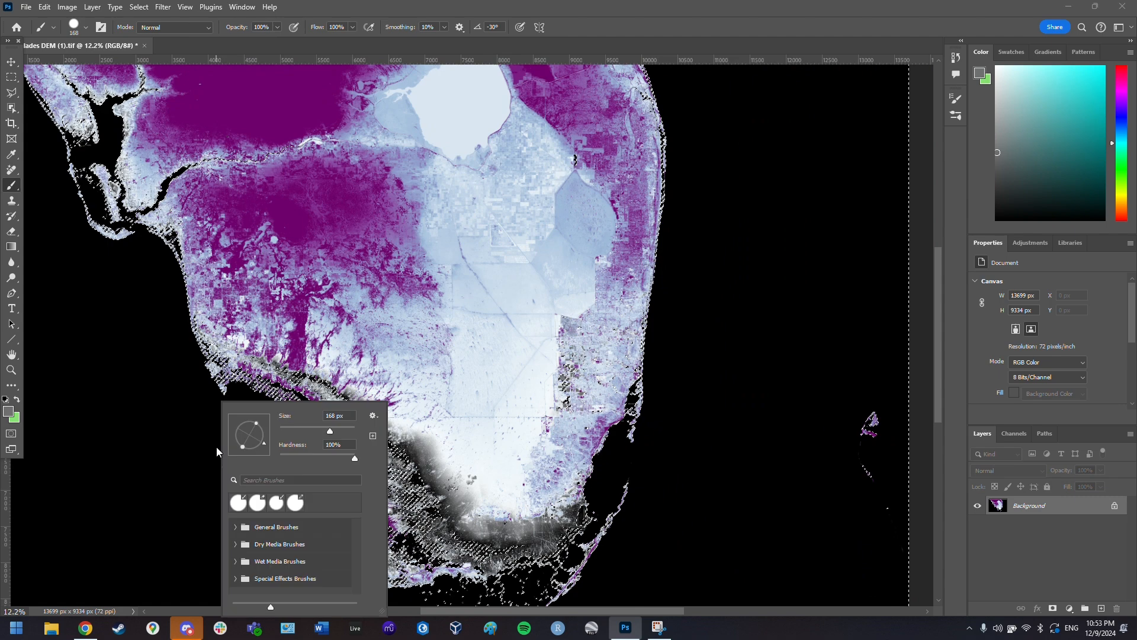
click(11, 77)
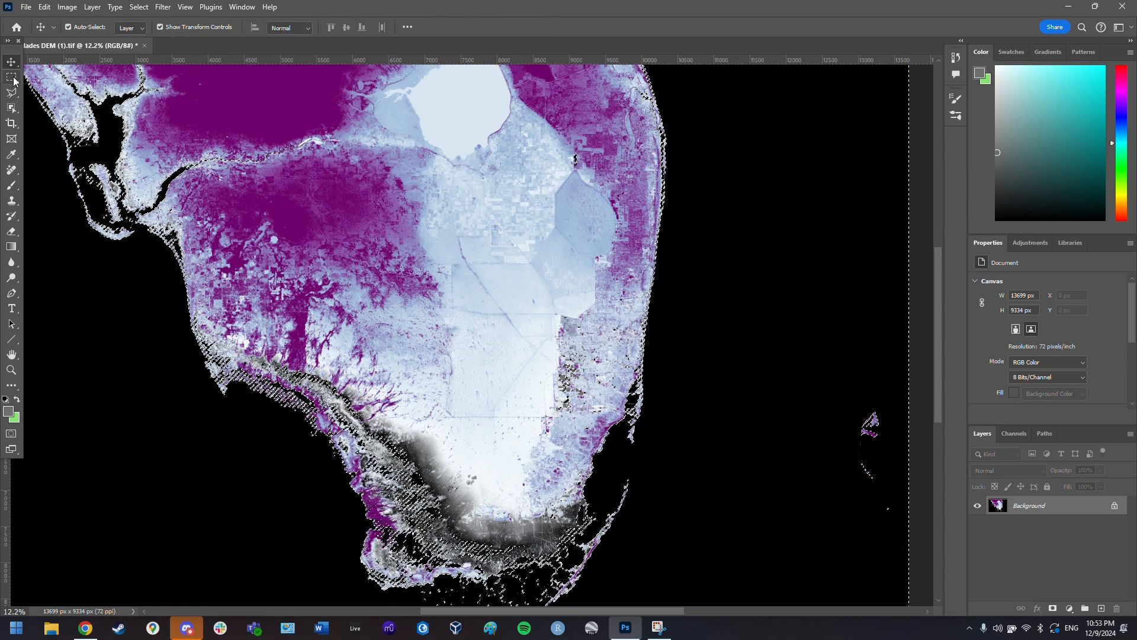
right_click(155, 398)
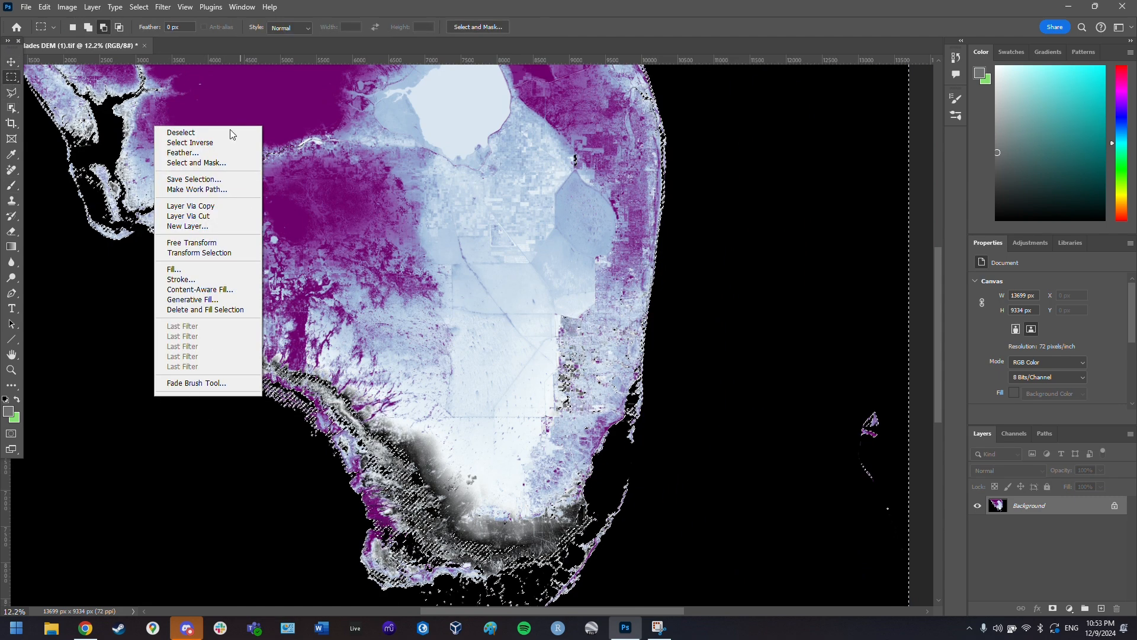
click(219, 143)
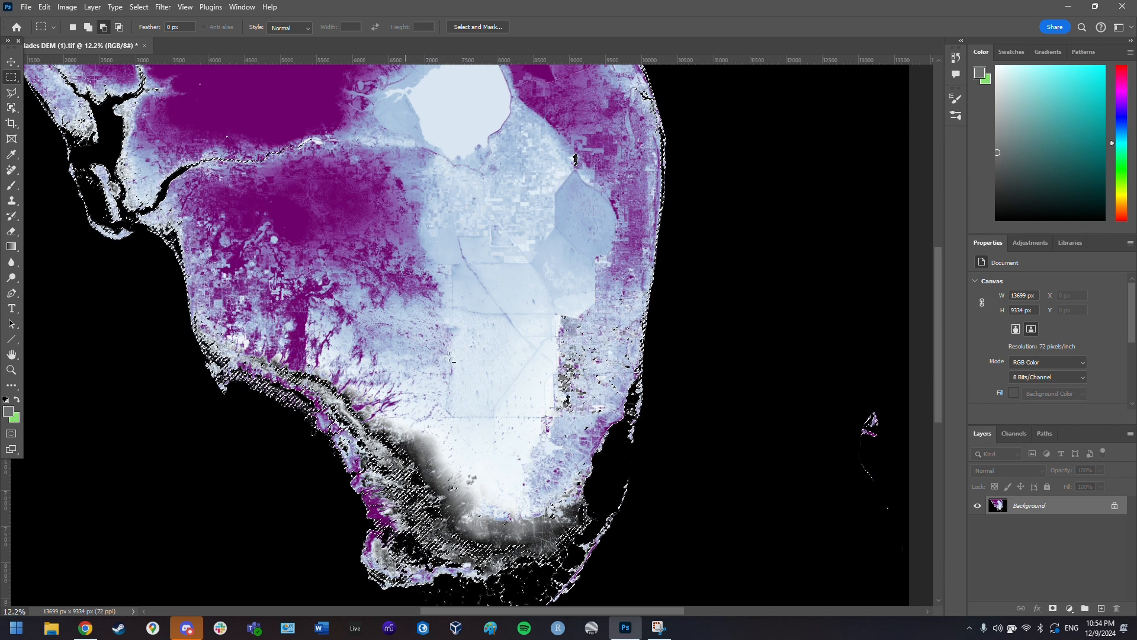
right_click(439, 342)
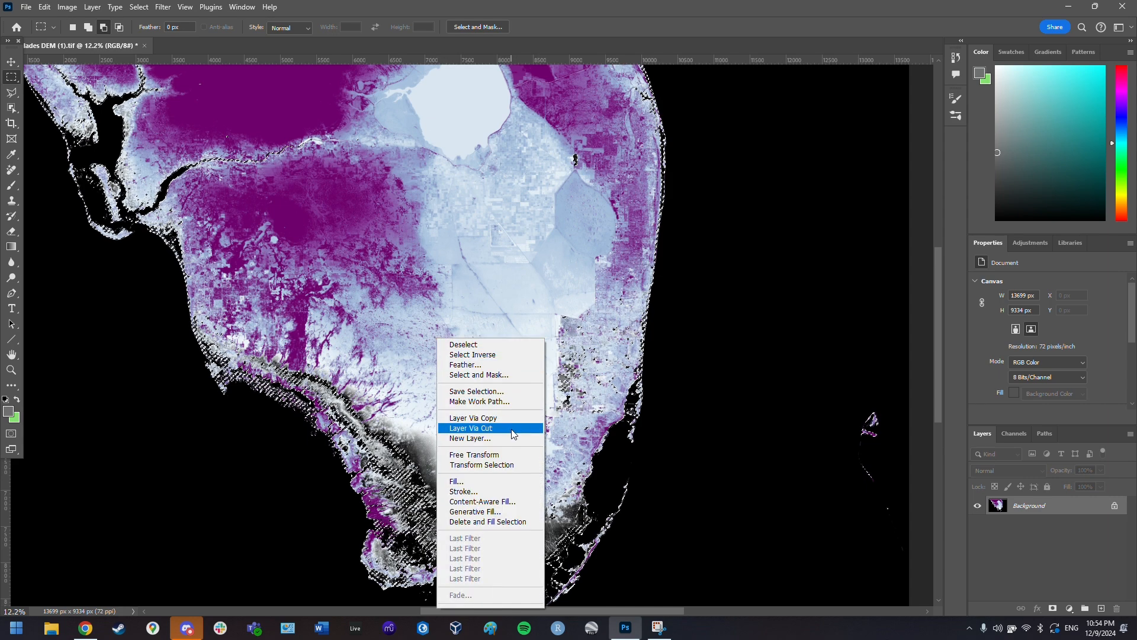
click(514, 427)
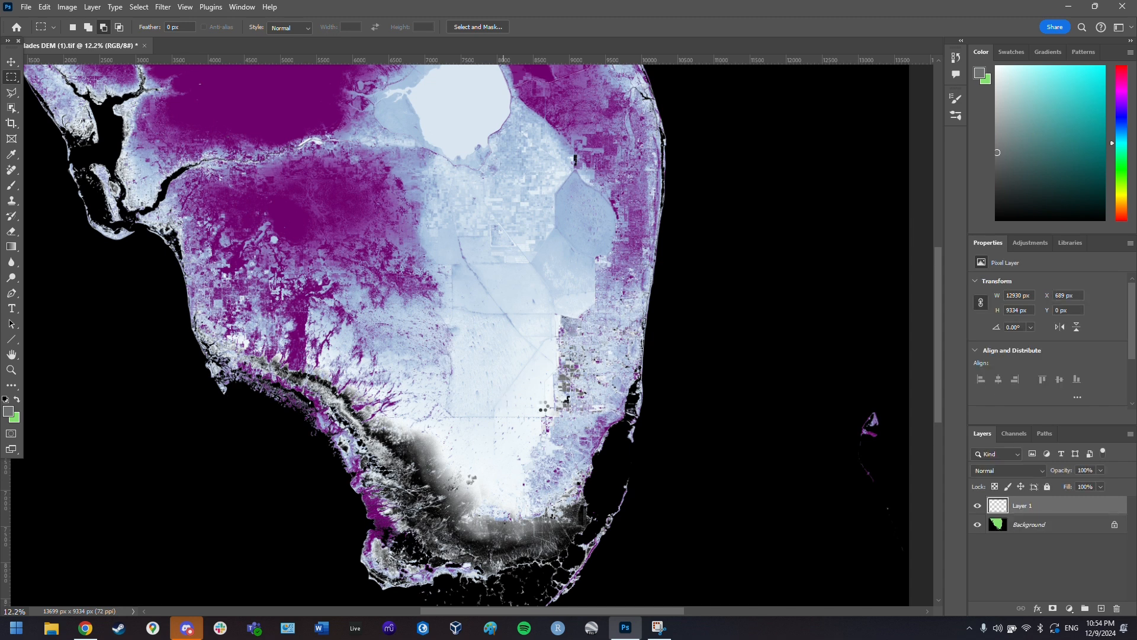
click(978, 525)
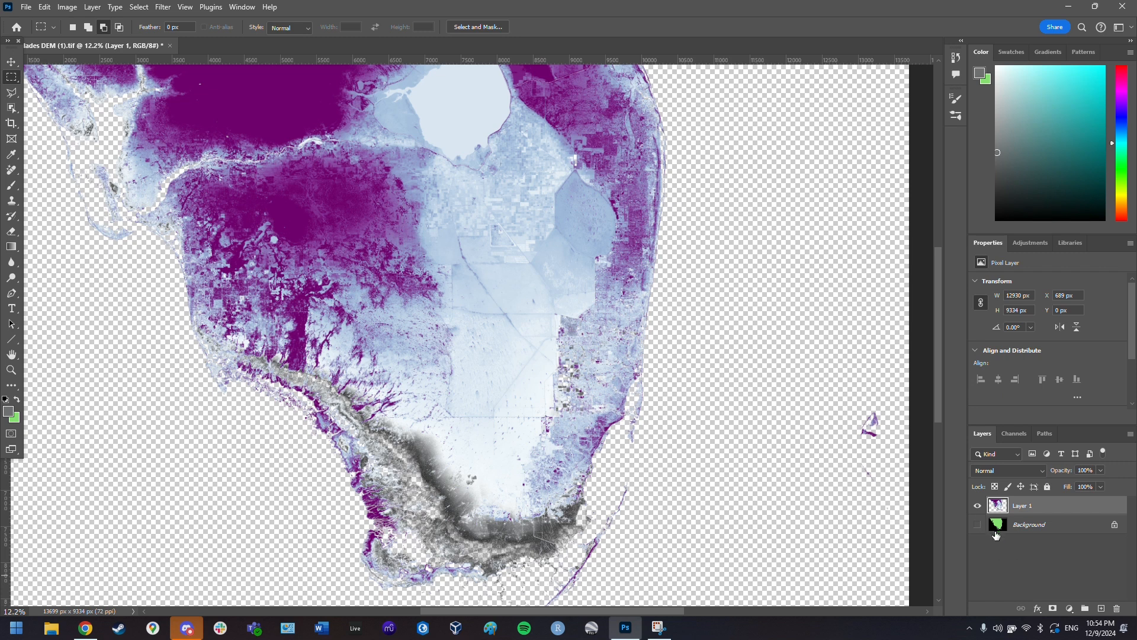
key(ctrl+z)
key(ctrl+z)
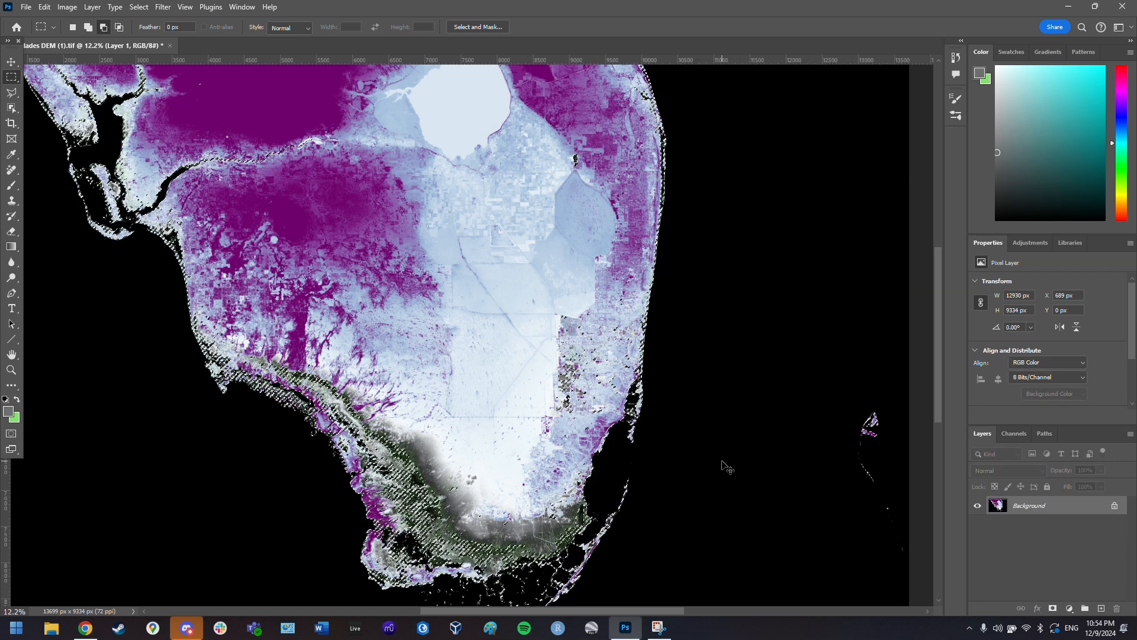
key(ctrl+z)
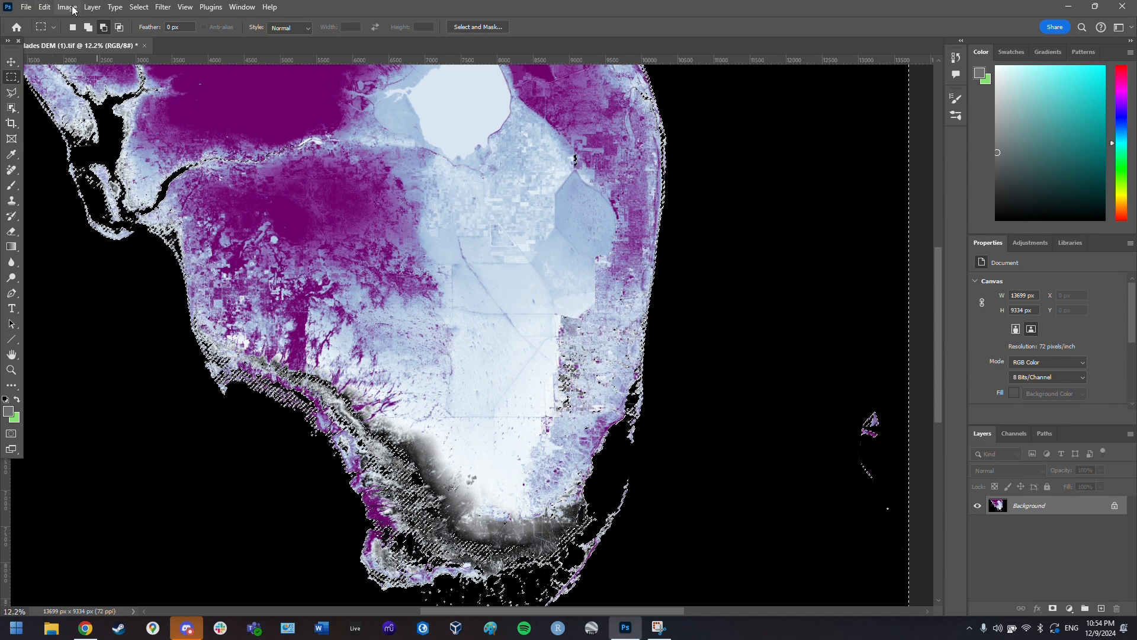
- Deselect the current selection in the Photoshop DEM image
click(139, 7)
click(148, 27)
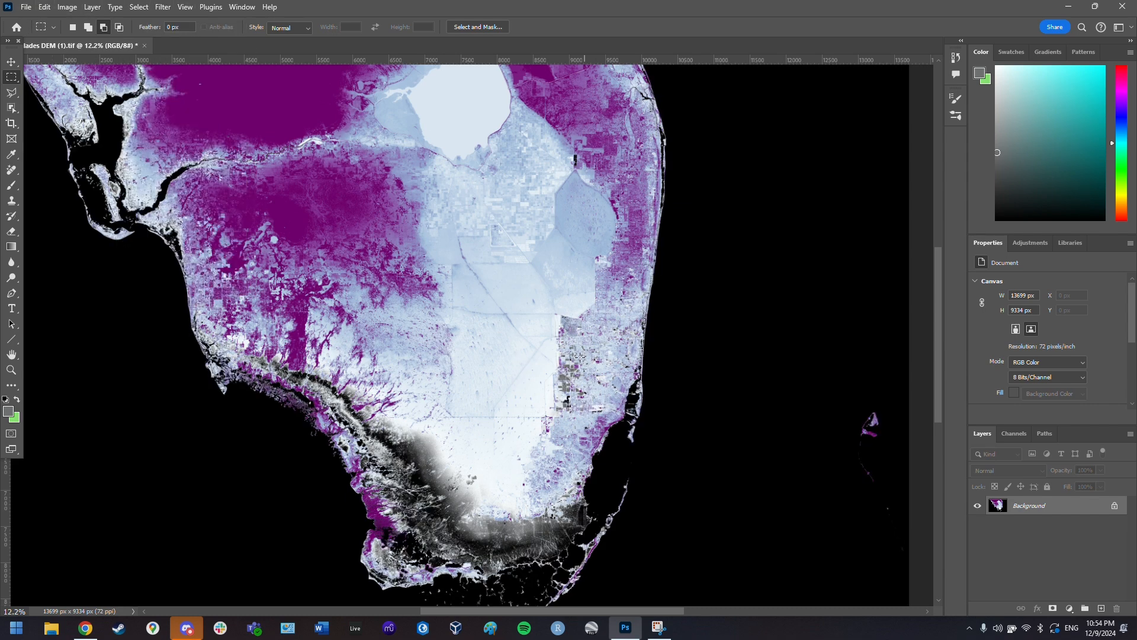
scroll(375, 327, left, 3)
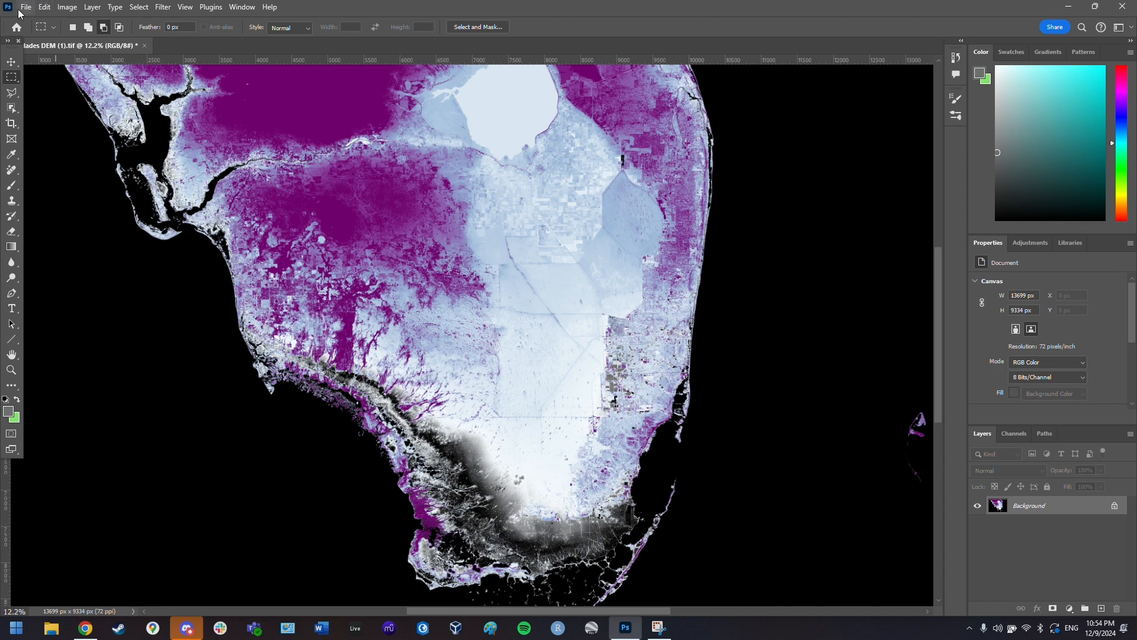
- Start a Quick Export as PNG of the DEM image
click(21, 9)
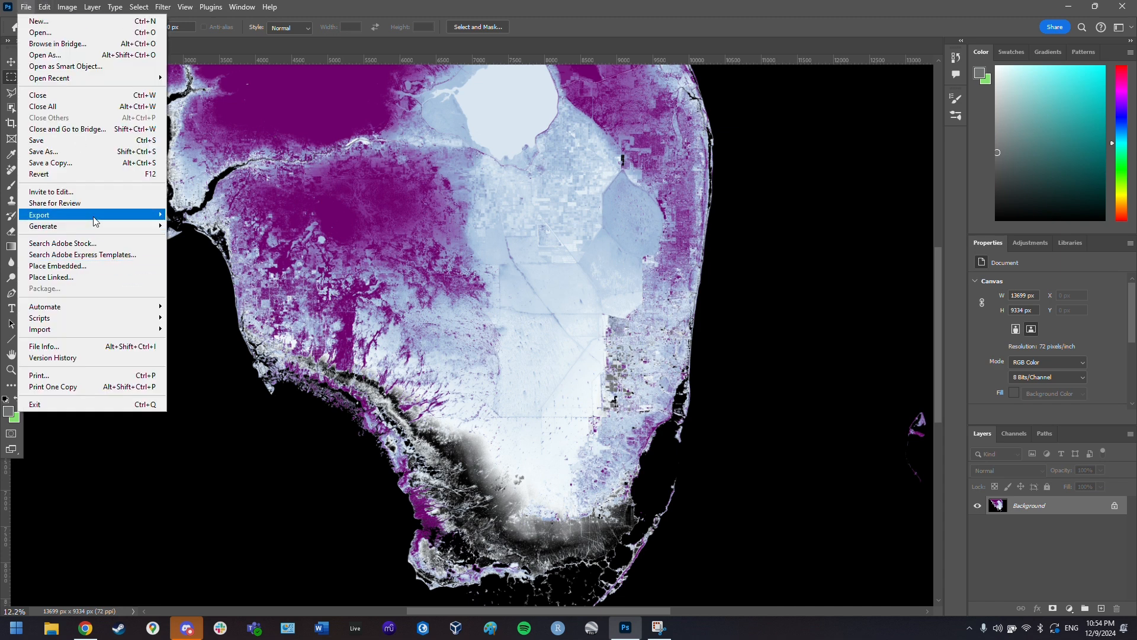
mouse_move(95, 221)
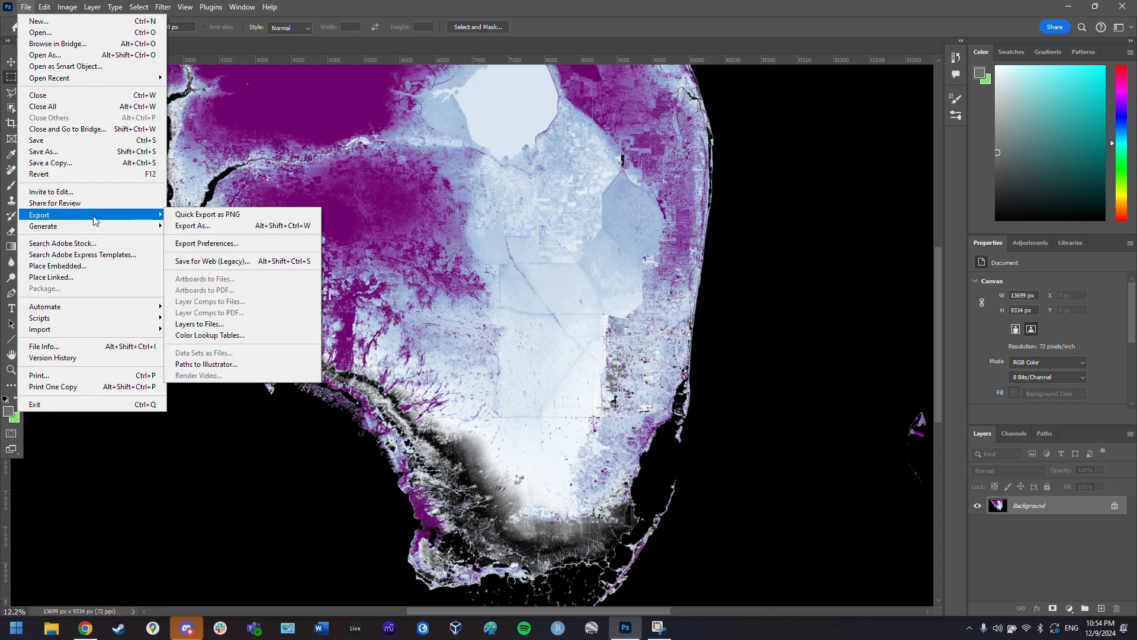
click(254, 217)
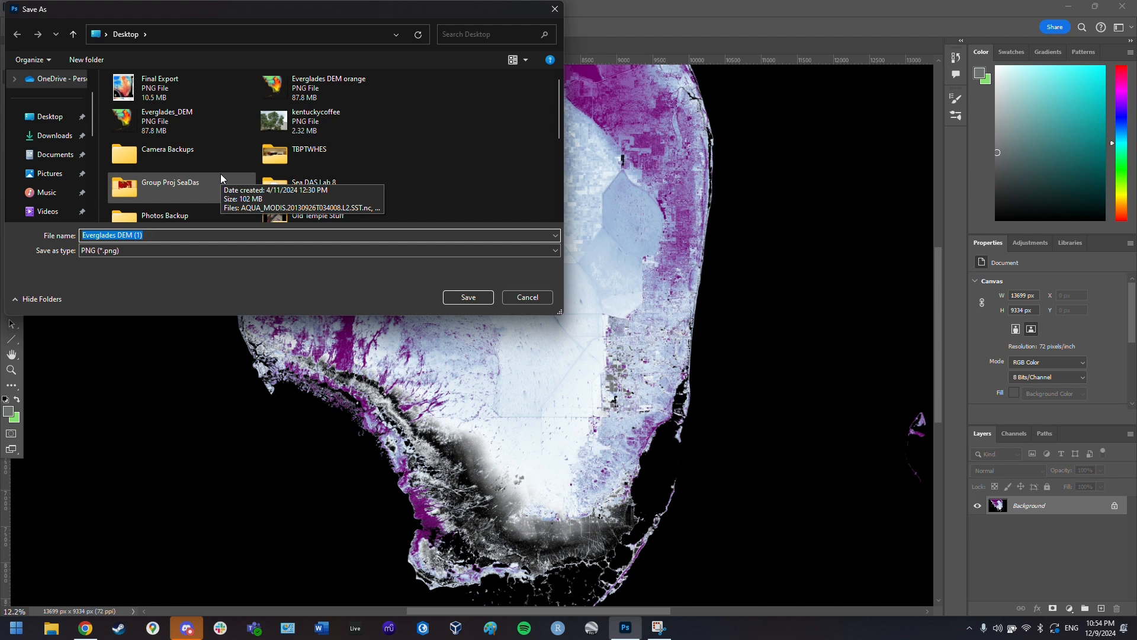
- Switch the save location to Documents and enlarge the Save As window
click(50, 160)
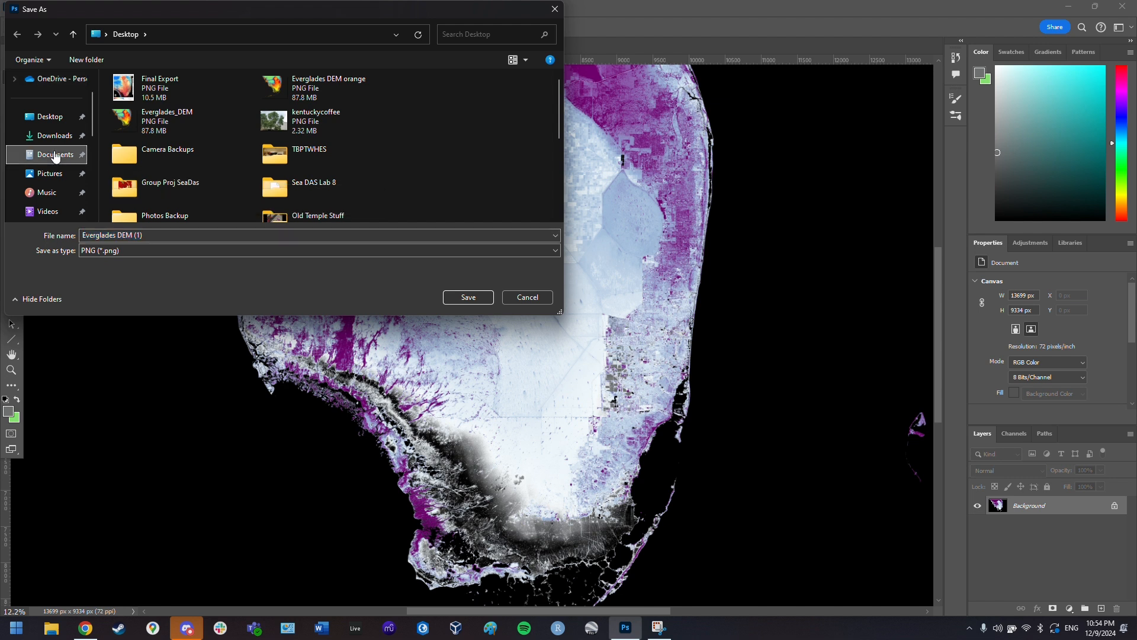
scroll(470, 126, down, 10)
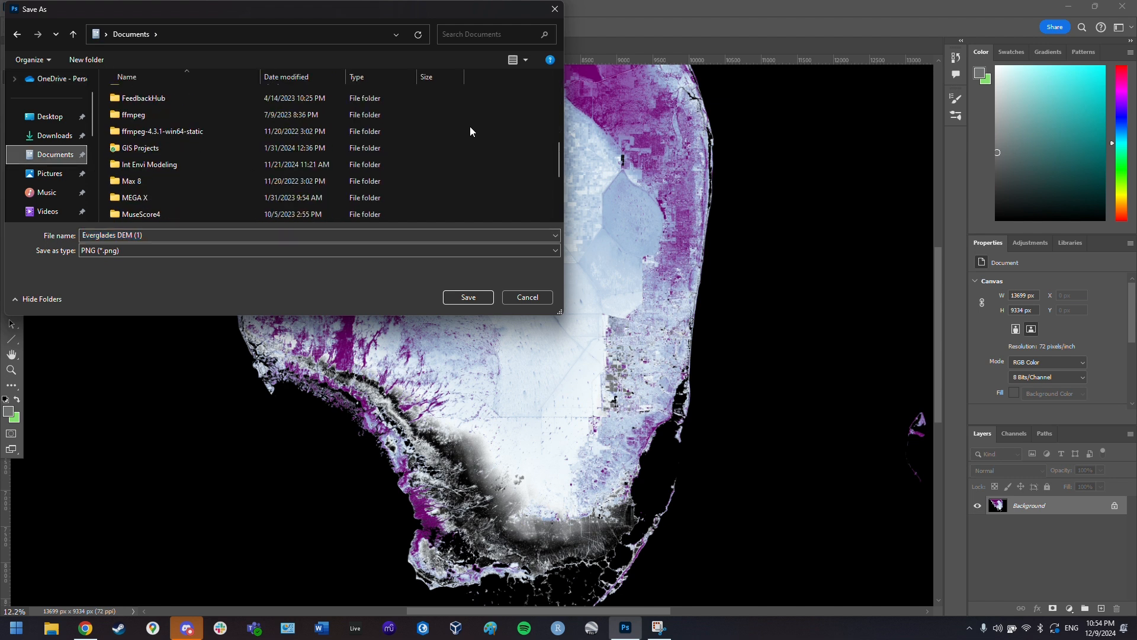
scroll(488, 173, up, 10)
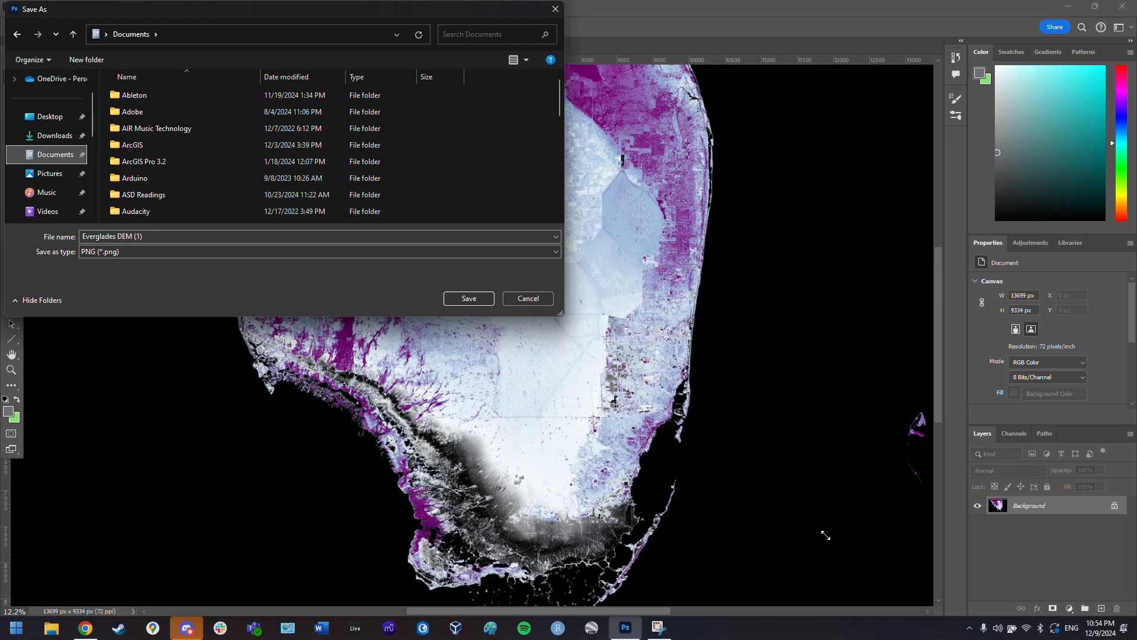
drag(560, 315, 838, 541)
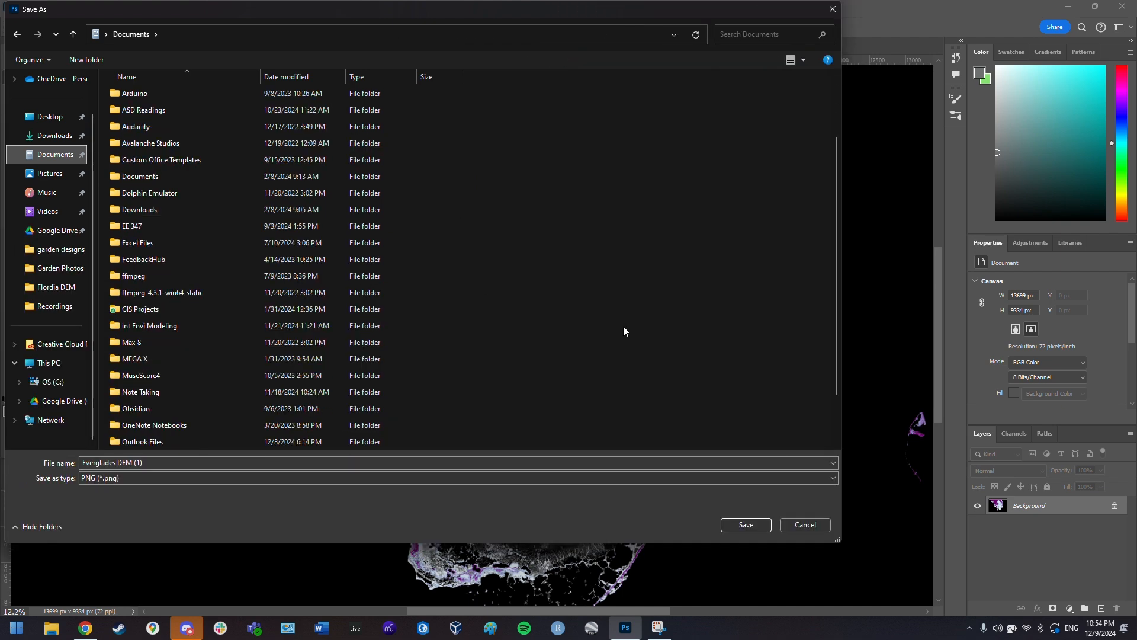
scroll(622, 325, down, 2)
- Create a new 'Florida DEM Project' folder in Documents and open it
right_click(549, 308)
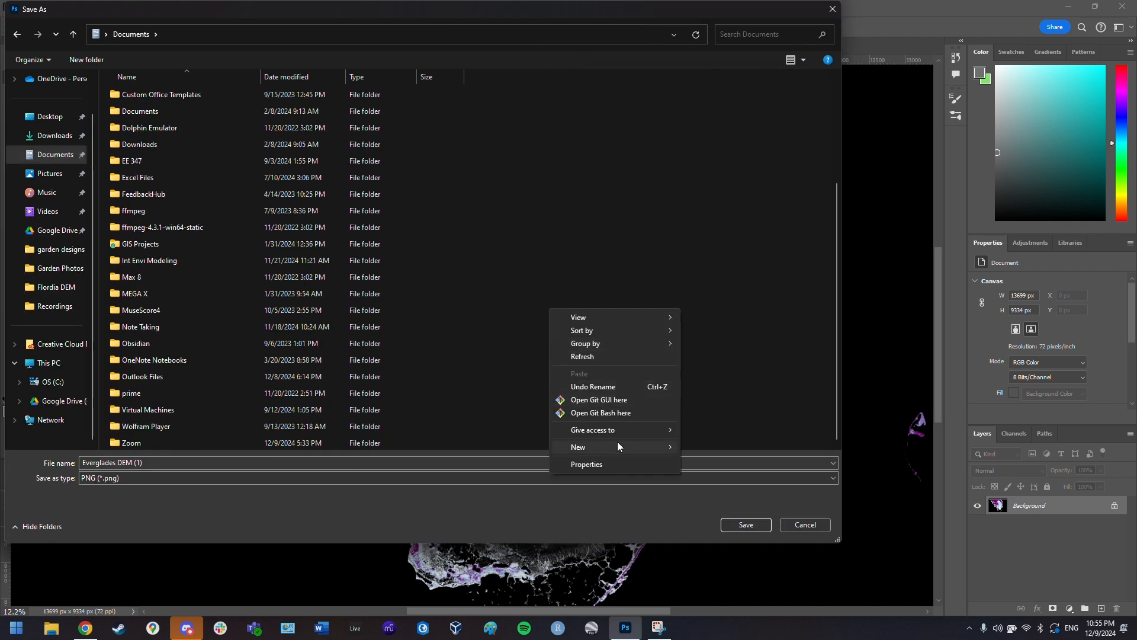
click(731, 445)
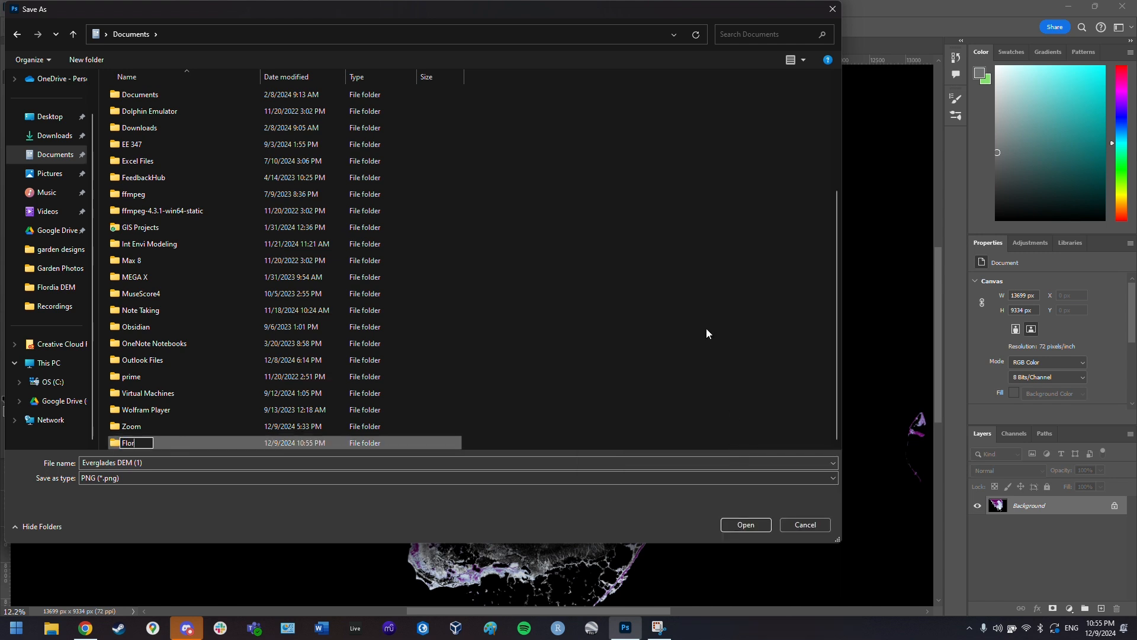
text(DEM Project)
key(Return)
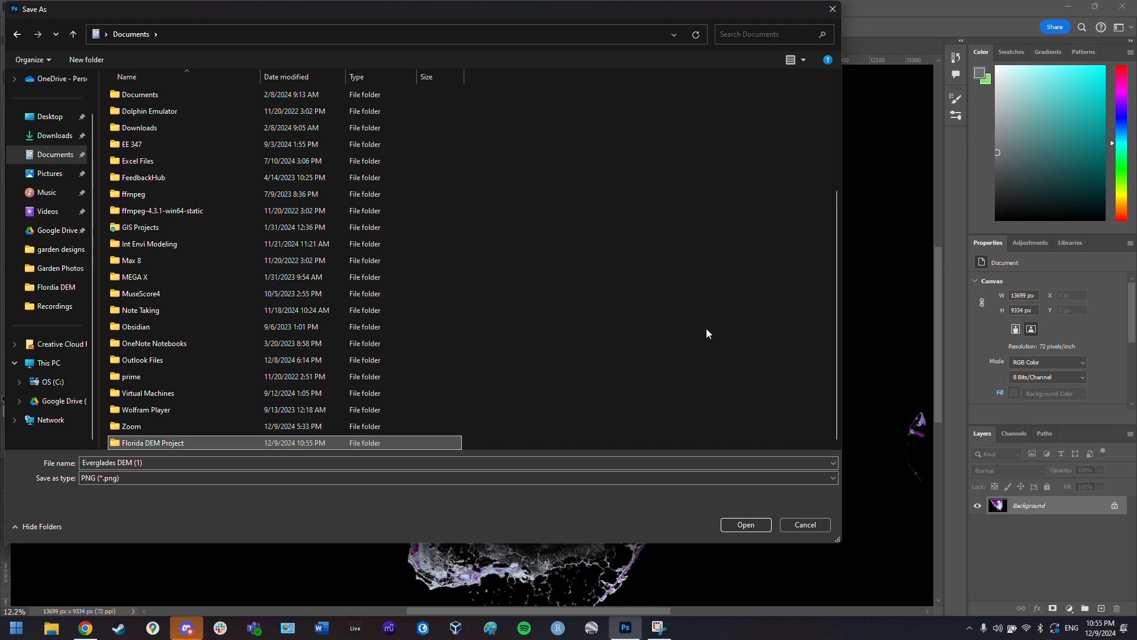
key(Return)
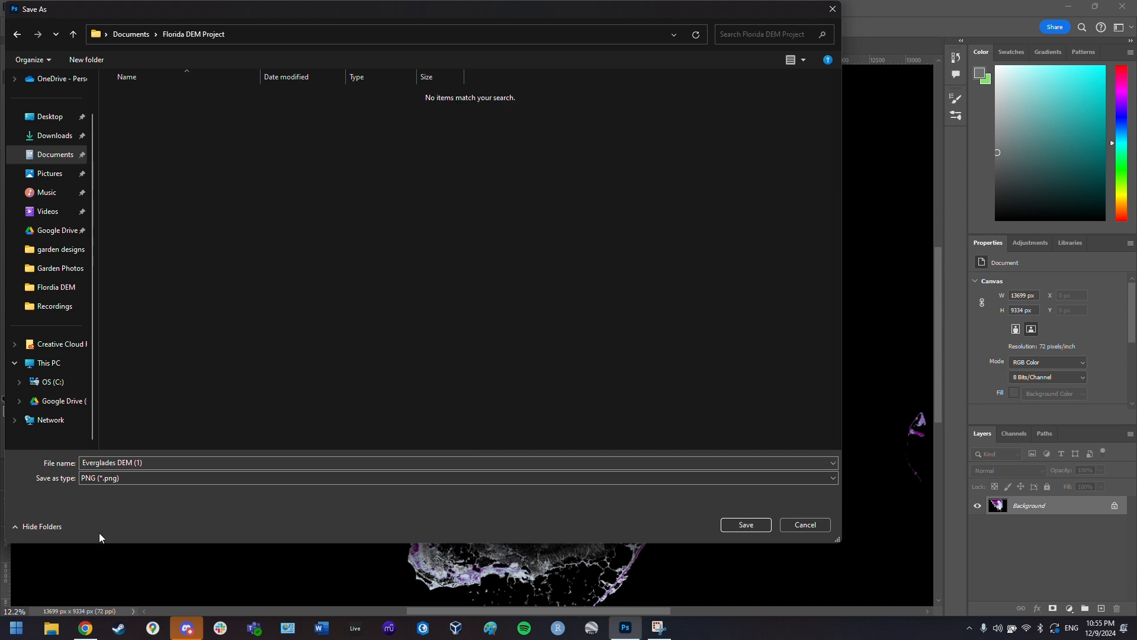
- Save the PNG as 'Everglades DEM' in the Florida DEM Project folder
click(186, 462)
click(186, 463)
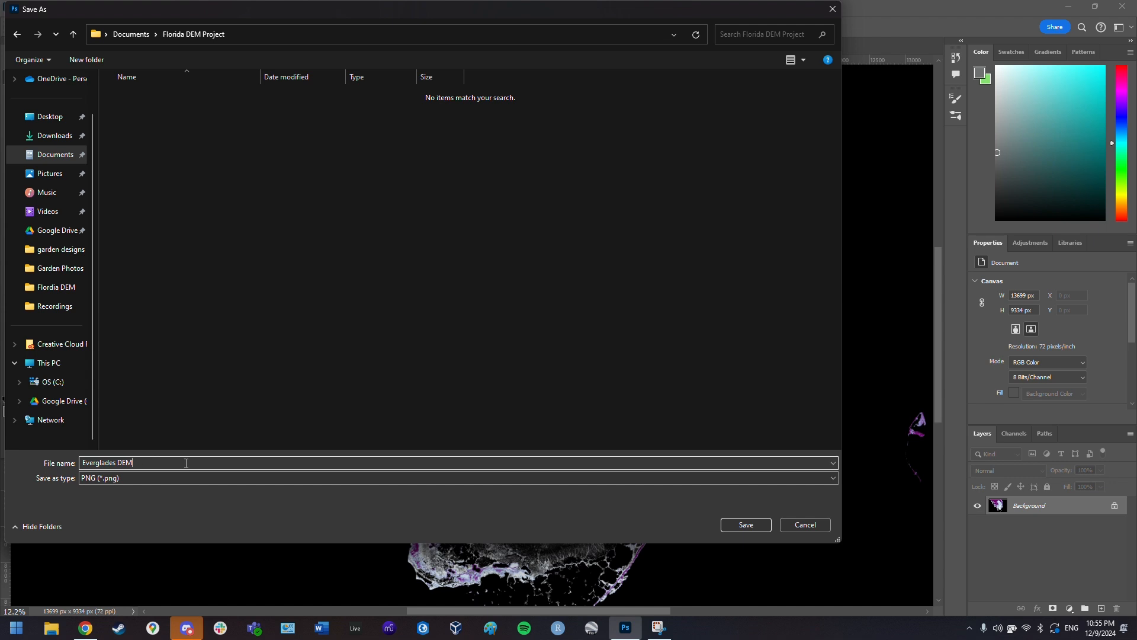
key(Return)
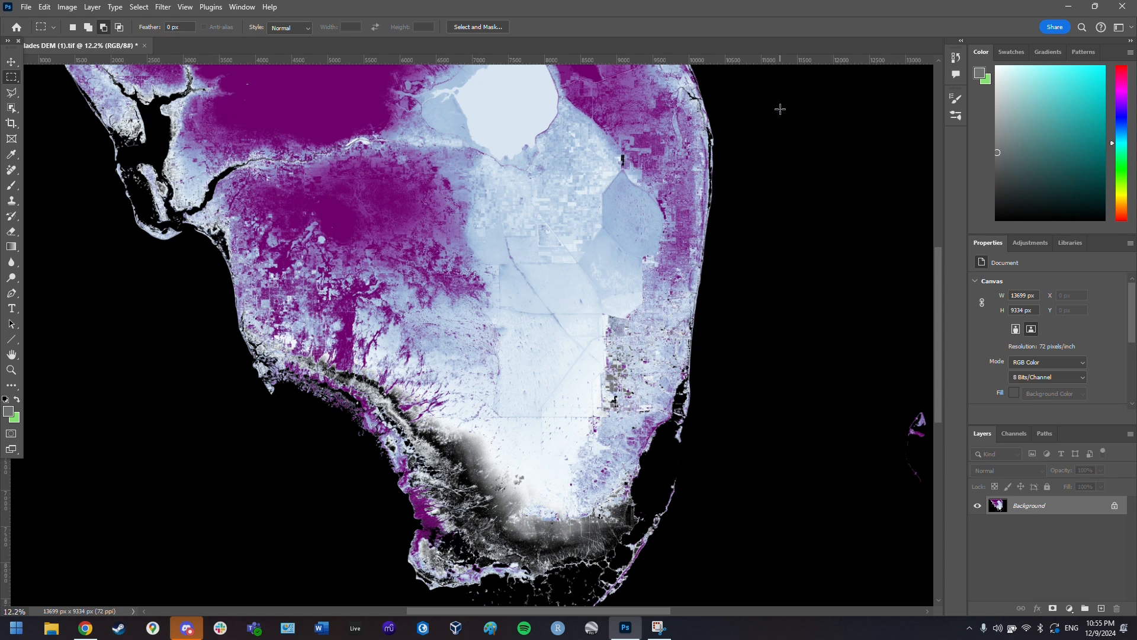
click(57, 630)
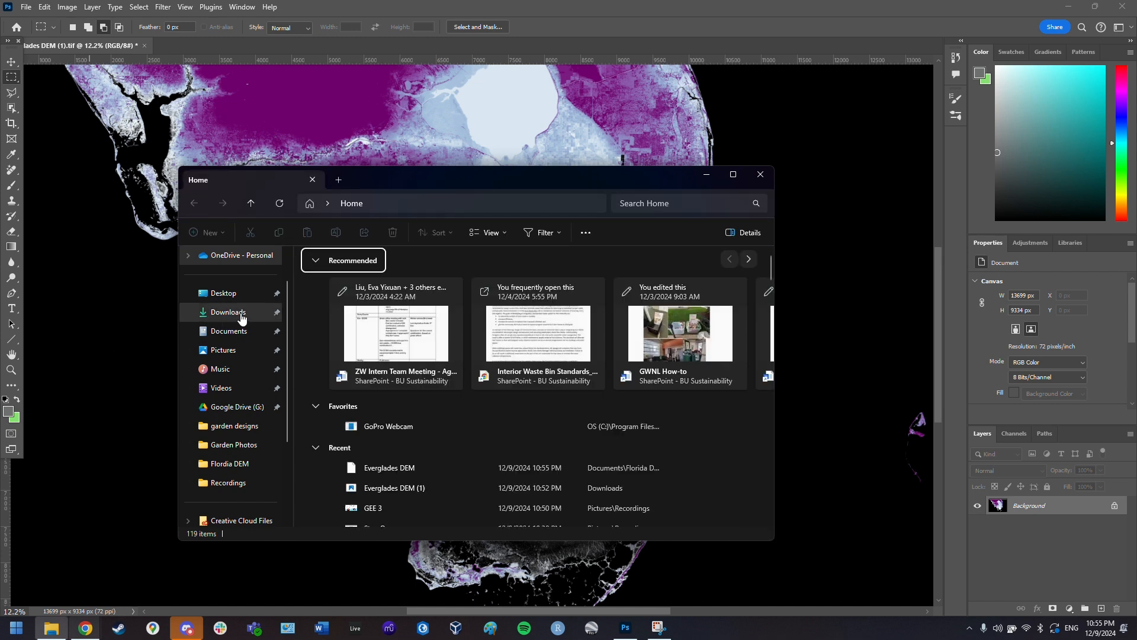
- Go to Documents › Florida DEM Project and open 'Everglades DEM' in the image viewer
click(233, 330)
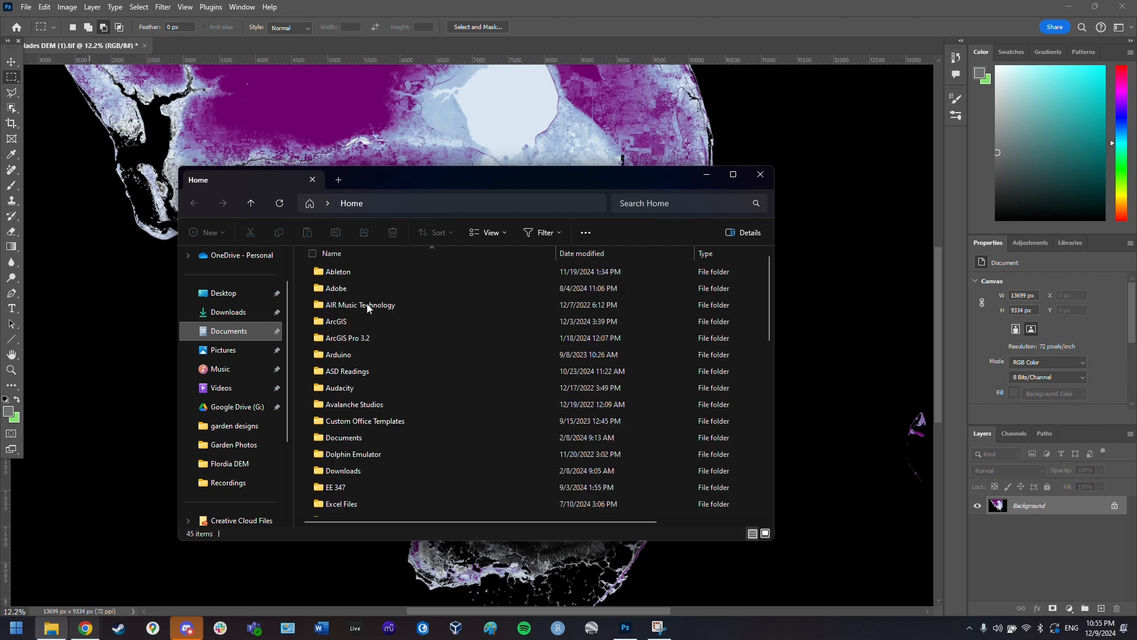
scroll(412, 409, down, 2)
scroll(415, 441, down, 5)
scroll(414, 426, up, 5)
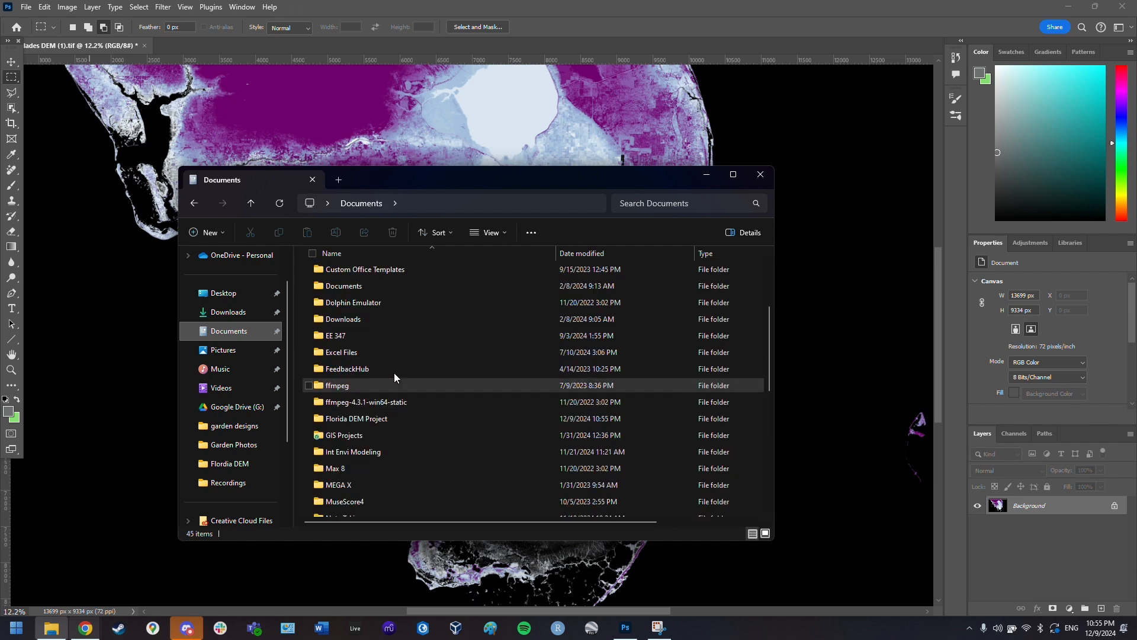
click(369, 418)
double_click(369, 417)
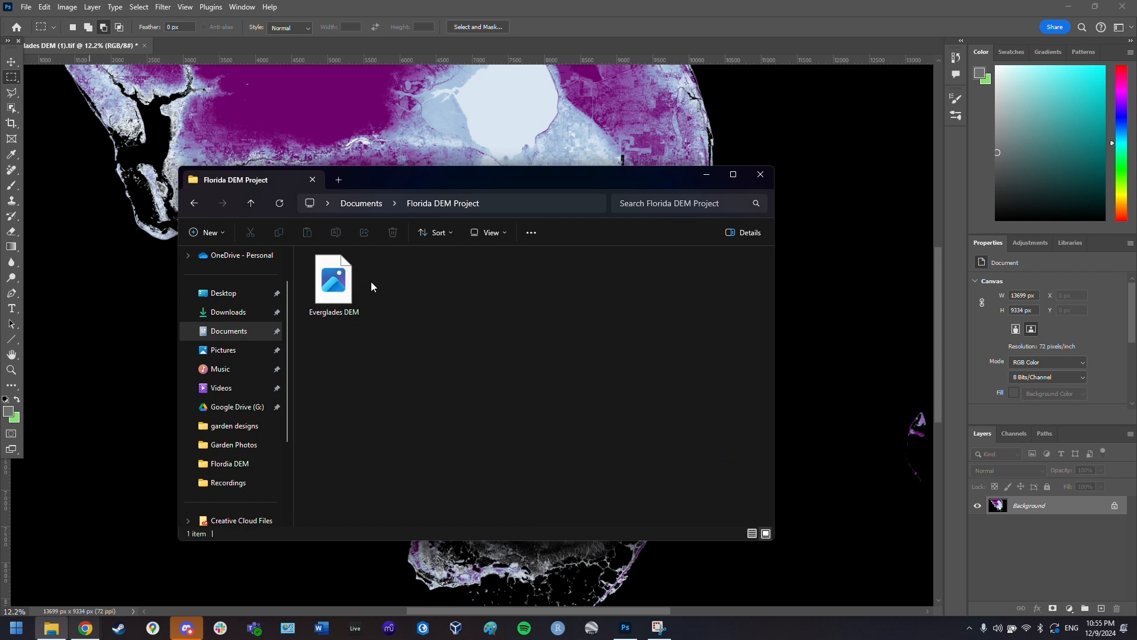
click(357, 282)
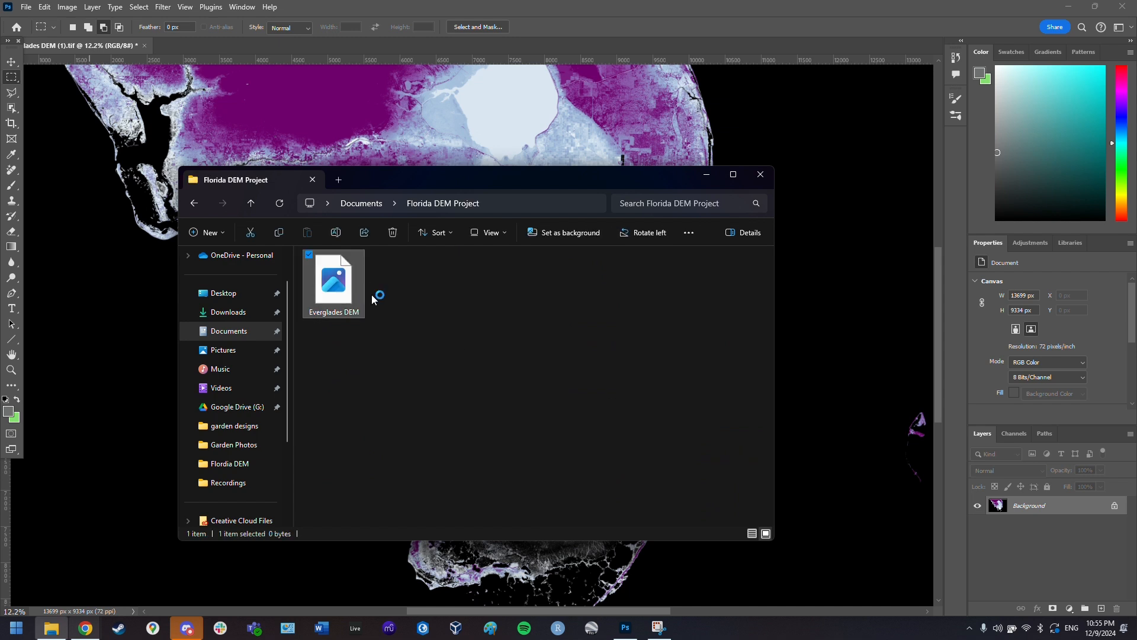
double_click(360, 304)
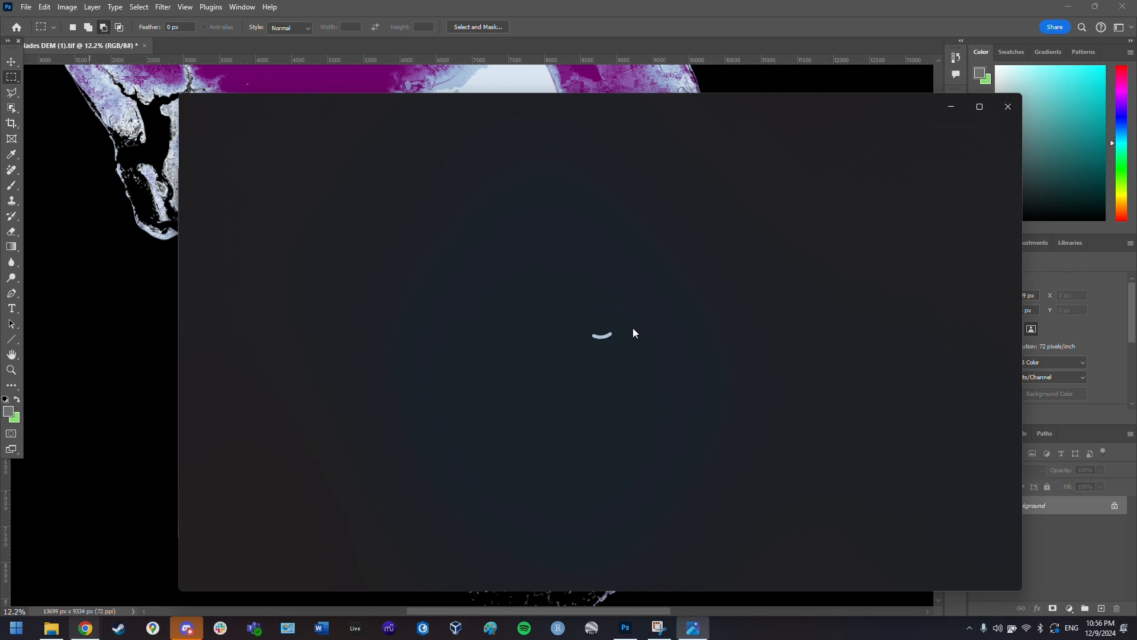
- Move the viewer window showing Everglades DEM up and to the left
drag(636, 110, 603, 66)
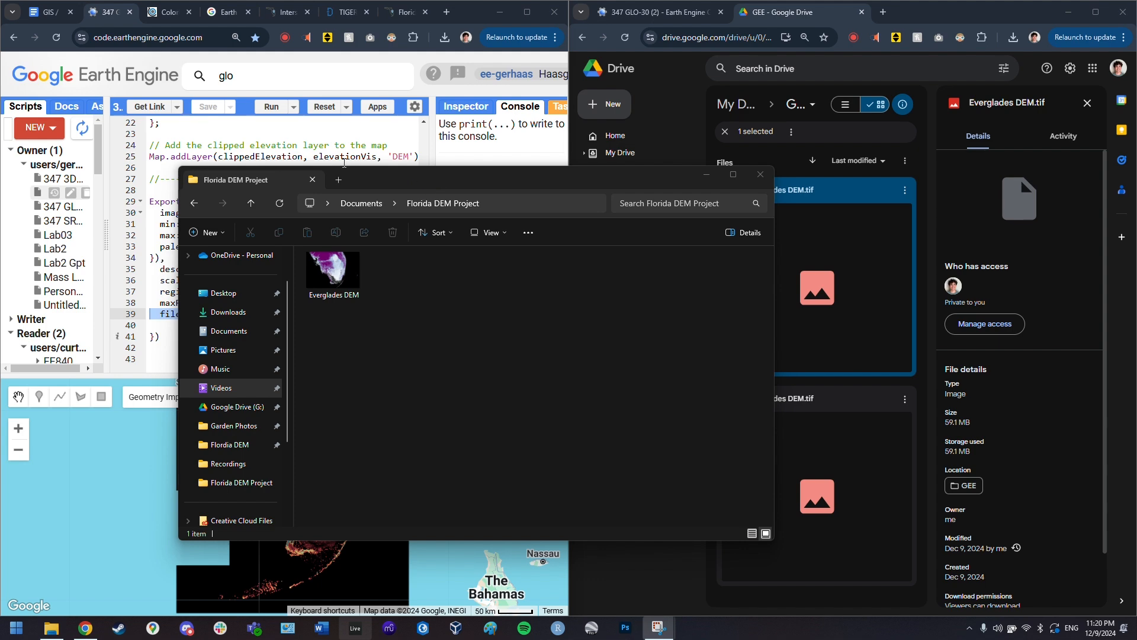
- Close the project folder and pan the portal's interstate map toward Tampa and Sarasota
click(760, 174)
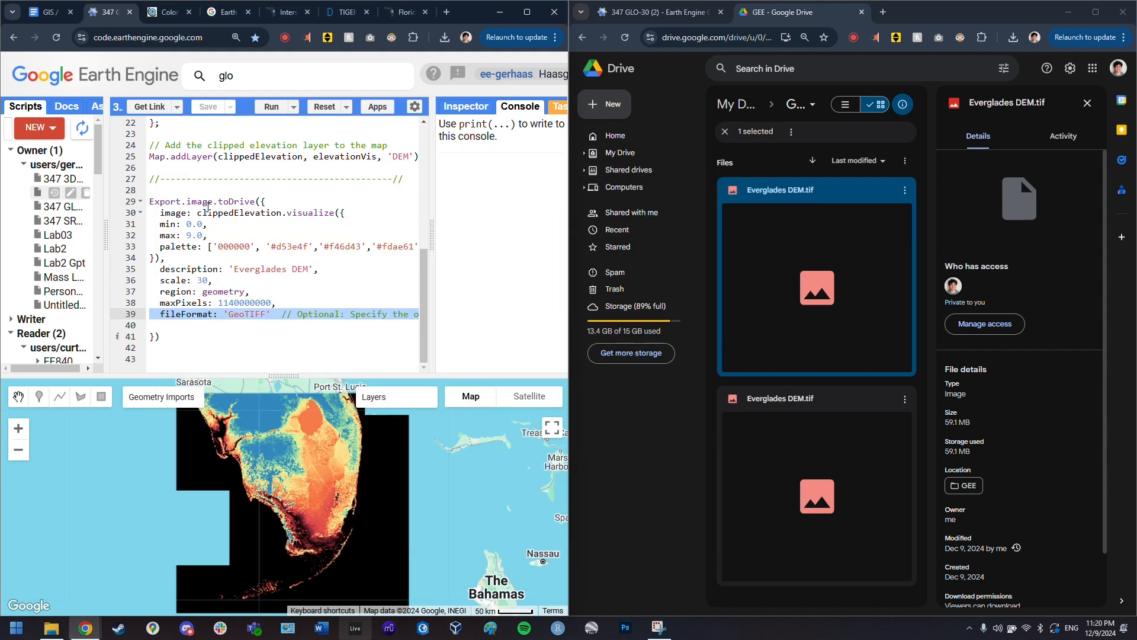
click(286, 12)
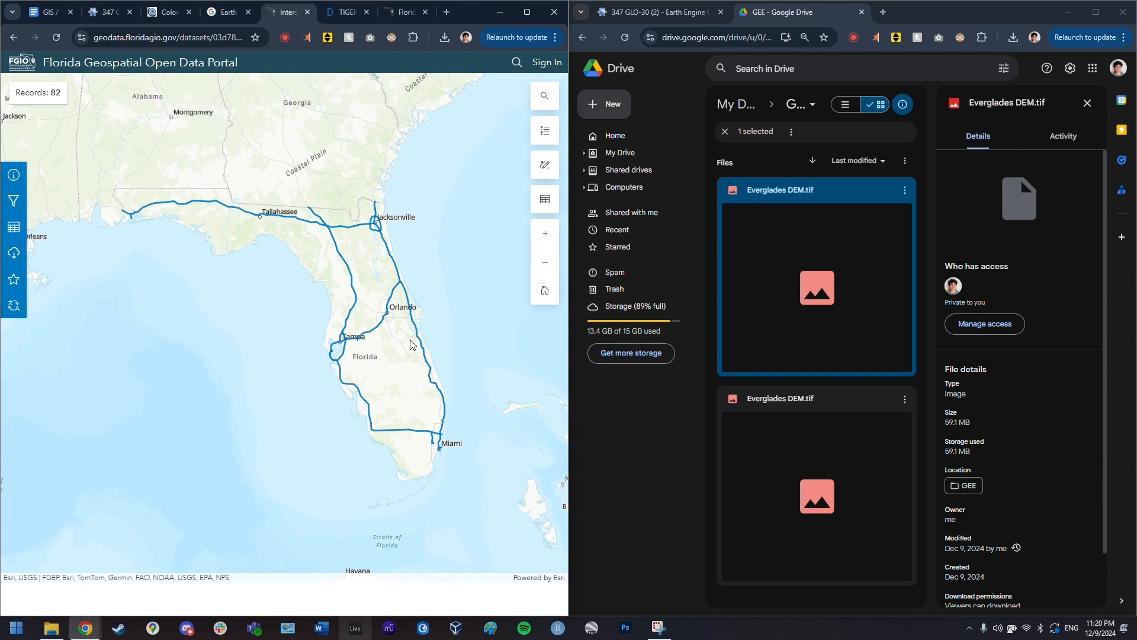
scroll(410, 345, up, 1)
scroll(403, 356, up, 1)
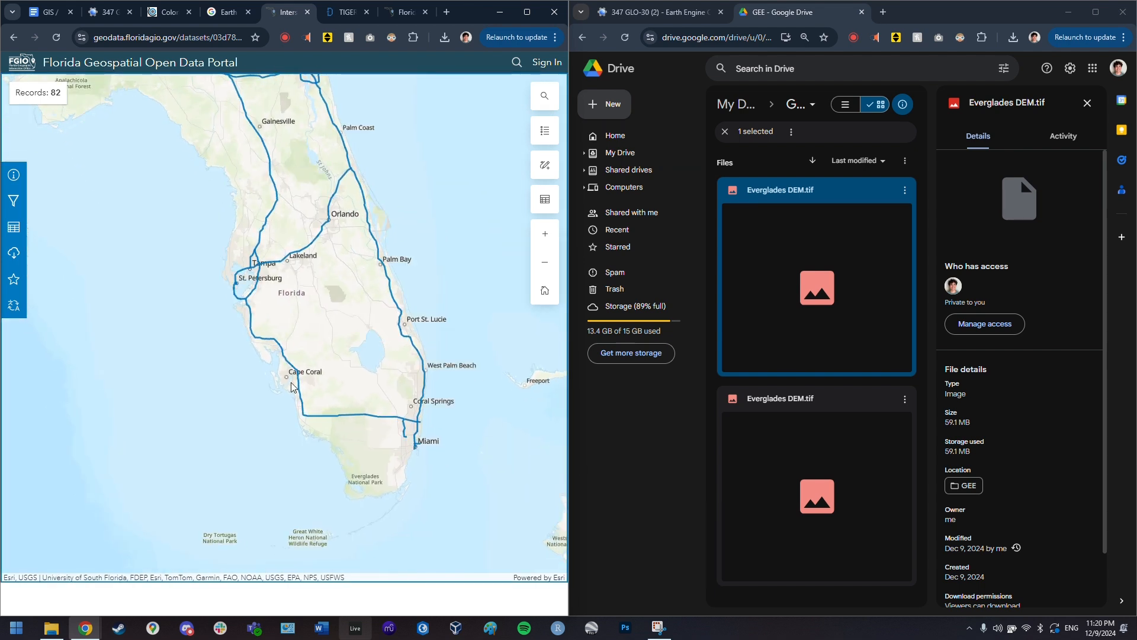
scroll(379, 411, up, 2)
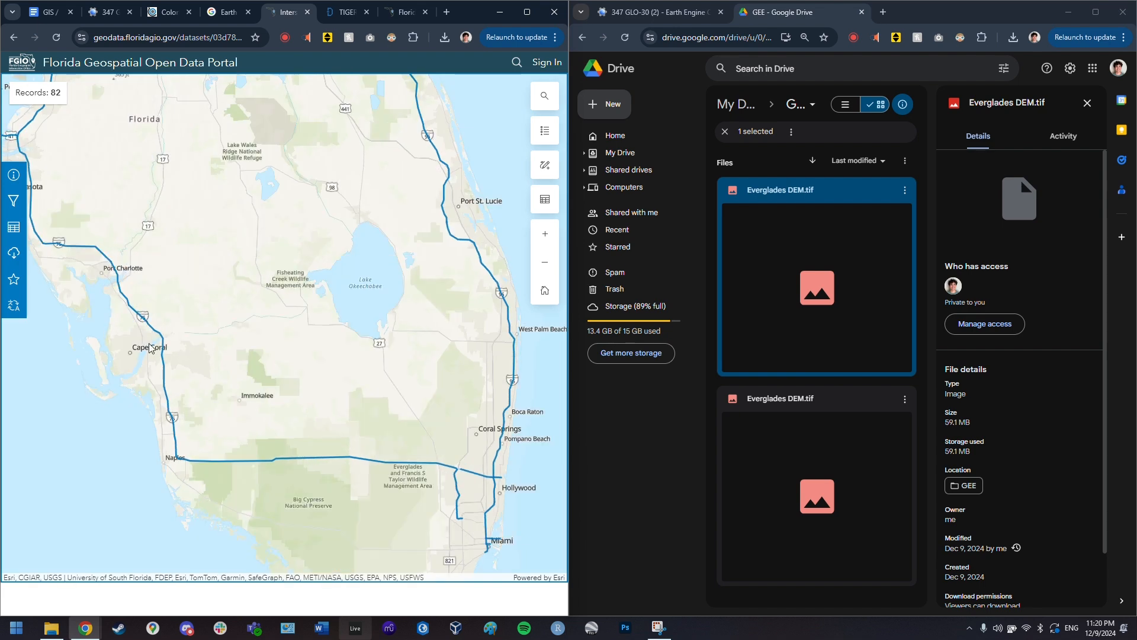
drag(434, 292, 405, 363)
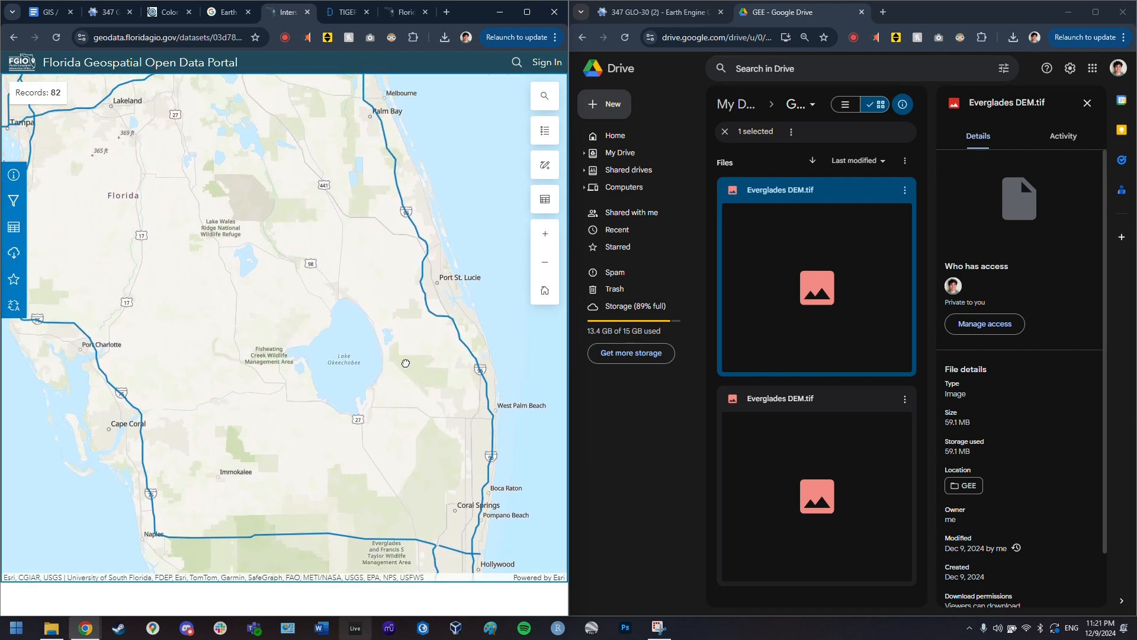
click(345, 12)
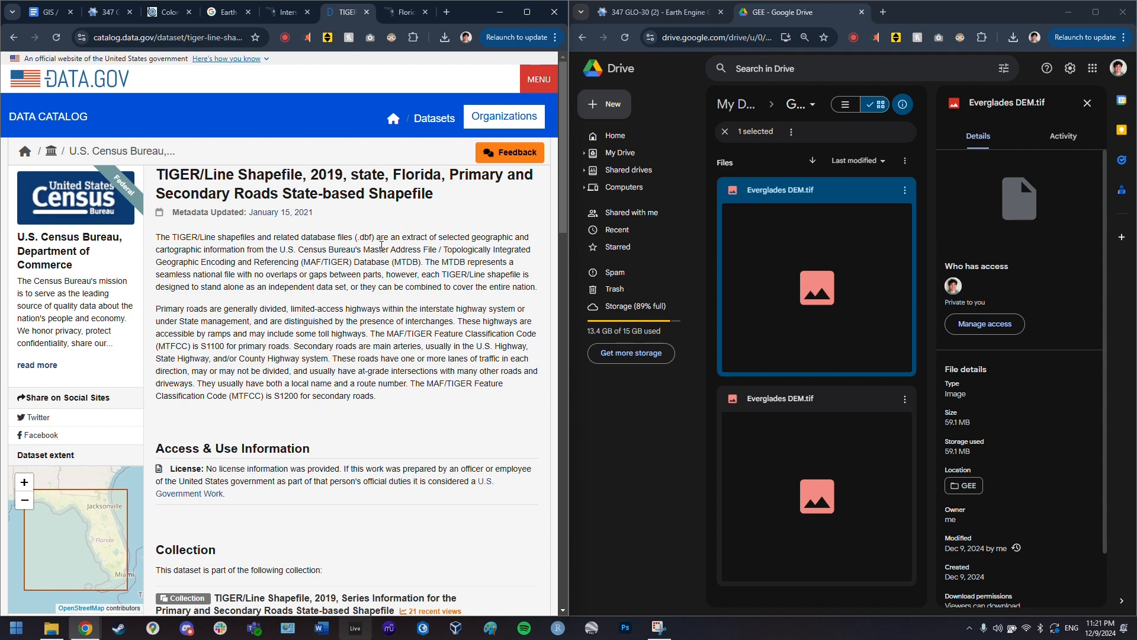
click(289, 12)
drag(411, 374, 402, 344)
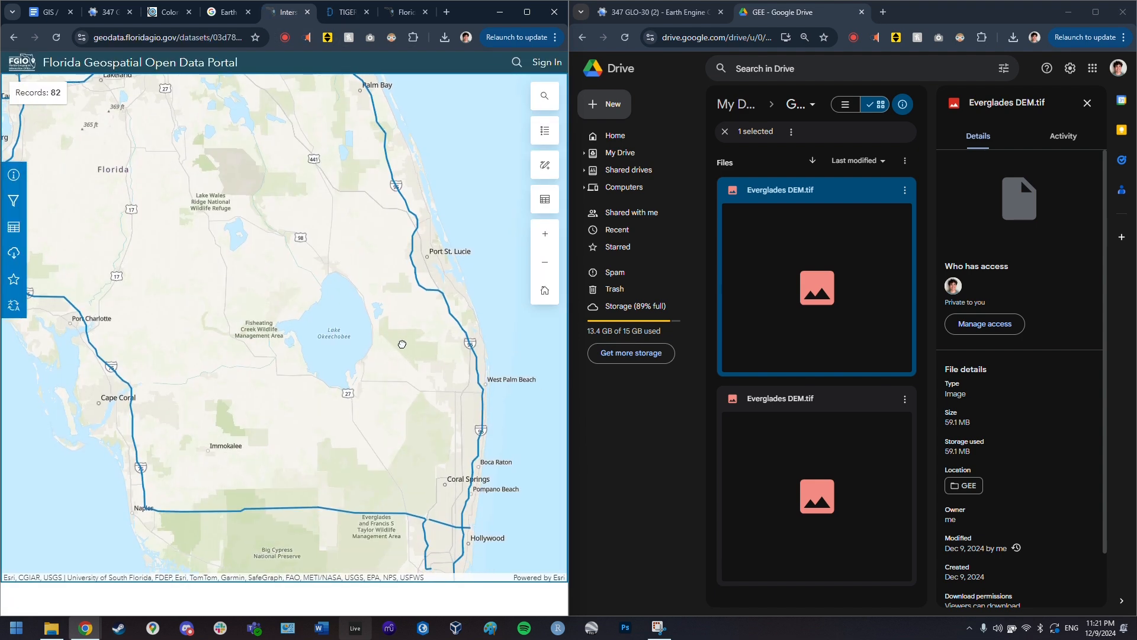
drag(278, 482, 342, 420)
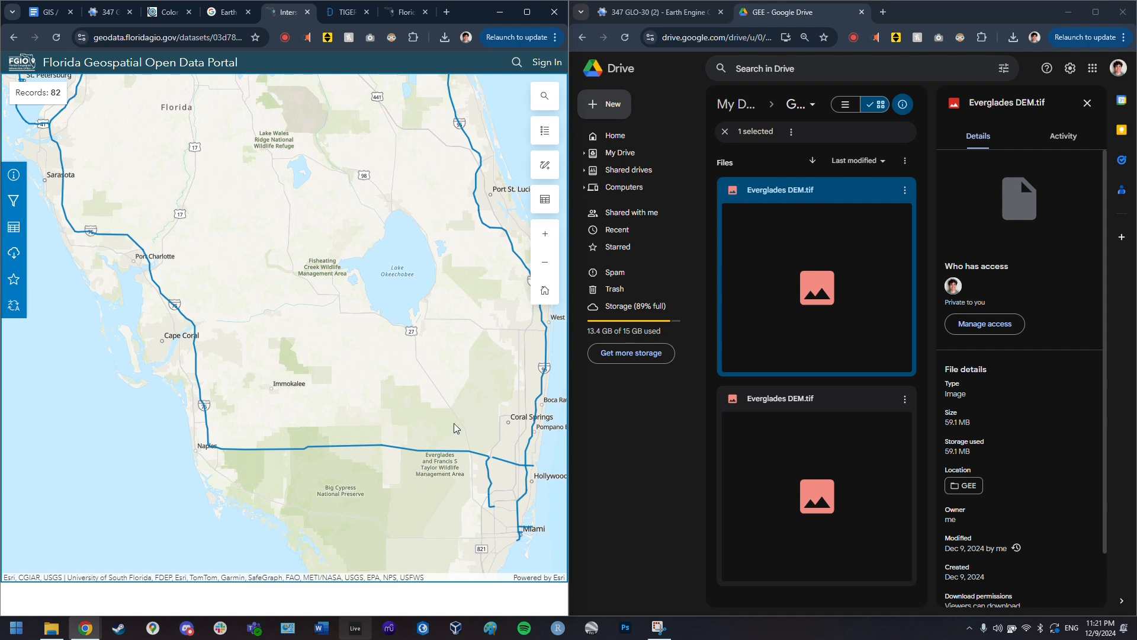
- Download the 2019 TIGER primary and secondary roads shapefile zip from catalog.data.gov
click(347, 12)
scroll(372, 362, down, 6)
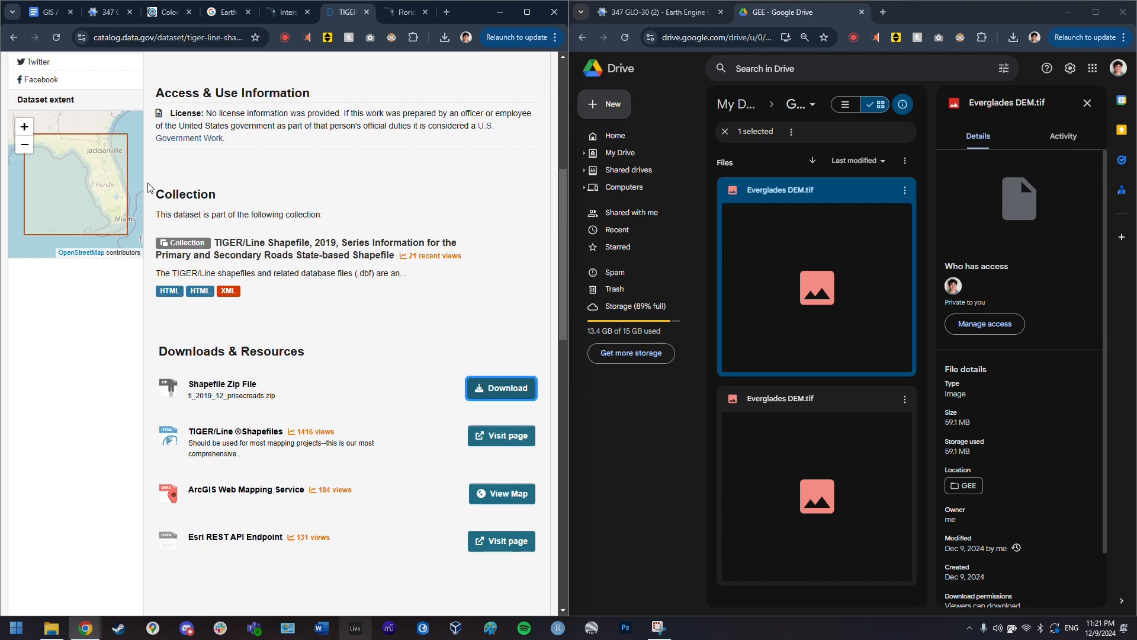
click(22, 126)
drag(118, 178, 42, 160)
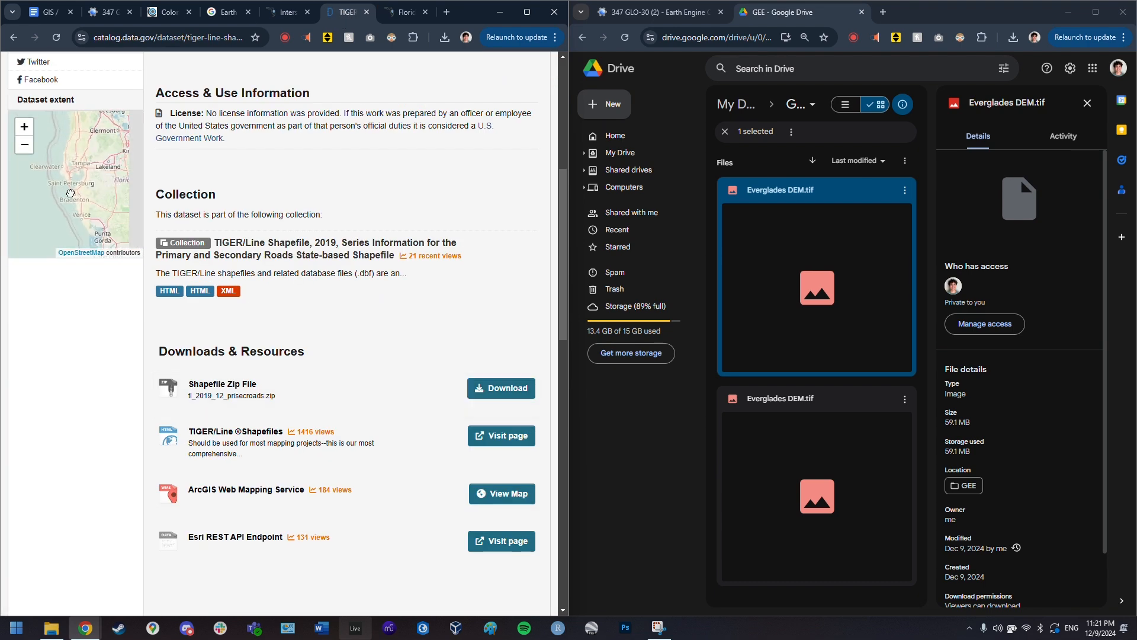
drag(118, 213, 54, 147)
click(25, 127)
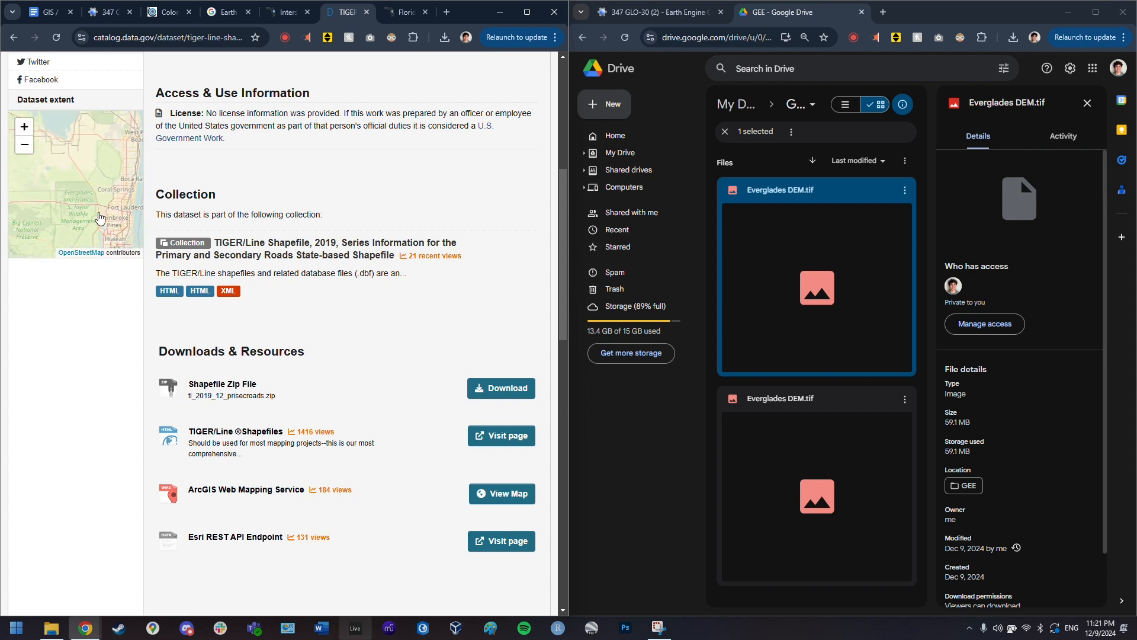
click(516, 400)
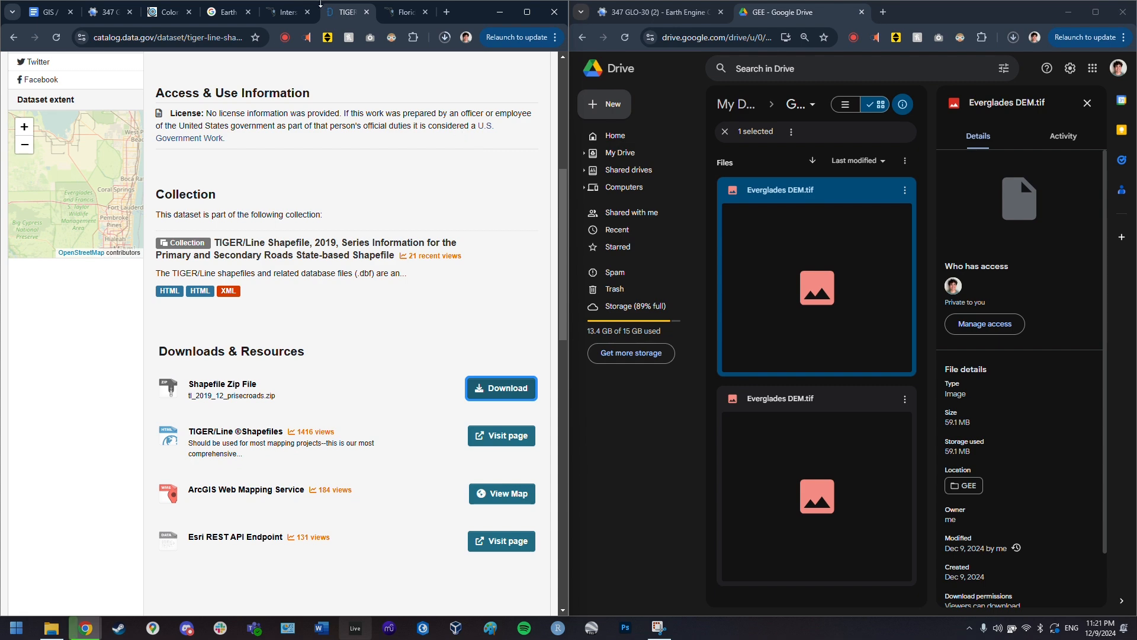
- Download the Interstates TDA layer as a Shapefile and show it in Downloads
click(286, 13)
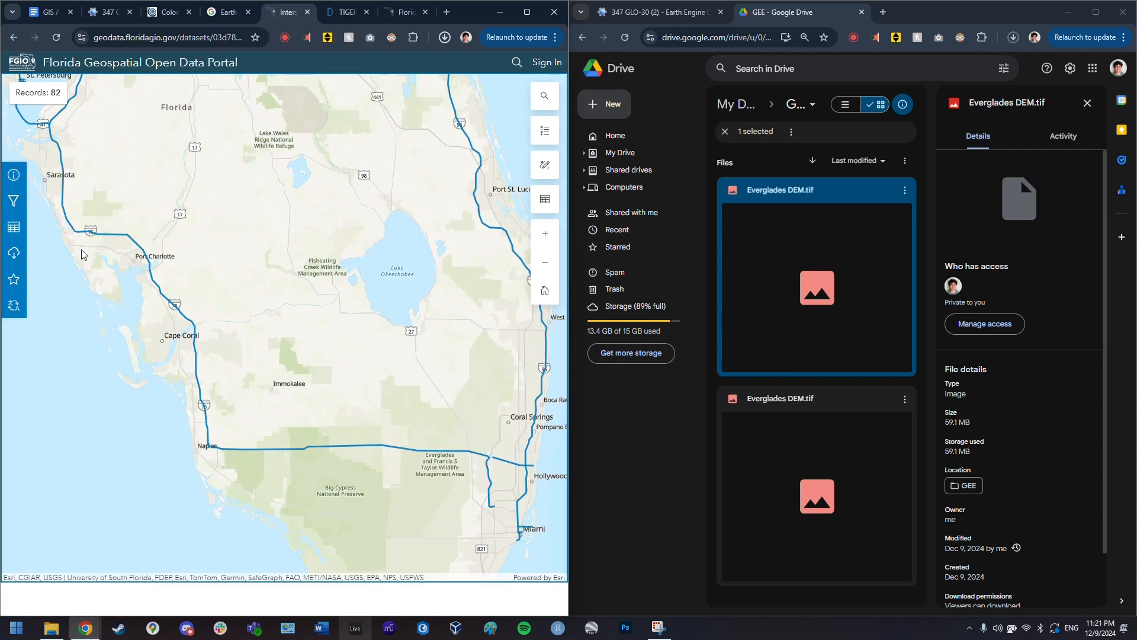
click(14, 253)
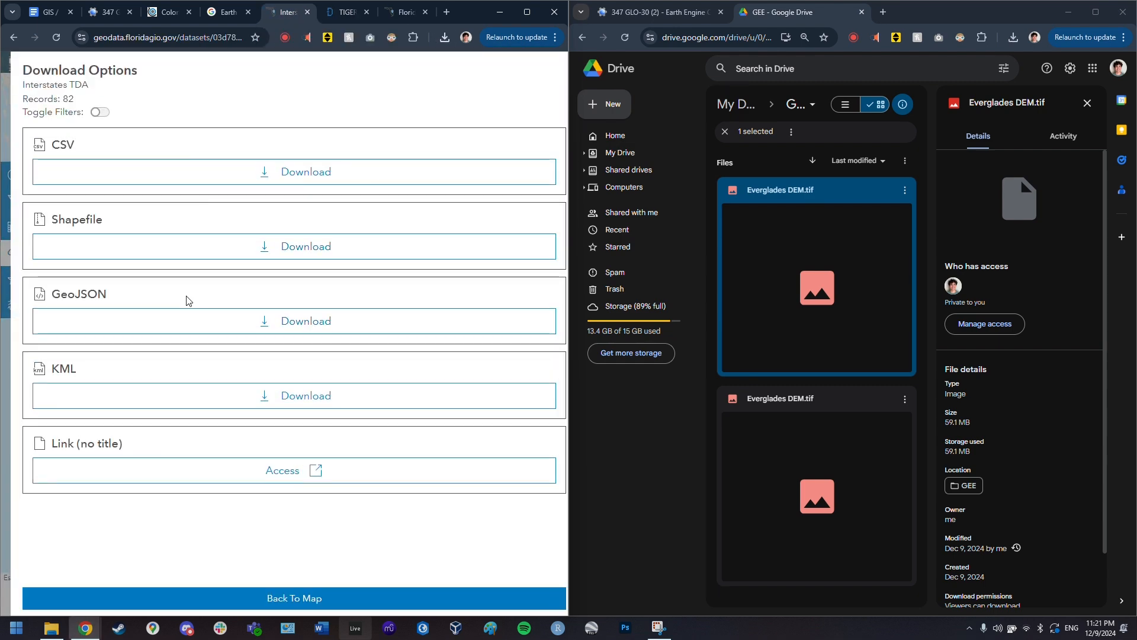
click(178, 253)
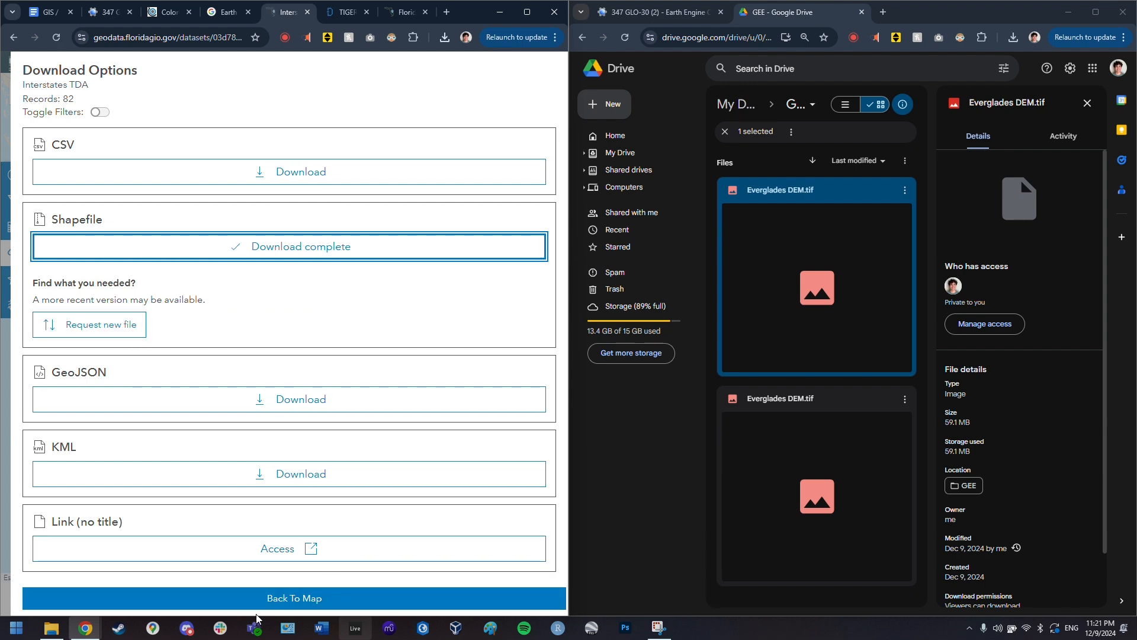
click(307, 600)
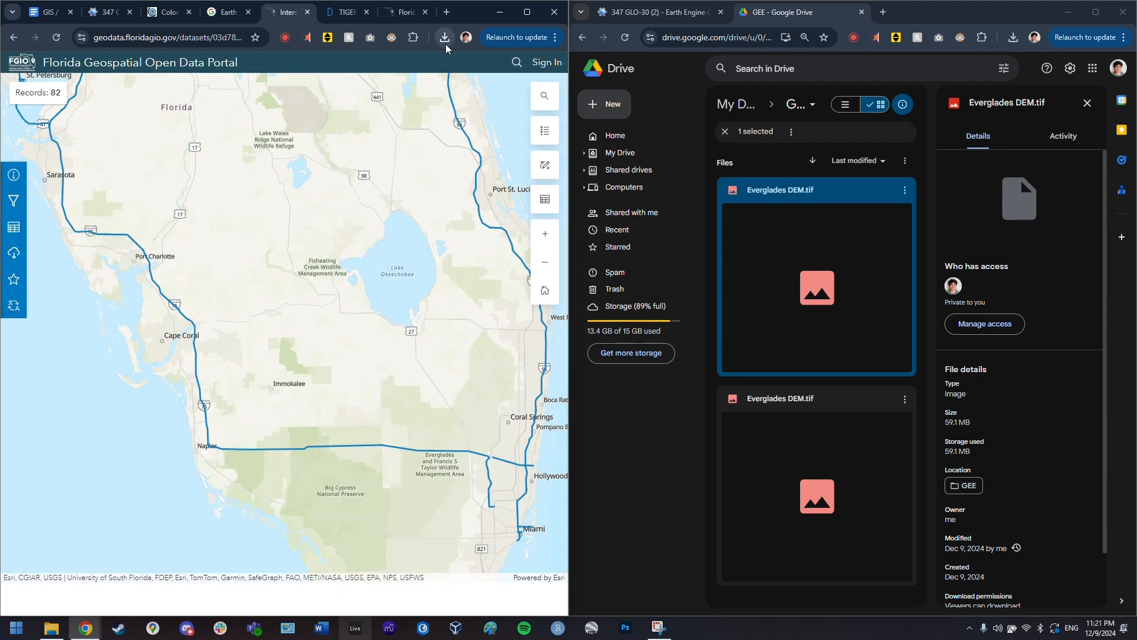
click(445, 39)
click(412, 90)
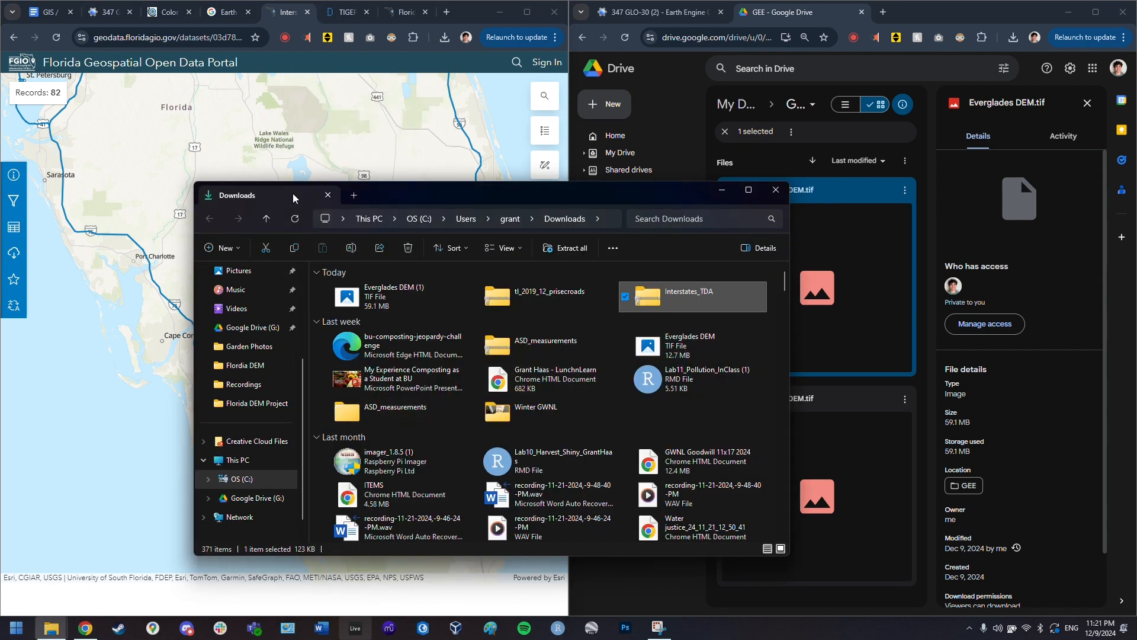
- Move both the Interstates_TDA and roads zips from Downloads into Florida DEM Project
click(354, 195)
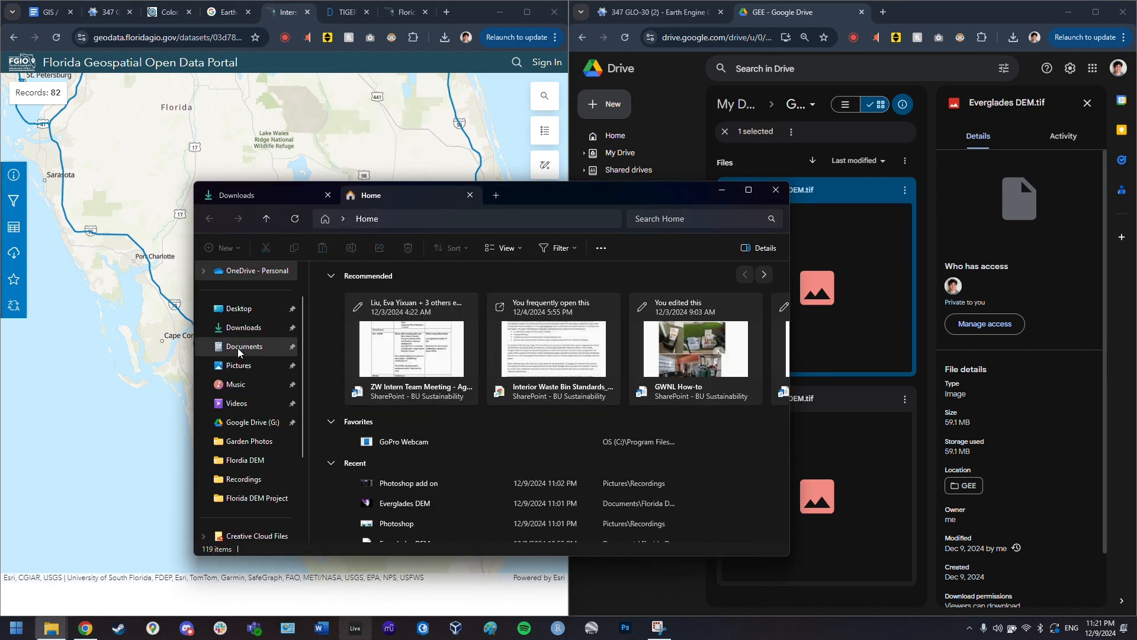
click(244, 346)
scroll(382, 355, down, 4)
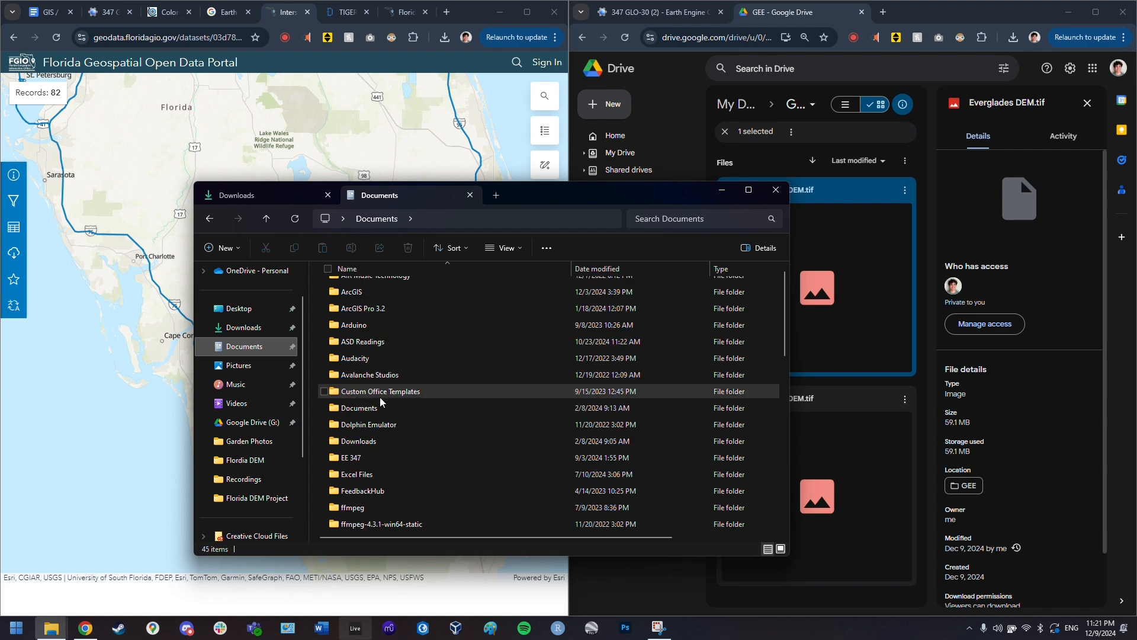
click(388, 392)
double_click(388, 392)
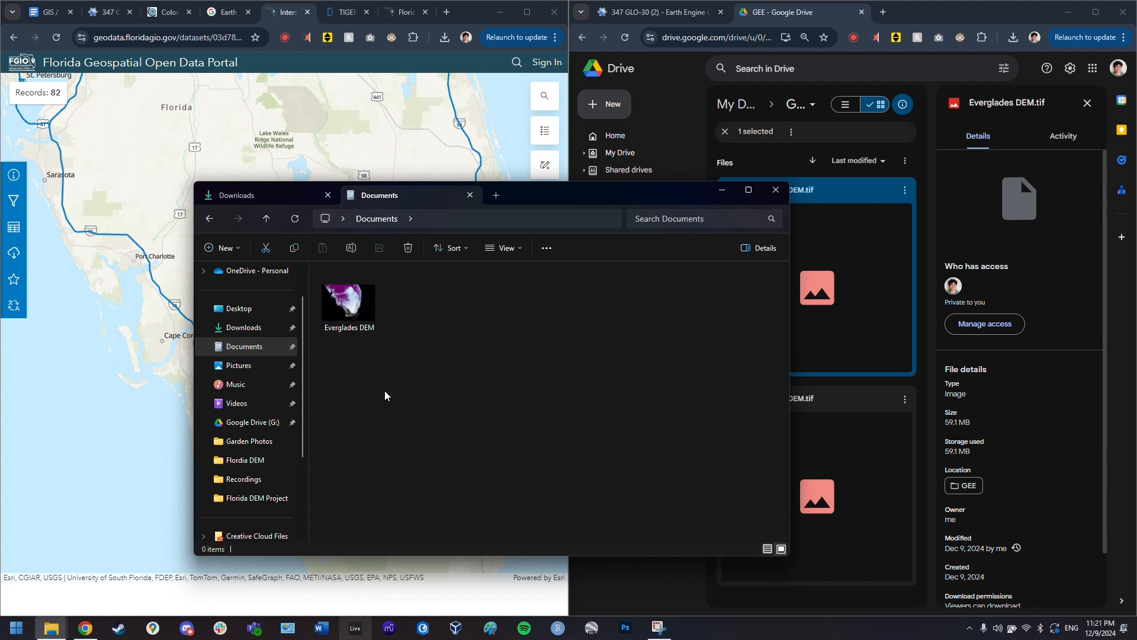
click(267, 195)
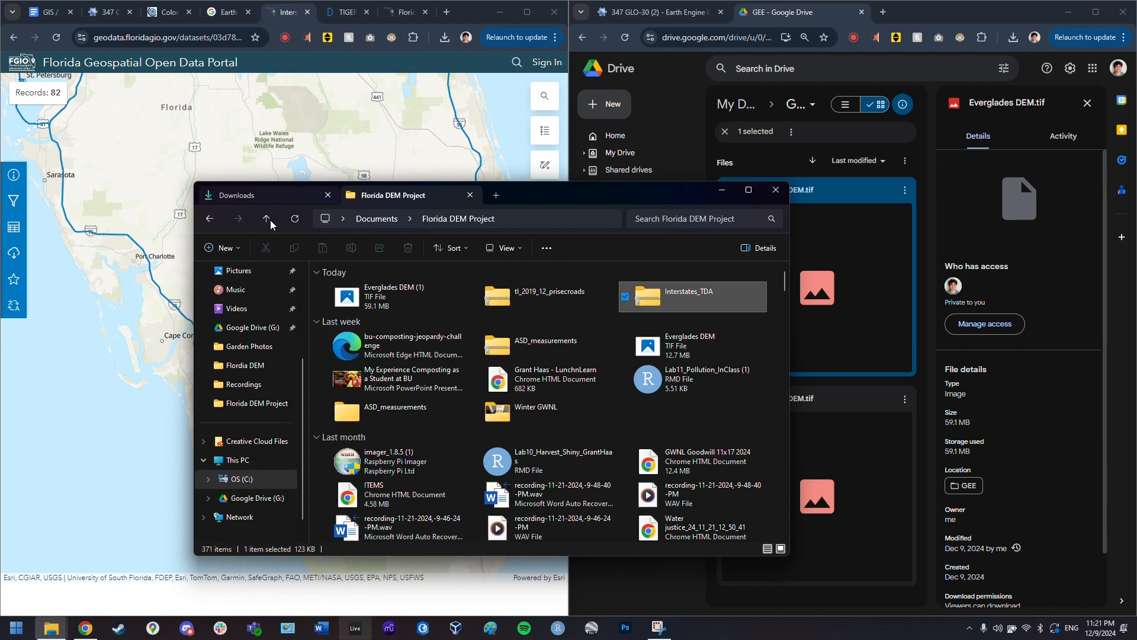
ctrl+click(552, 303)
drag(552, 297, 514, 455)
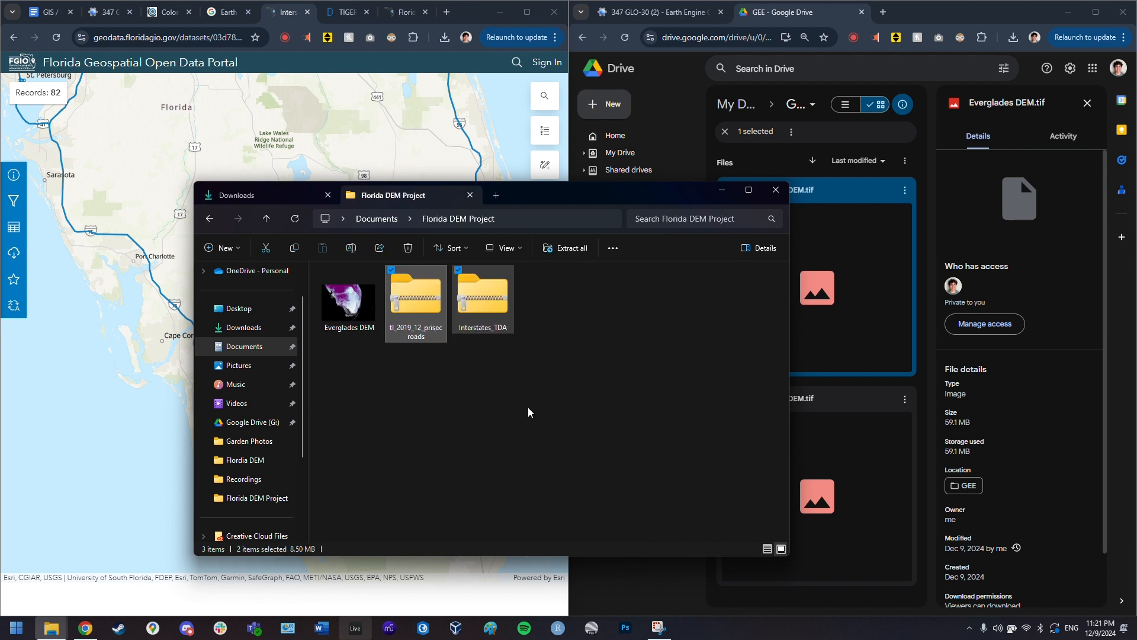
- Extract the Interstates_TDA and tl_2019_12_prisecroads zips into Florida DEM Project
click(476, 307)
right_click(477, 302)
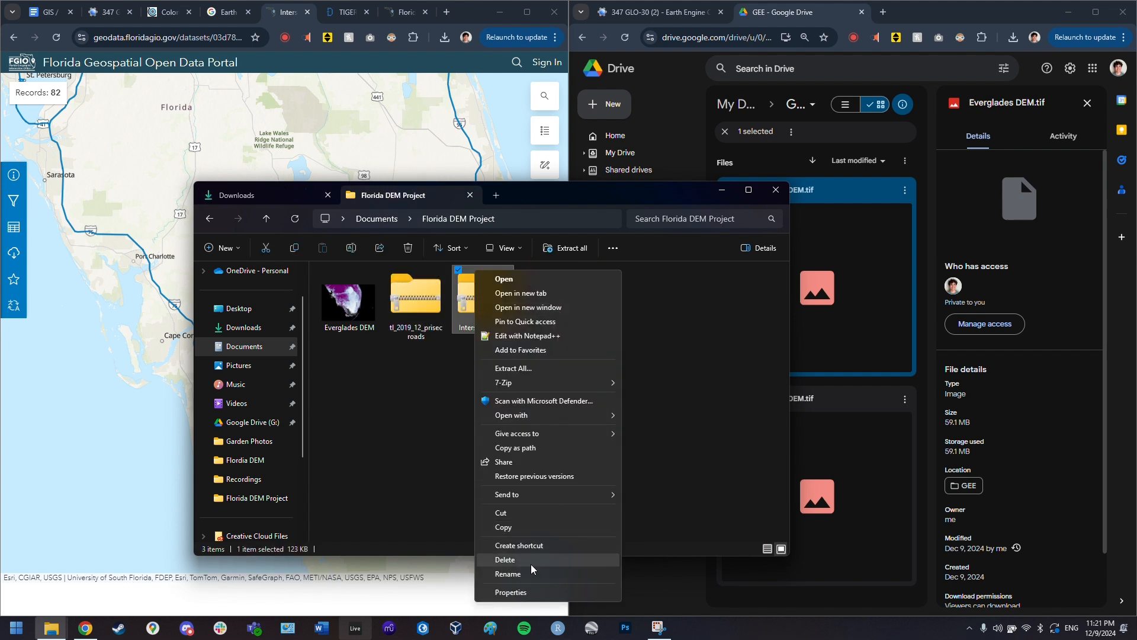
click(565, 248)
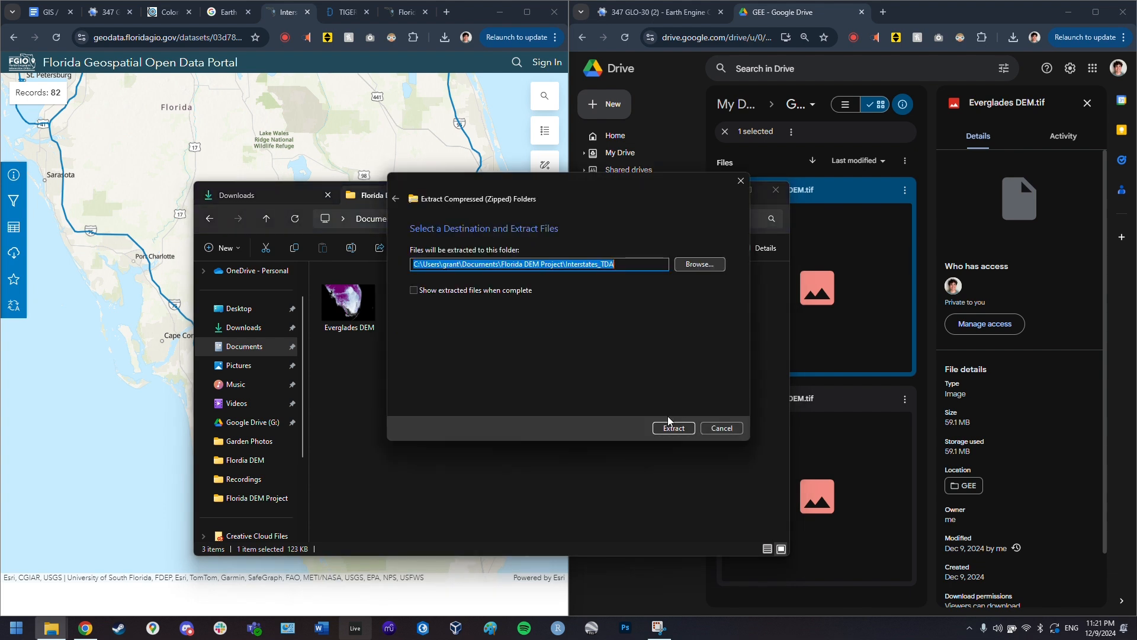
click(673, 428)
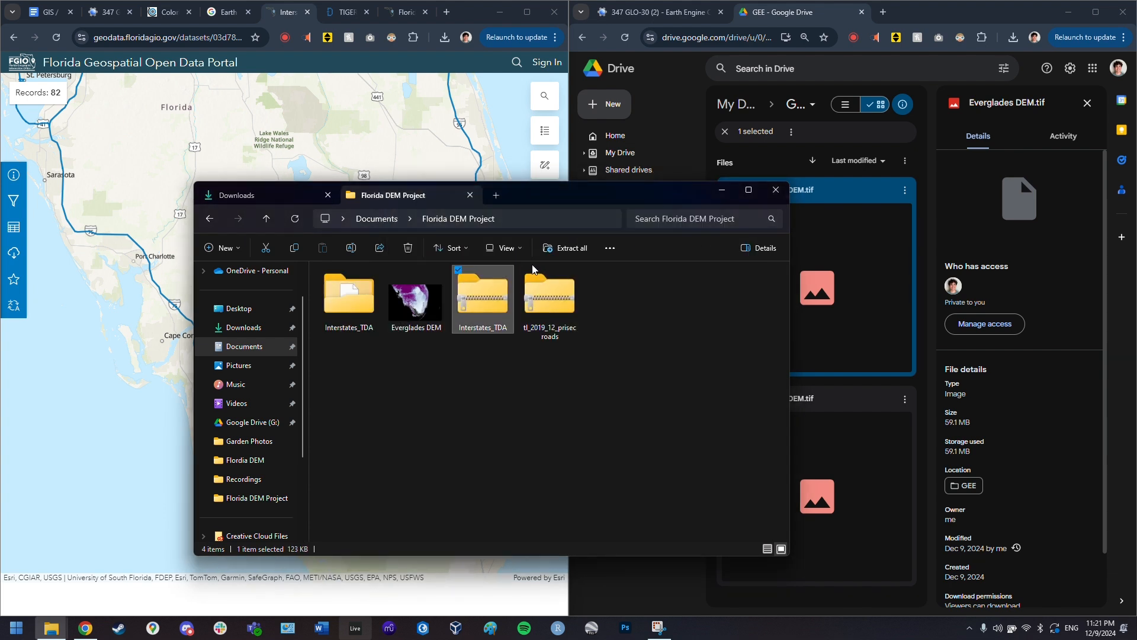
click(549, 299)
click(564, 248)
key(Return)
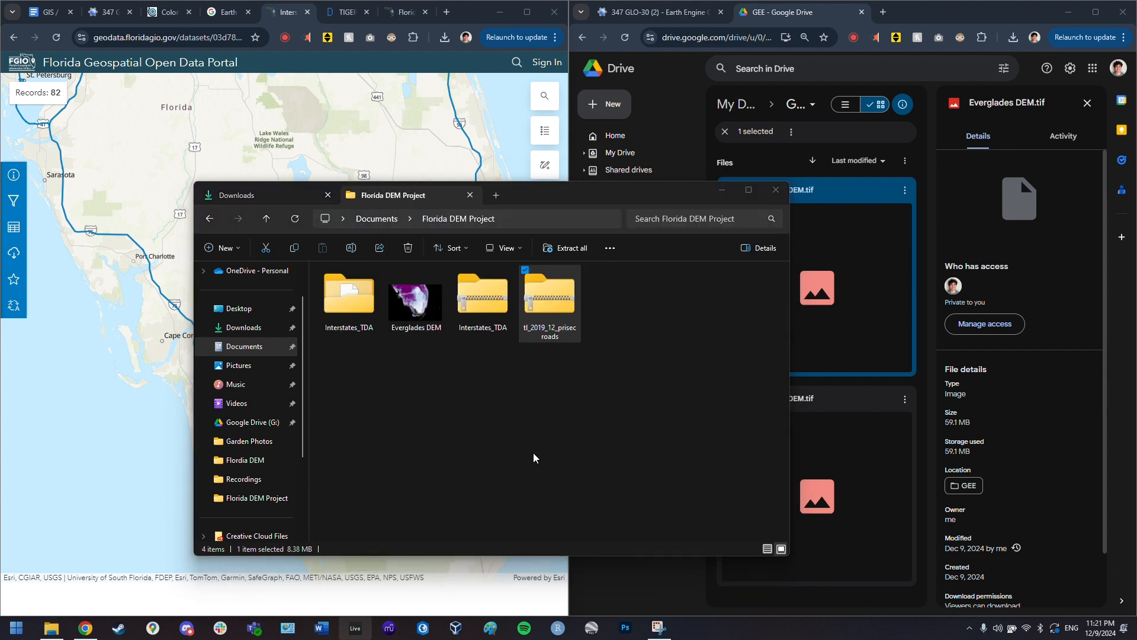
click(426, 632)
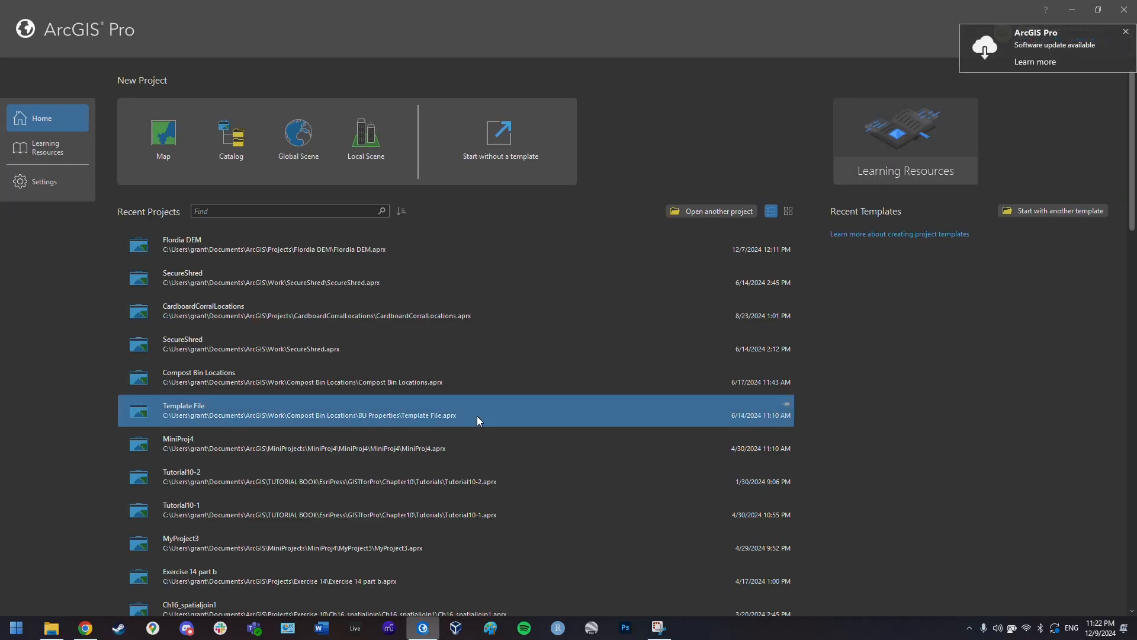
- Create a Map project named 'Florida Everglades DEM' in Documents › Florida DEM Project
click(158, 144)
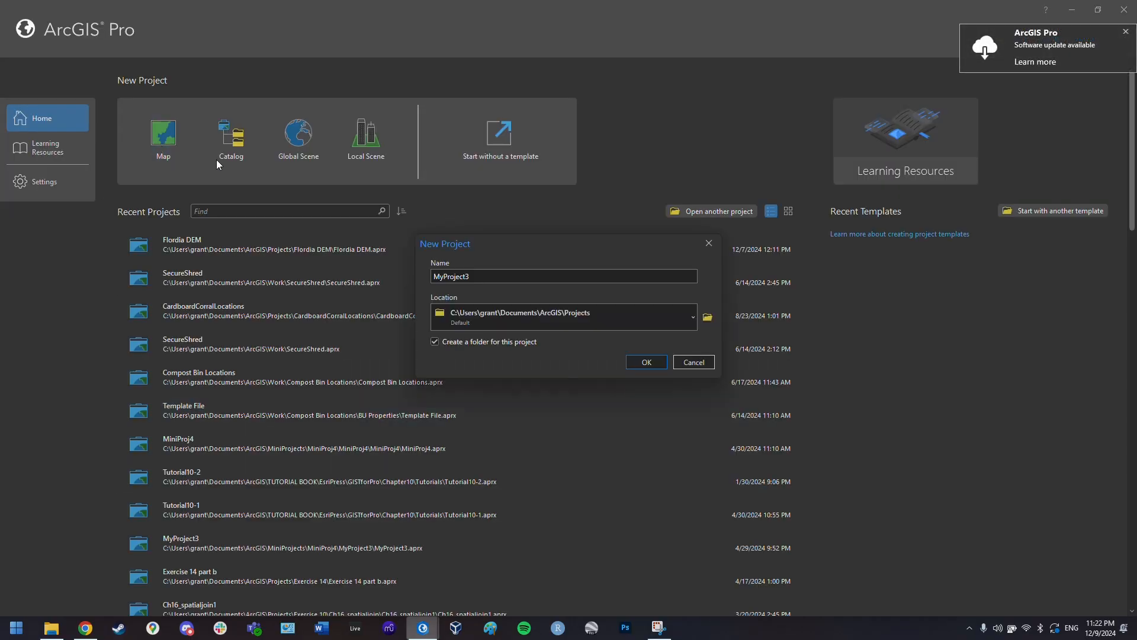
double_click(551, 276)
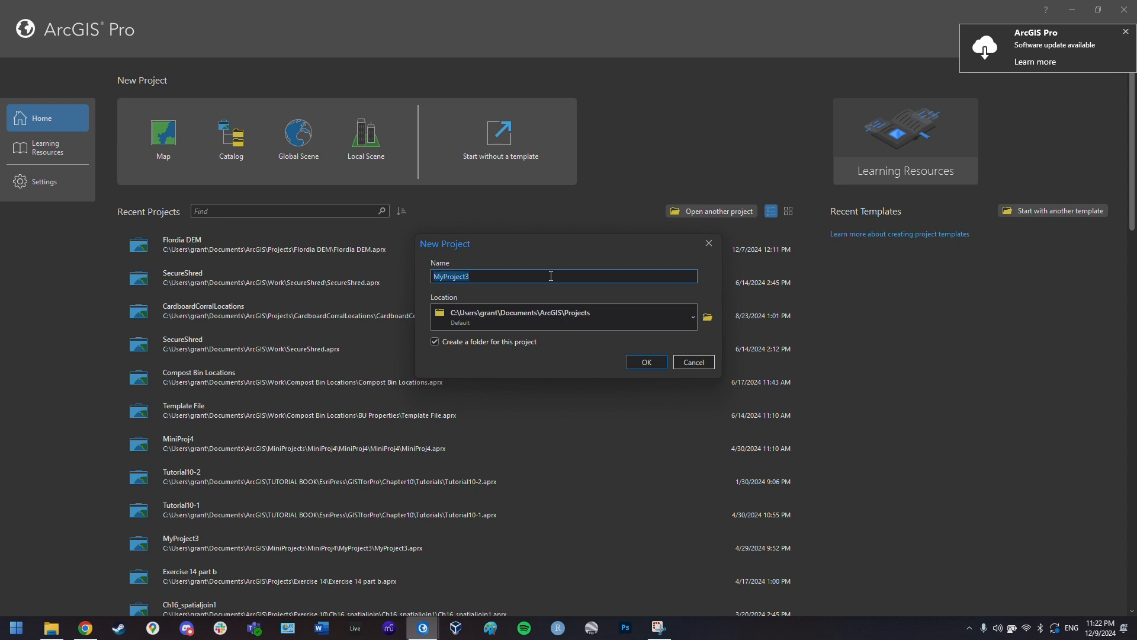
text(Florid)
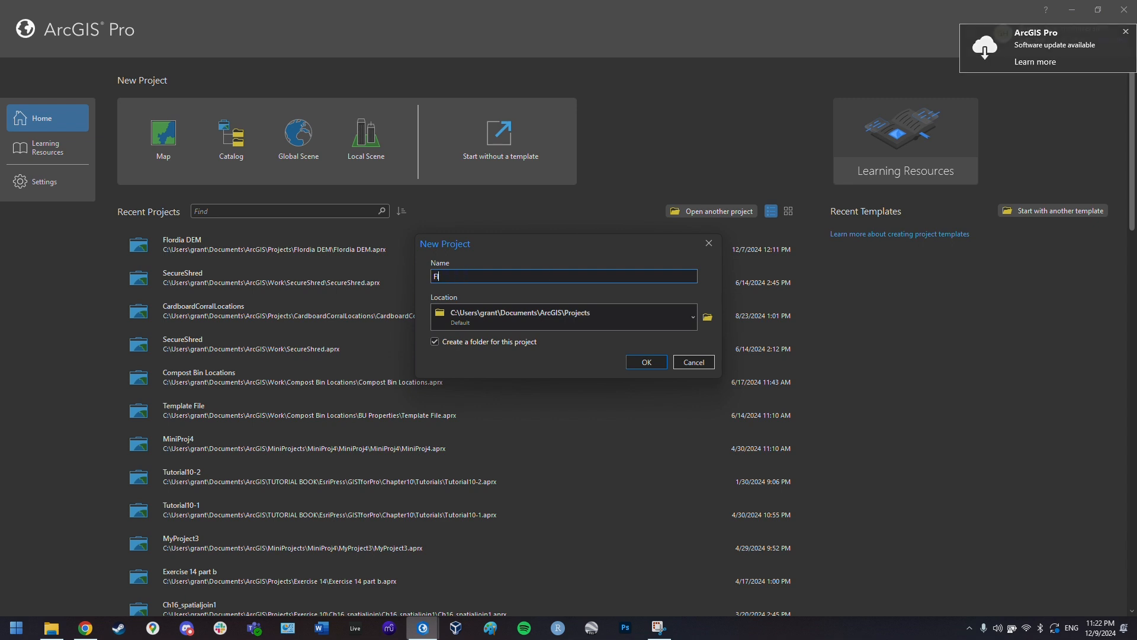
text(a )
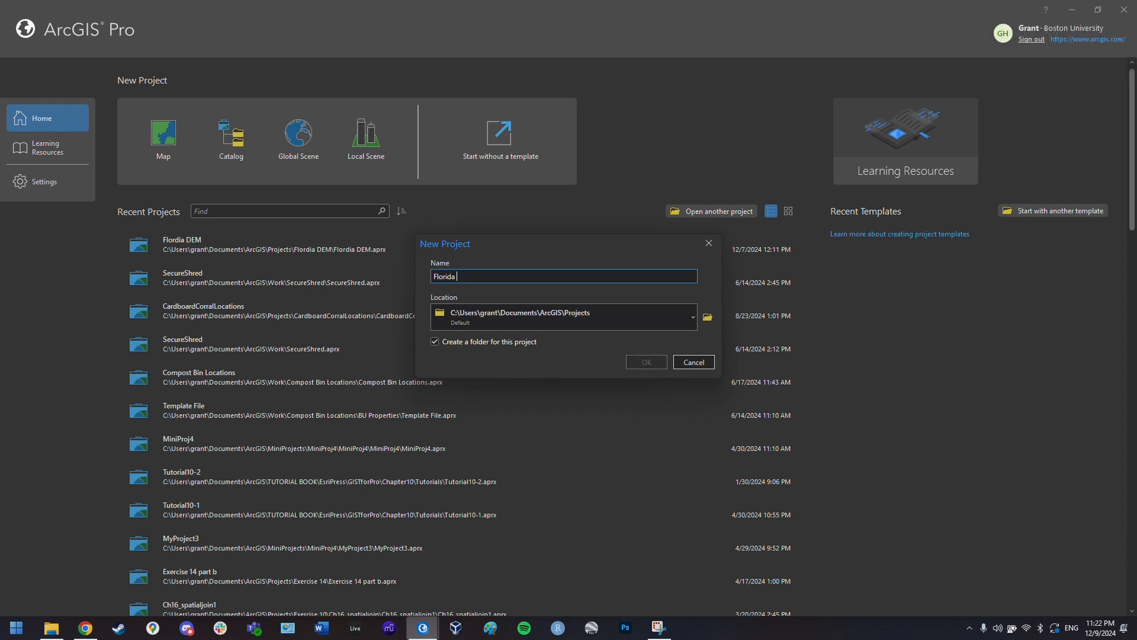
text(Everglades DEM)
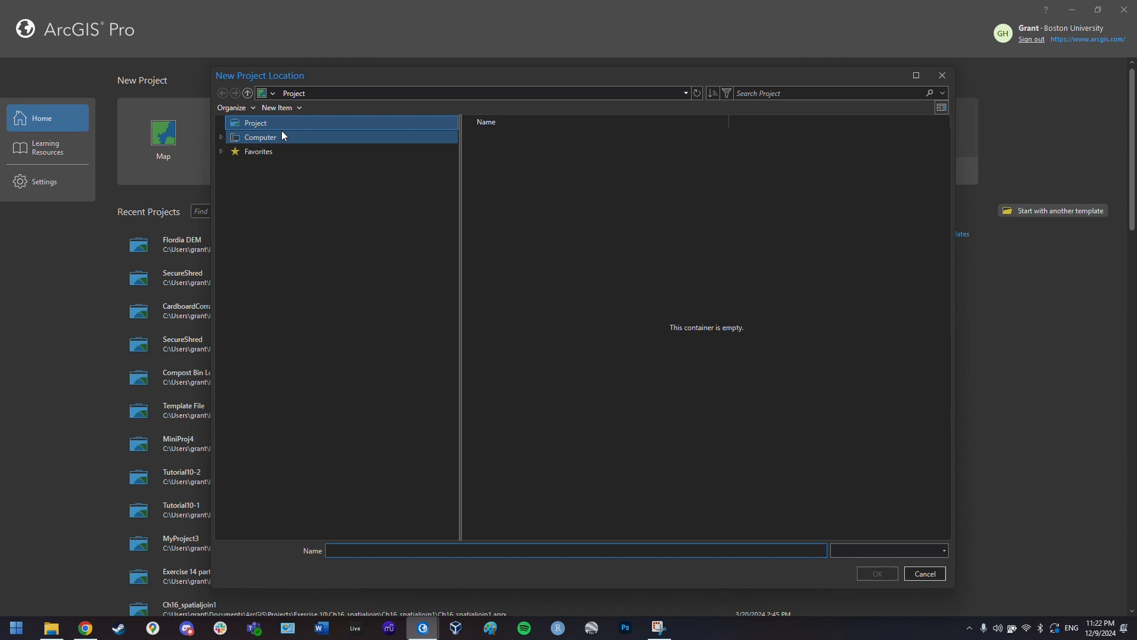
double_click(282, 133)
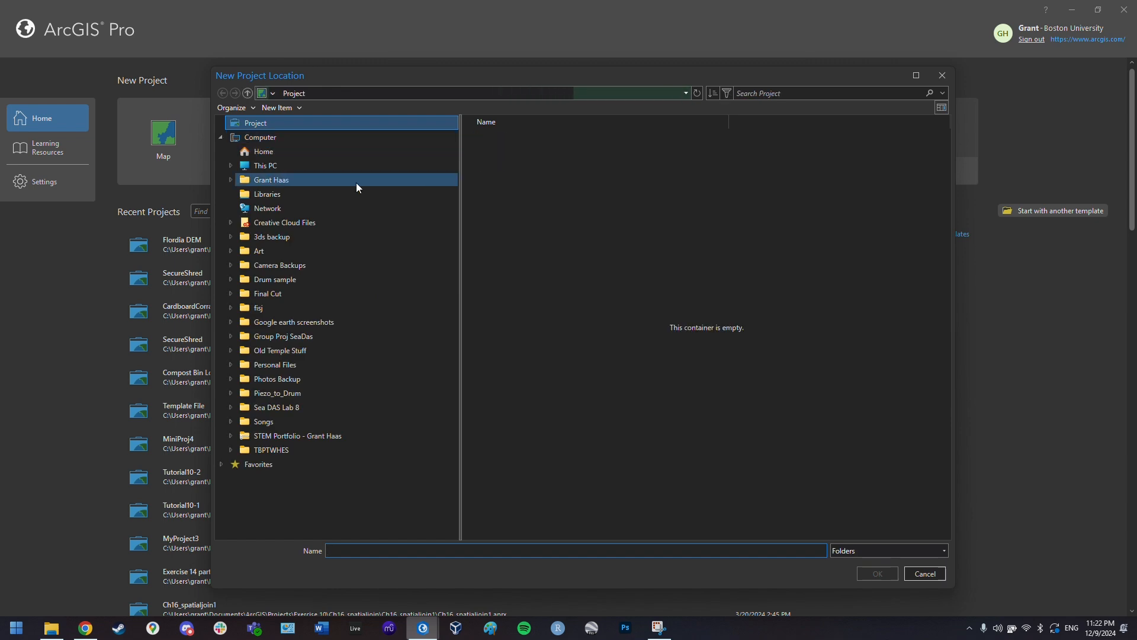
click(267, 165)
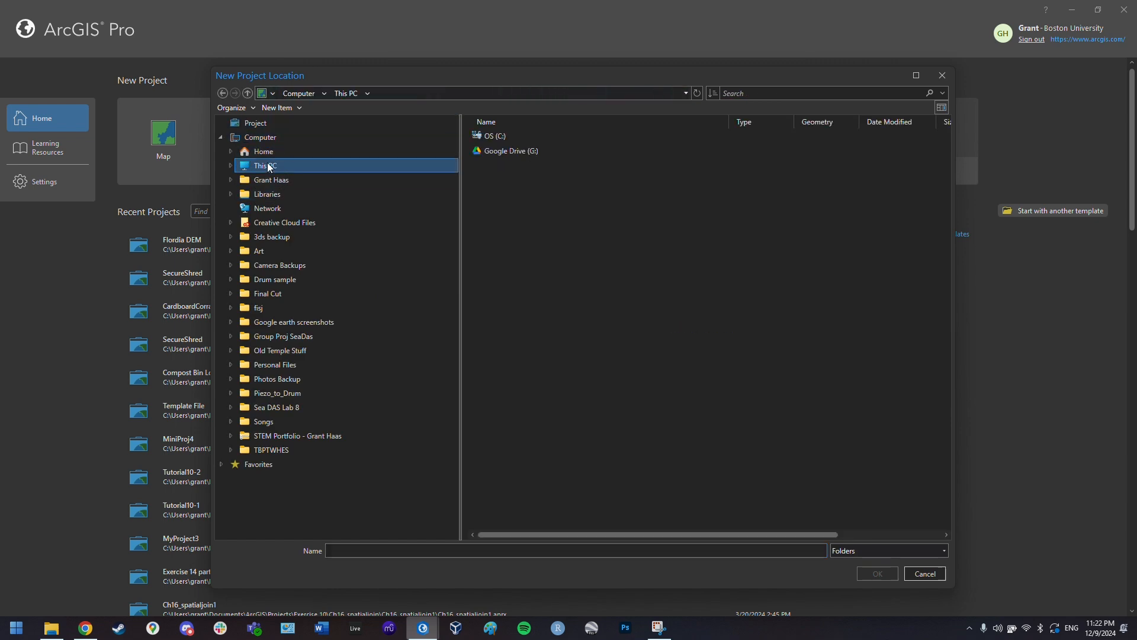
click(264, 152)
double_click(503, 180)
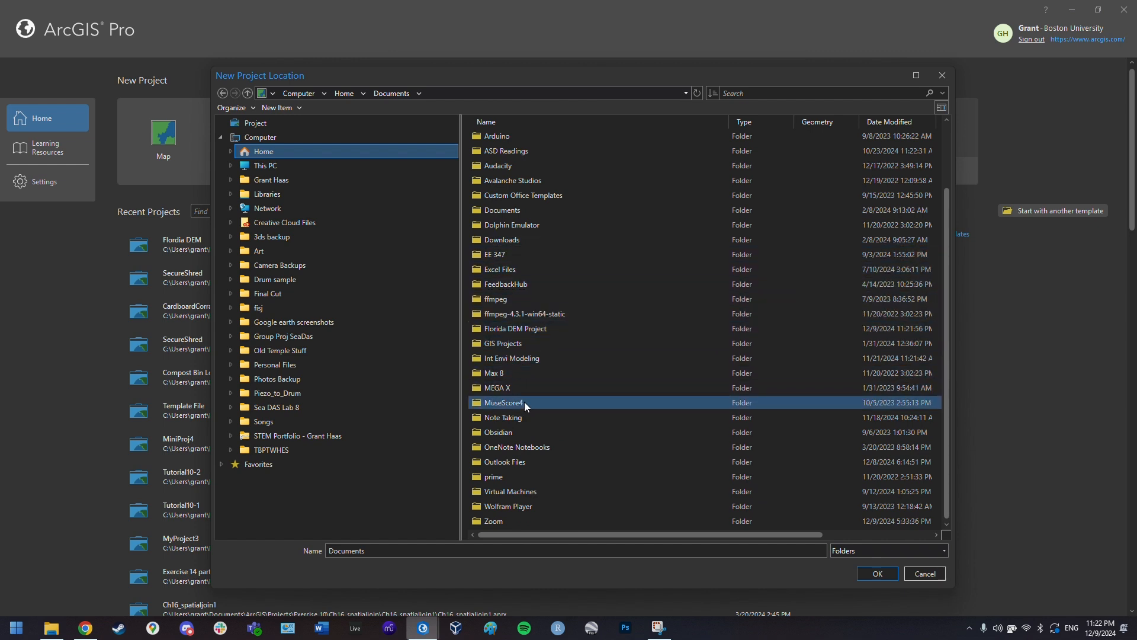
double_click(521, 329)
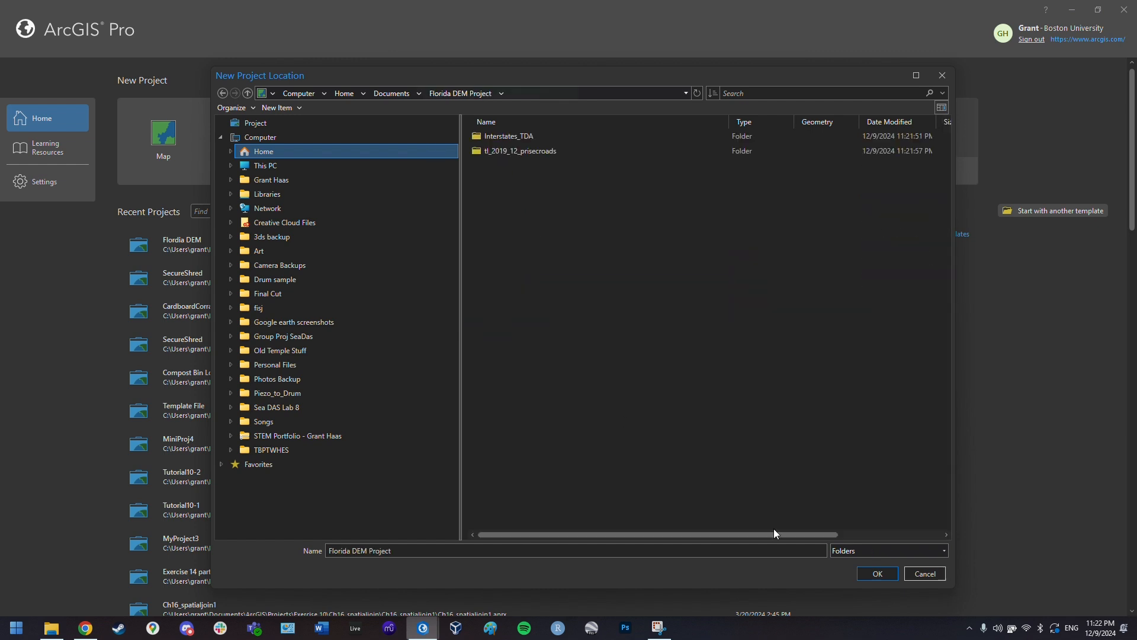
click(878, 574)
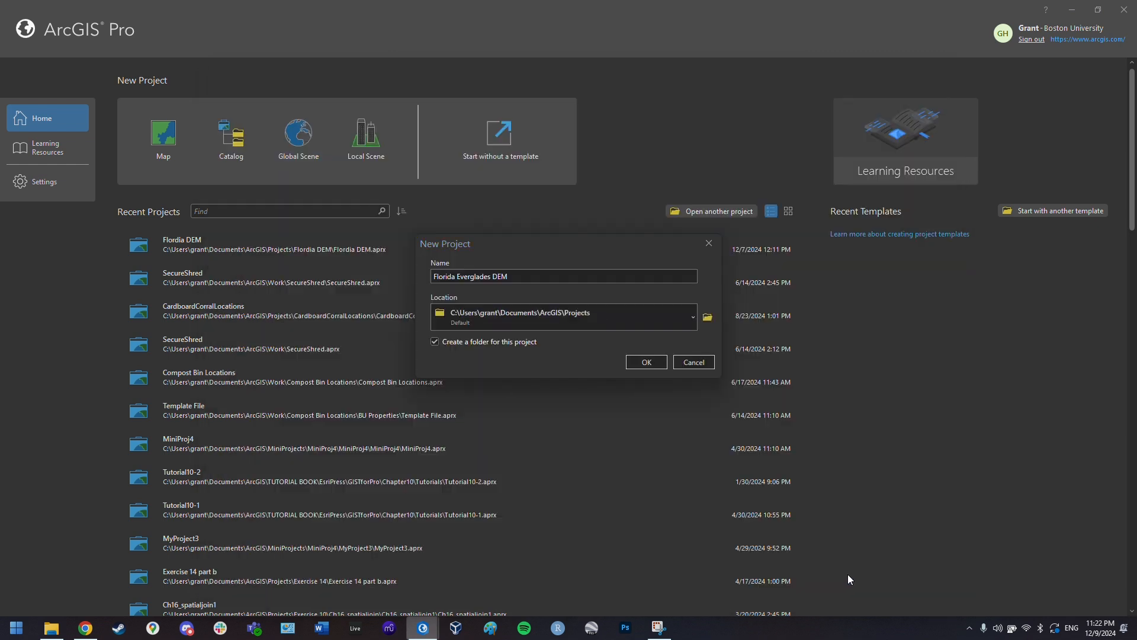
click(663, 363)
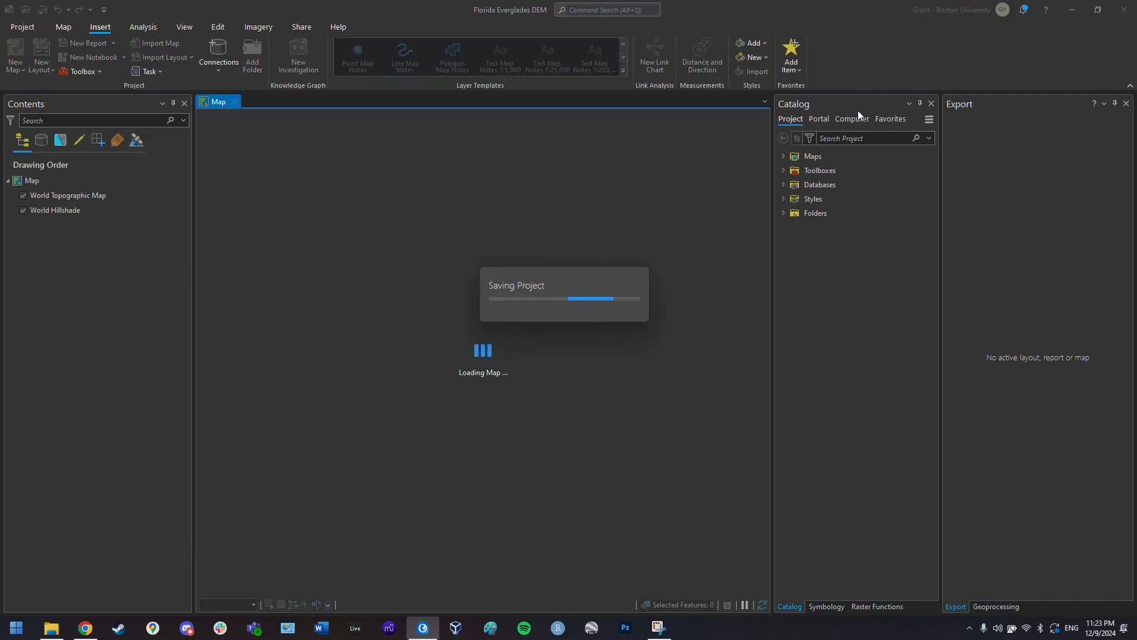
- Zoom the map in on Florida and switch the Catalog pane to Computer
scroll(616, 450, up, 4)
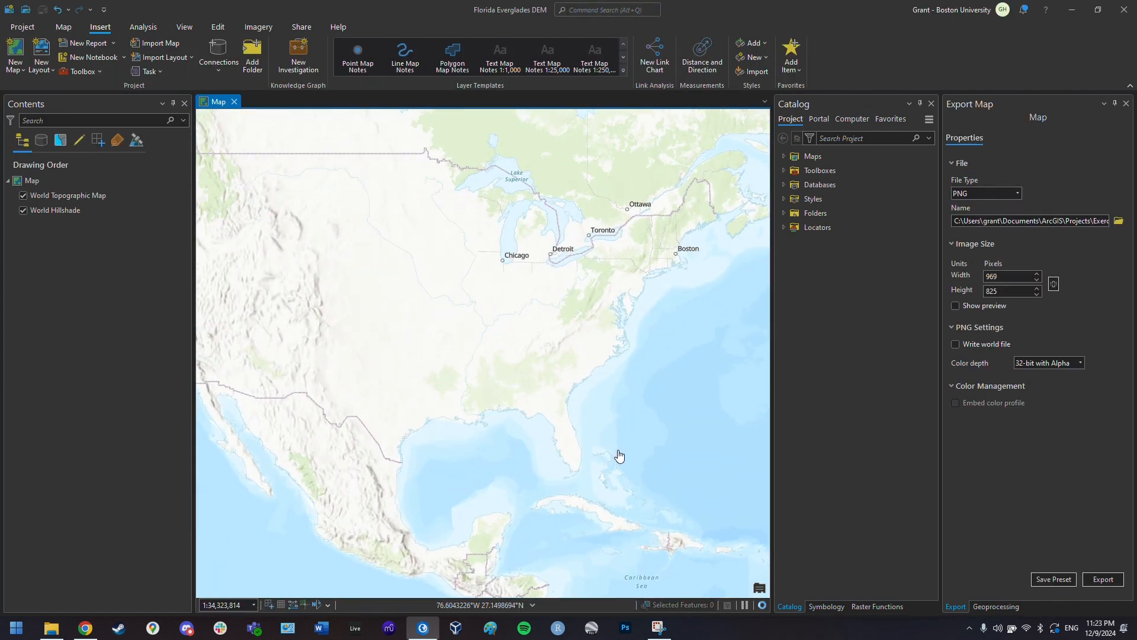
scroll(562, 460, up, 3)
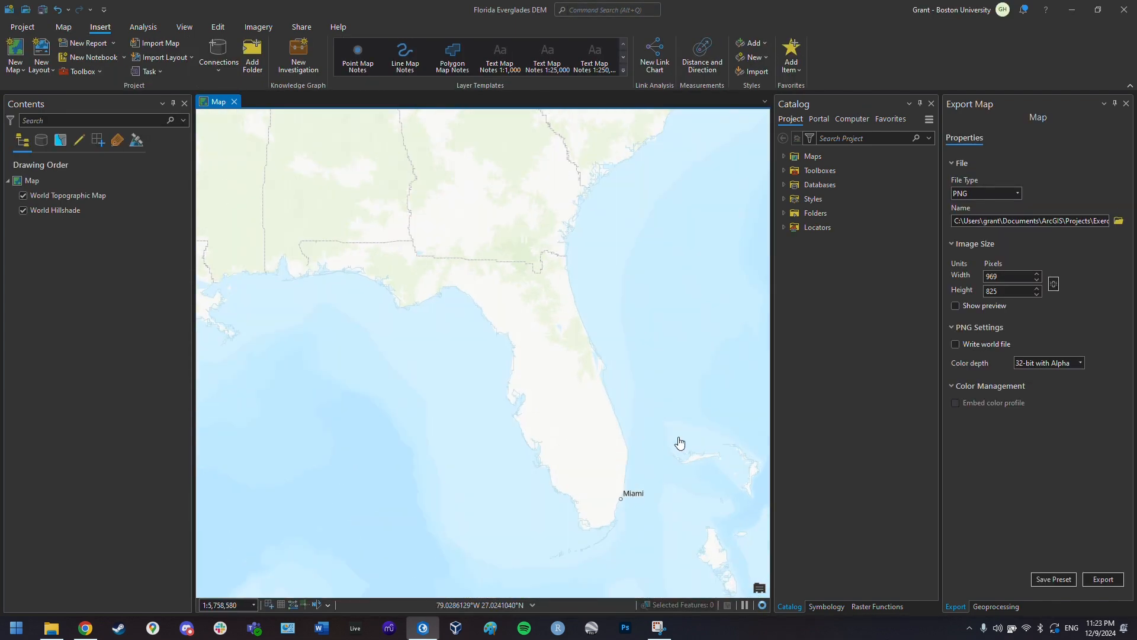
click(853, 118)
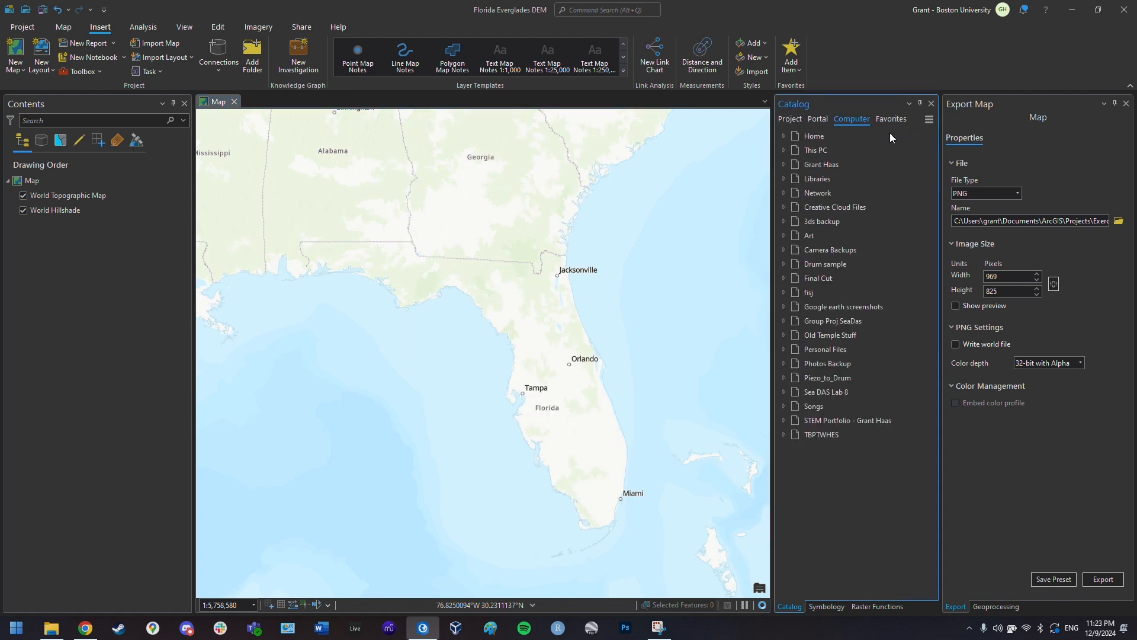
- Expand Home › Documents › Florida DEM Project › Interstates_TDA and add Interstates_TDA.shp to the map
click(785, 136)
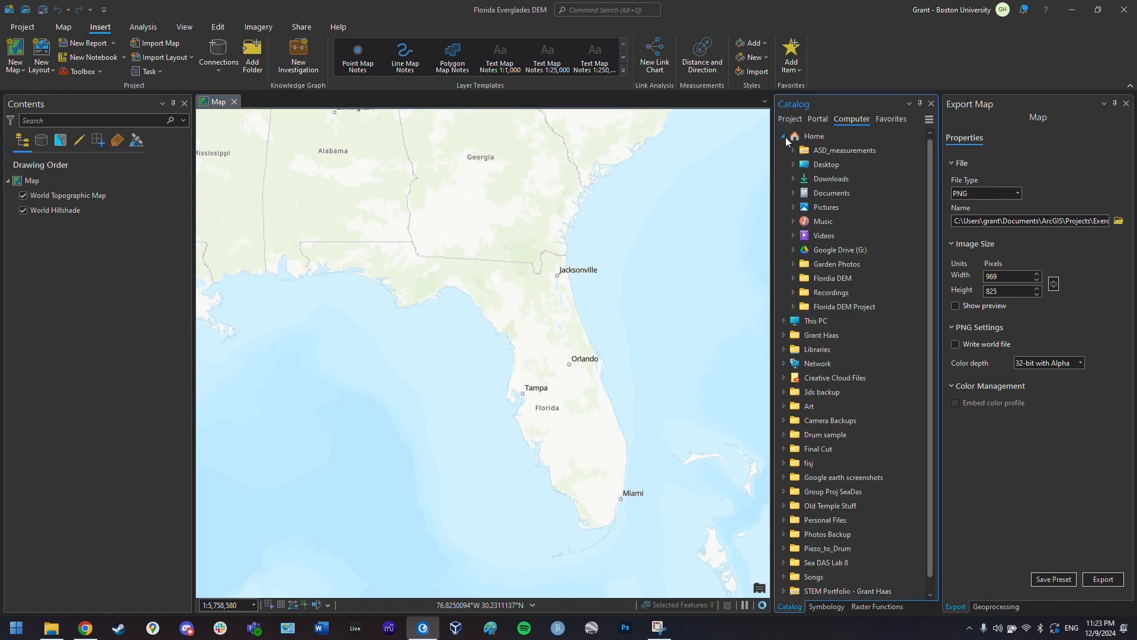
click(794, 193)
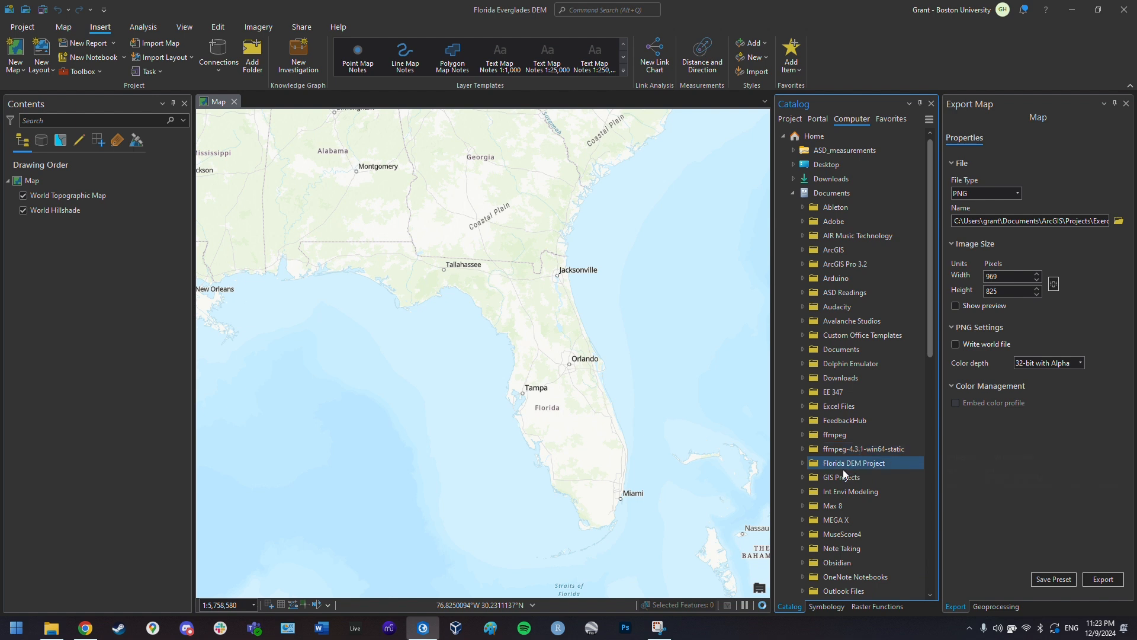
click(804, 464)
scroll(829, 438, down, 2)
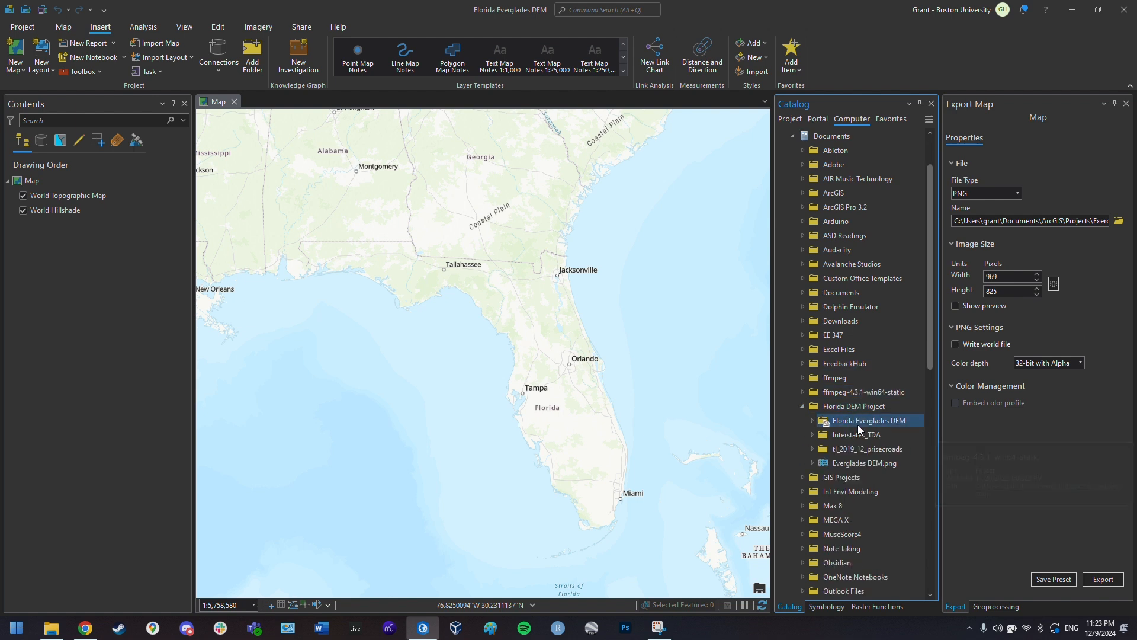
click(812, 436)
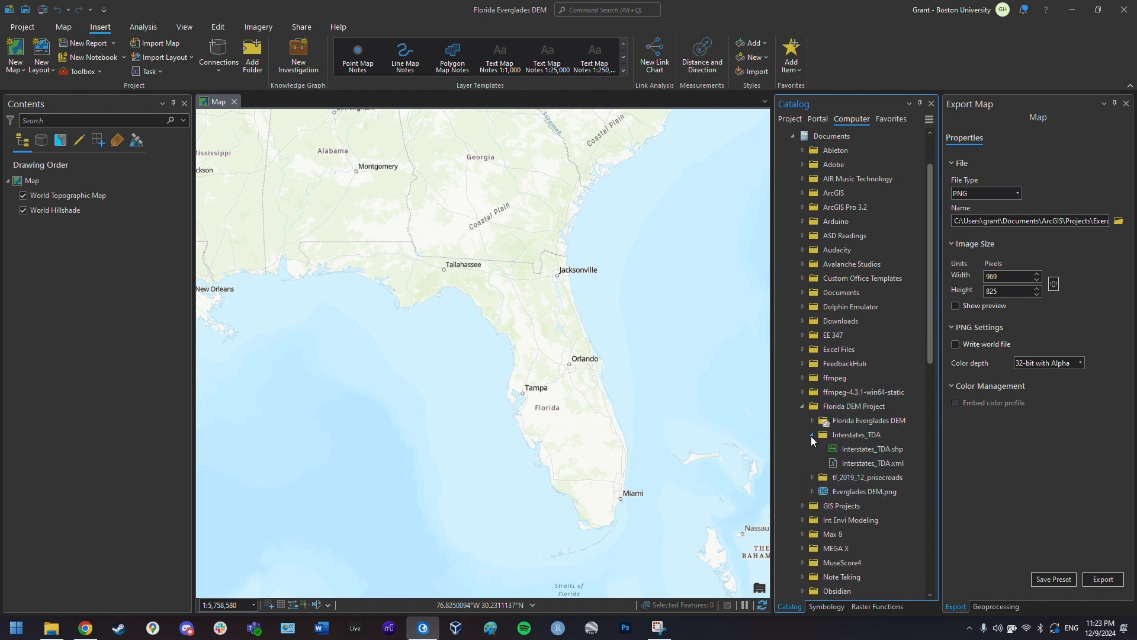
click(891, 450)
drag(893, 449, 111, 195)
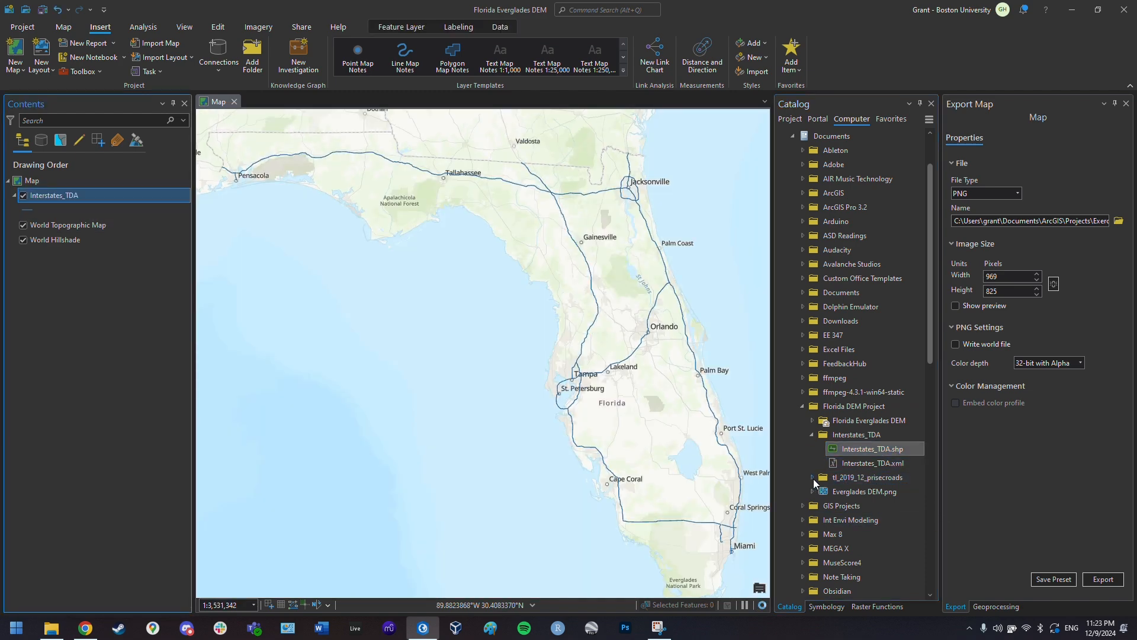
- Add the tl_2019_12_prisecroads shapefile to the map above the basemap
click(813, 477)
click(895, 493)
drag(900, 492, 587, 422)
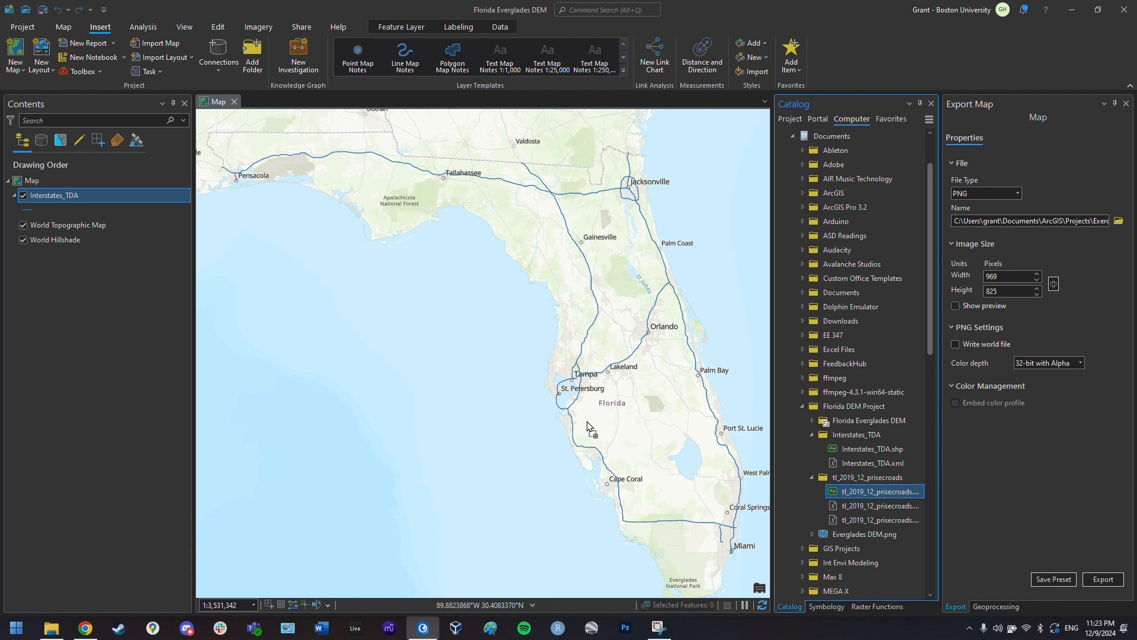
drag(137, 222, 127, 220)
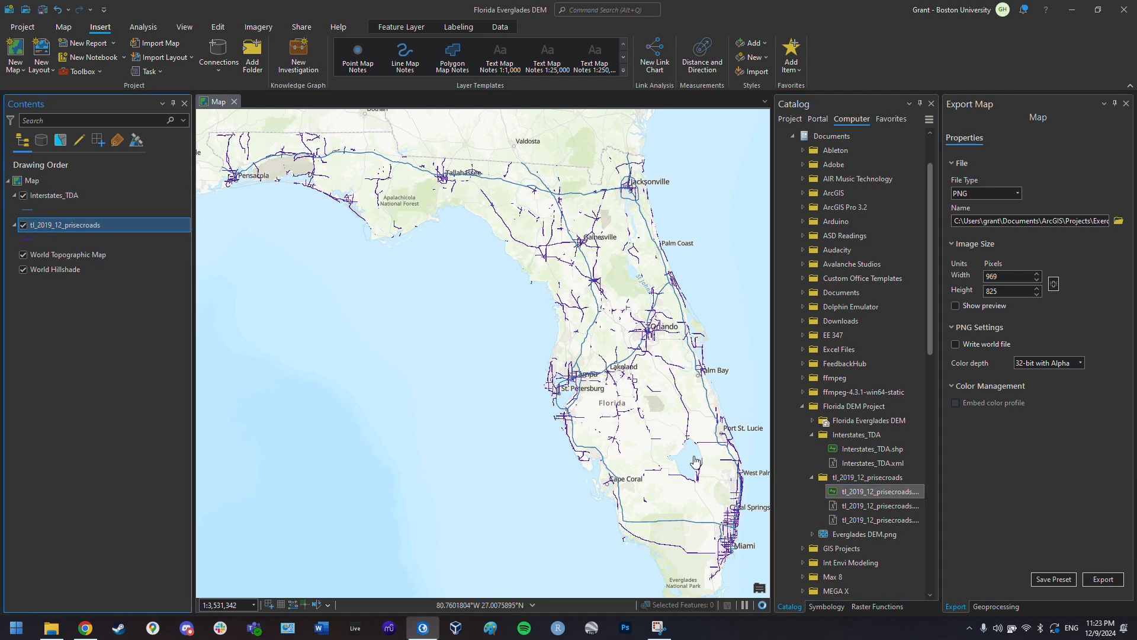
- Pan to southern Florida and add Everglades DEM.png below the road layers
drag(694, 460, 552, 373)
scroll(556, 395, up, 2)
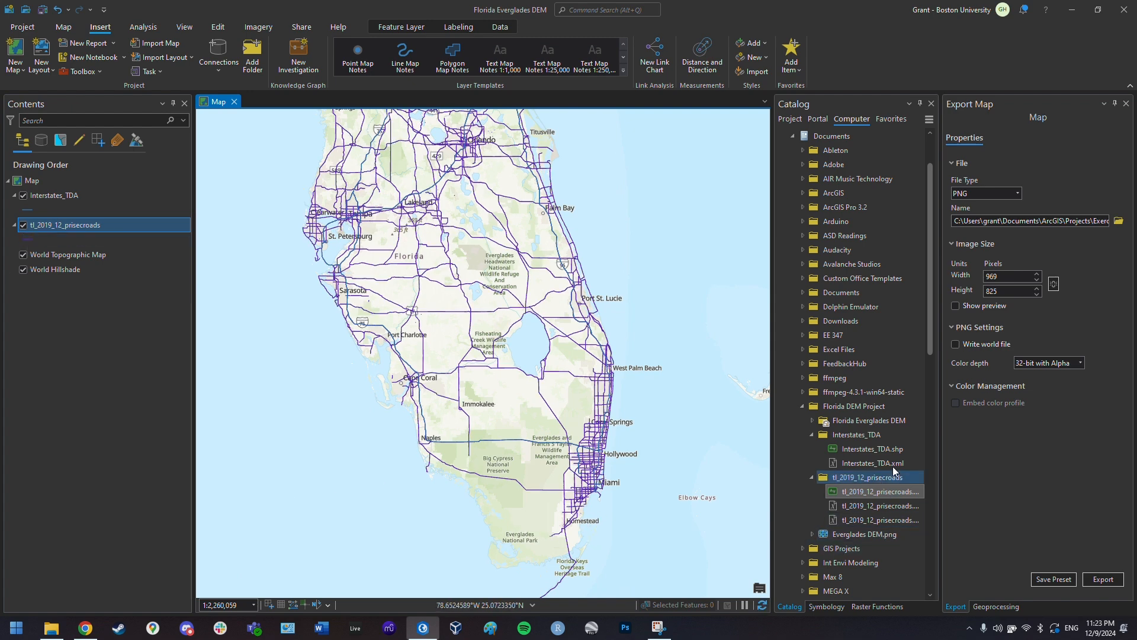
click(834, 535)
drag(905, 535, 82, 244)
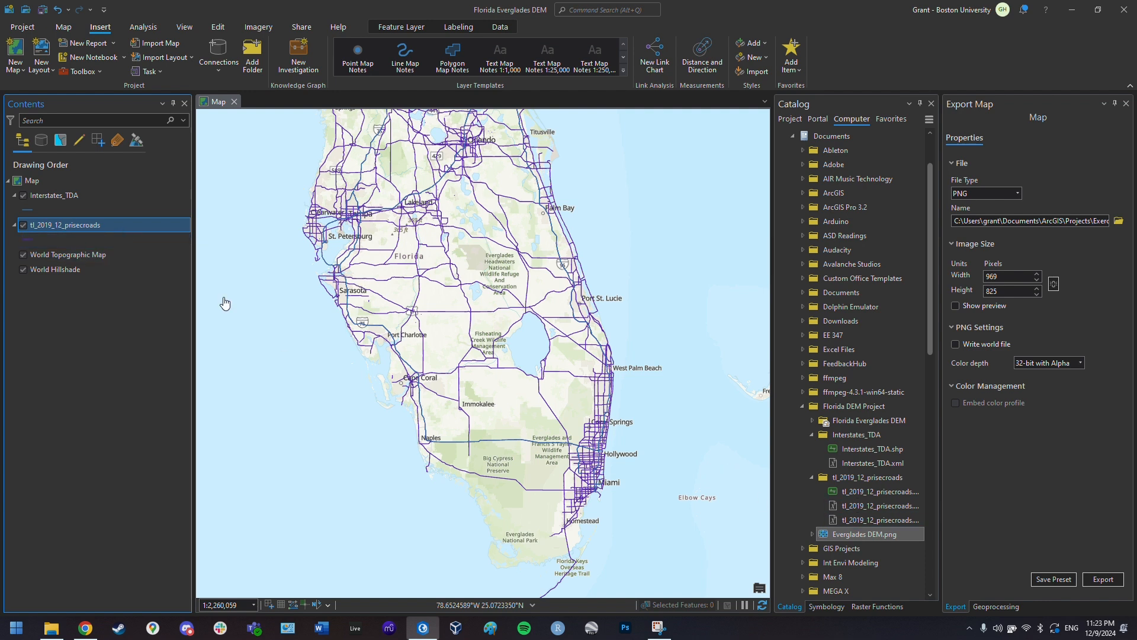
- Add Everglades DEM.png to the map beneath the road layers and build its pyramids
click(901, 539)
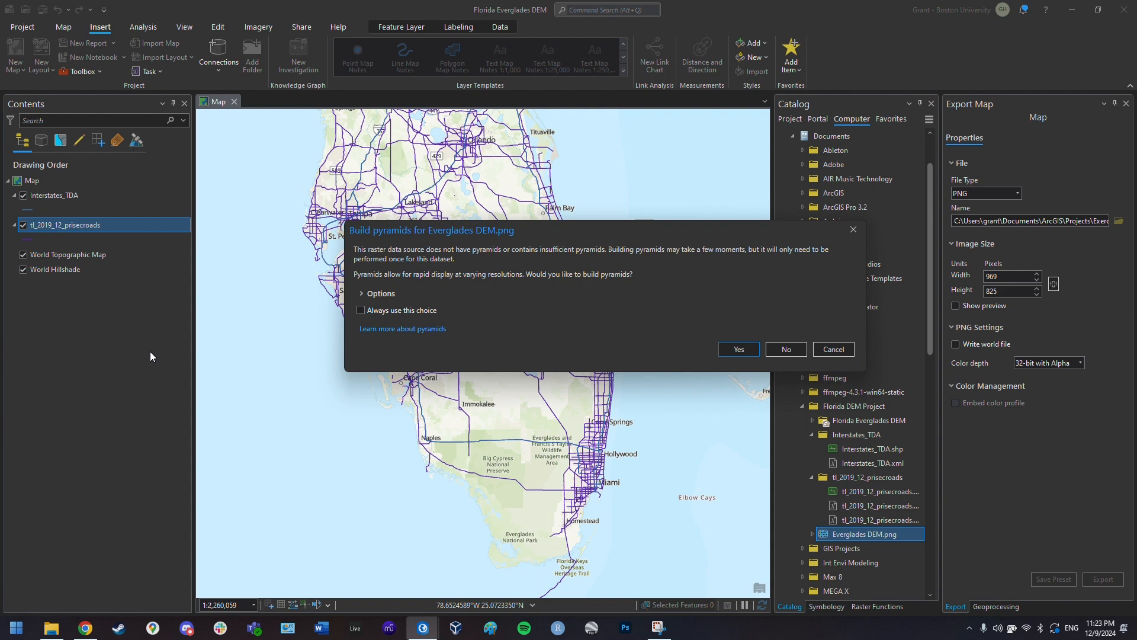
click(739, 349)
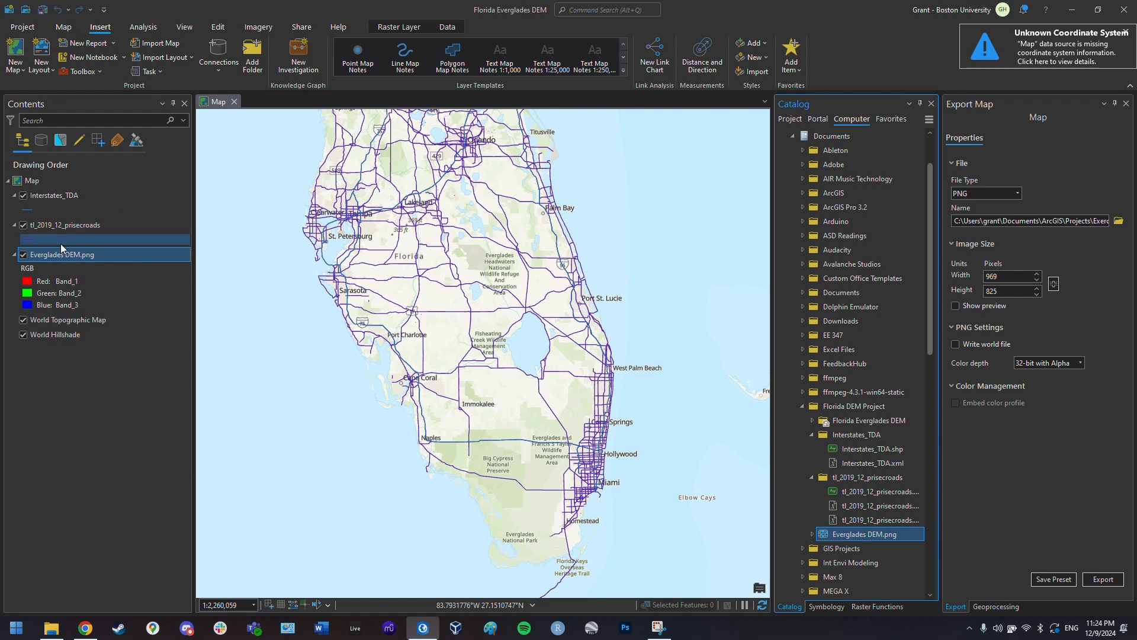
drag(453, 422, 466, 385)
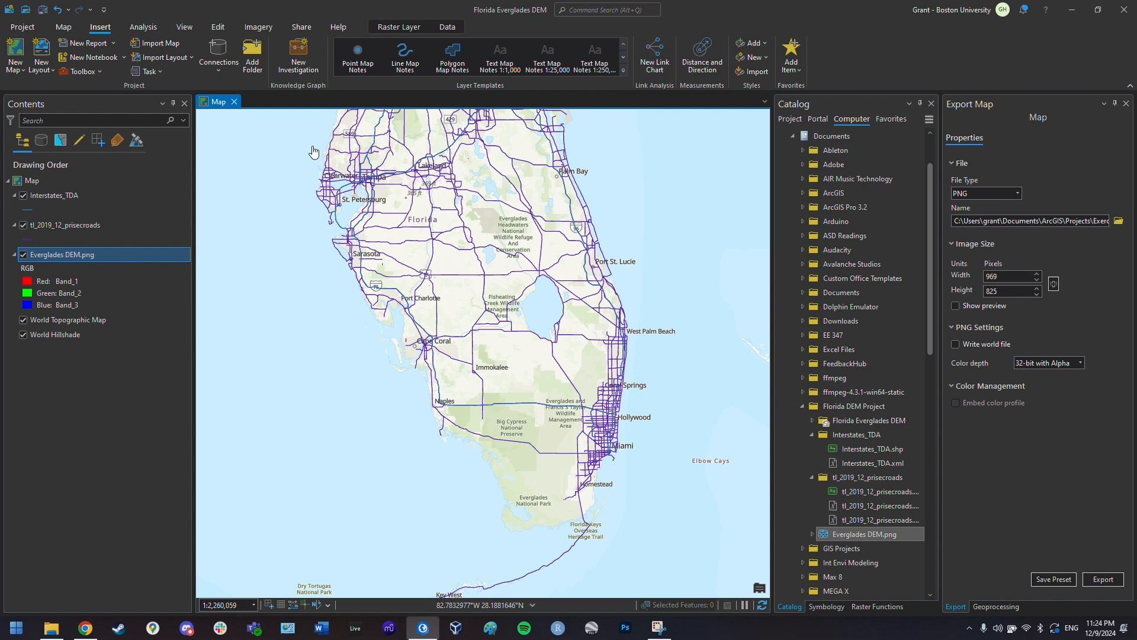
- Start georeferencing Everglades DEM.png and fit it to the current display extent over south Florida
click(258, 28)
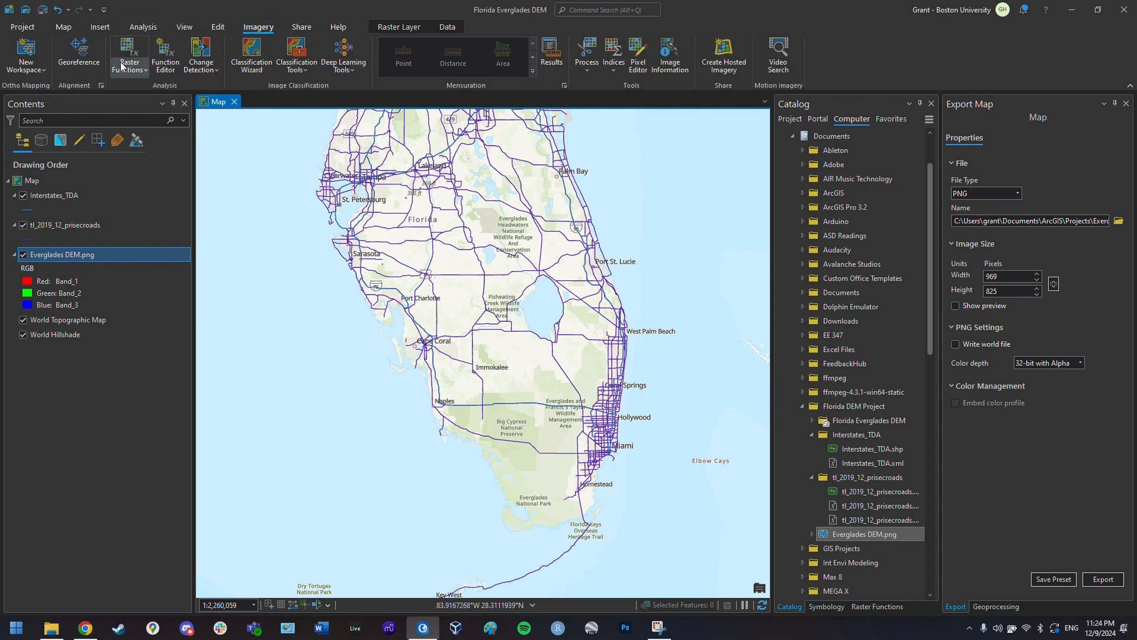
click(76, 61)
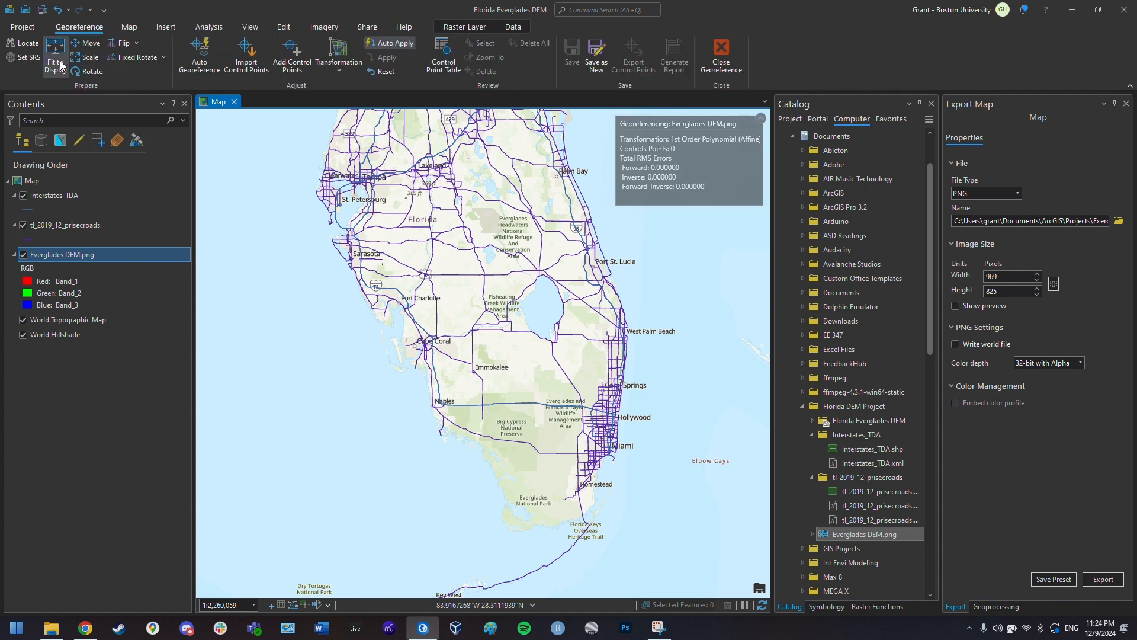
click(60, 64)
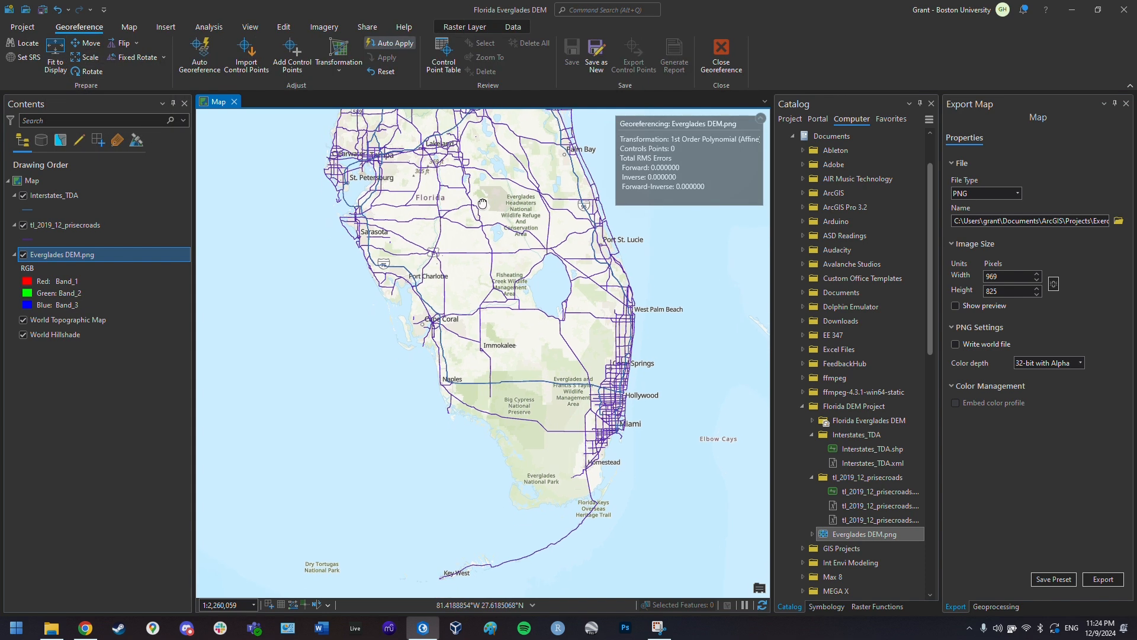
click(63, 54)
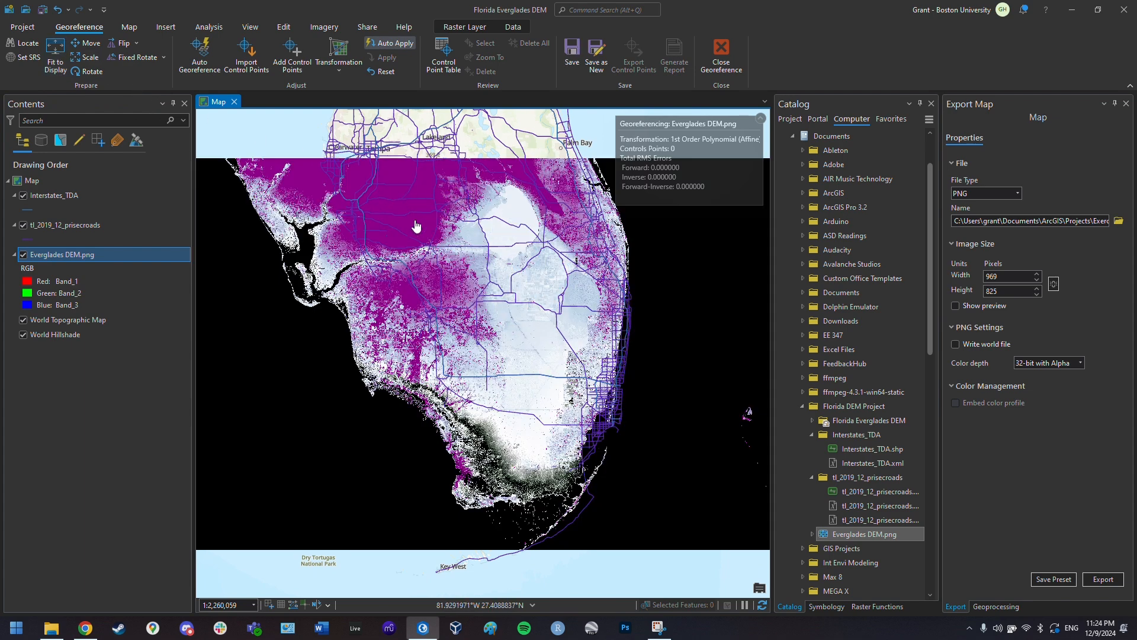
scroll(386, 213, down, 2)
drag(368, 185, 407, 376)
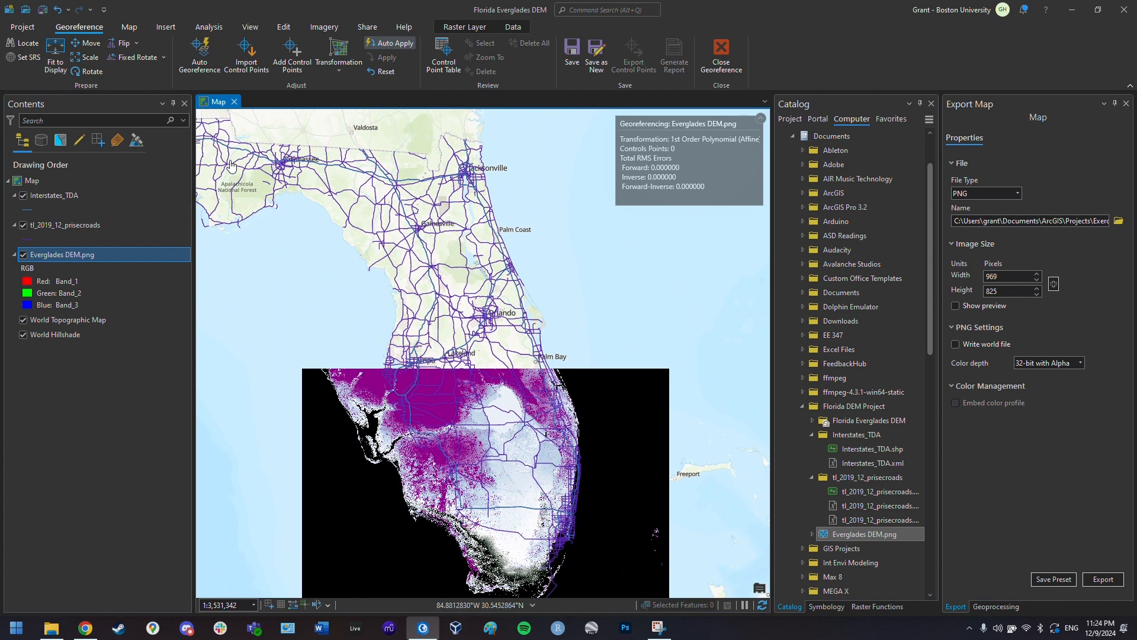
drag(231, 167, 347, 202)
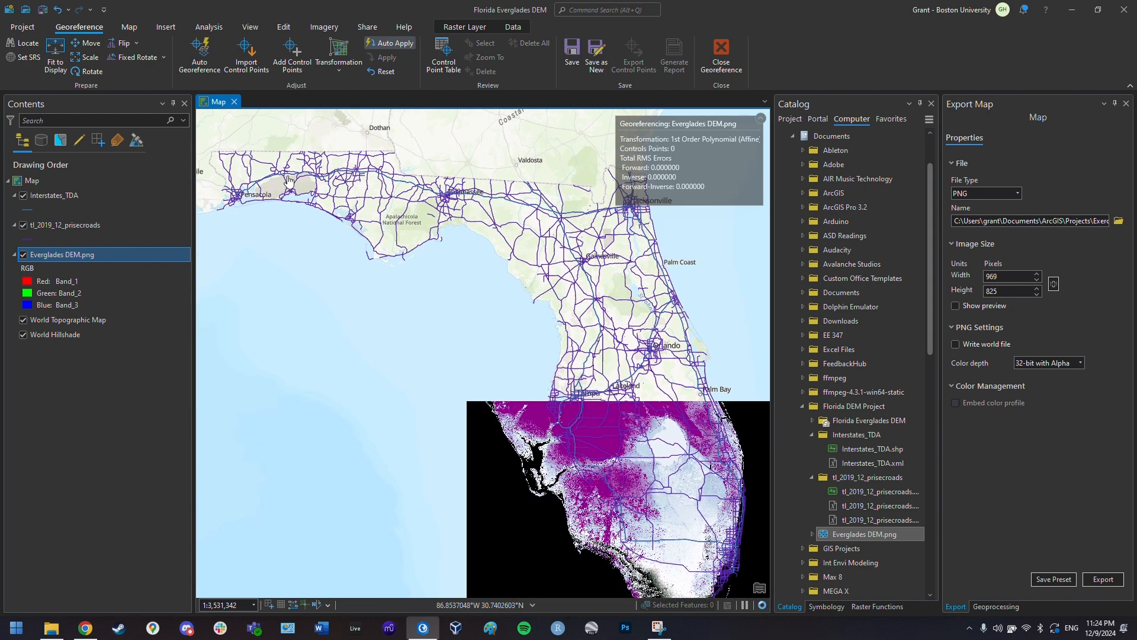
click(24, 254)
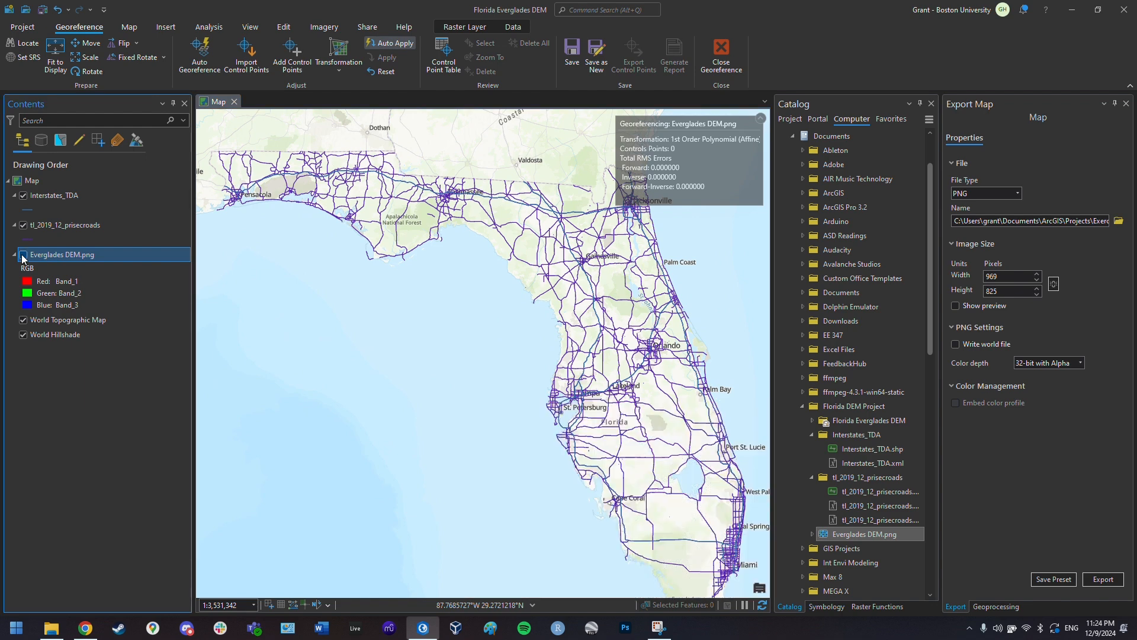
click(23, 255)
click(23, 255)
drag(616, 541, 492, 386)
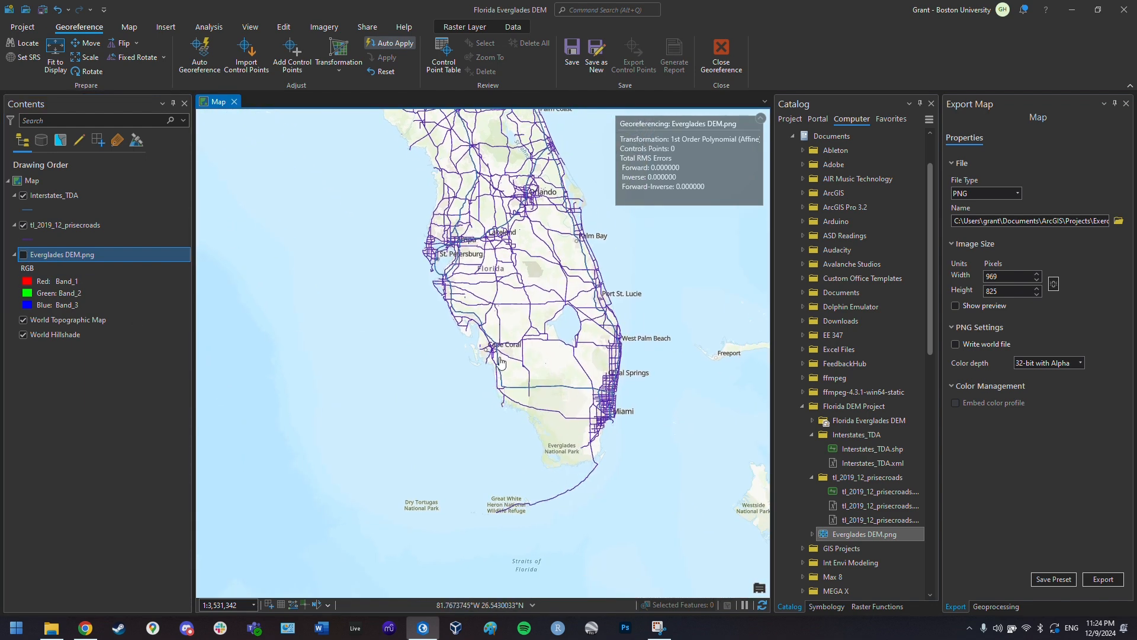
drag(548, 276, 529, 313)
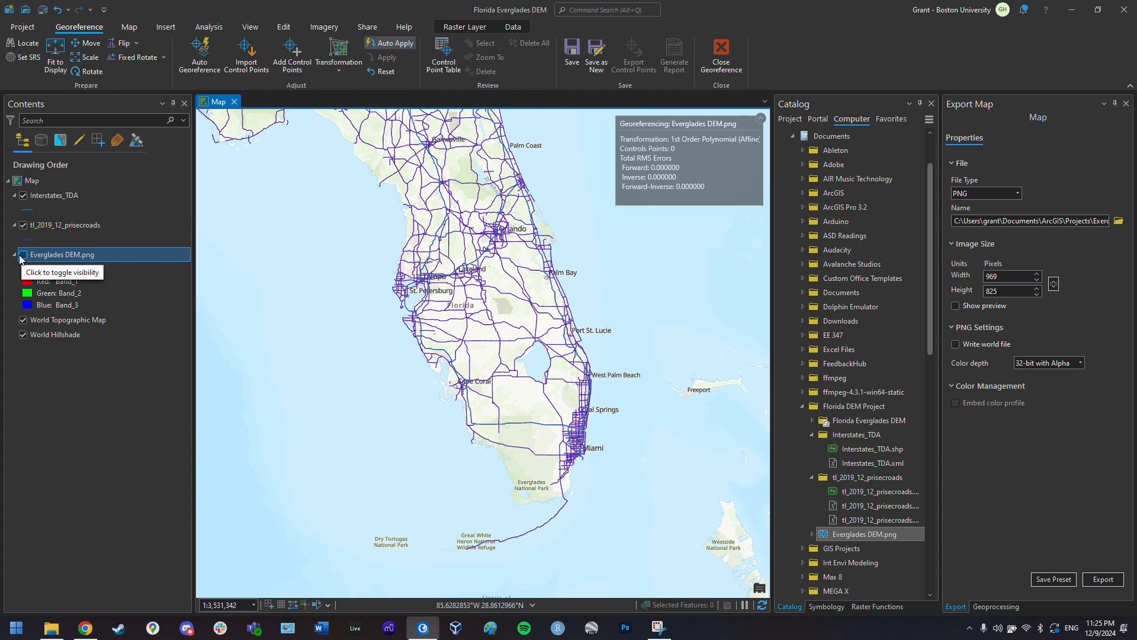
scroll(528, 332, up, 2)
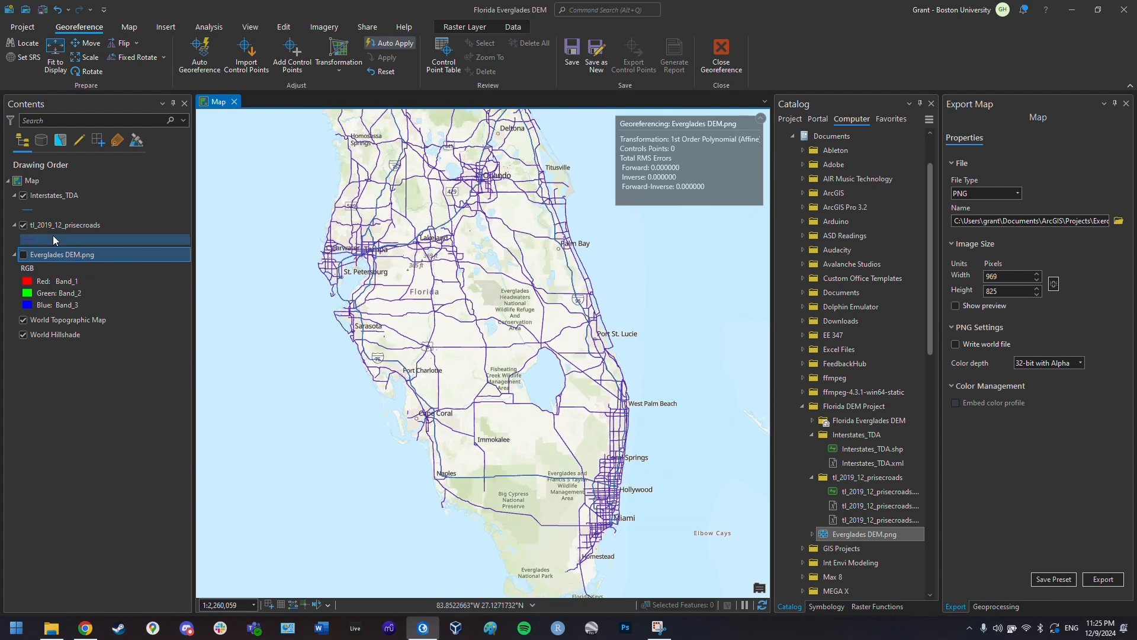
click(24, 255)
drag(512, 386, 545, 334)
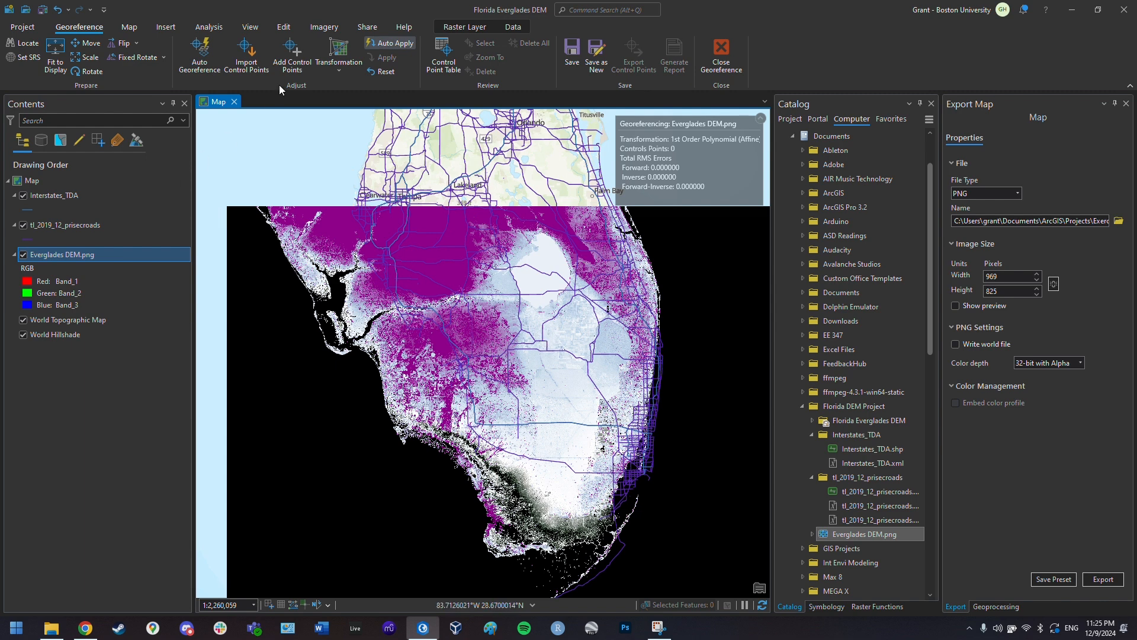
- Move the DEM down and right over south Florida and shrink it around its centre
click(304, 67)
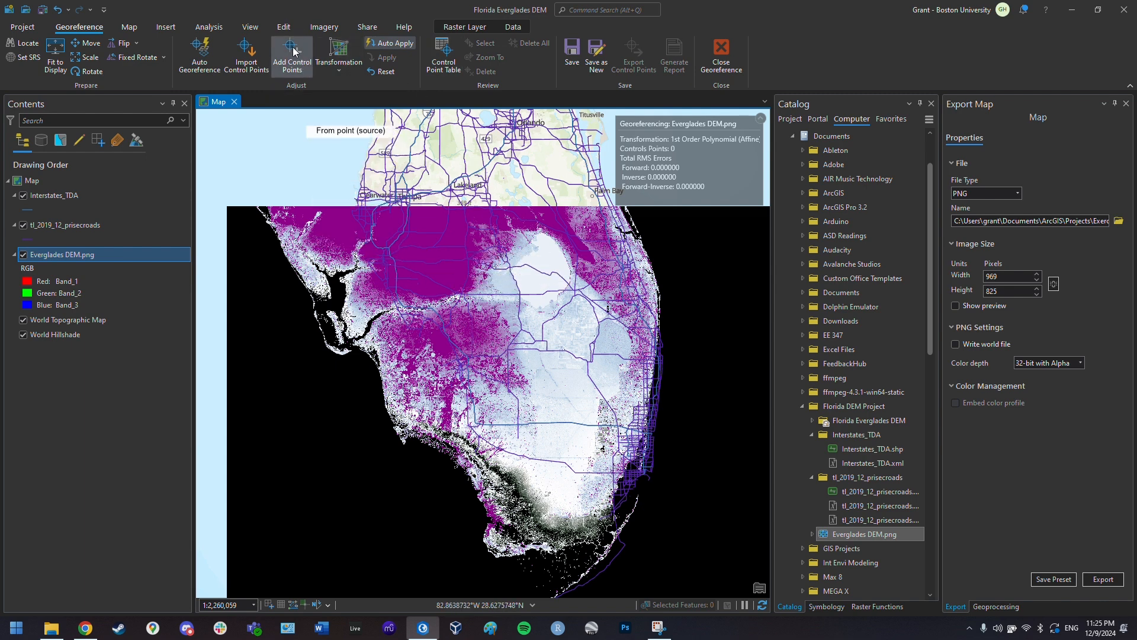
click(86, 45)
drag(454, 314, 493, 365)
scroll(493, 365, down, 3)
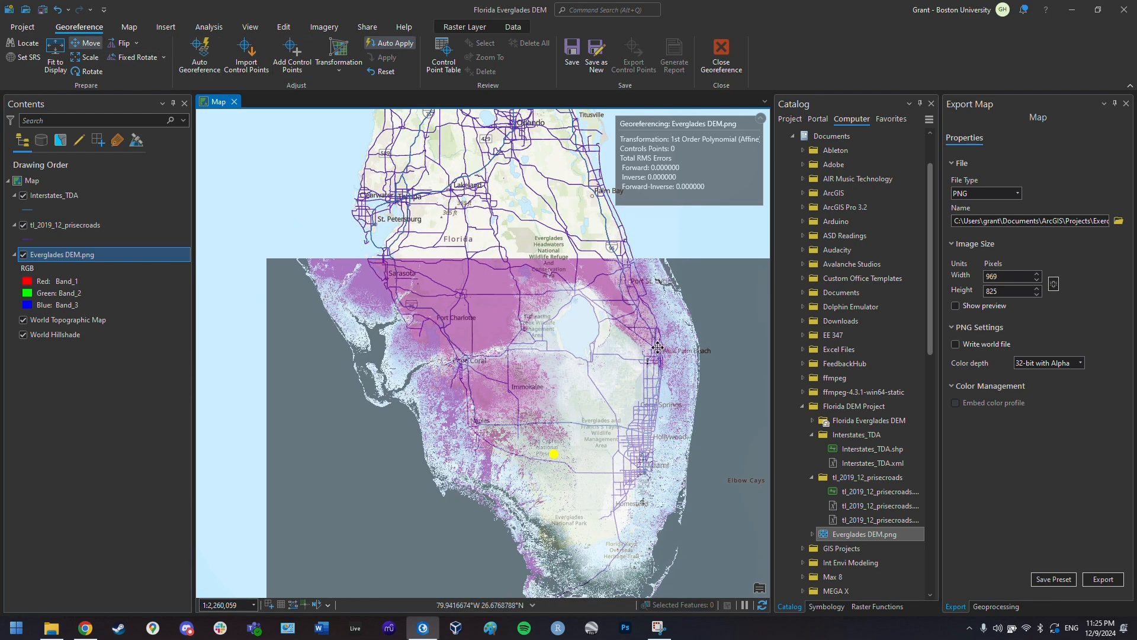
click(86, 57)
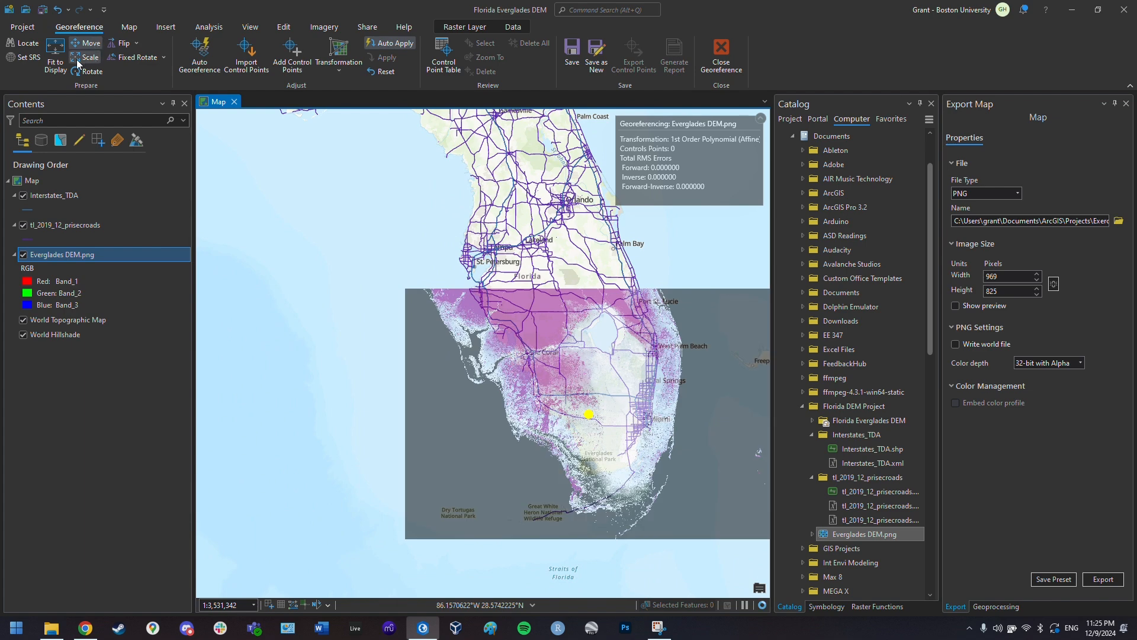
drag(402, 287, 449, 319)
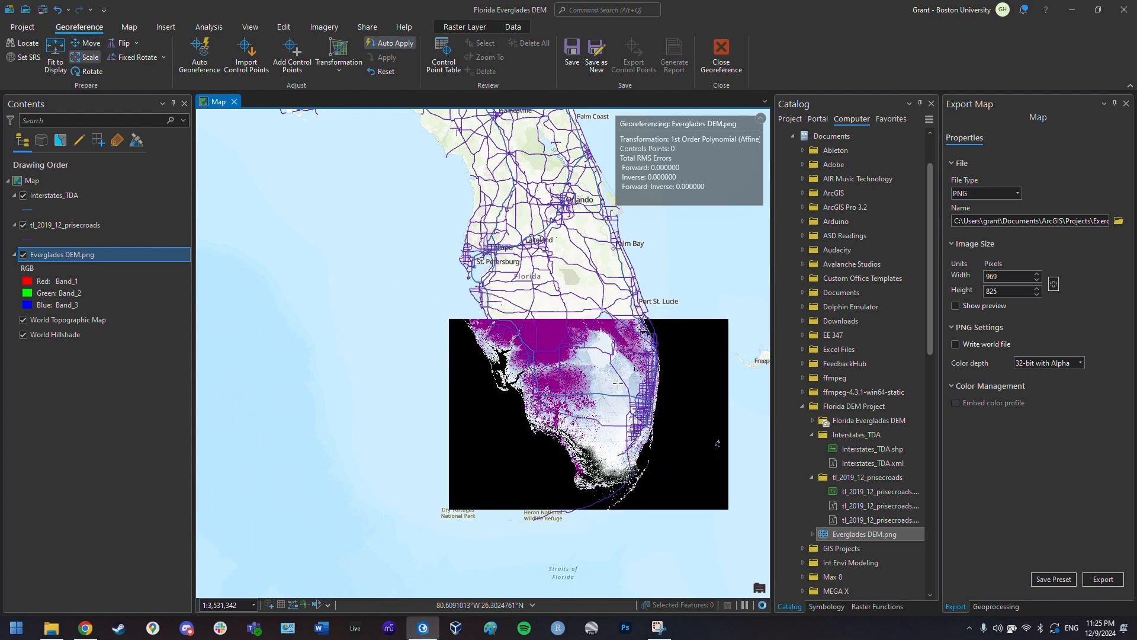
scroll(760, 495, up, 2)
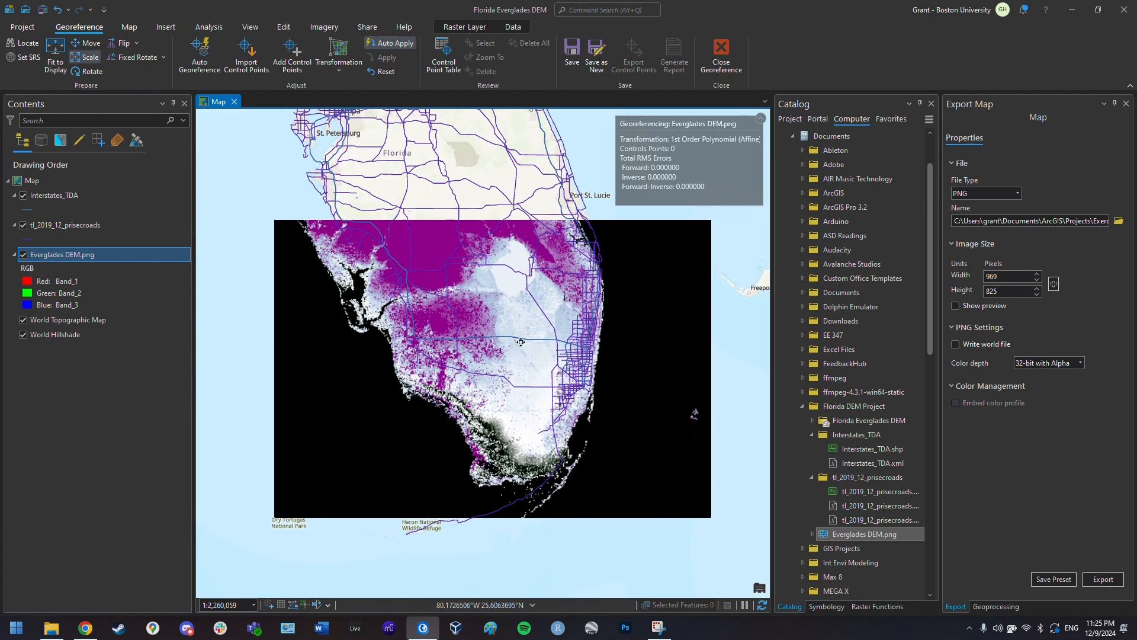
- Fine-tune the DEM onto the coastline, nudging it up-left and enlarging it slightly after a visibility check
click(75, 43)
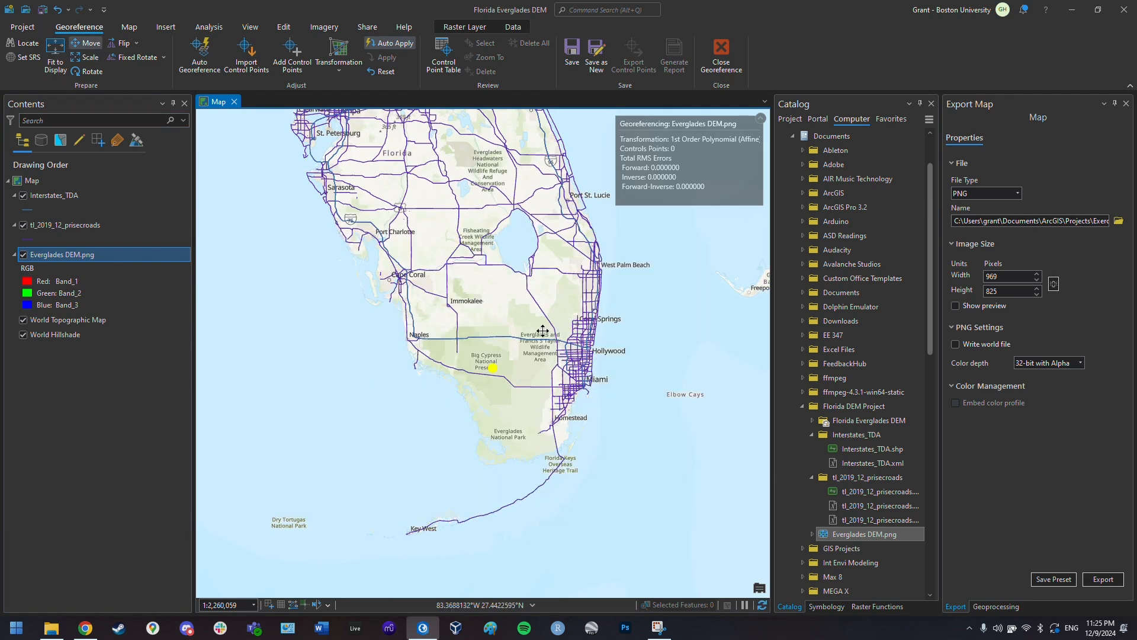
click(84, 57)
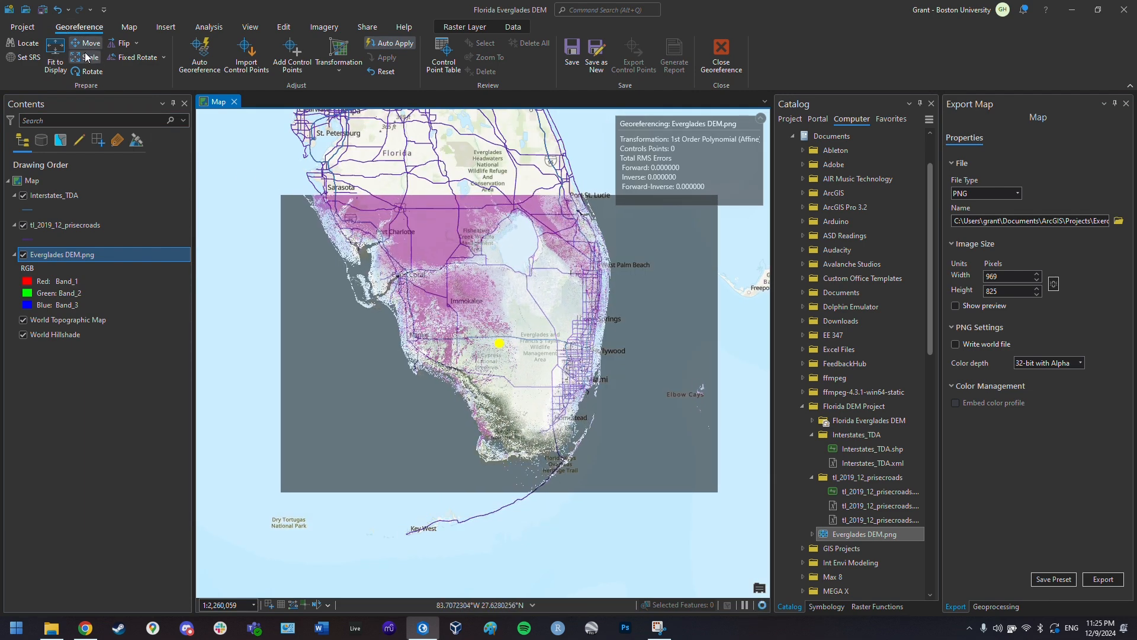
scroll(561, 239, up, 4)
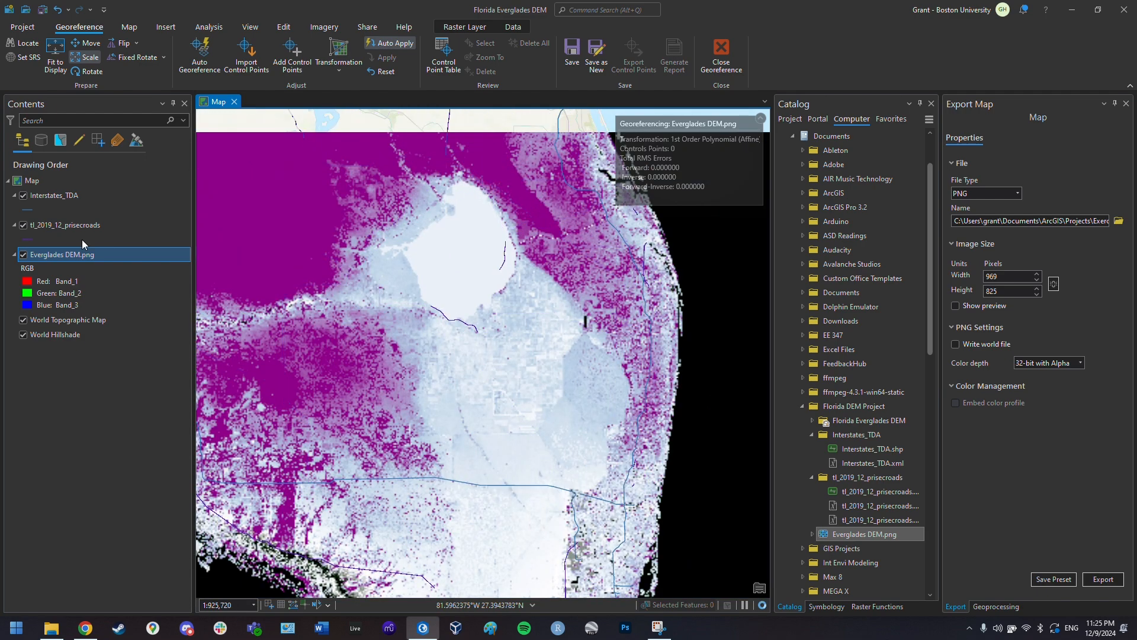
click(23, 255)
click(23, 255)
click(83, 44)
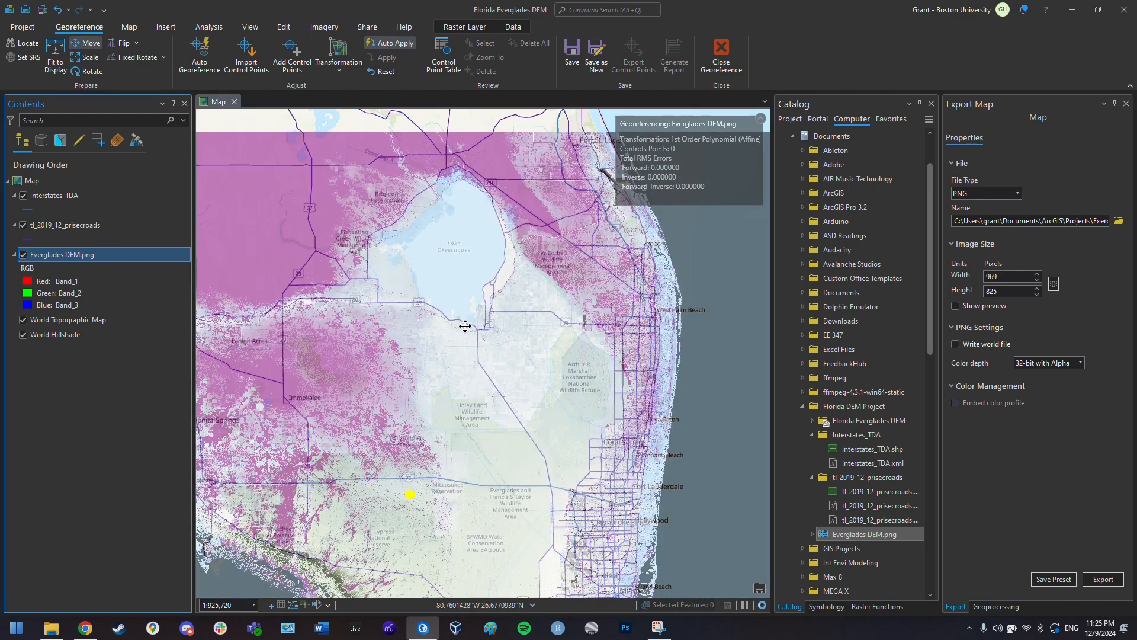
drag(465, 325, 459, 313)
scroll(583, 481, down, 3)
scroll(584, 481, down, 1)
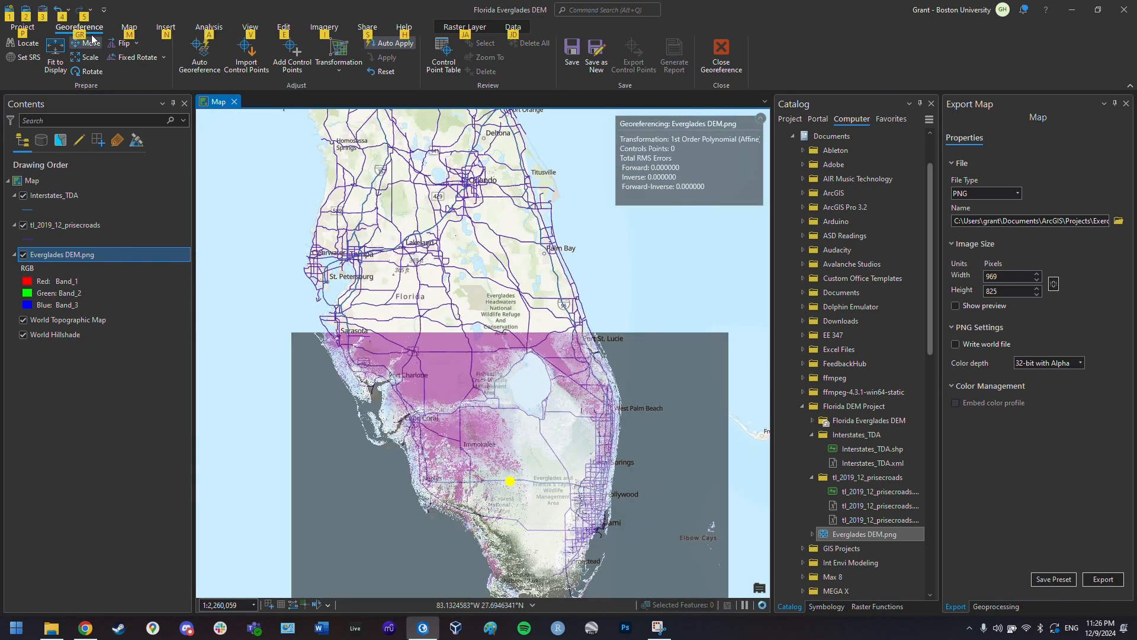
scroll(578, 311, down, 1)
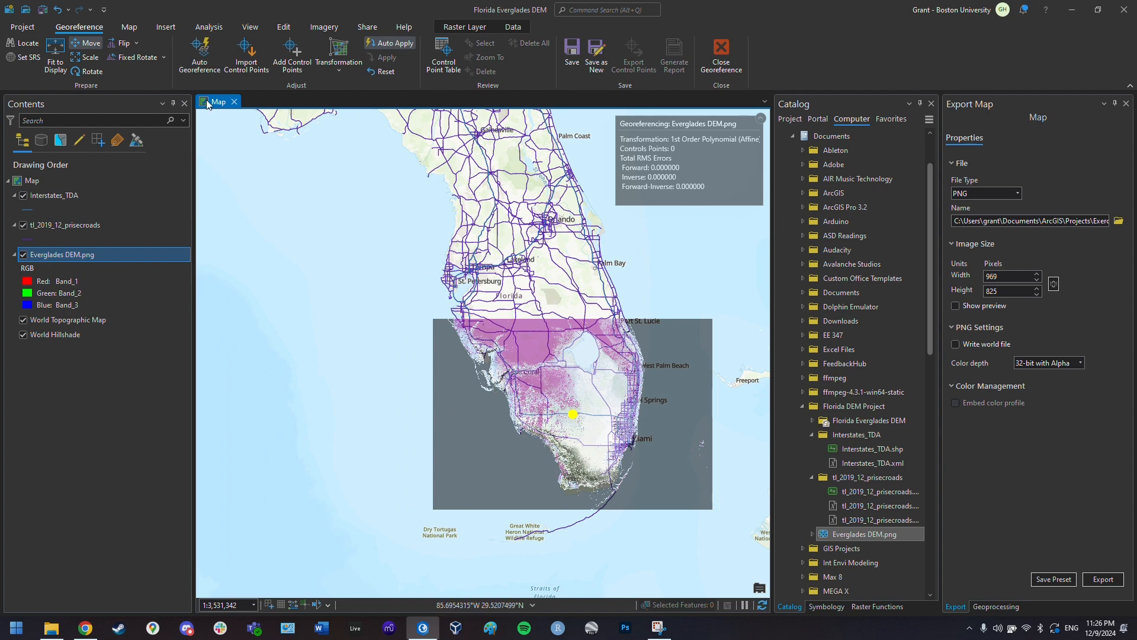
key(s)
drag(433, 508, 429, 512)
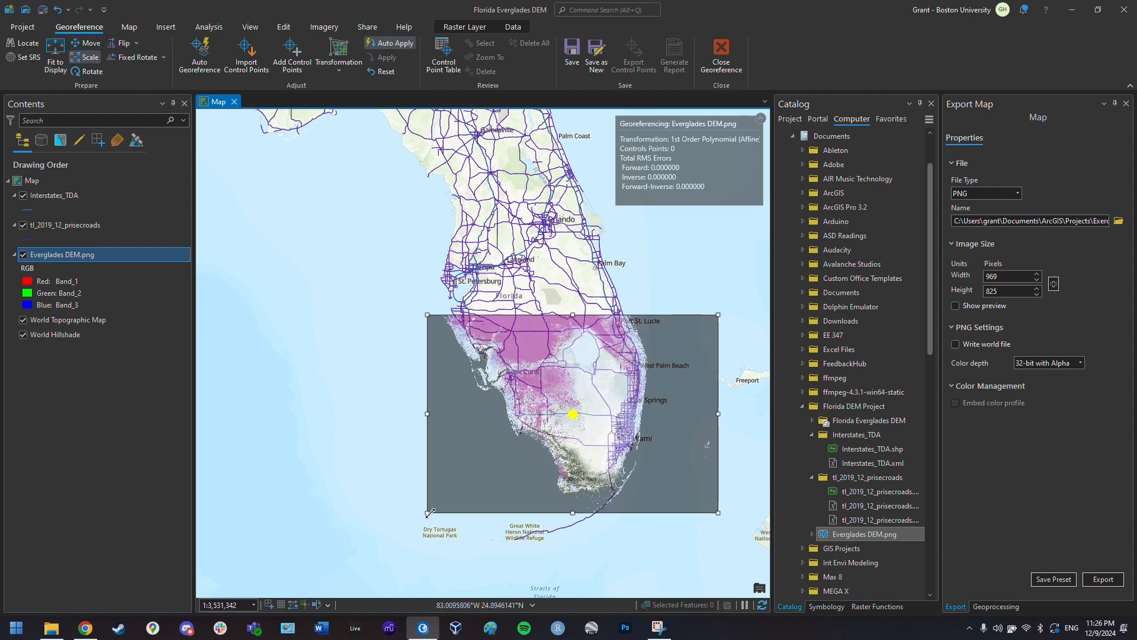
click(292, 53)
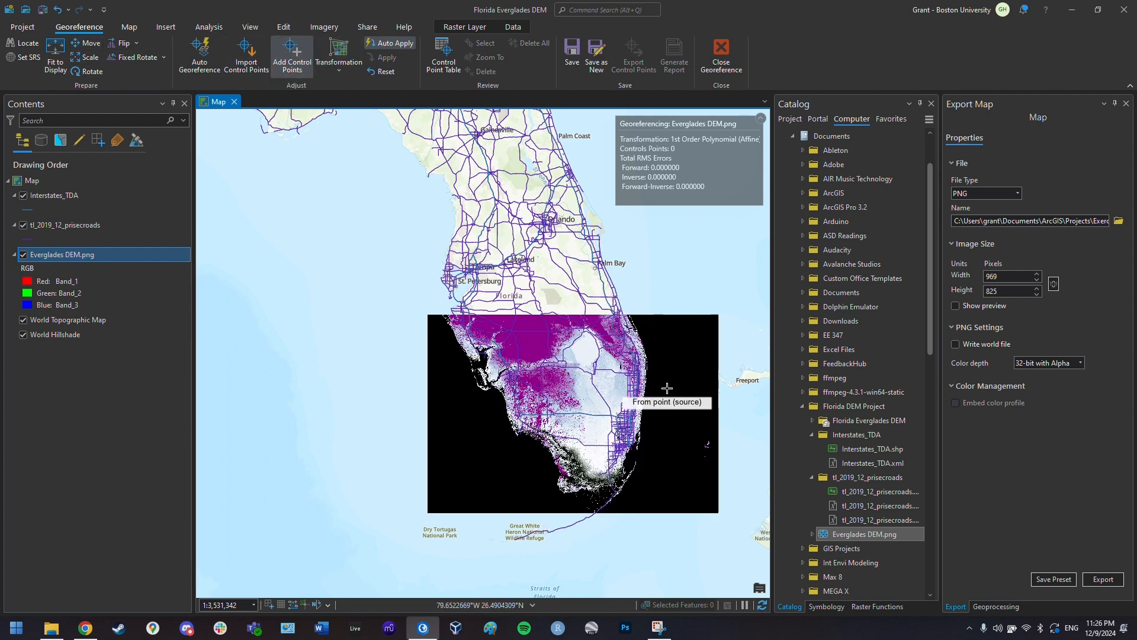
- Zoom to about 1:99,398 on the DEM's southwest Gulf coast near Sarasota
scroll(673, 385, up, 1)
scroll(517, 323, up, 2)
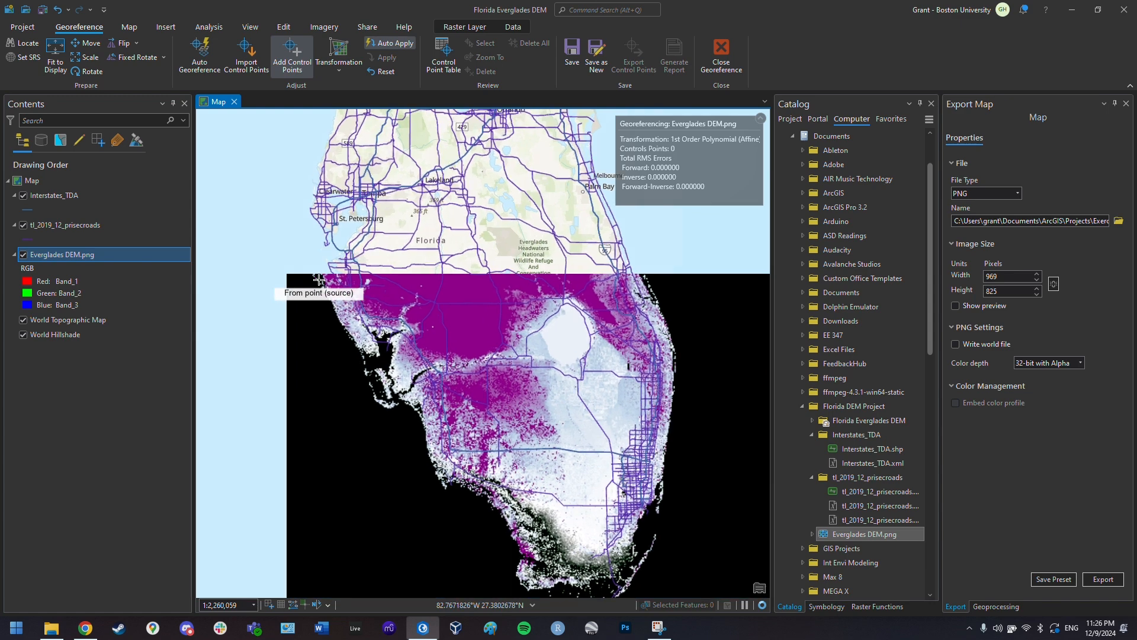
scroll(350, 260, up, 2)
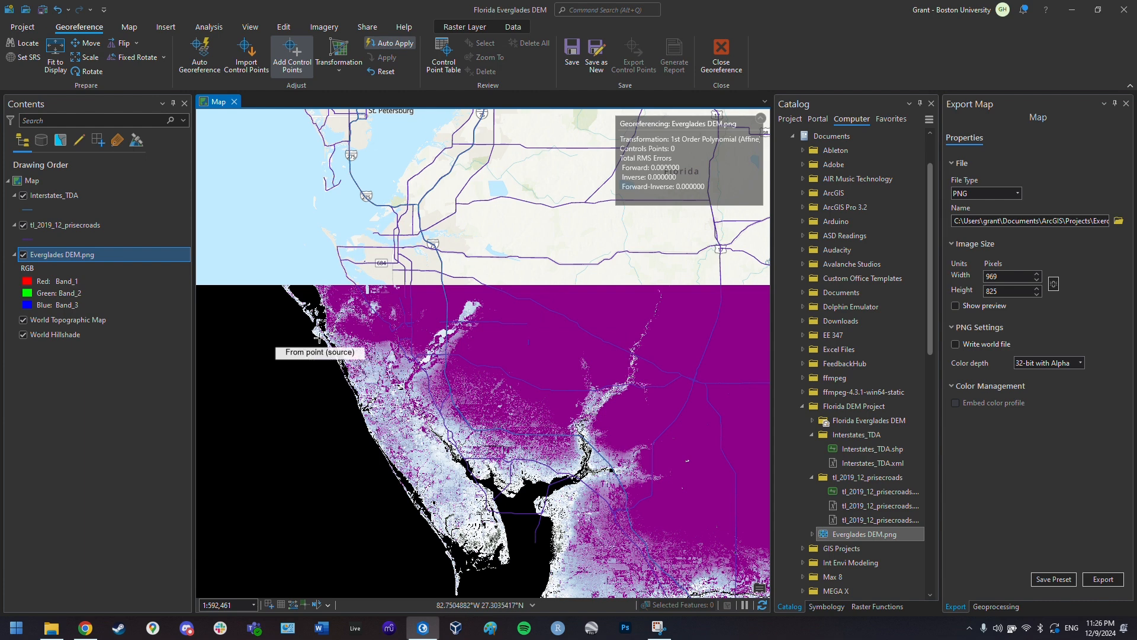
scroll(317, 333, up, 4)
key(alt)
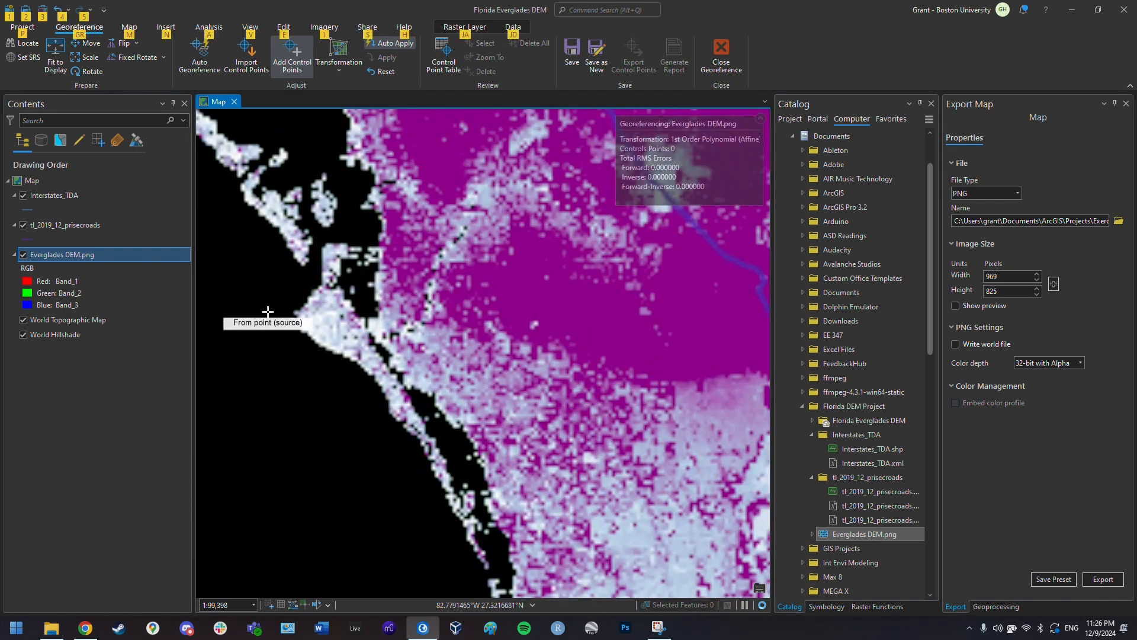
key(alt)
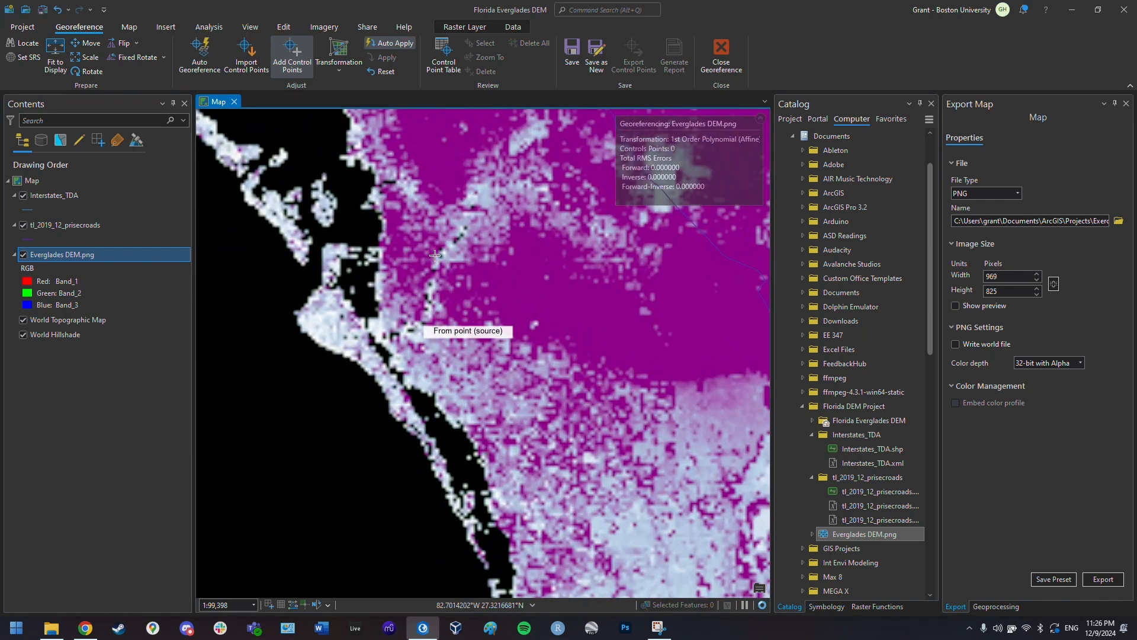
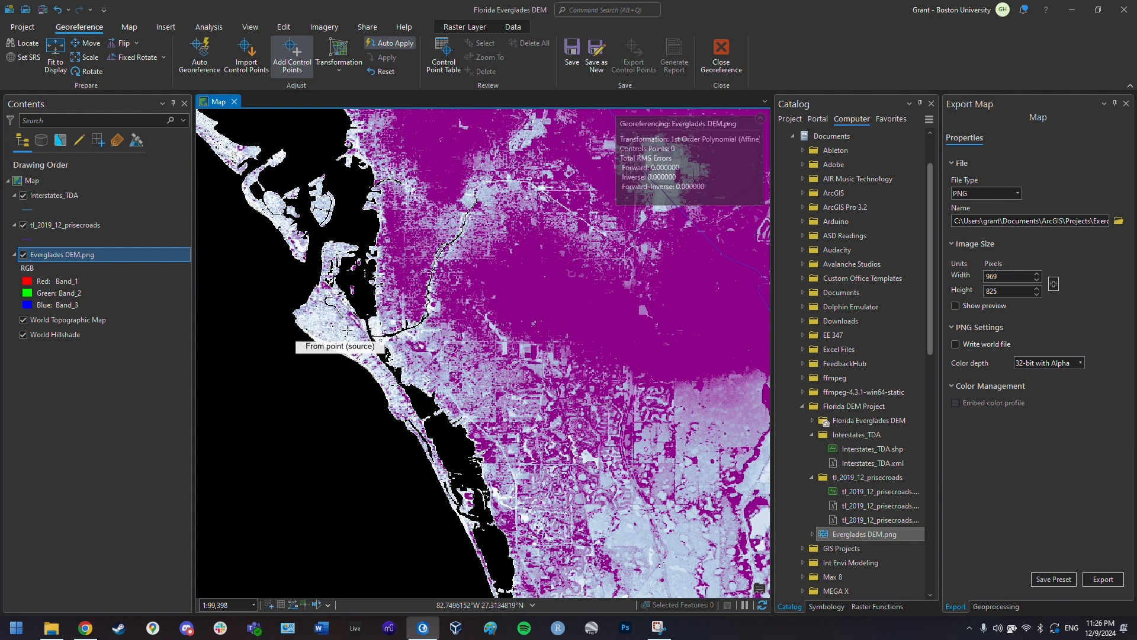
- Mark the source control point at the road junction on the Everglades DEM
scroll(379, 344, up, 3)
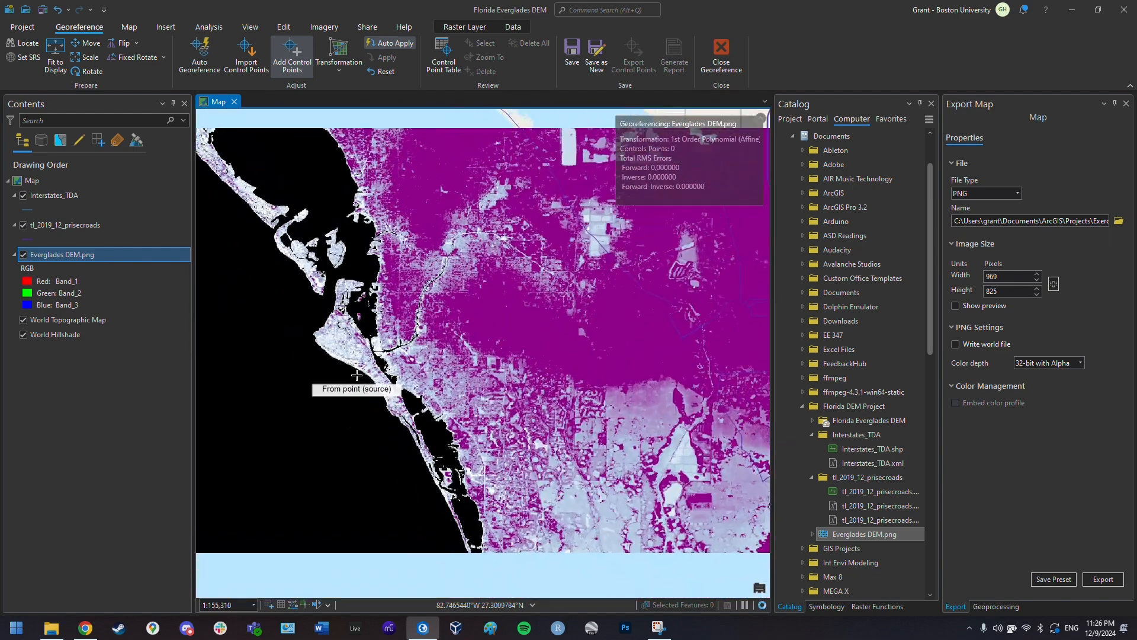
scroll(442, 269, up, 2)
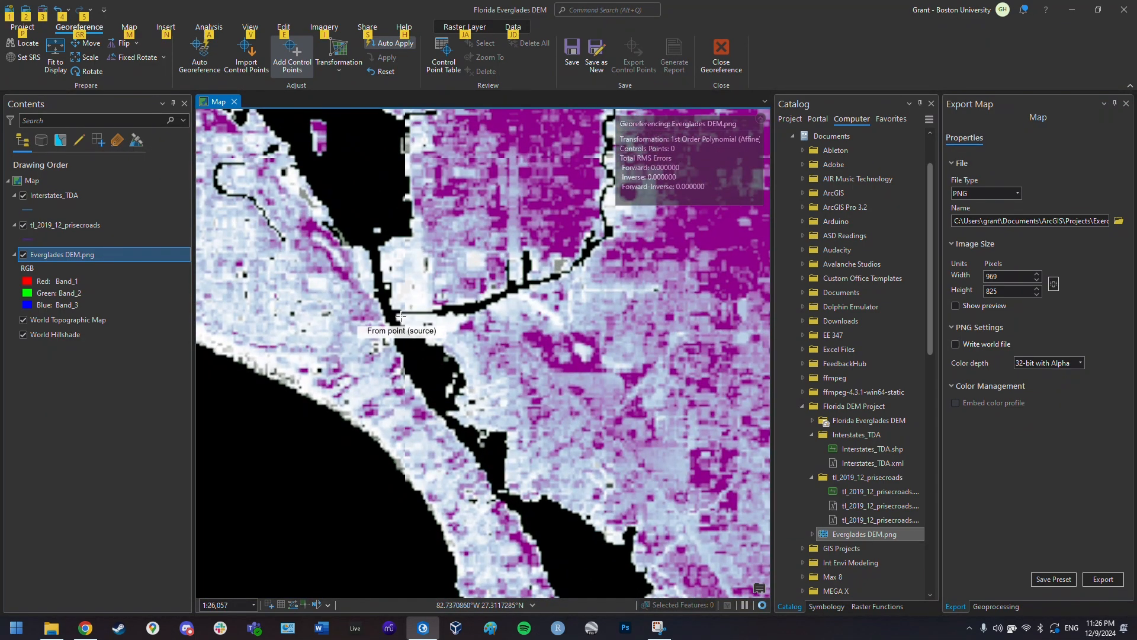
key(alt)
key(alt)
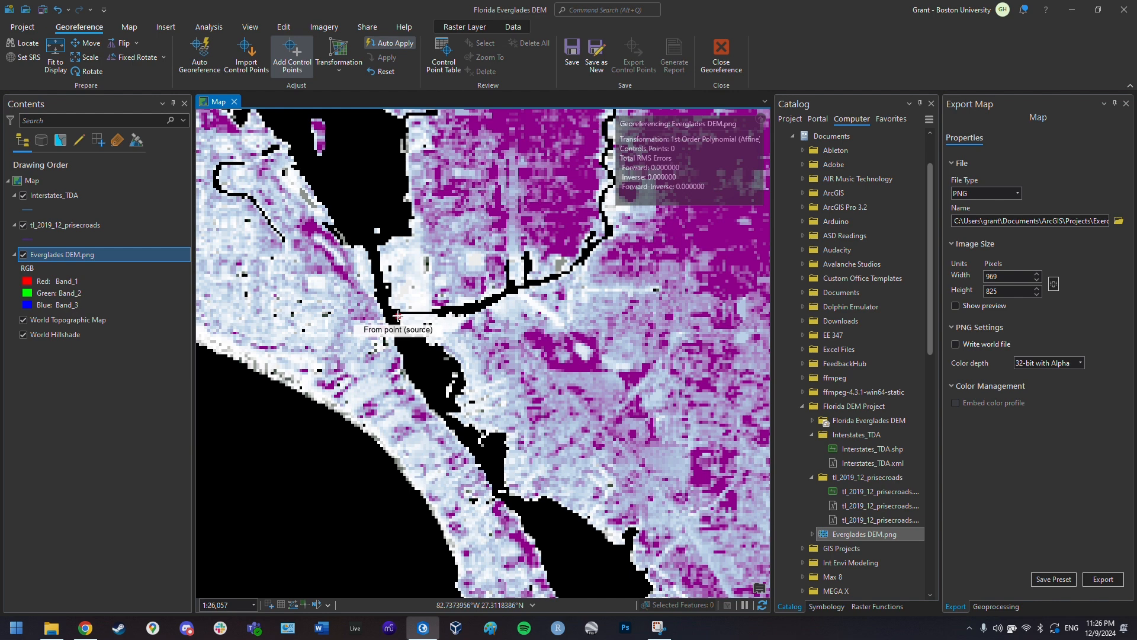
click(398, 316)
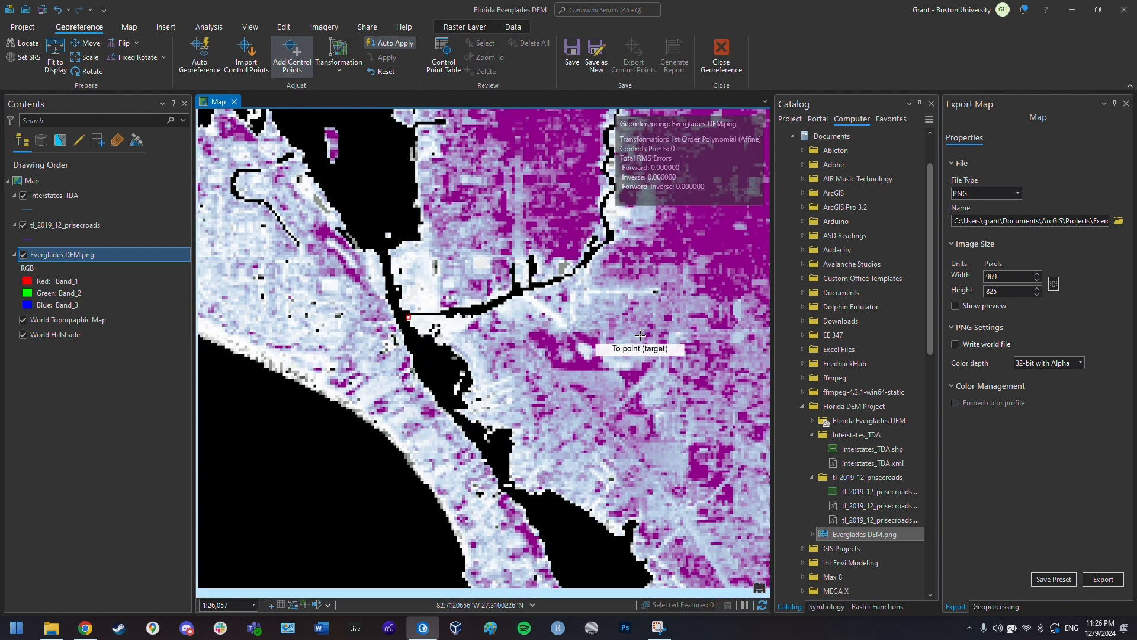
- Hide the DEM and place the matching target point on the basemap near Siesta Key
scroll(640, 335, down, 3)
click(23, 255)
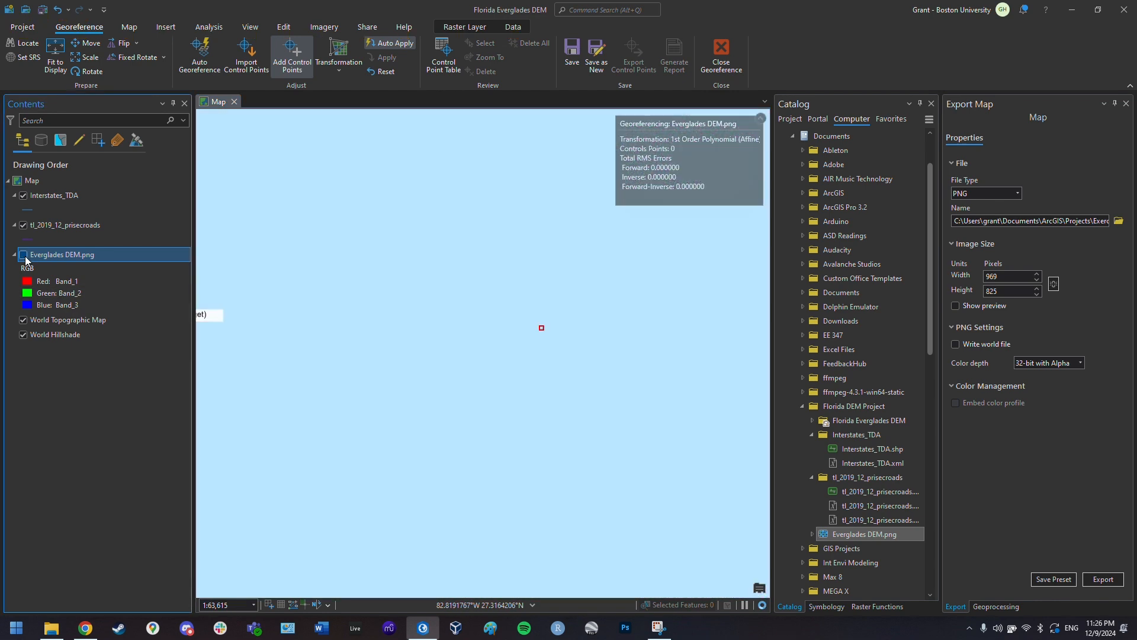
scroll(723, 374, down, 3)
key(alt)
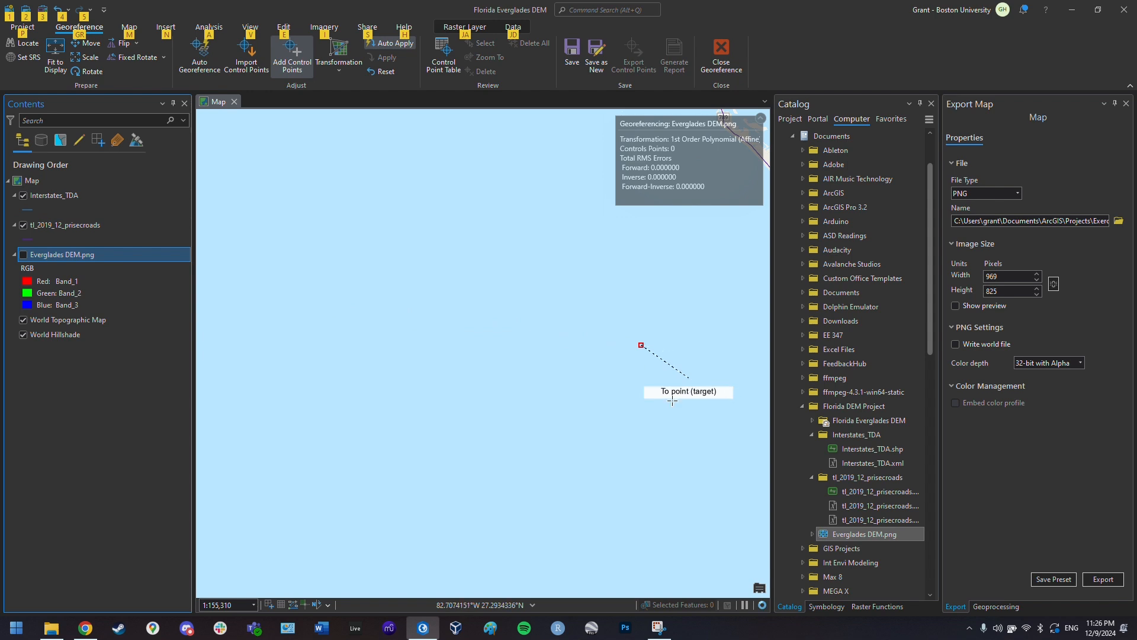
scroll(230, 394, down, 3)
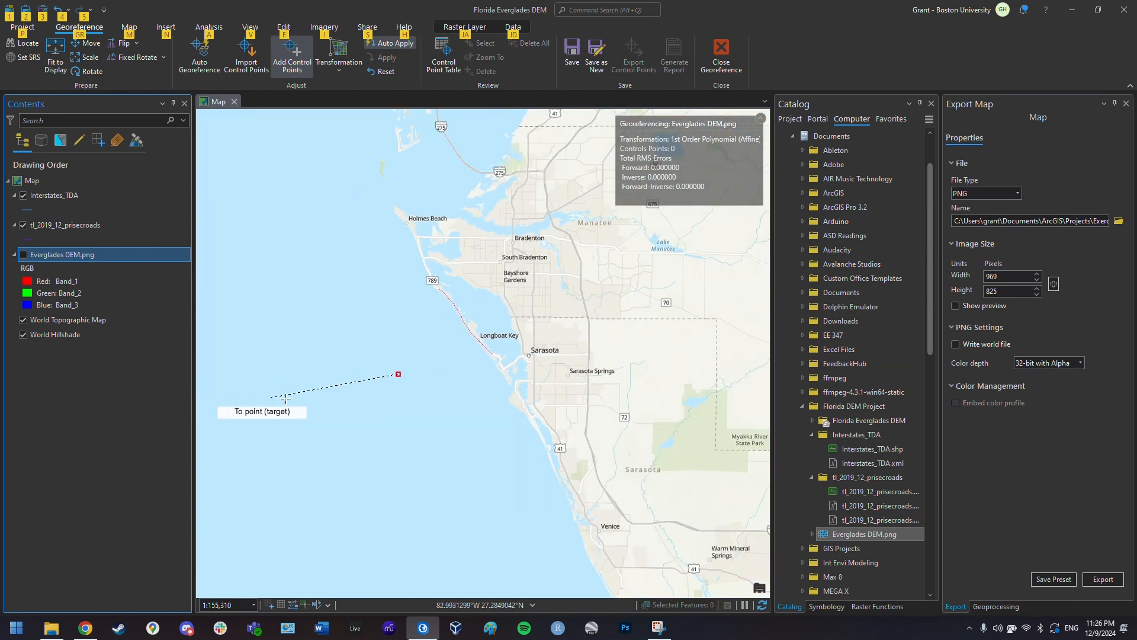
scroll(585, 359, up, 2)
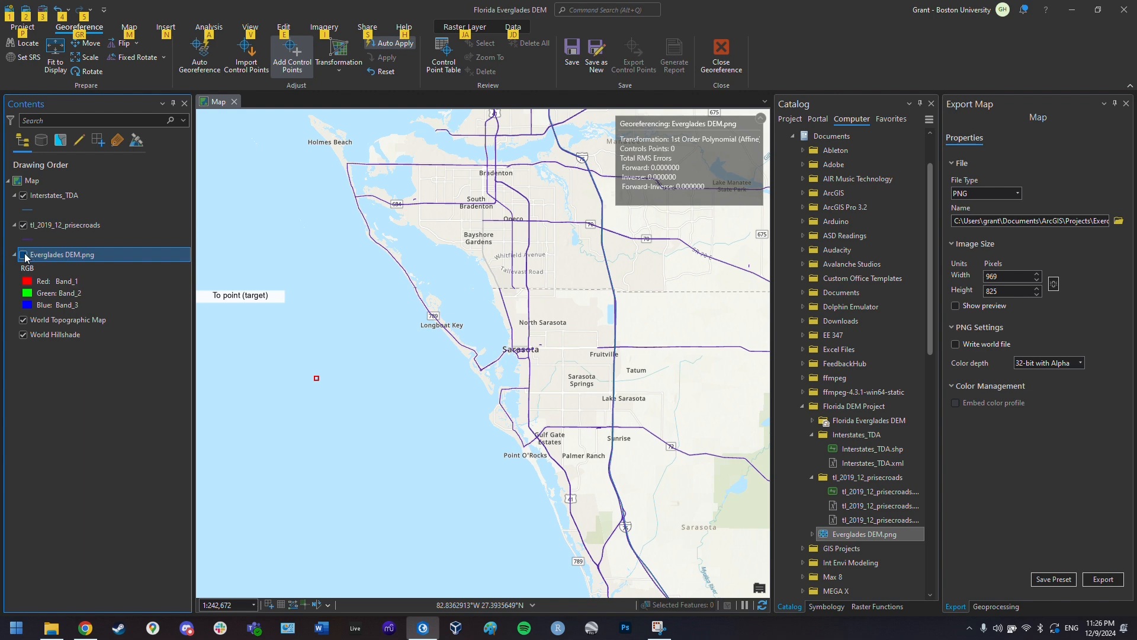
click(24, 255)
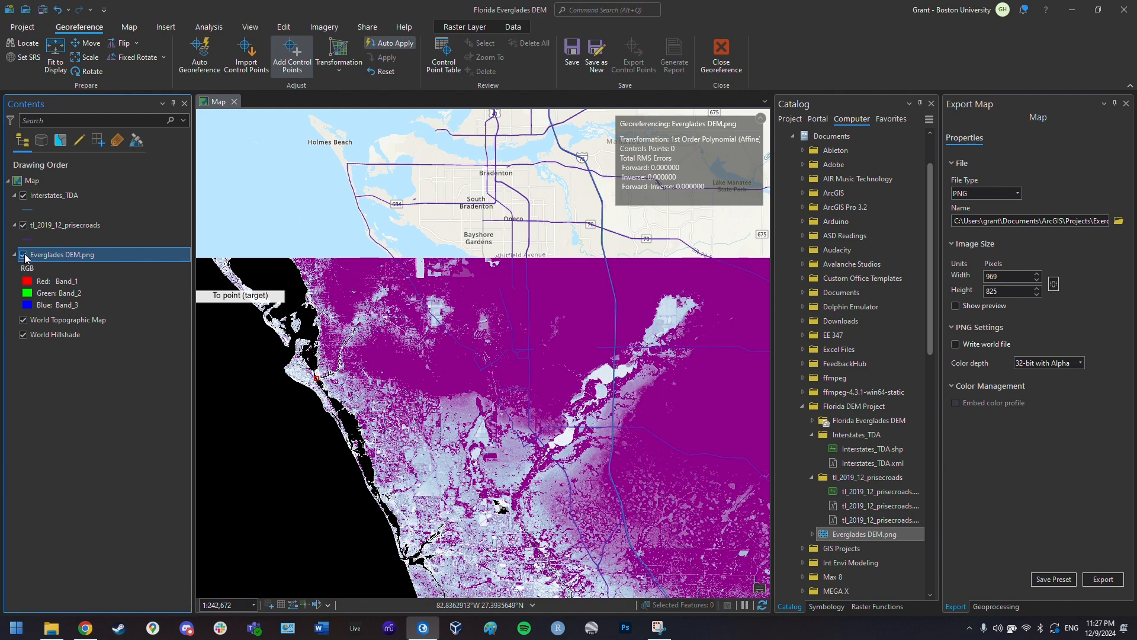
click(24, 255)
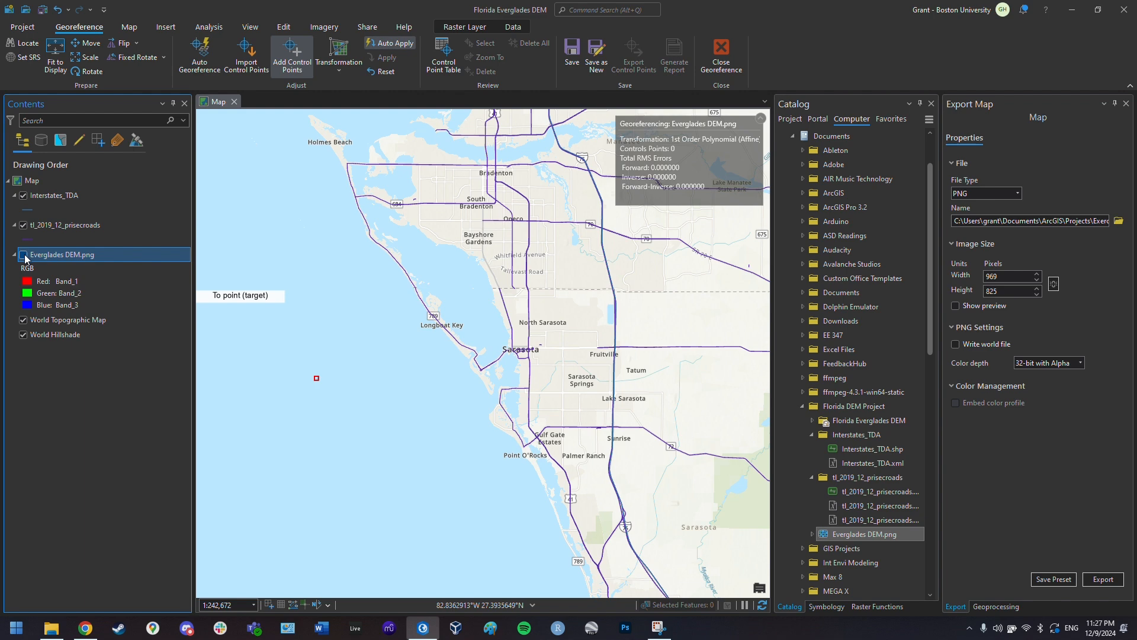
scroll(530, 428, up, 2)
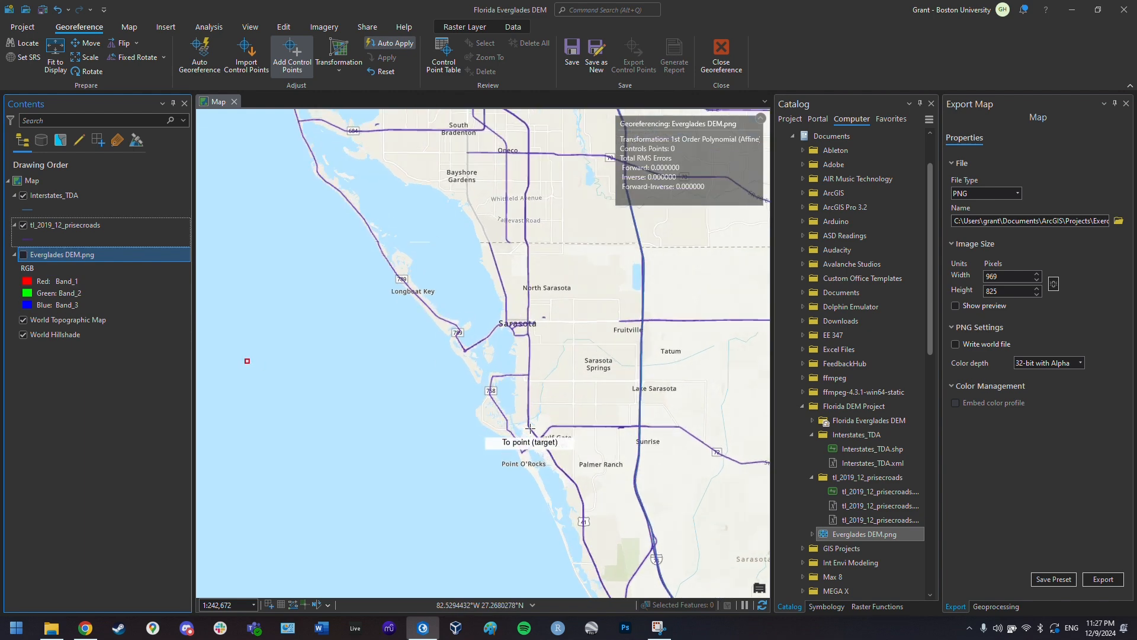
scroll(531, 427, up, 4)
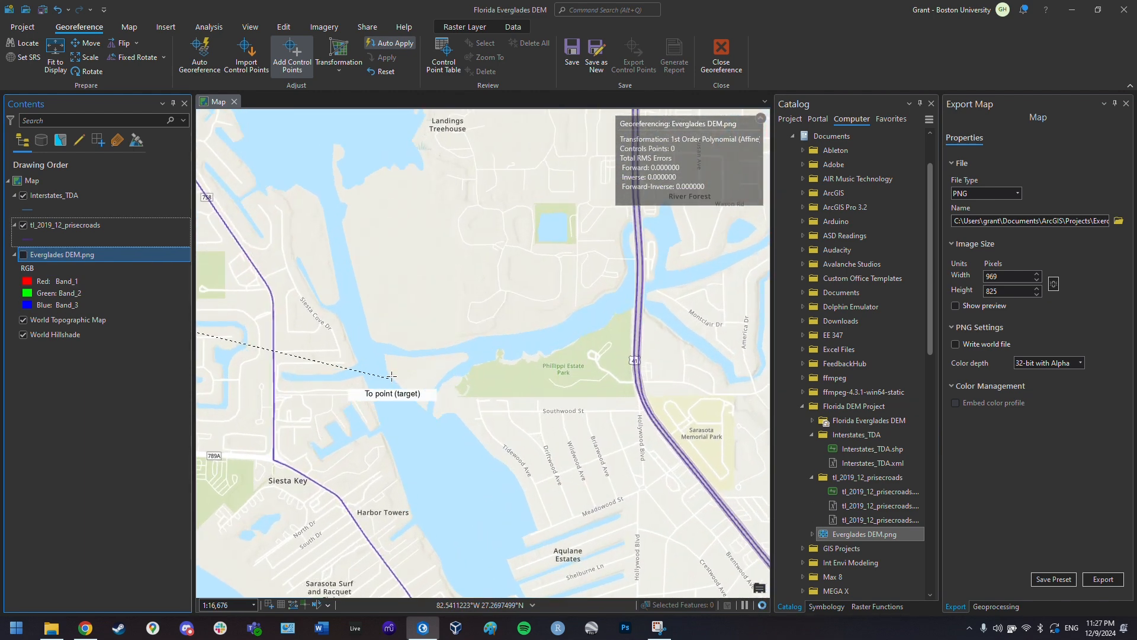
click(386, 358)
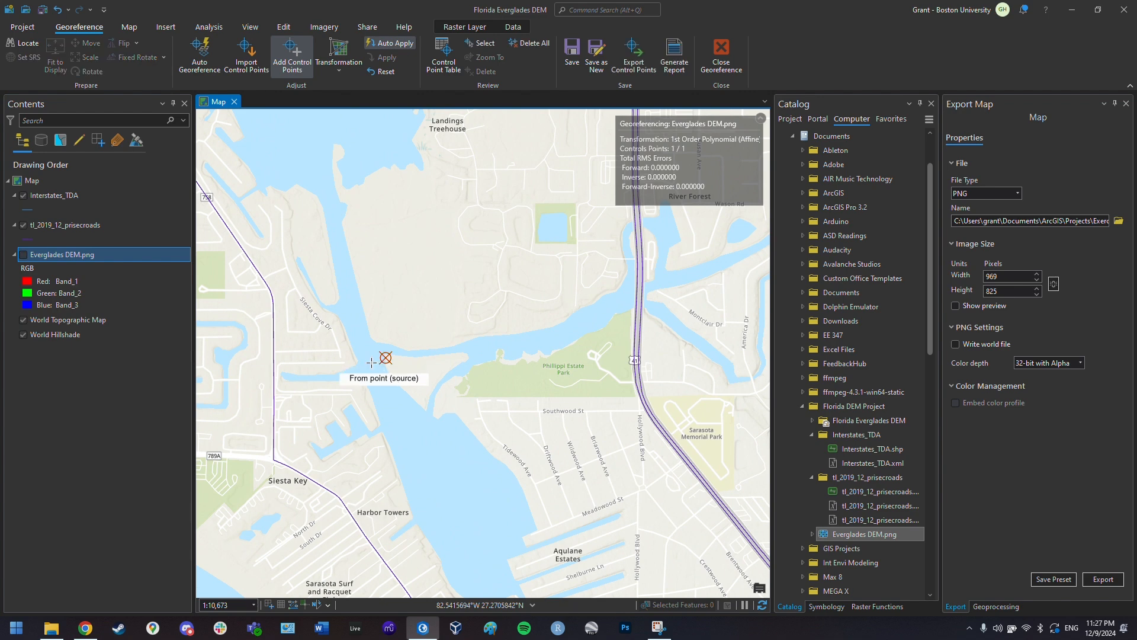
- Turn the Everglades DEM back on, then hide it again to compare with the basemap
click(24, 254)
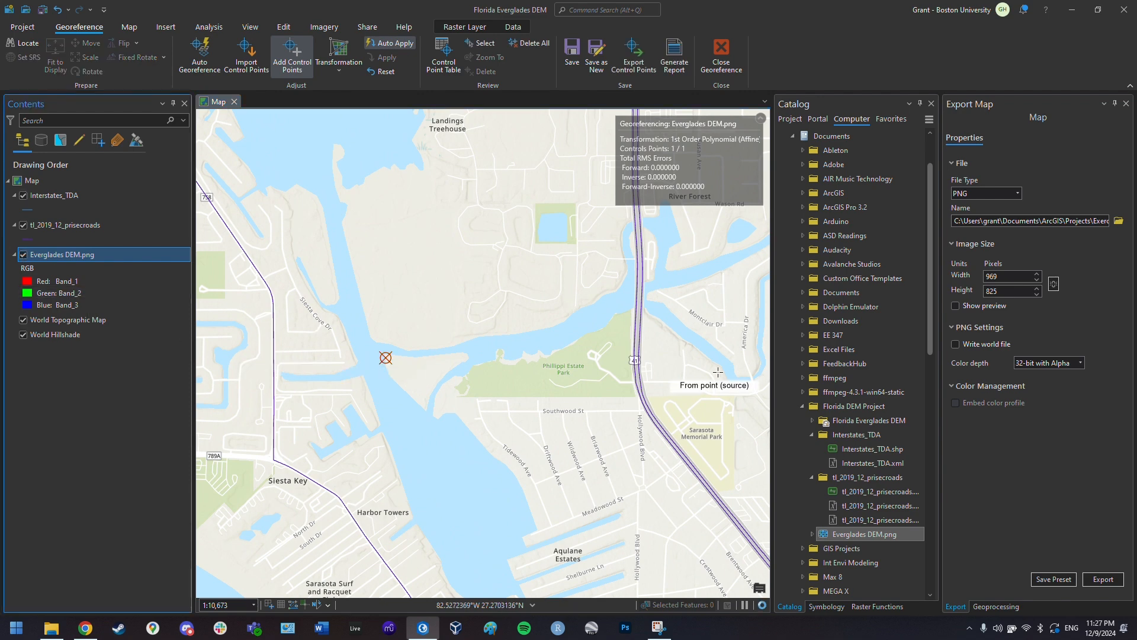
scroll(458, 373, down, 2)
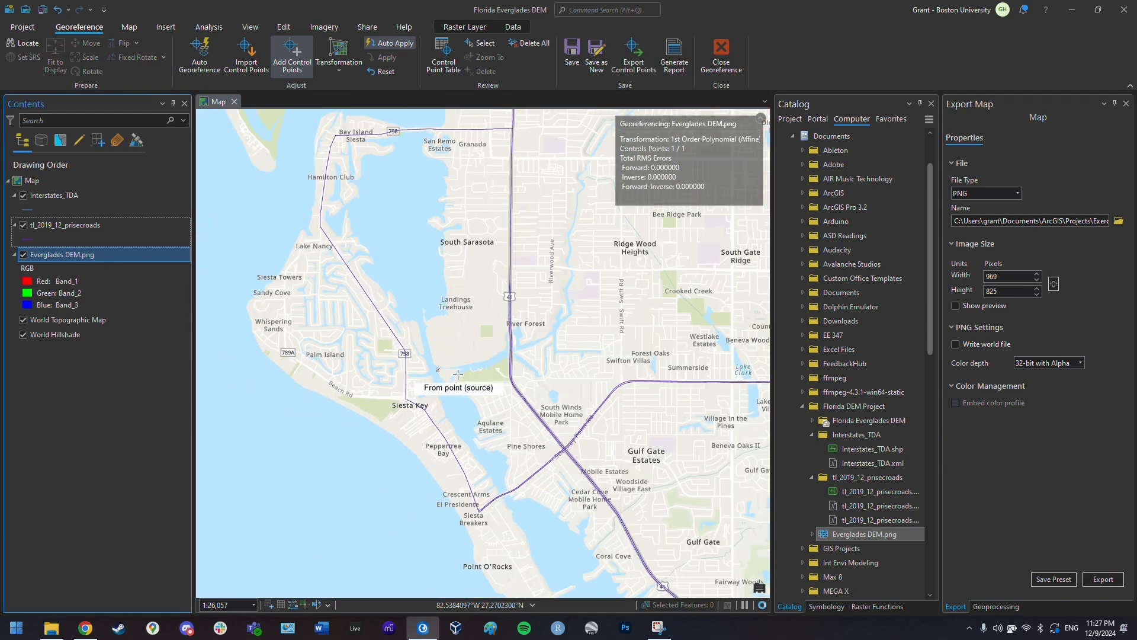
scroll(490, 381, down, 2)
scroll(451, 344, down, 5)
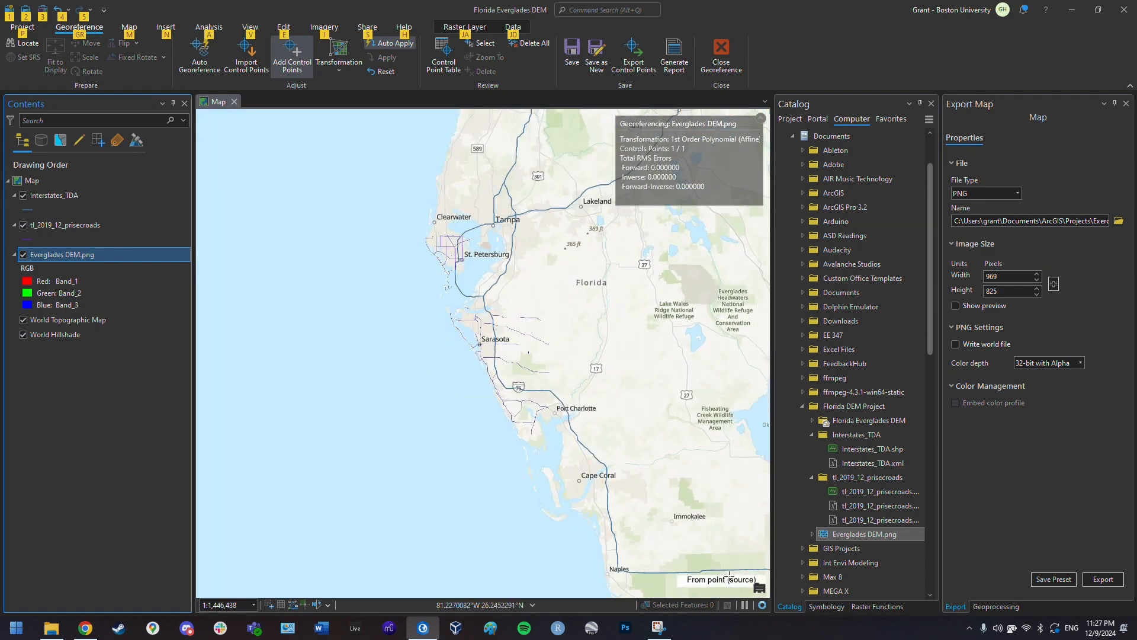
scroll(231, 134, down, 4)
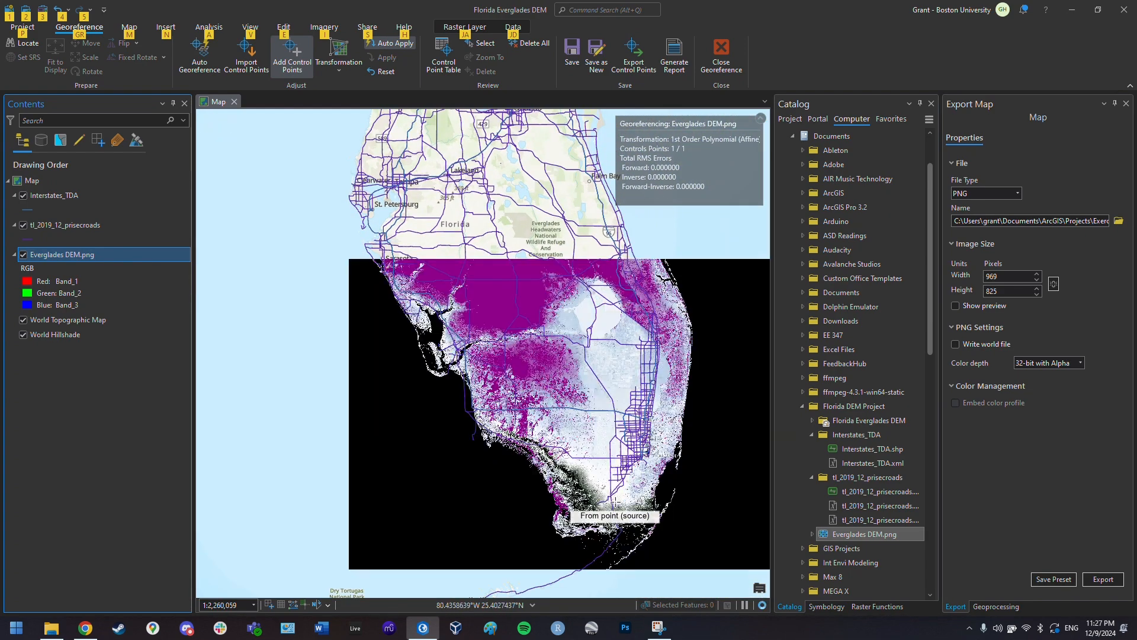
scroll(587, 512, up, 2)
scroll(650, 553, up, 2)
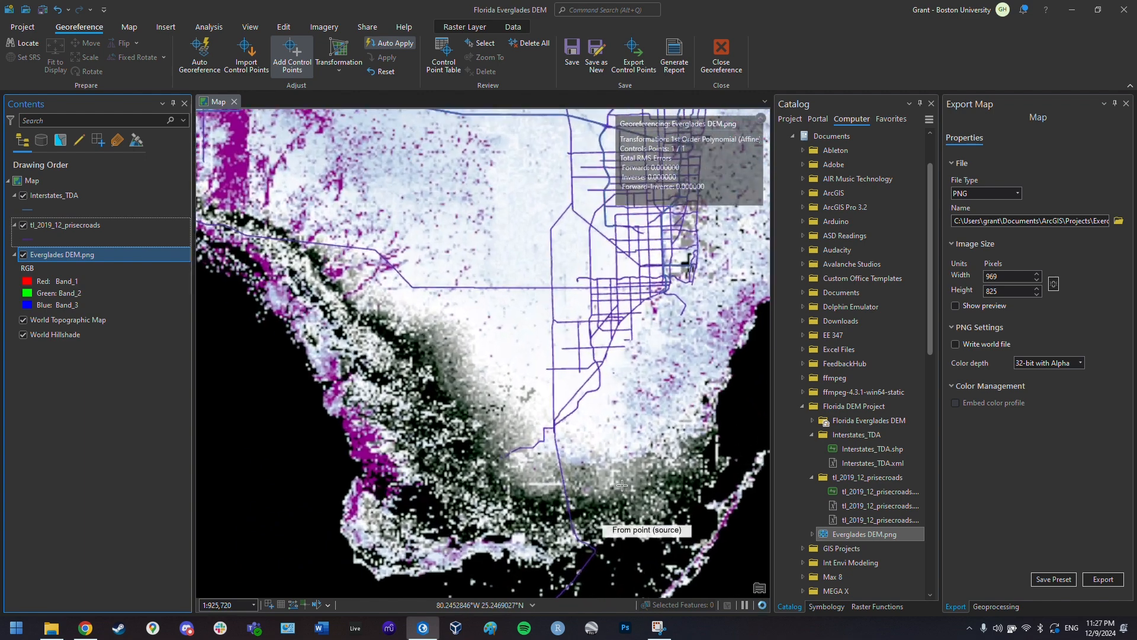
key(alt)
click(24, 256)
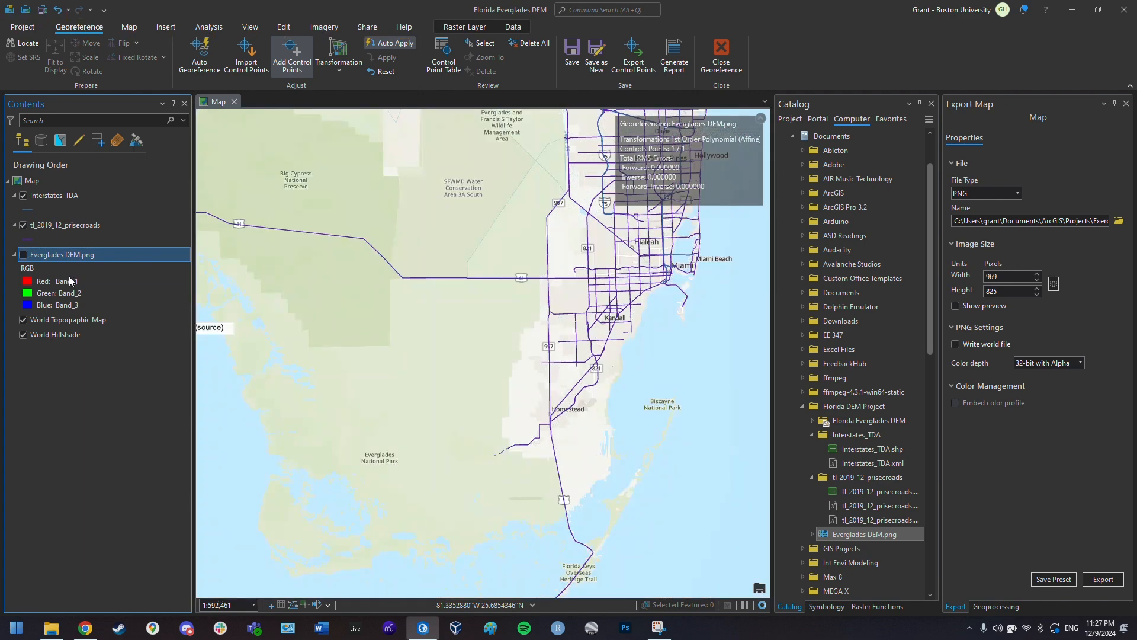
scroll(644, 473, up, 2)
scroll(553, 462, up, 2)
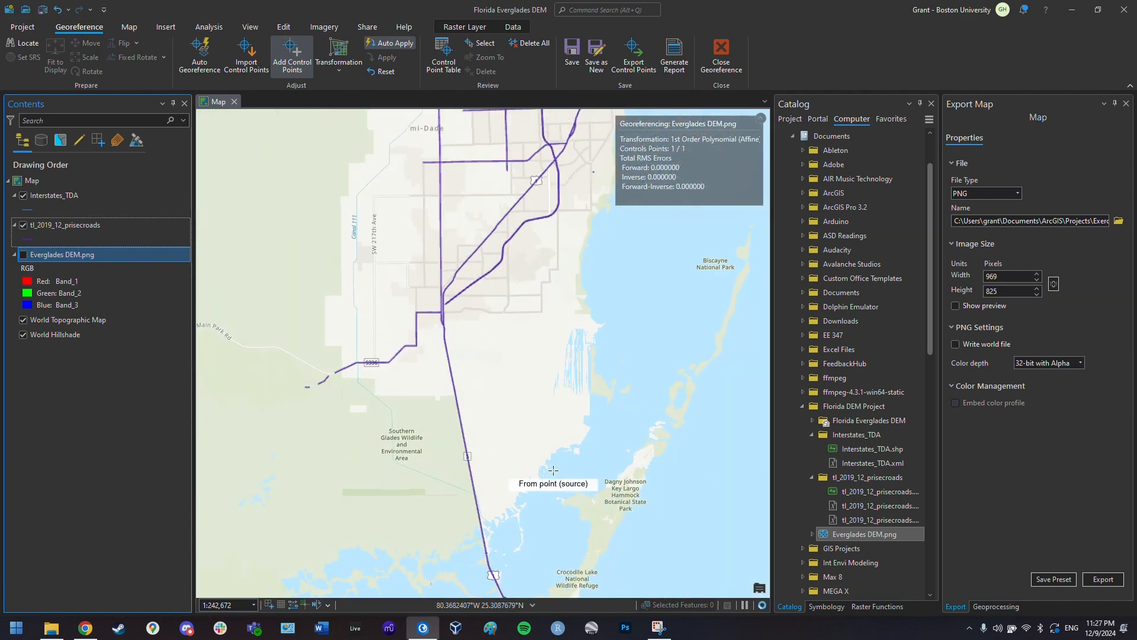
key(alt)
scroll(563, 513, up, 4)
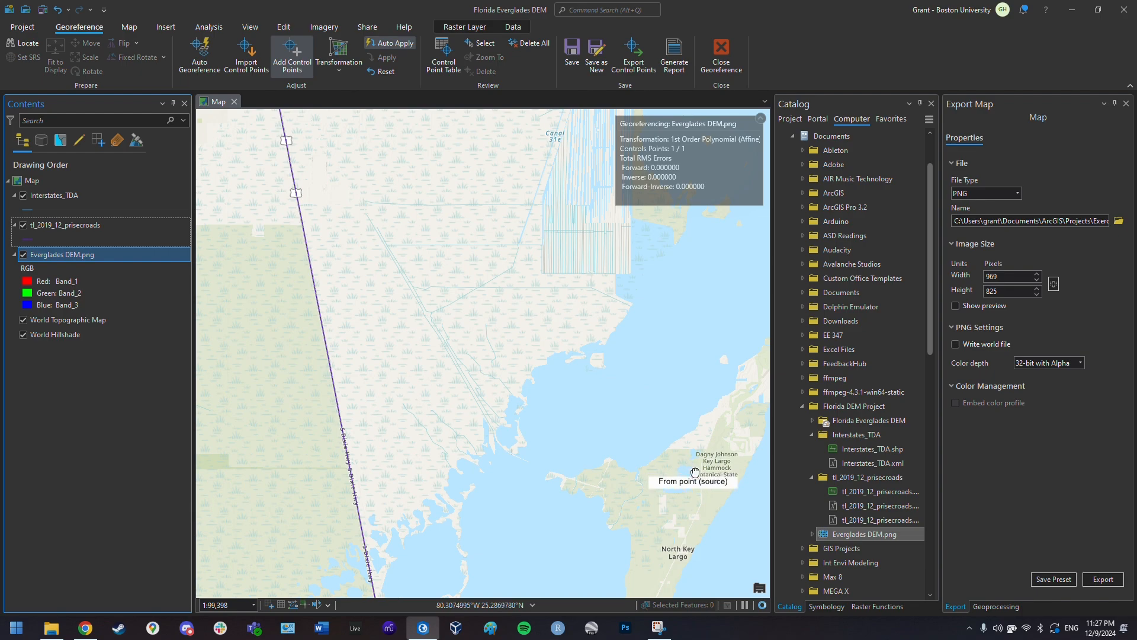
- Set a source point on the DEM's southeastern coastline
mouse_move(695, 473)
mouse_down()
mouse_move(561, 383)
mouse_move(447, 259)
mouse_up()
scroll(486, 320, down, 2)
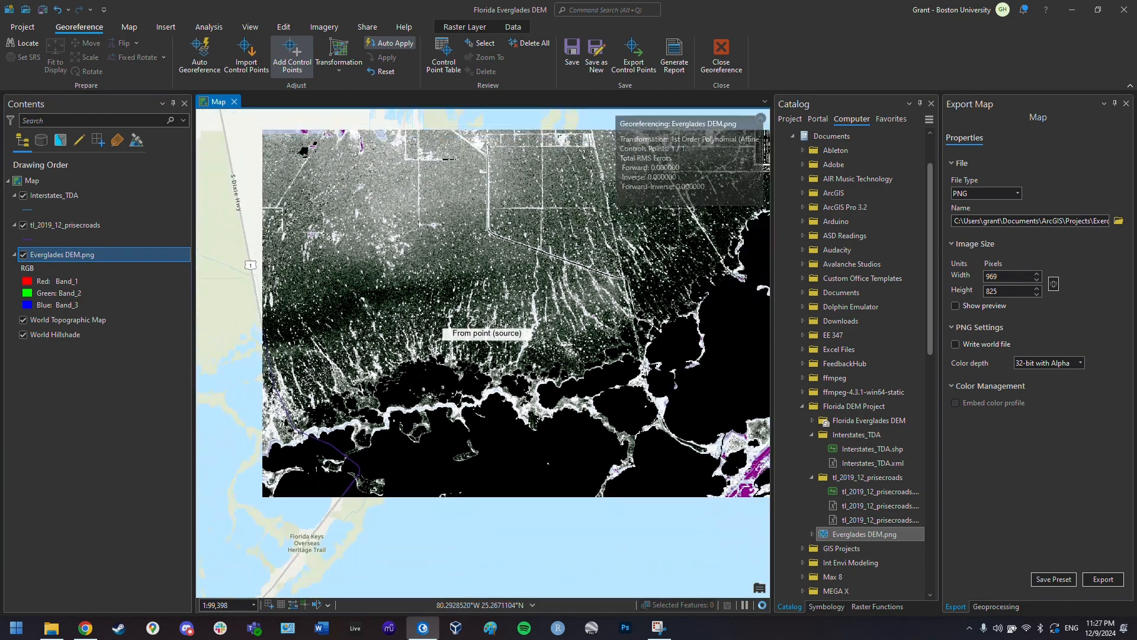
scroll(488, 321, down, 2)
key(alt)
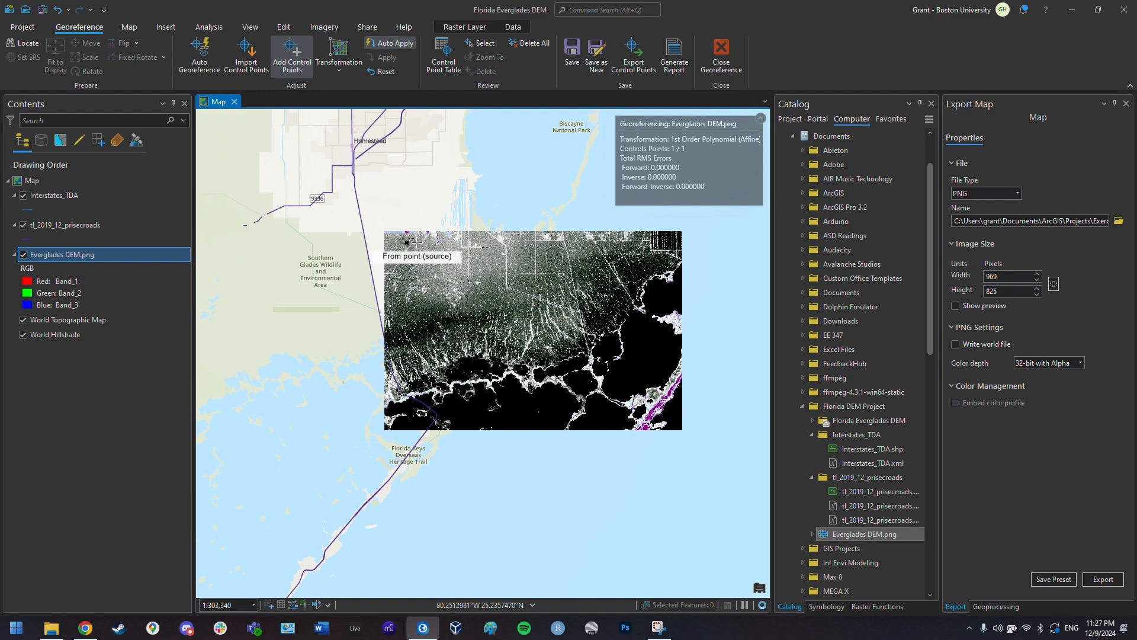
scroll(416, 242, up, 3)
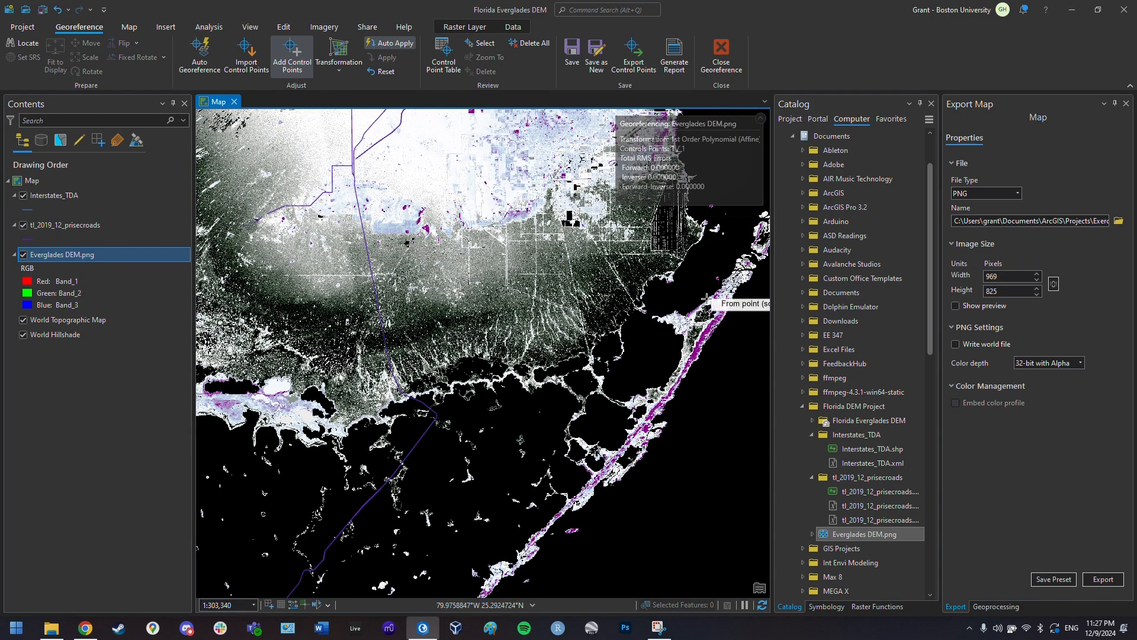
scroll(656, 317, up, 2)
scroll(656, 317, up, 3)
key(alt)
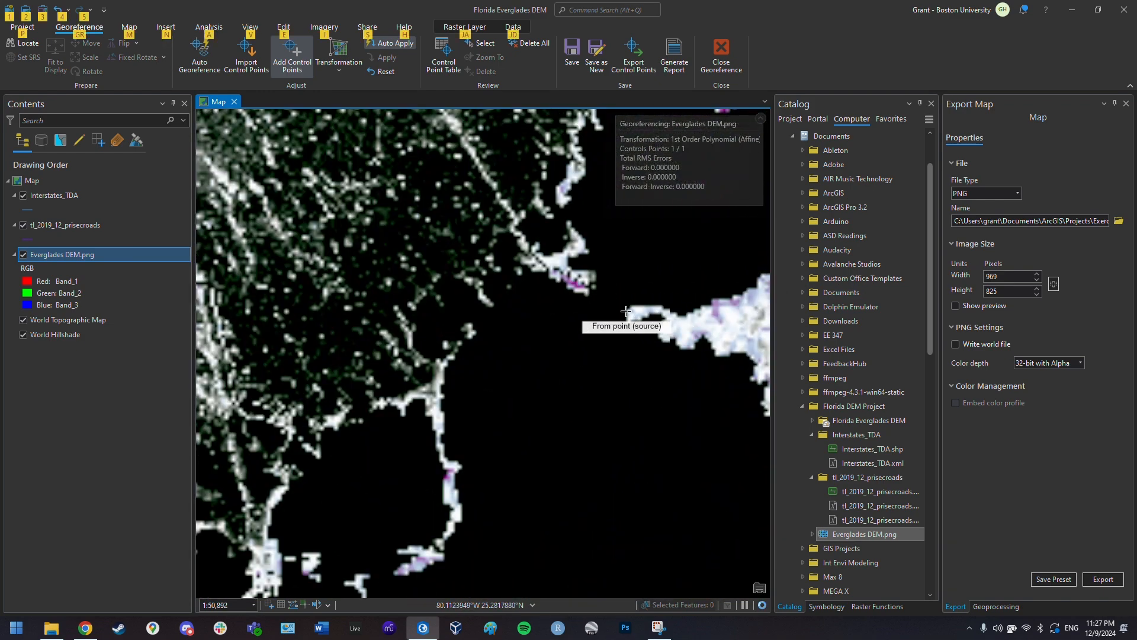
click(628, 312)
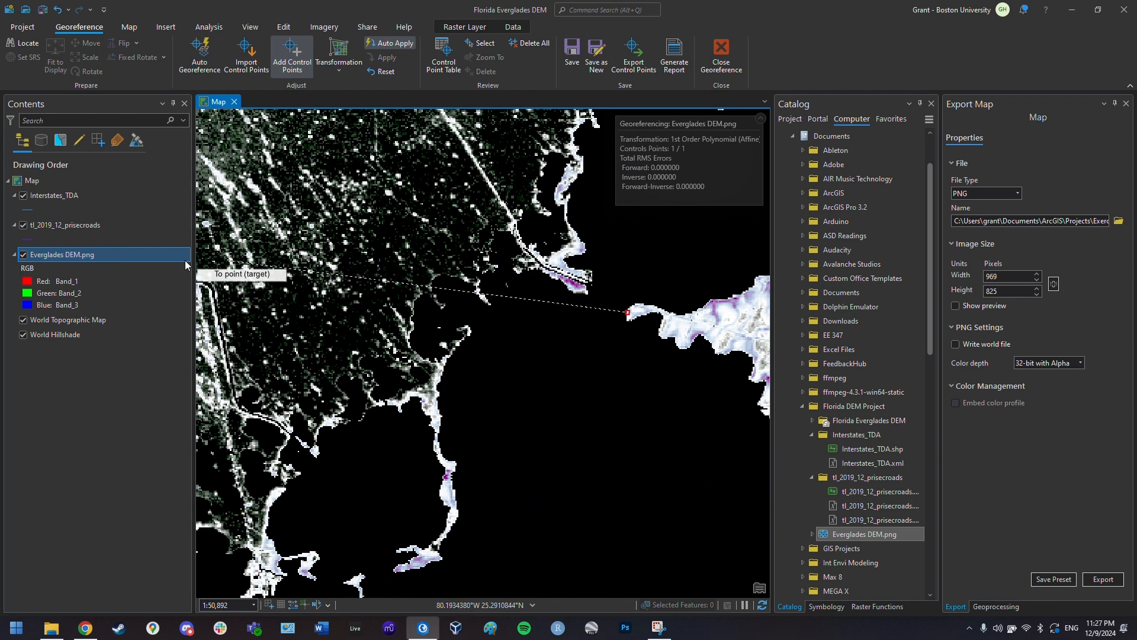
- Place the matching target point on Card Sound Road near Key Largo, then show the DEM
click(24, 255)
scroll(380, 325, down, 2)
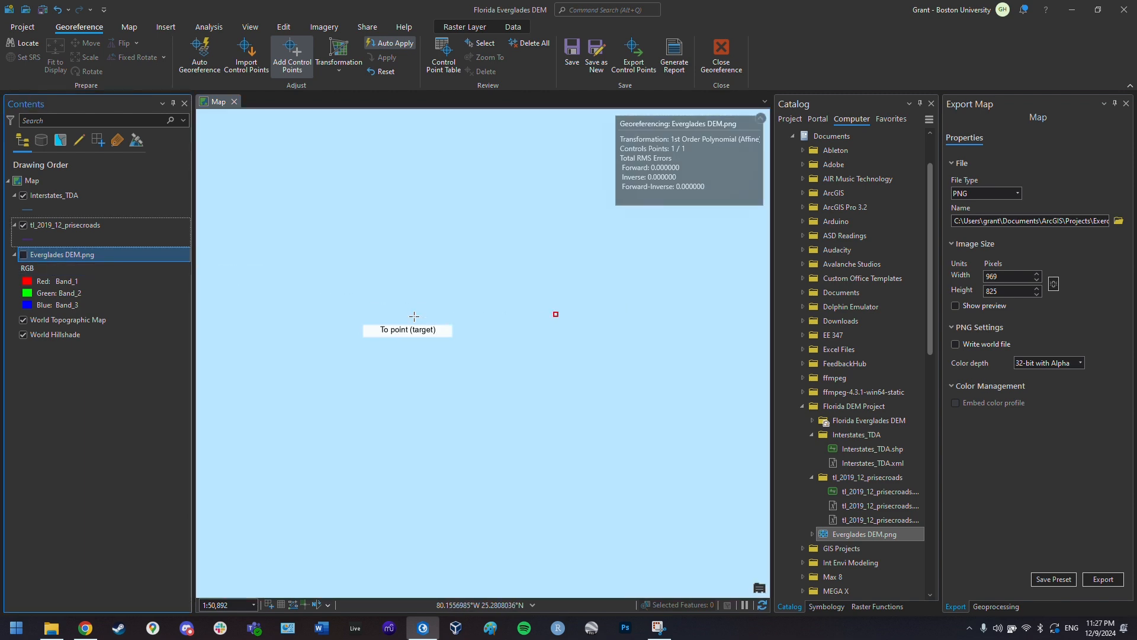
key(alt)
drag(272, 326, 584, 386)
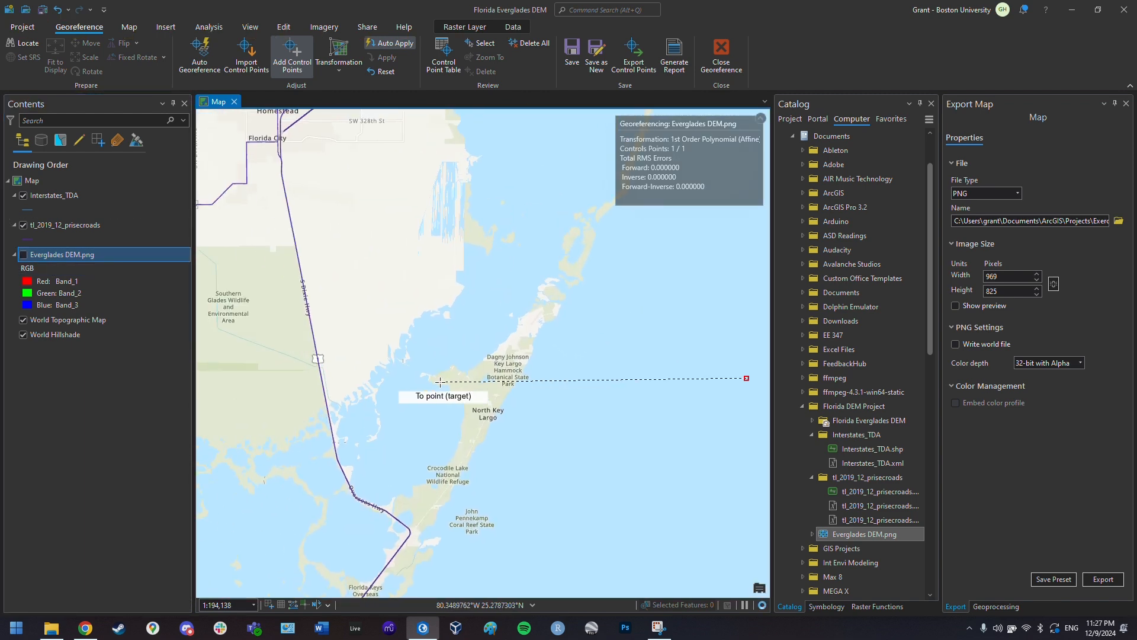
scroll(414, 376, up, 3)
scroll(438, 371, up, 2)
key(alt)
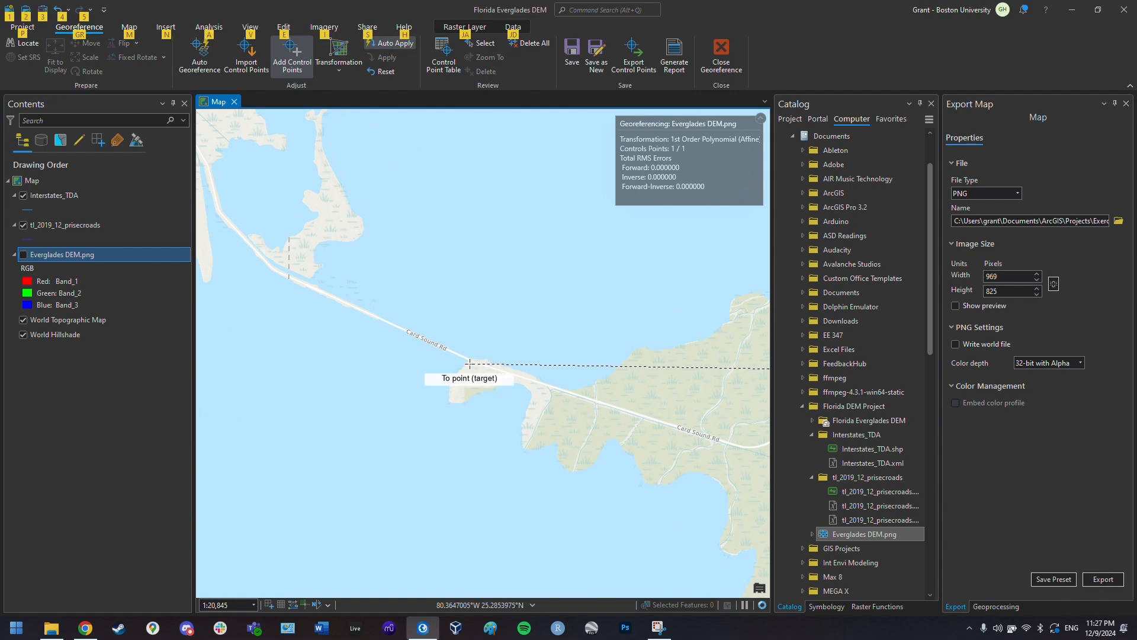
click(468, 361)
click(24, 255)
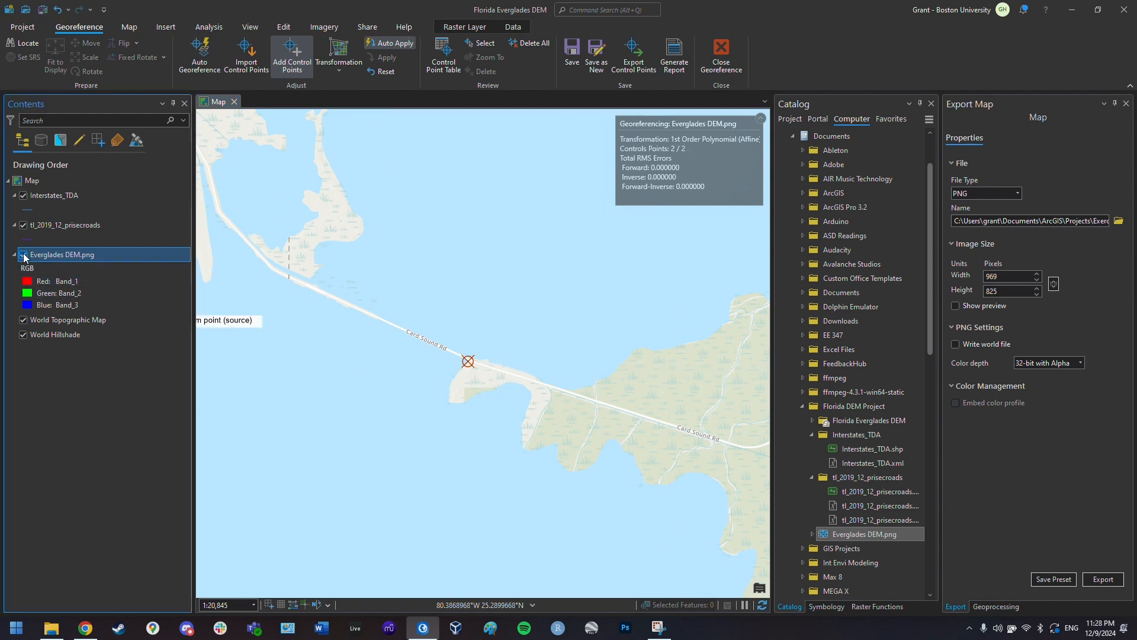
- Move up the east coast and mark a source point at a DEM river mouth near Stuart
scroll(477, 381, down, 2)
key(alt)
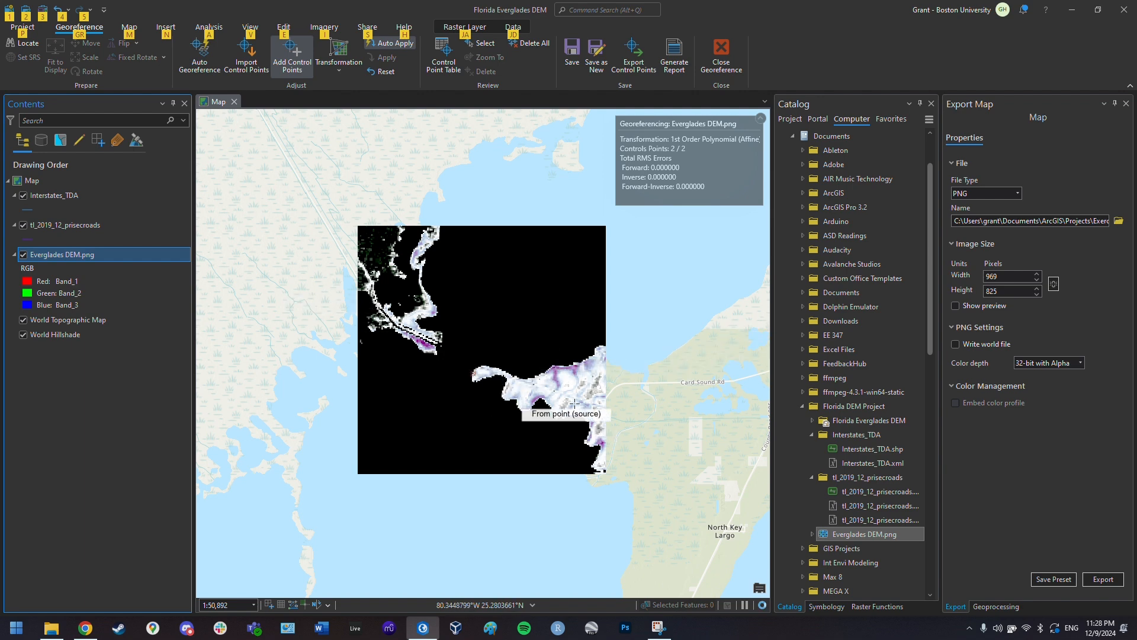
scroll(369, 330, down, 1)
scroll(369, 330, down, 12)
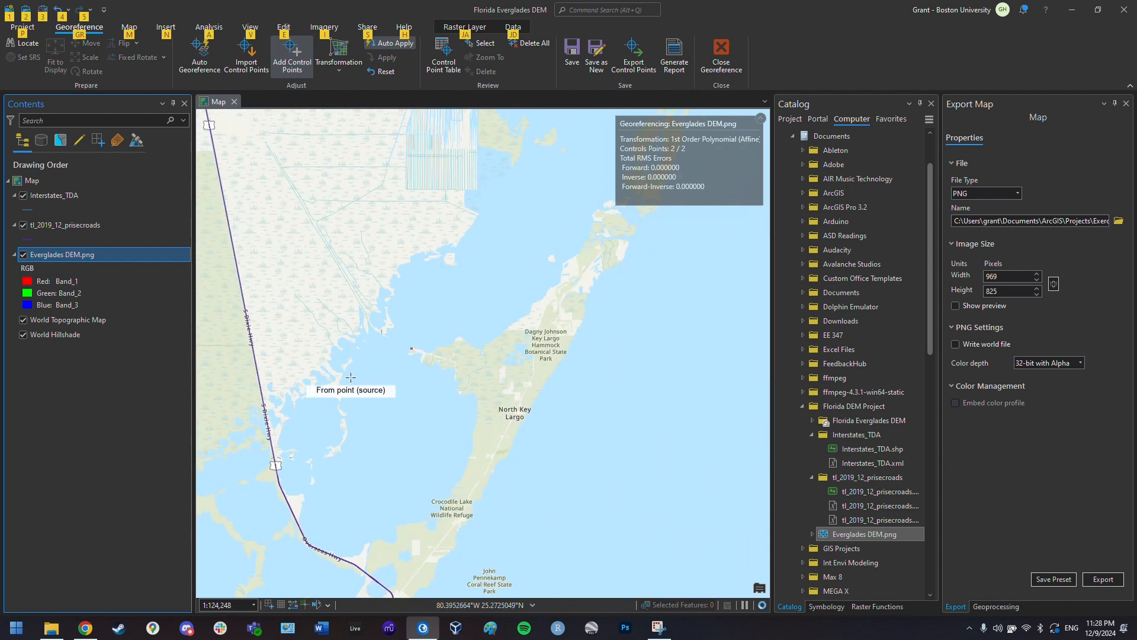
drag(330, 394, 584, 410)
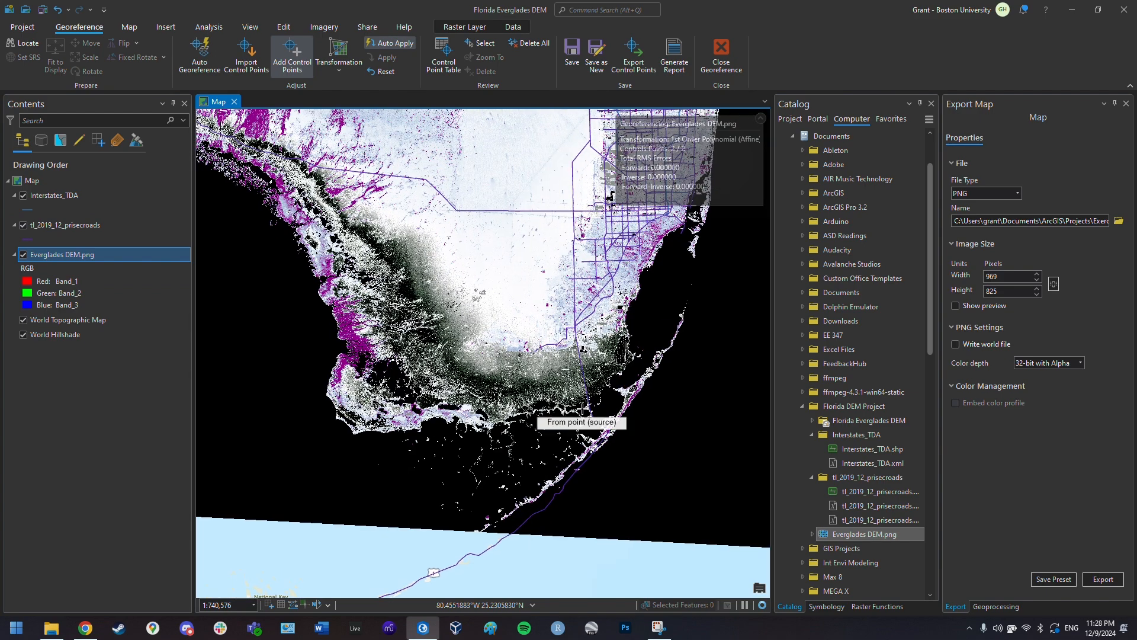
drag(573, 209, 466, 406)
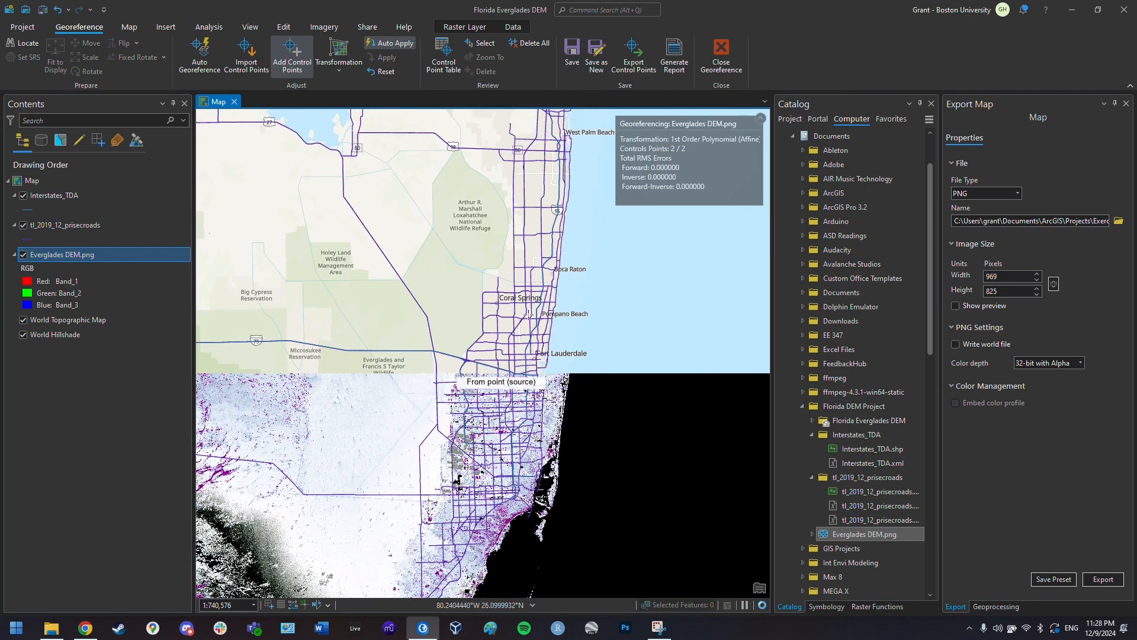
drag(471, 147, 512, 377)
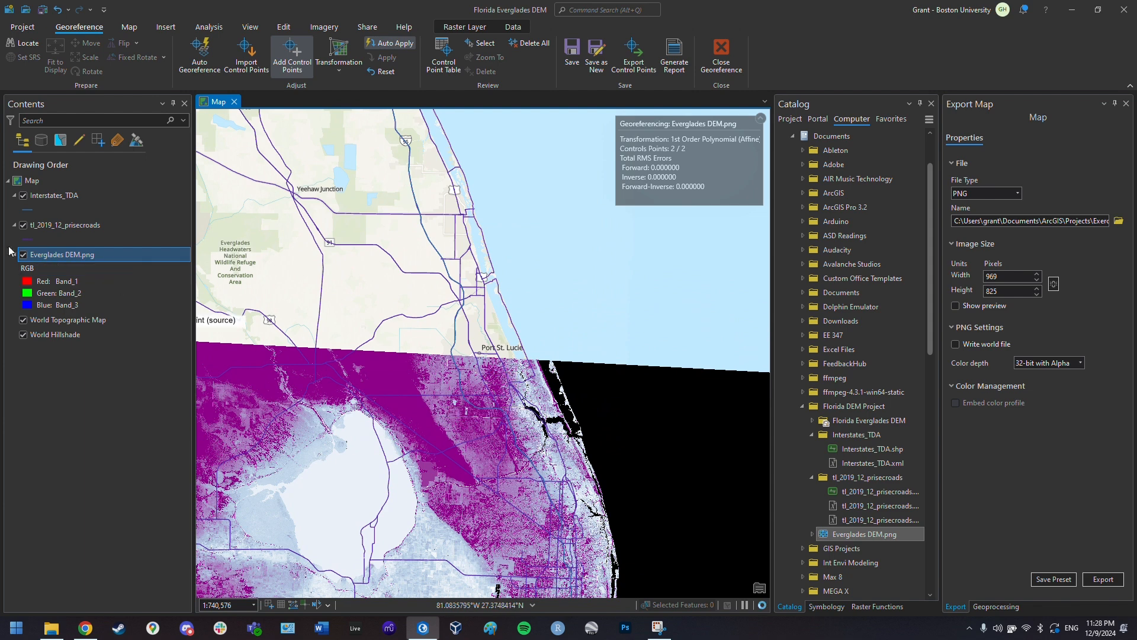
click(23, 256)
scroll(537, 388, up, 3)
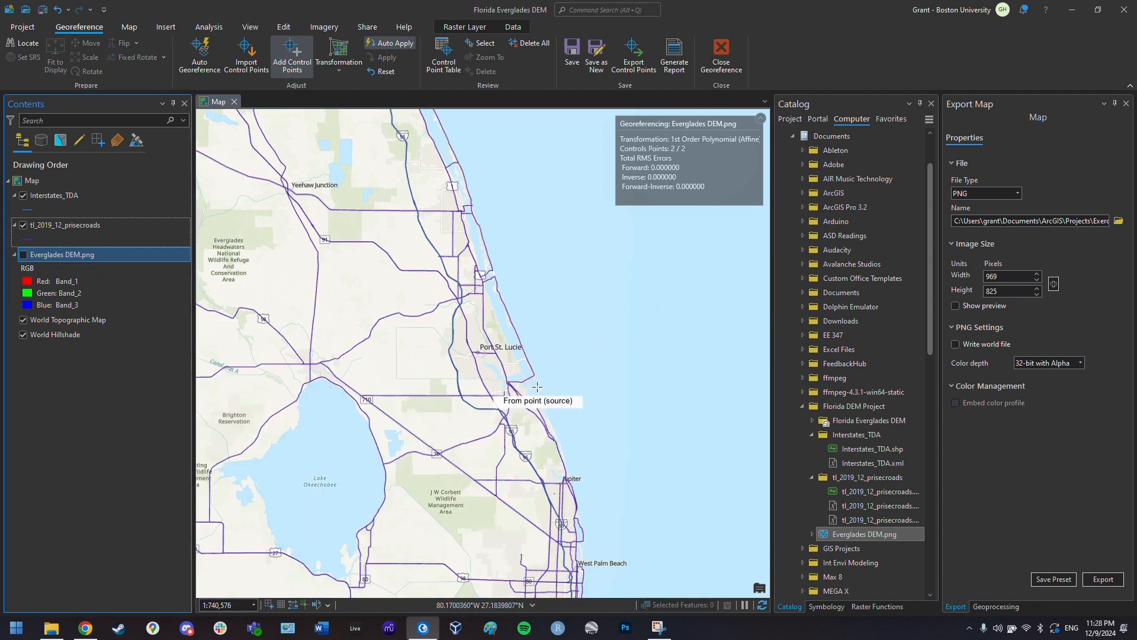
scroll(538, 388, up, 2)
key(alt)
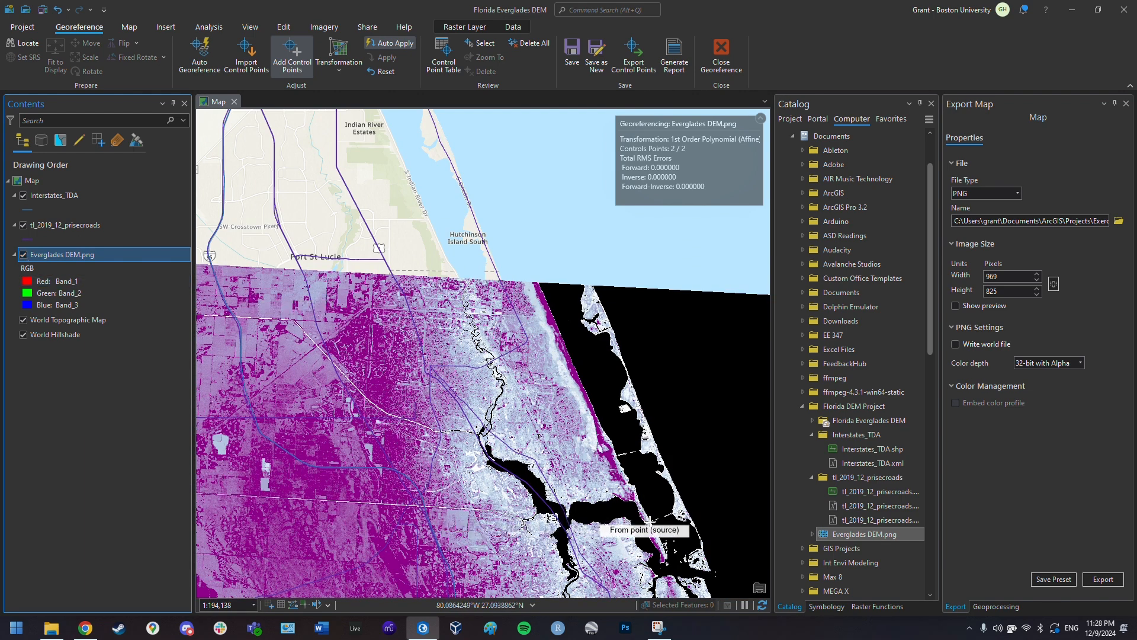
scroll(585, 526, up, 3)
key(alt)
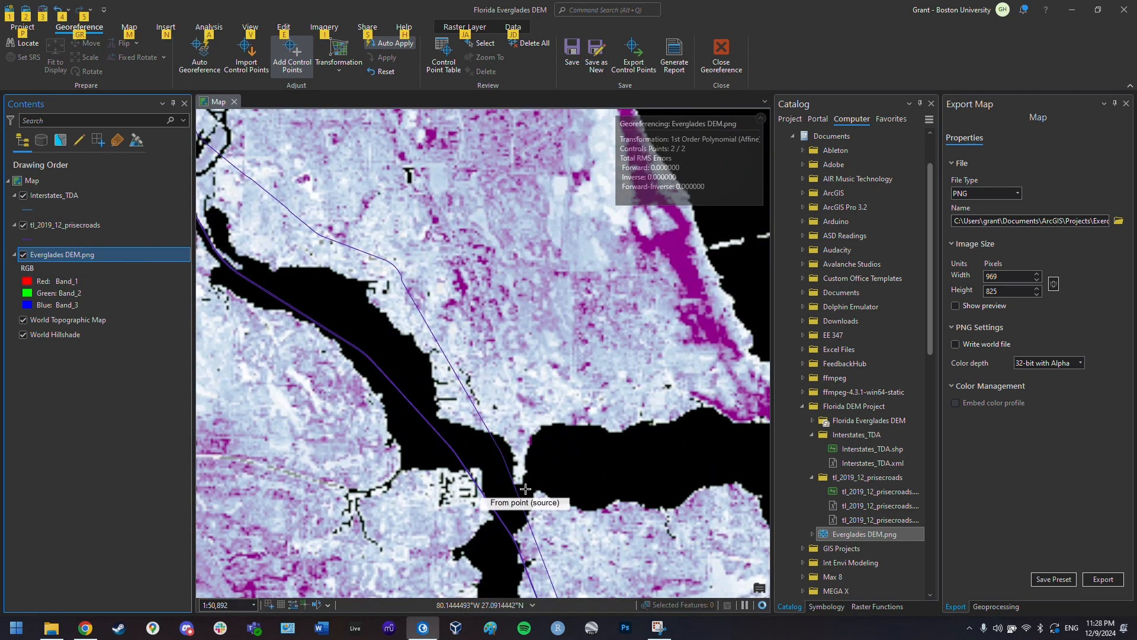
click(522, 484)
- Place the matching basemap target point near Stuart
click(23, 254)
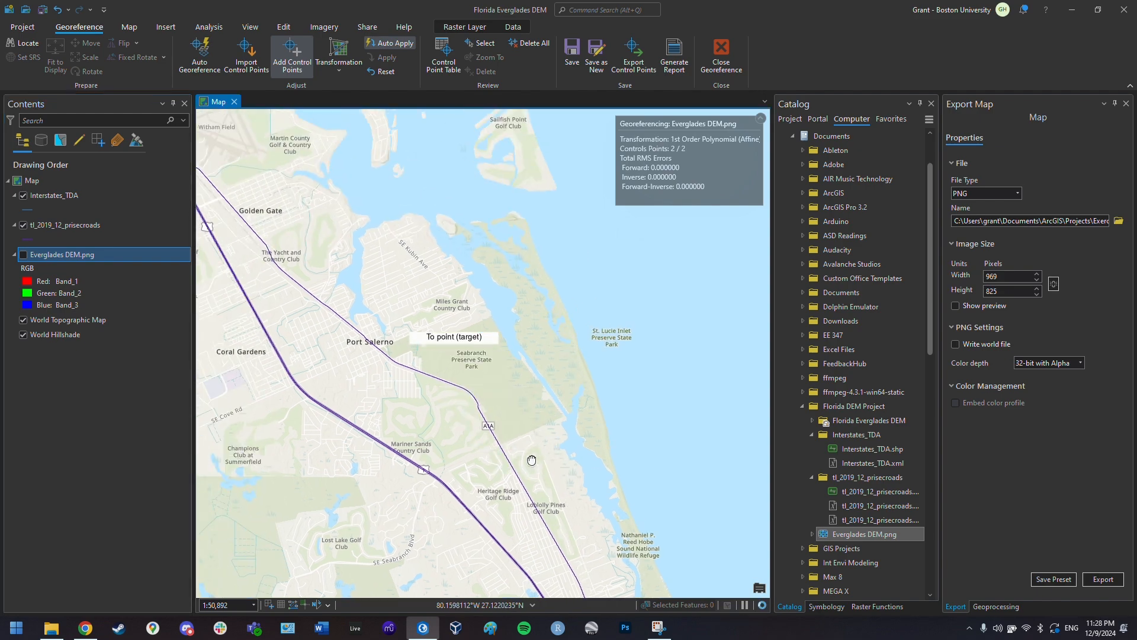
drag(454, 324, 532, 198)
scroll(609, 362, down, 2)
key(alt)
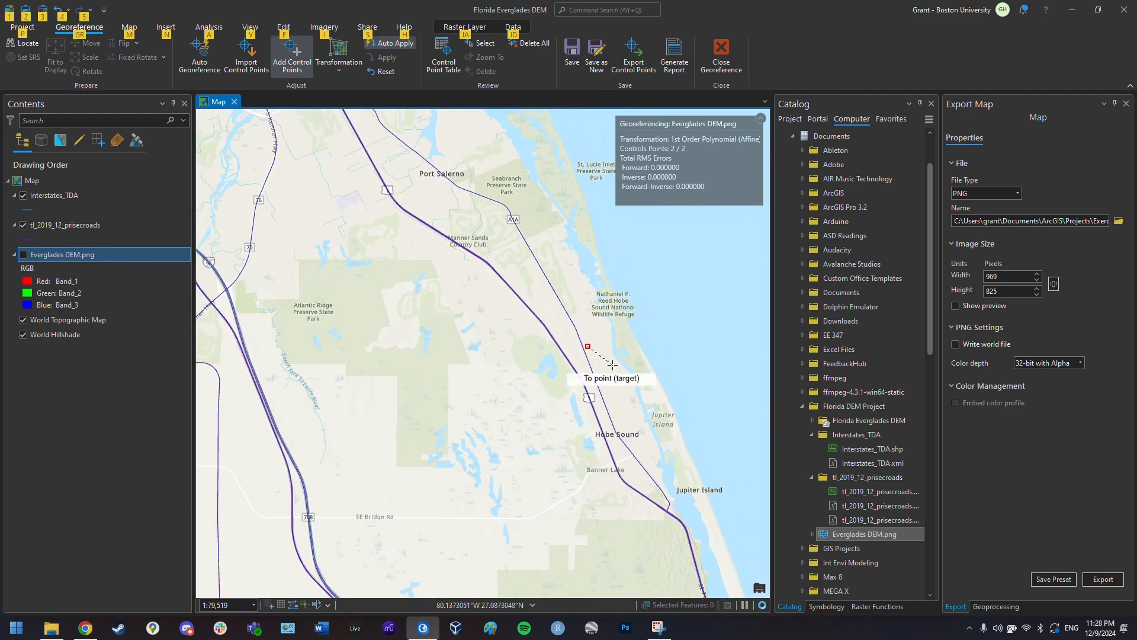
click(23, 255)
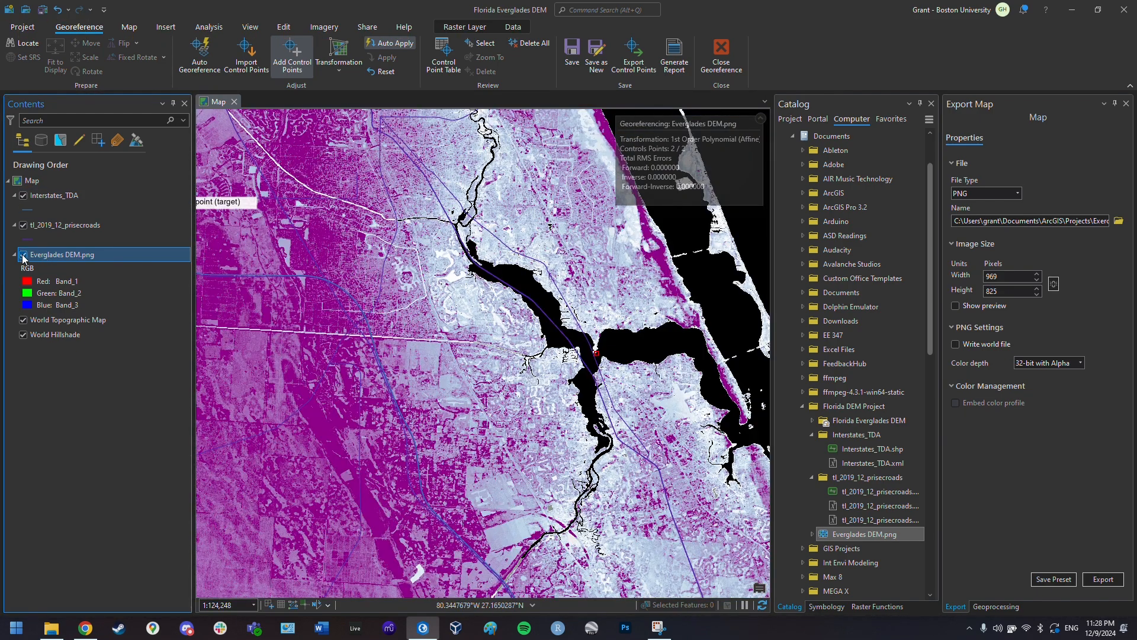
click(23, 256)
scroll(355, 238, down, 2)
key(alt)
drag(355, 238, 450, 387)
scroll(450, 388, up, 4)
key(alt)
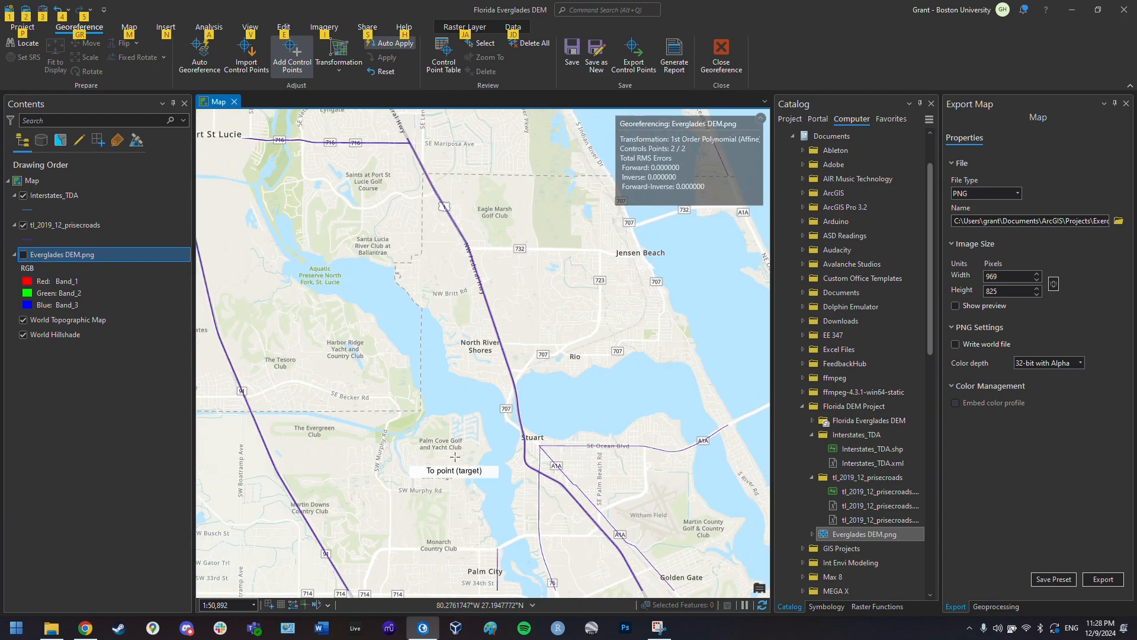
scroll(455, 457, down, 3)
click(23, 254)
click(23, 254)
scroll(513, 343, up, 5)
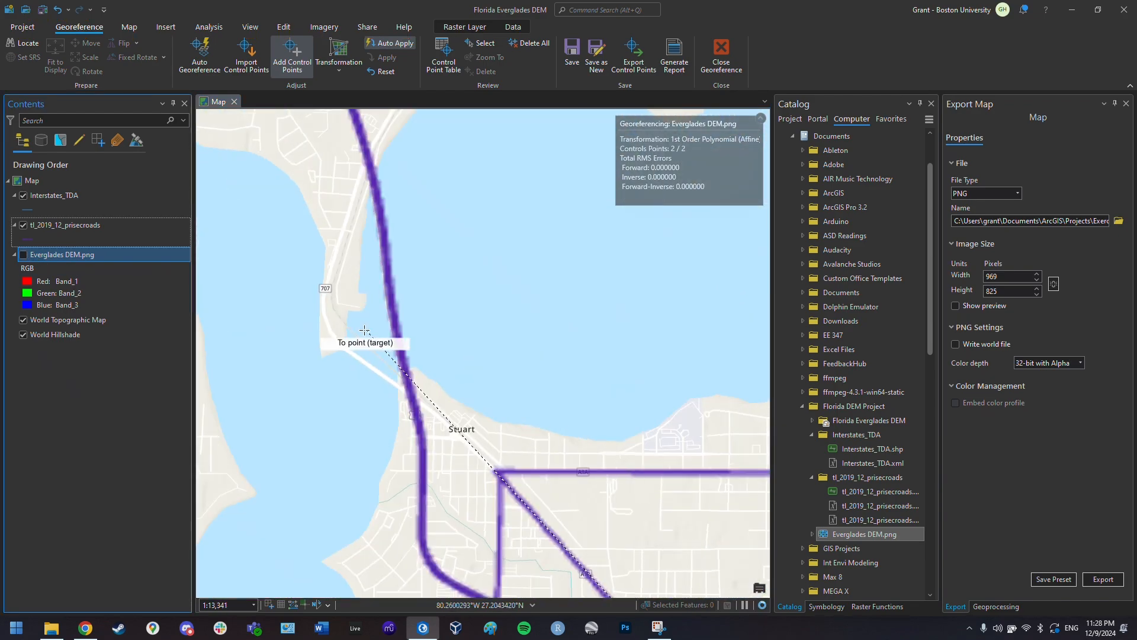
click(364, 330)
- Move to the southwest coast and mark a DEM source point near Naples
scroll(403, 414, down, 6)
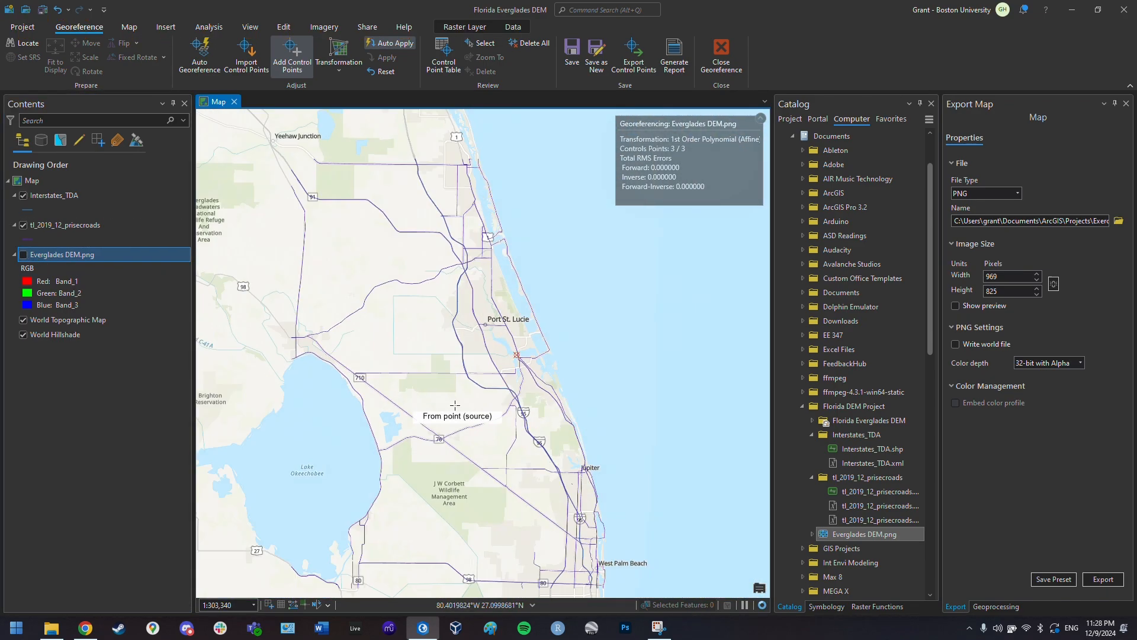
scroll(455, 405, down, 3)
click(23, 255)
scroll(251, 568, down, 1)
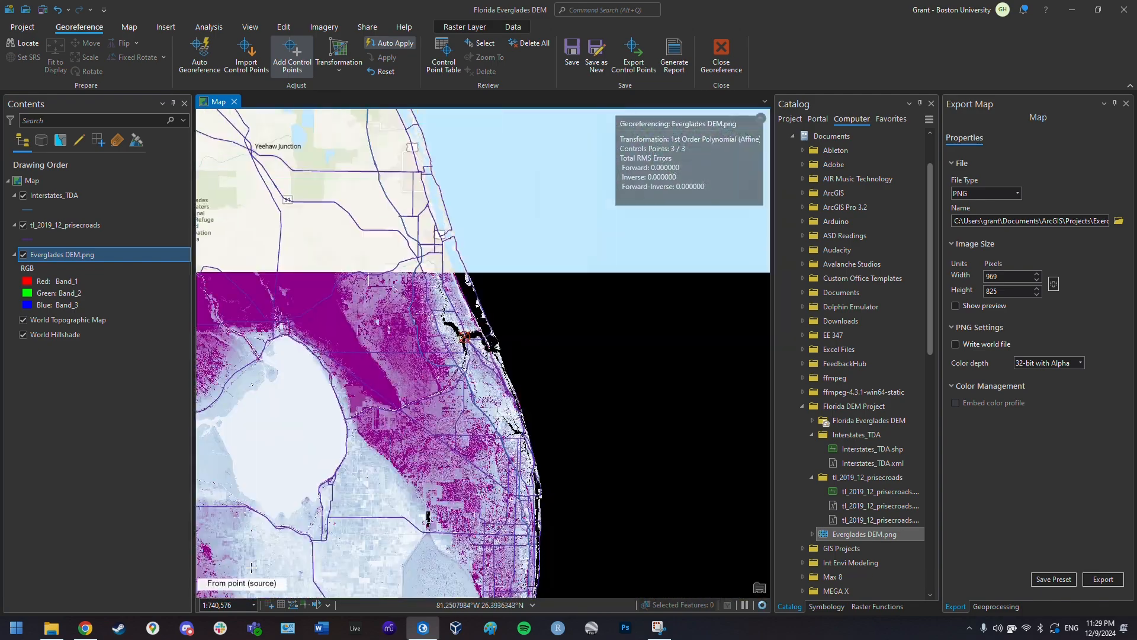
scroll(426, 450, down, 4)
key(alt)
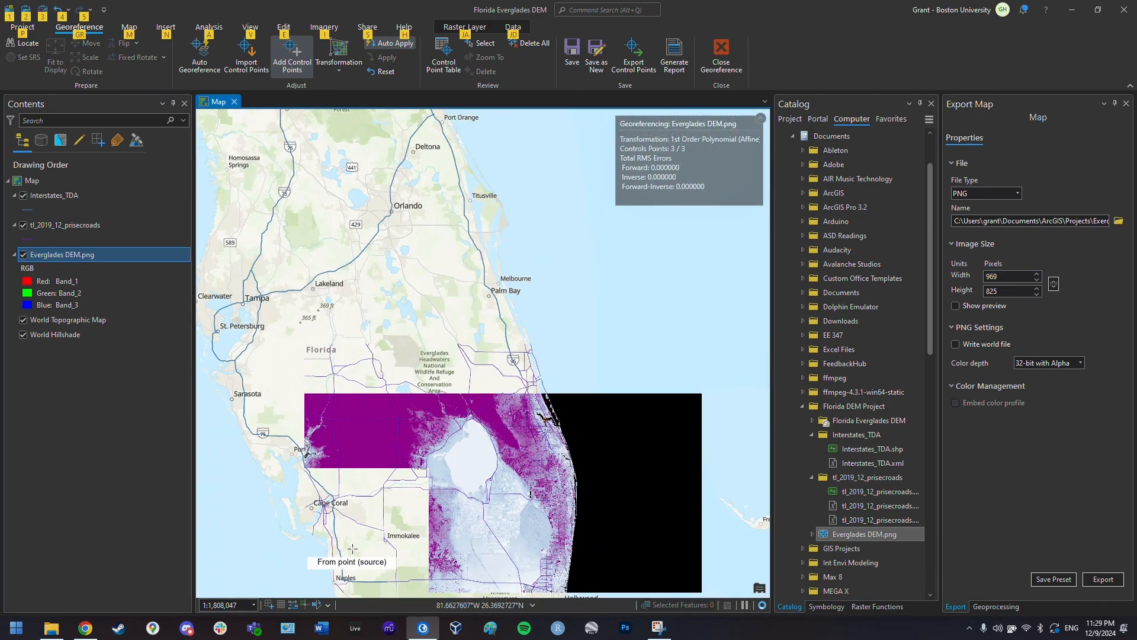
scroll(439, 474, up, 5)
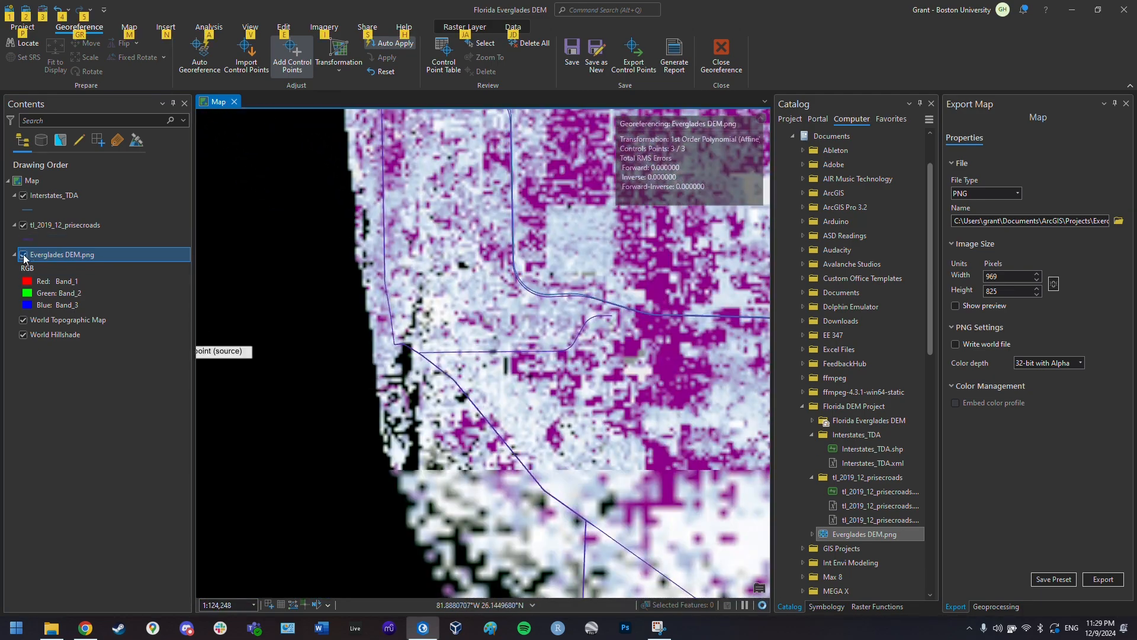
click(24, 256)
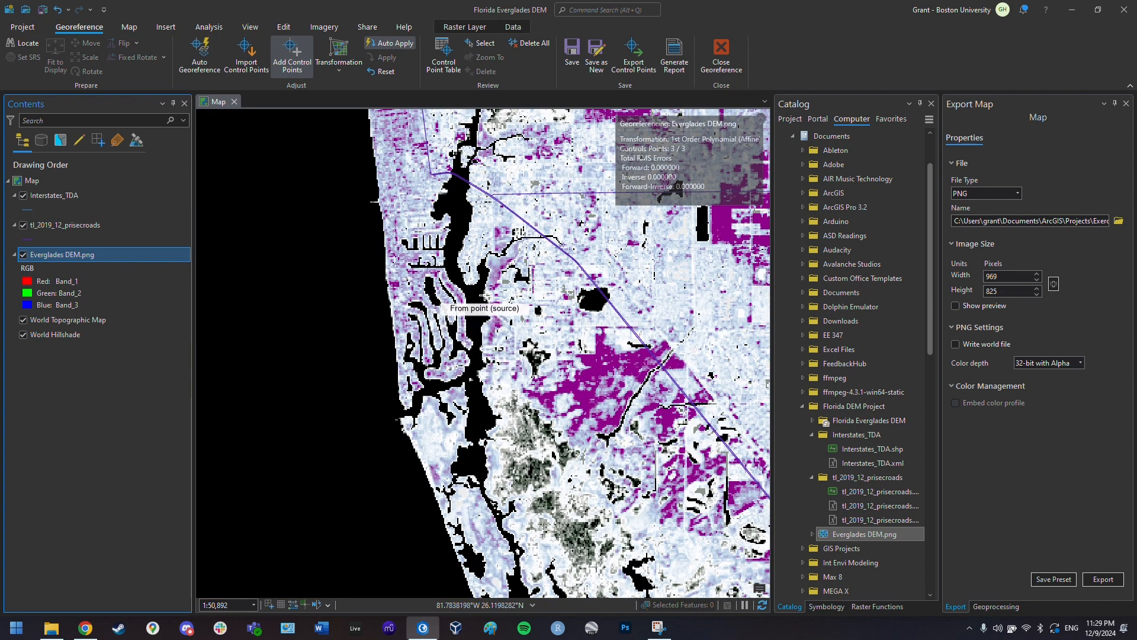
click(484, 295)
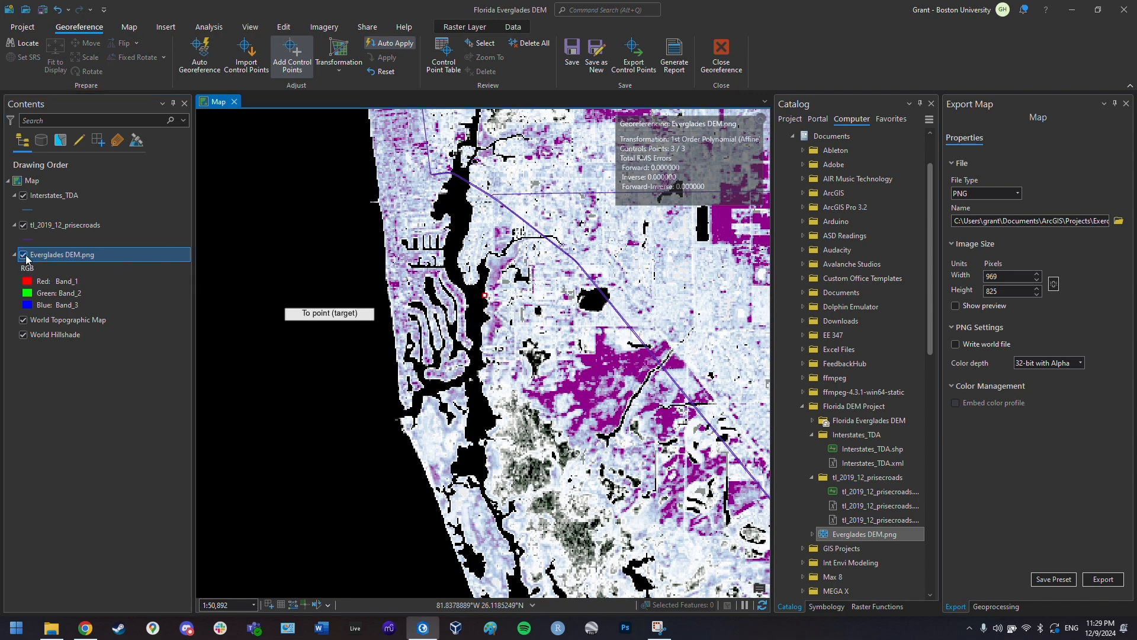
- Compare DEM and basemap, then place the matching target point at Naples' Port Royal
click(26, 255)
click(25, 256)
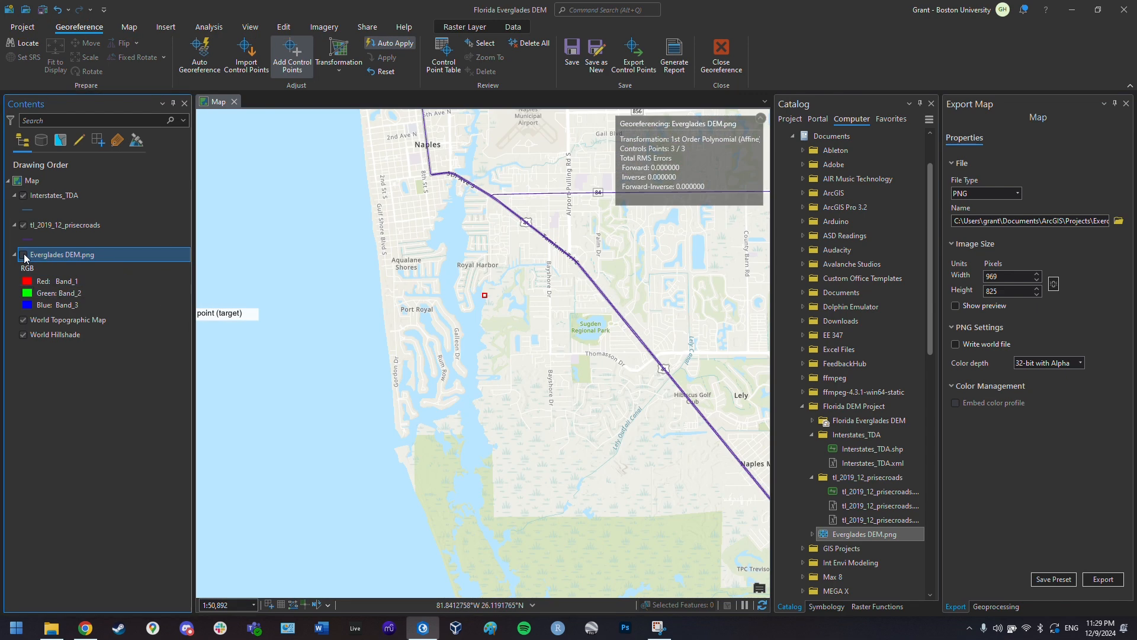
click(25, 256)
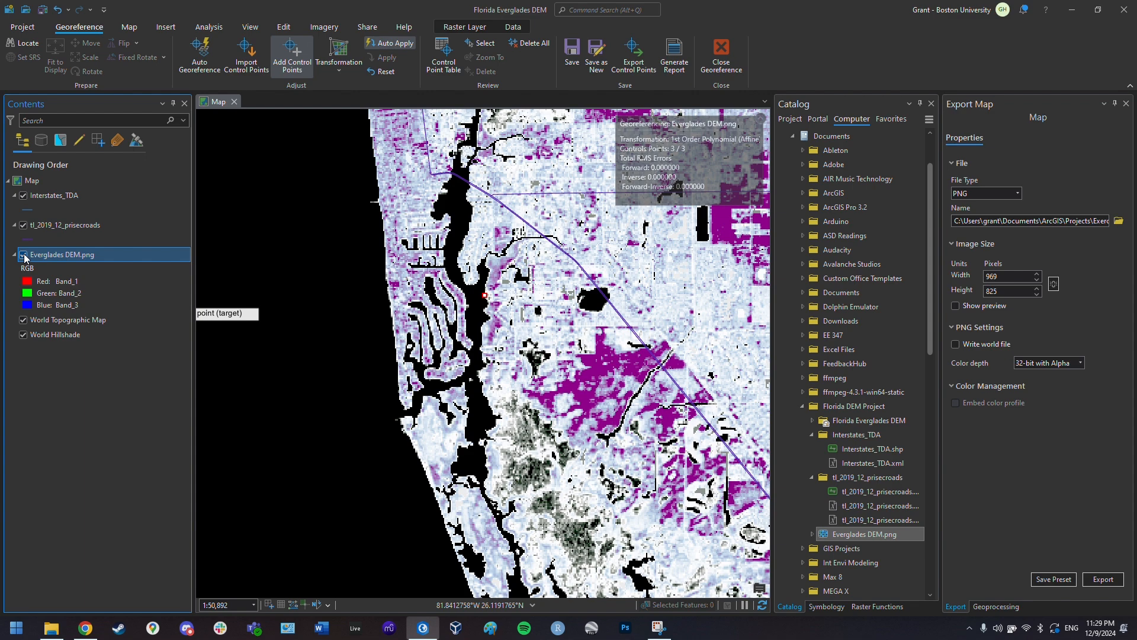
click(25, 256)
click(25, 256)
click(25, 255)
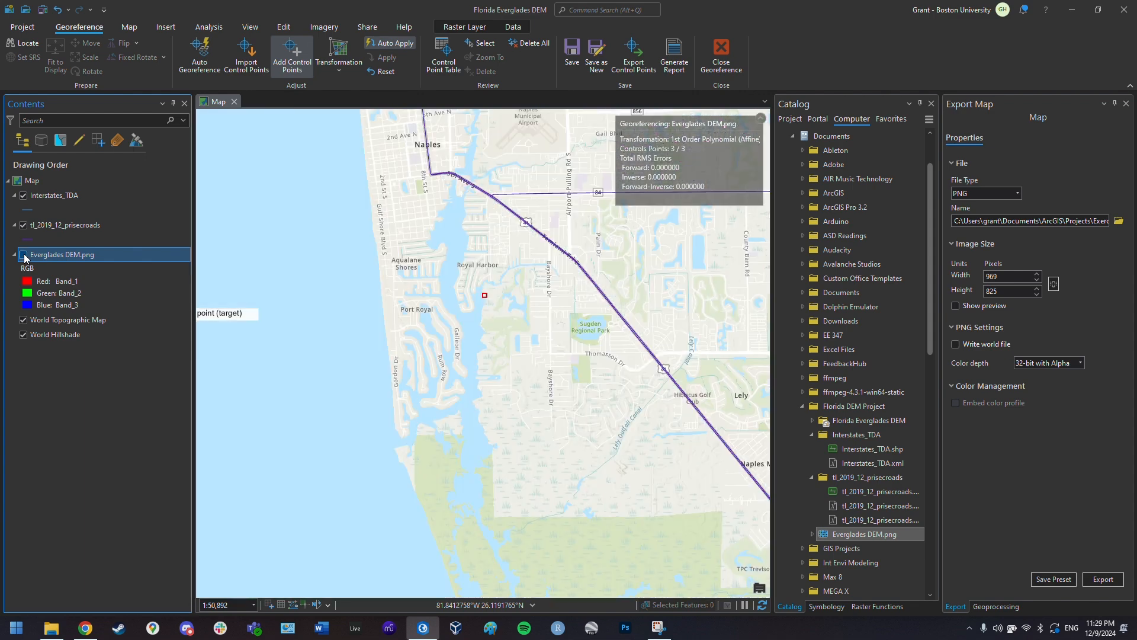
click(25, 256)
click(24, 256)
click(481, 325)
click(24, 256)
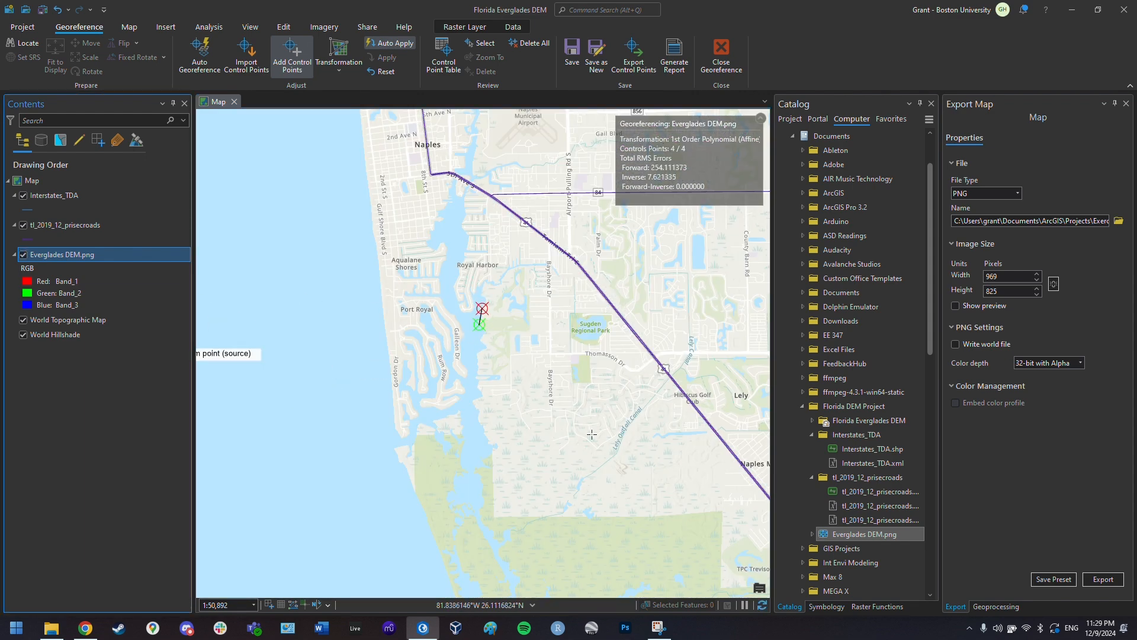
drag(593, 475, 495, 316)
scroll(495, 316, down, 4)
key(alt)
scroll(495, 316, down, 6)
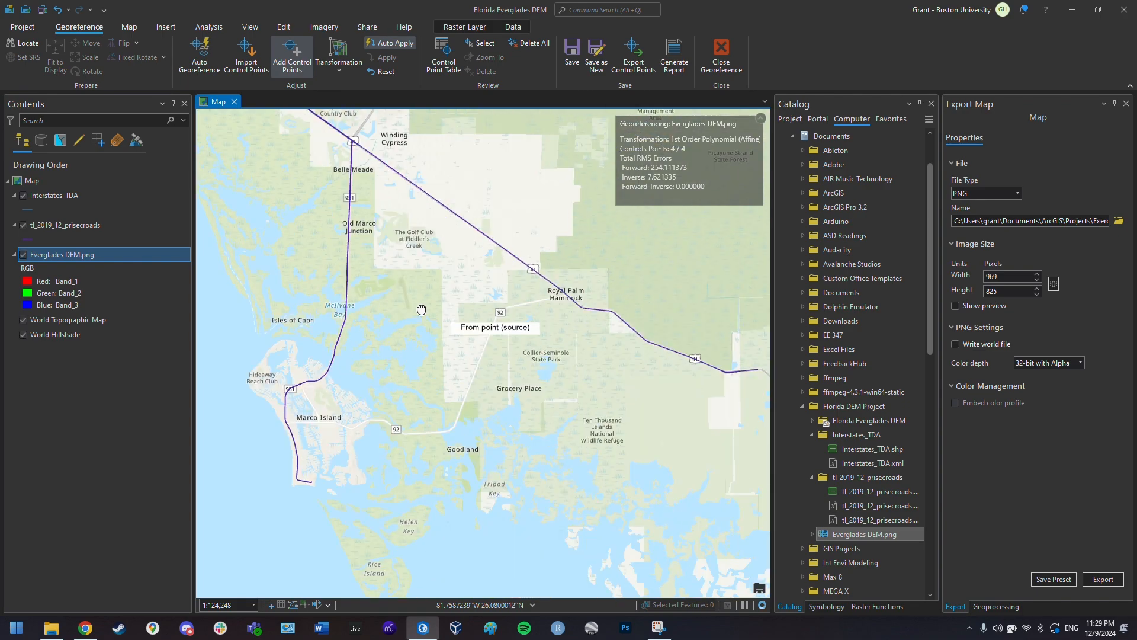
drag(621, 570, 651, 445)
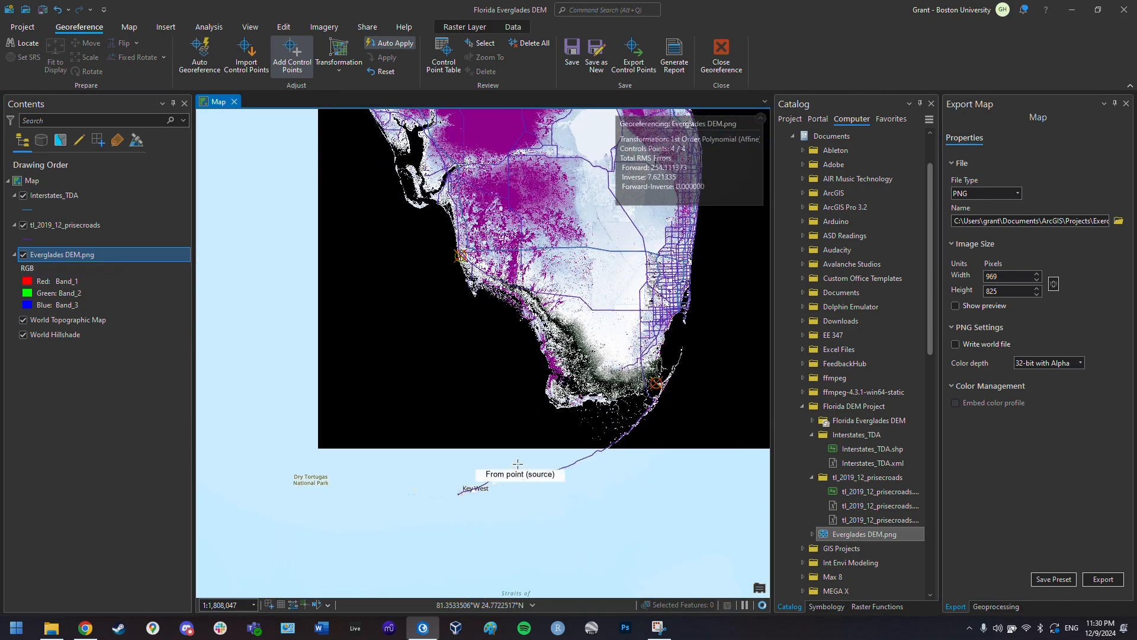
scroll(562, 377, up, 4)
key(alt)
click(23, 255)
click(23, 256)
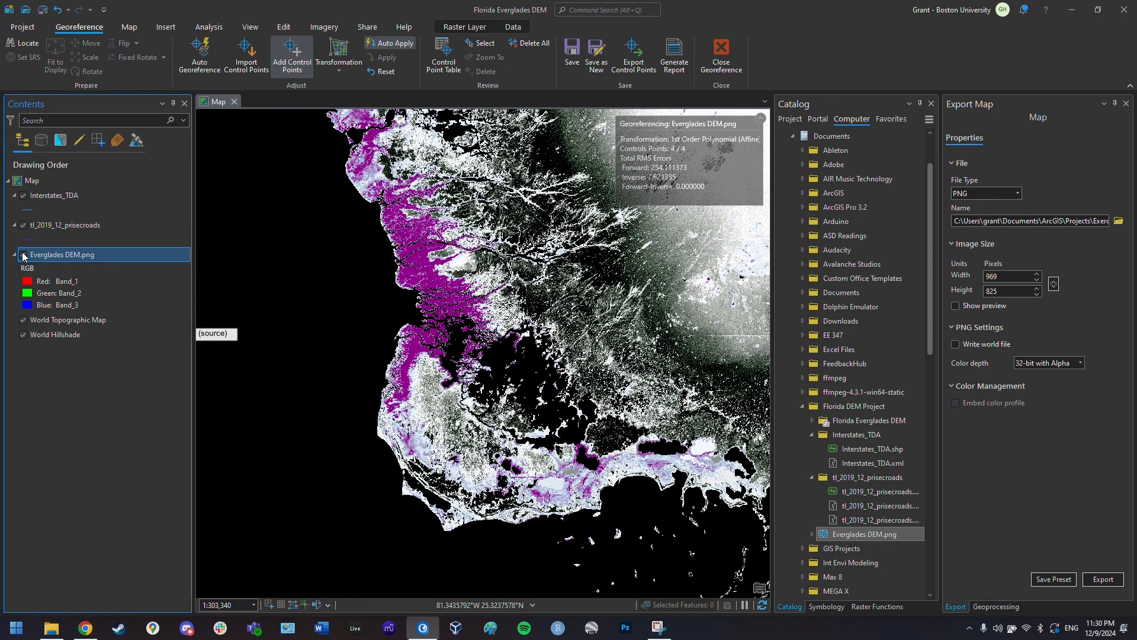
scroll(447, 526, up, 4)
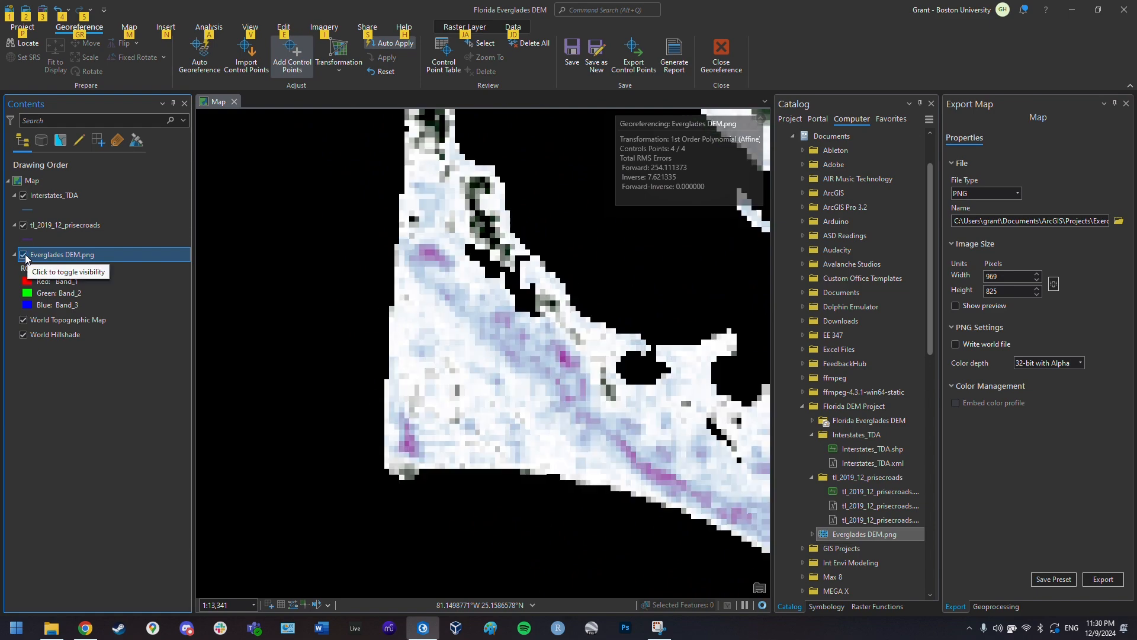
click(24, 255)
click(25, 254)
click(385, 467)
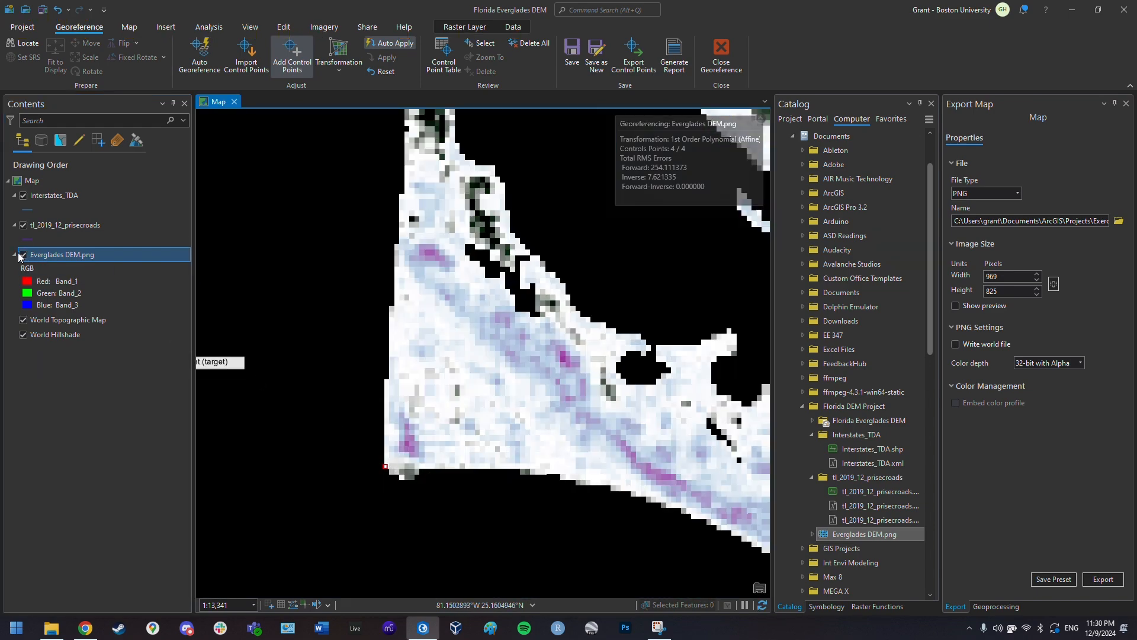
click(23, 255)
click(361, 412)
scroll(396, 326, down, 9)
scroll(499, 228, down, 2)
drag(499, 228, 411, 454)
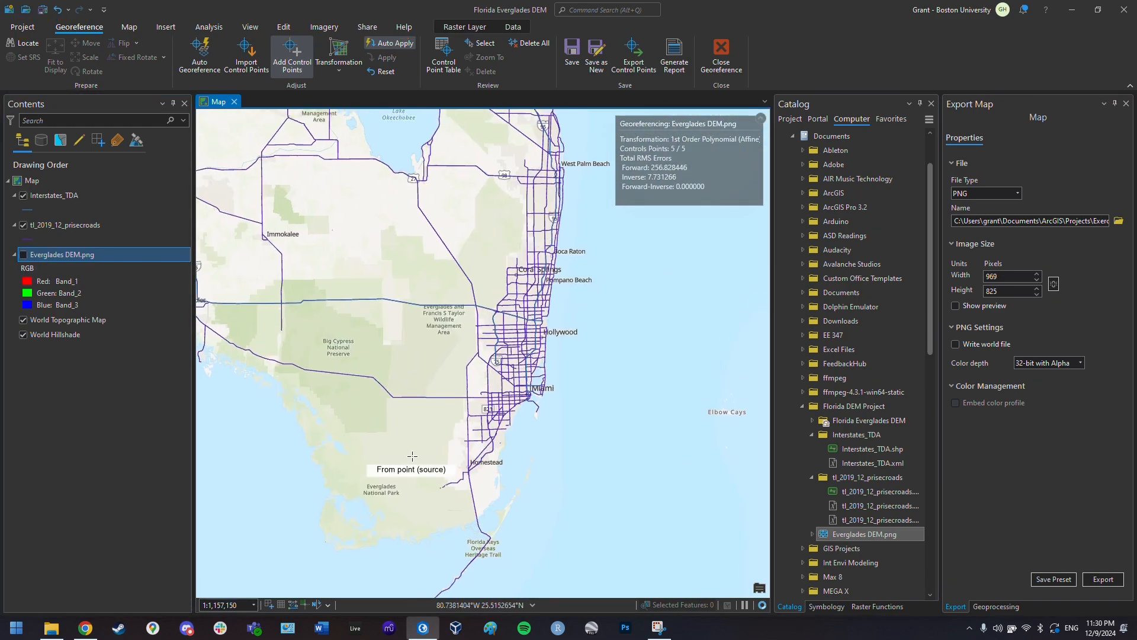
click(24, 255)
scroll(363, 417, up, 5)
key(alt)
drag(401, 333, 453, 578)
drag(436, 195, 390, 474)
click(316, 430)
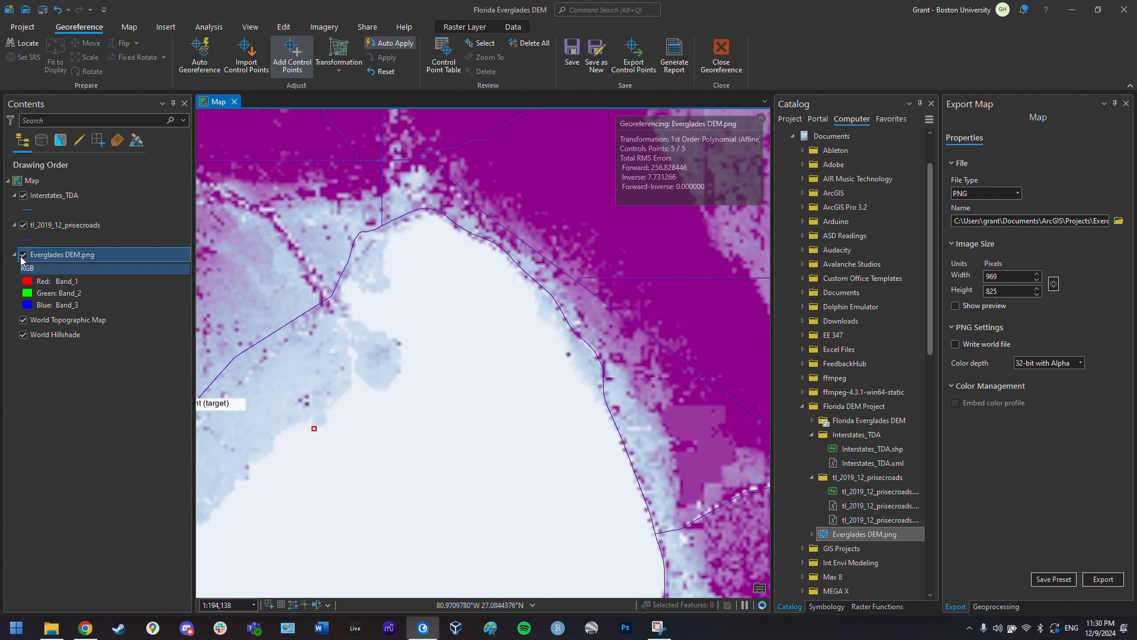
click(24, 255)
click(314, 422)
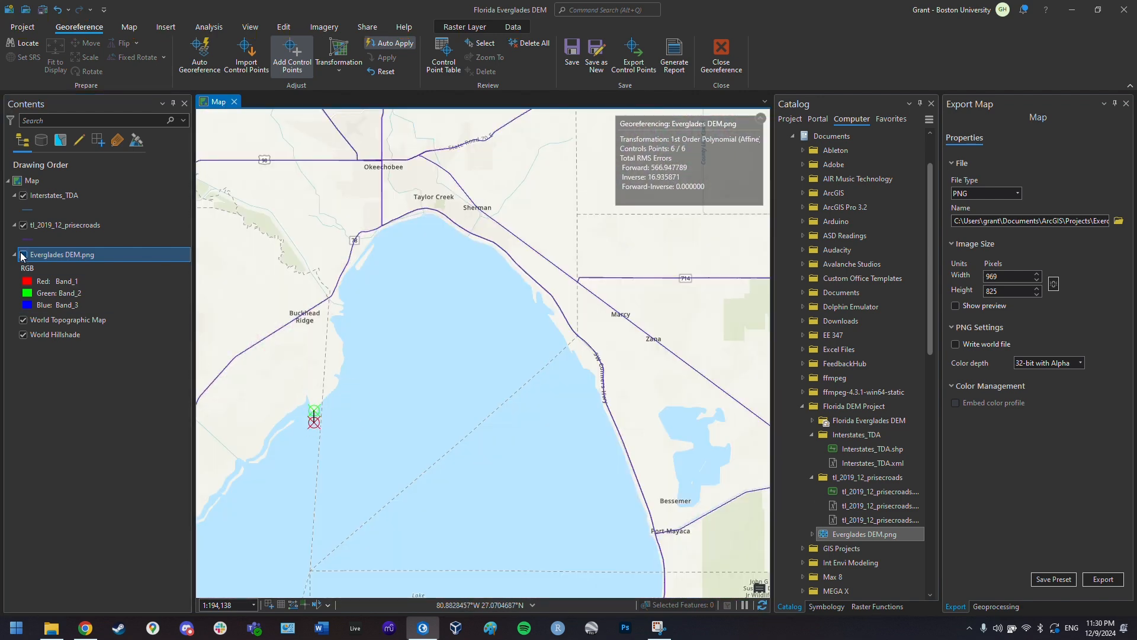
click(23, 255)
scroll(427, 428, down, 6)
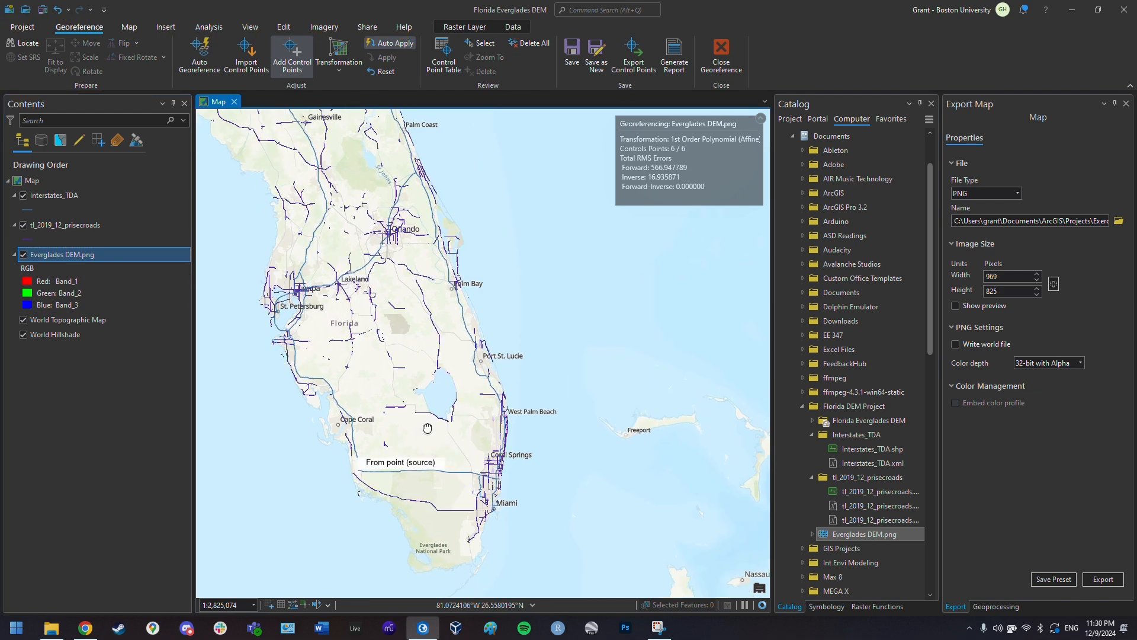
drag(427, 427, 504, 343)
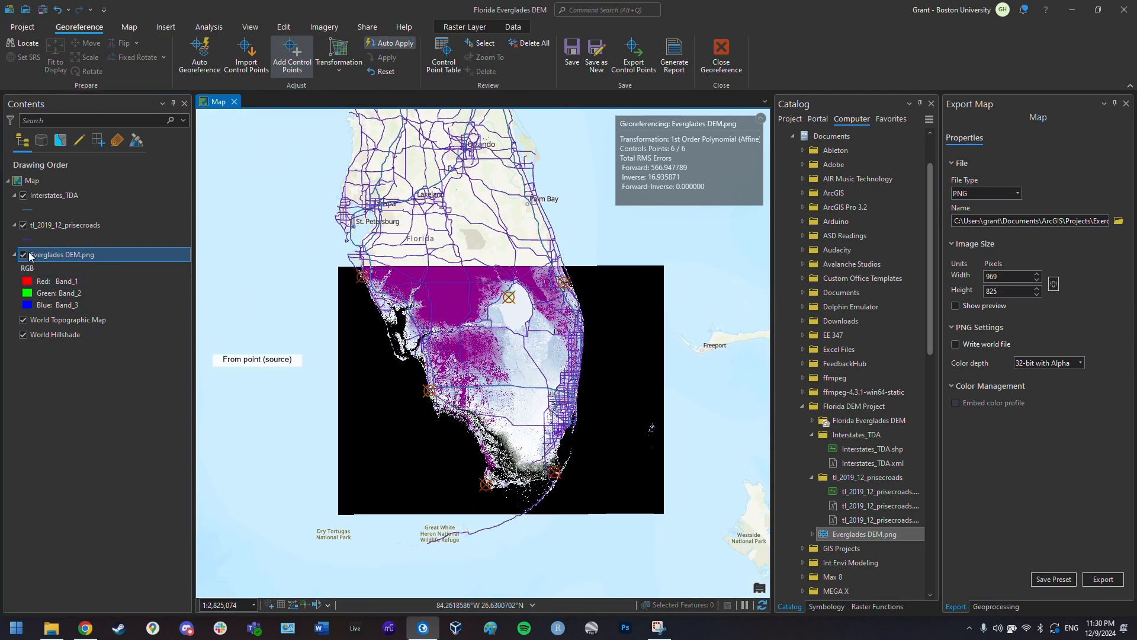
click(24, 255)
click(23, 256)
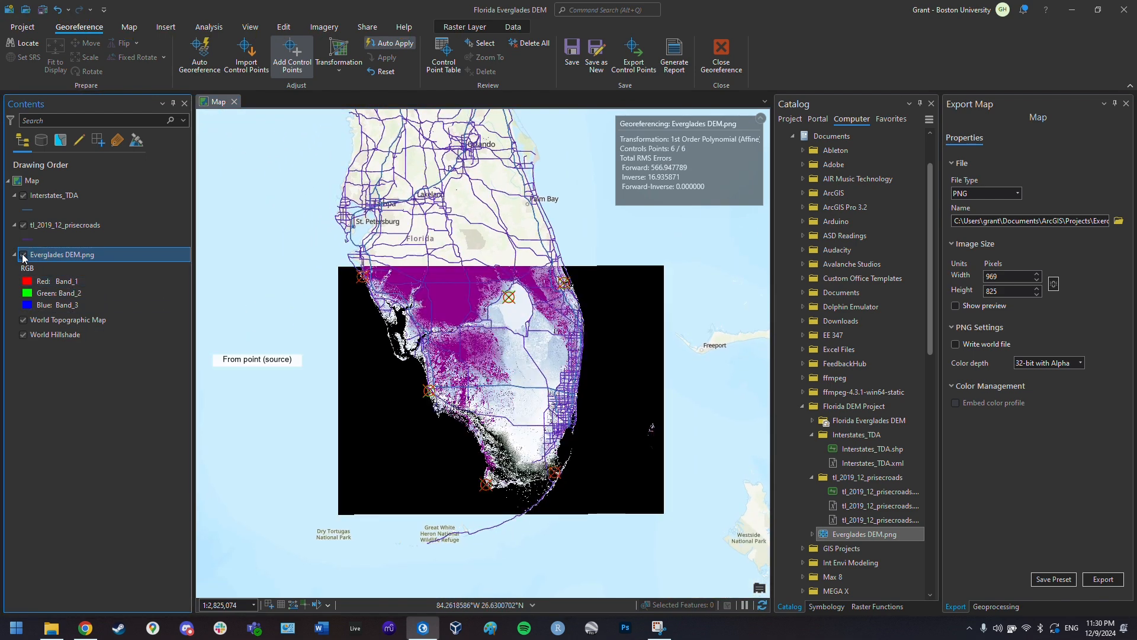
click(23, 255)
click(23, 256)
click(23, 255)
click(23, 256)
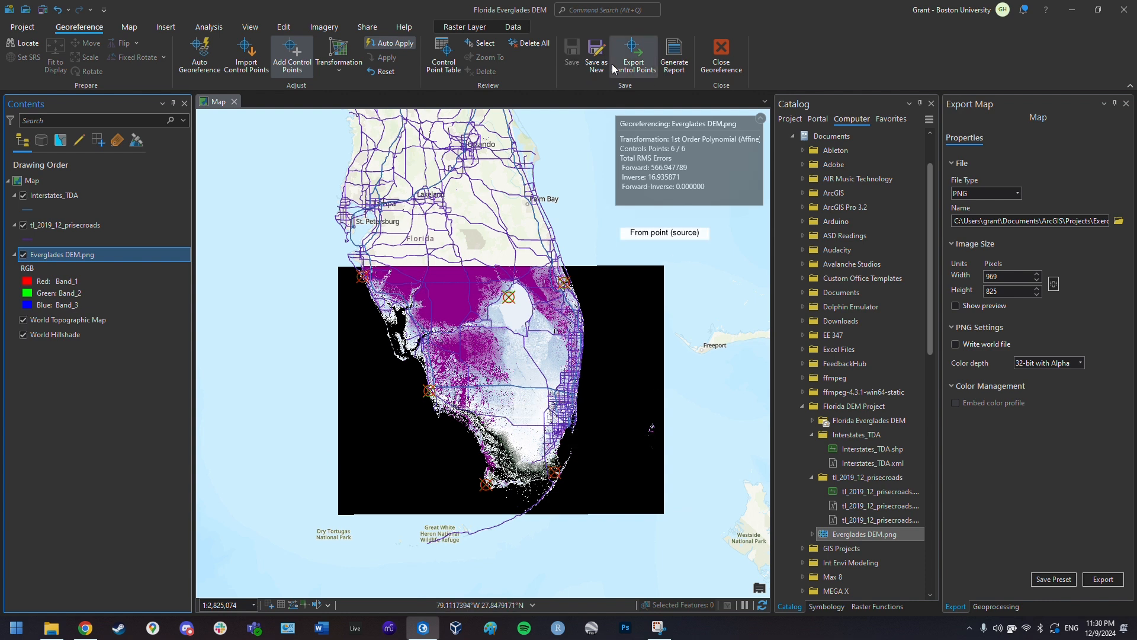
- Export the enabled control points, browsing to Documents > Florida DEM Project
click(631, 63)
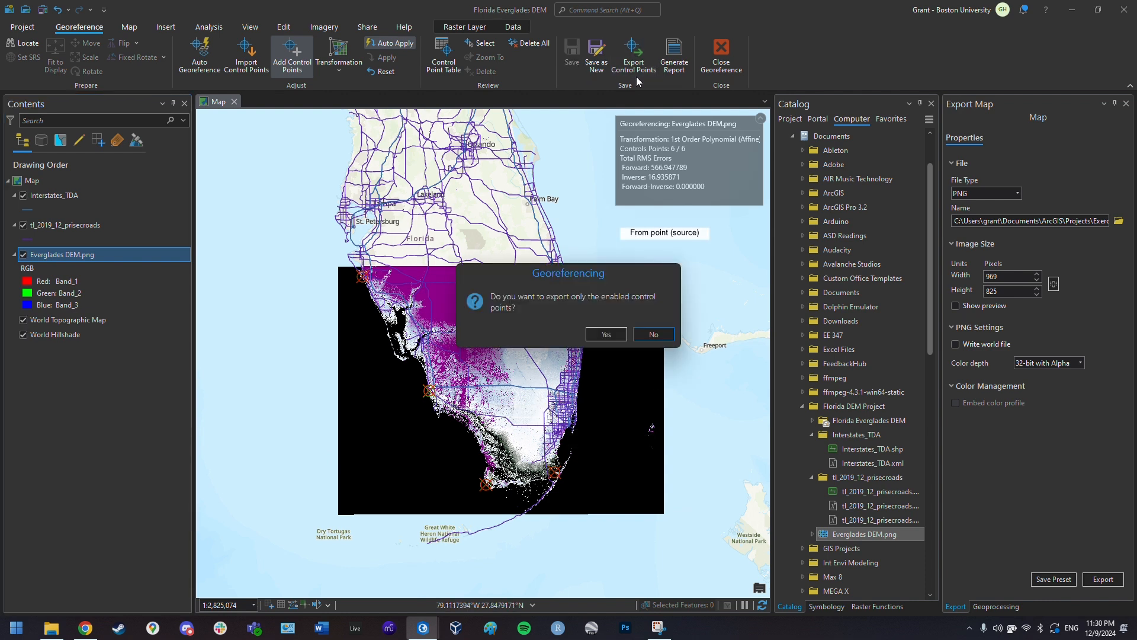
click(606, 334)
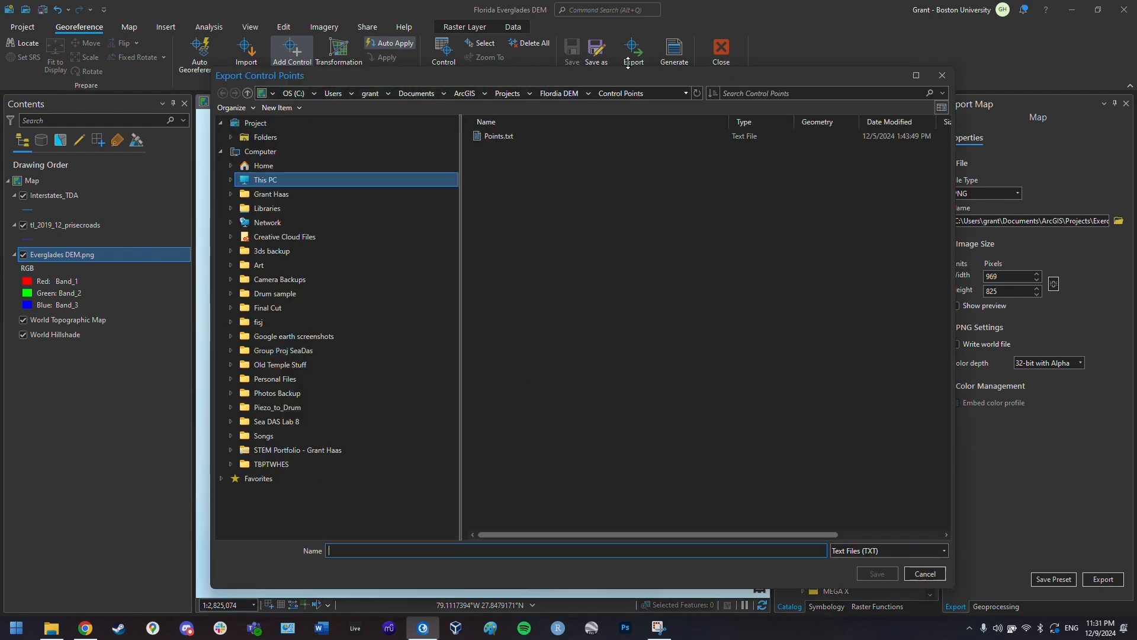
click(398, 98)
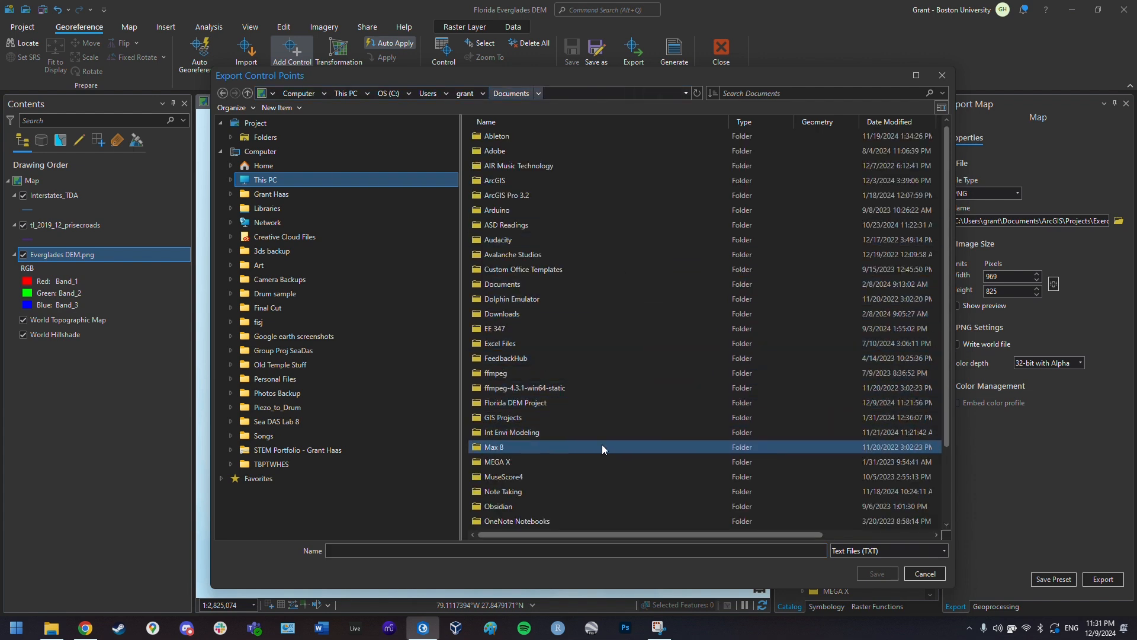
scroll(533, 480, down, 2)
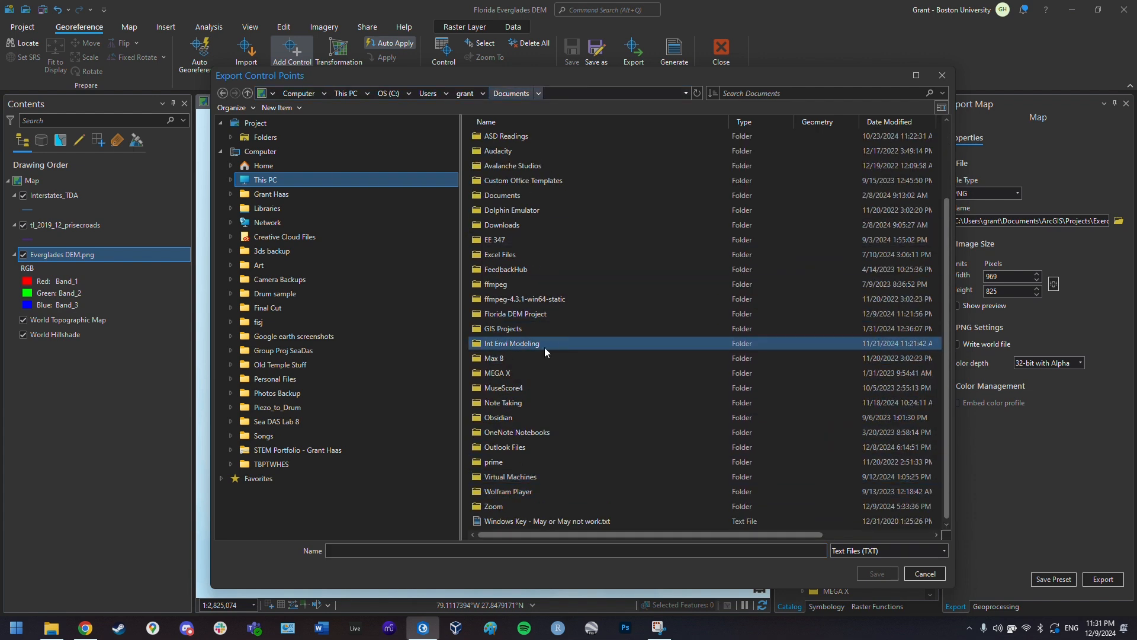
double_click(547, 312)
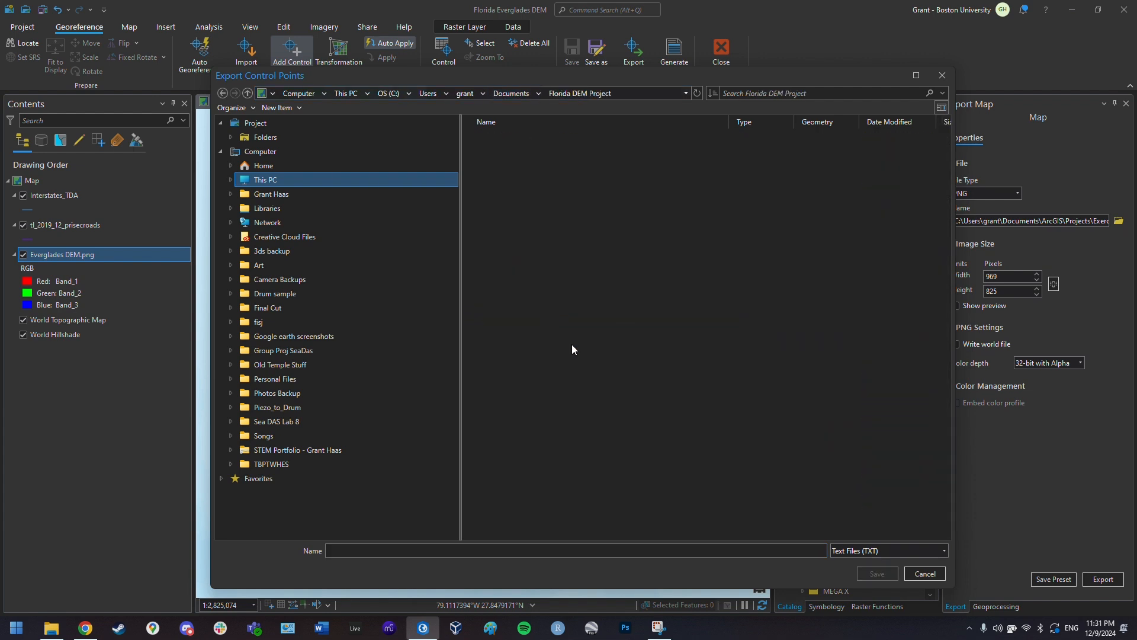
- Create a 'Control Points' folder there and save the control points file inside it
right_click(616, 351)
click(663, 355)
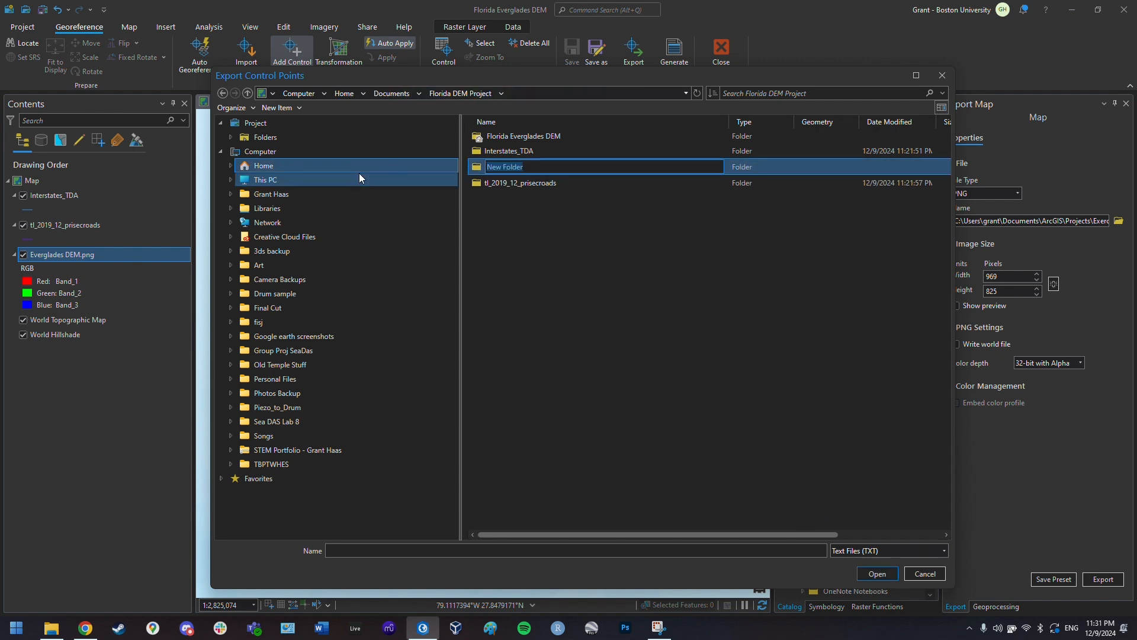
text(Coon)
key(BackSpace)
key(BackSpace)
text(ntrol Points)
key(Return)
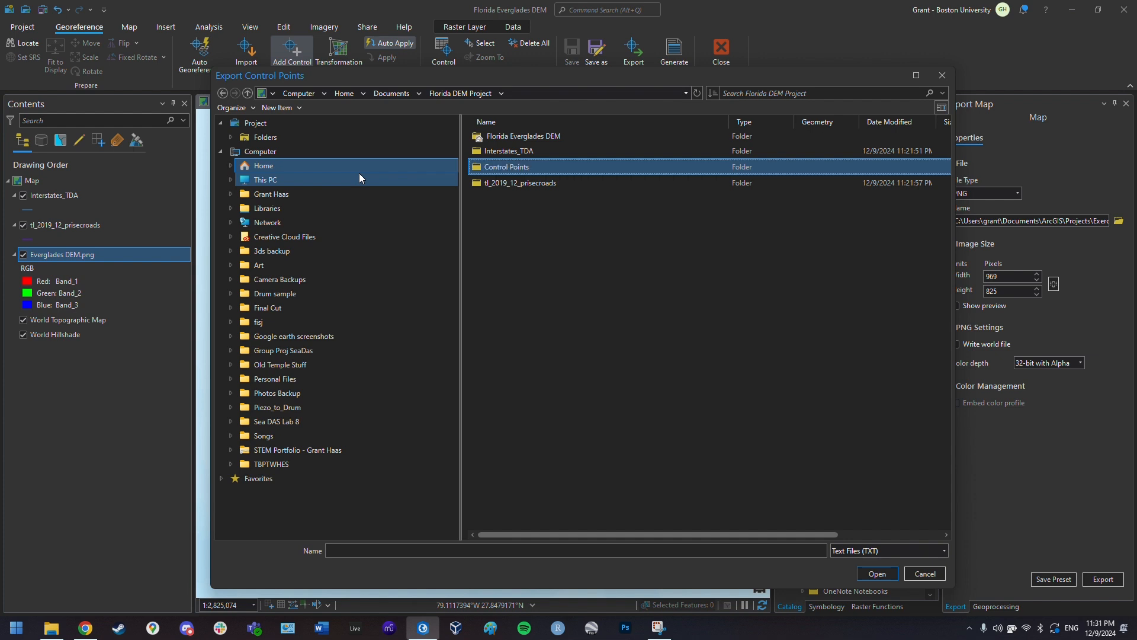
key(Return)
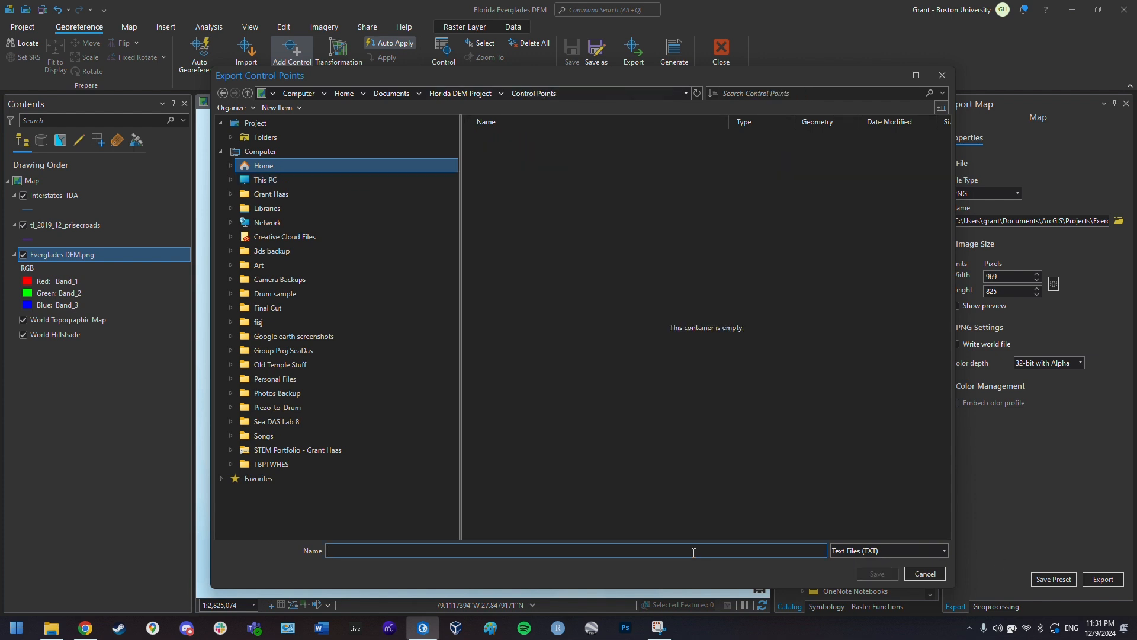
key(Return)
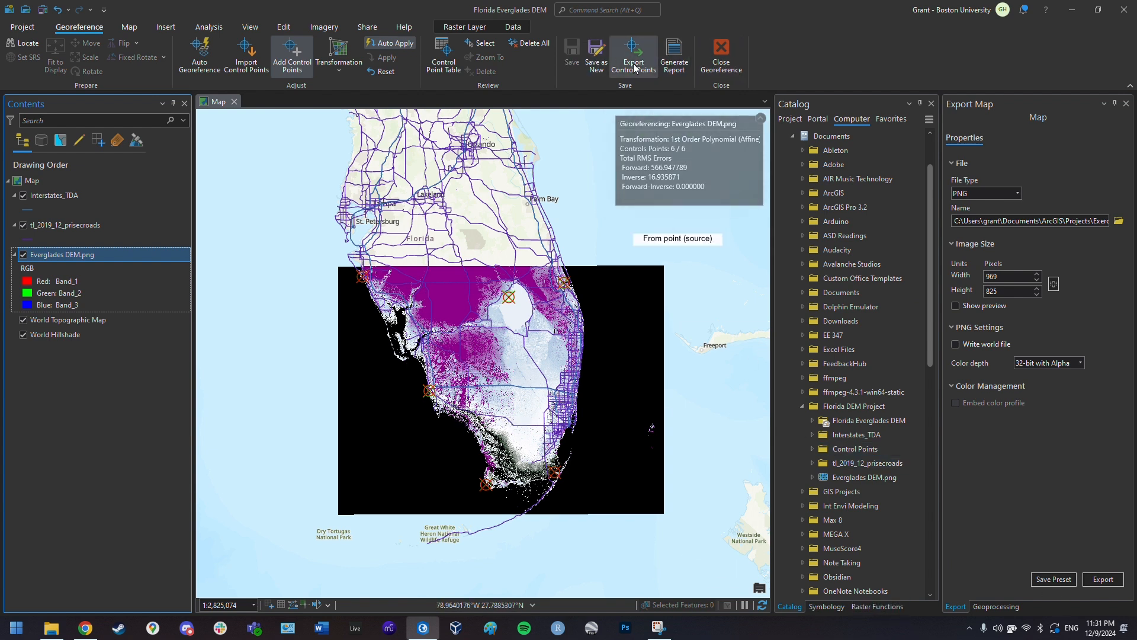
- End georeferencing and make the tl_2019_12_prisecroads road lines black
click(726, 66)
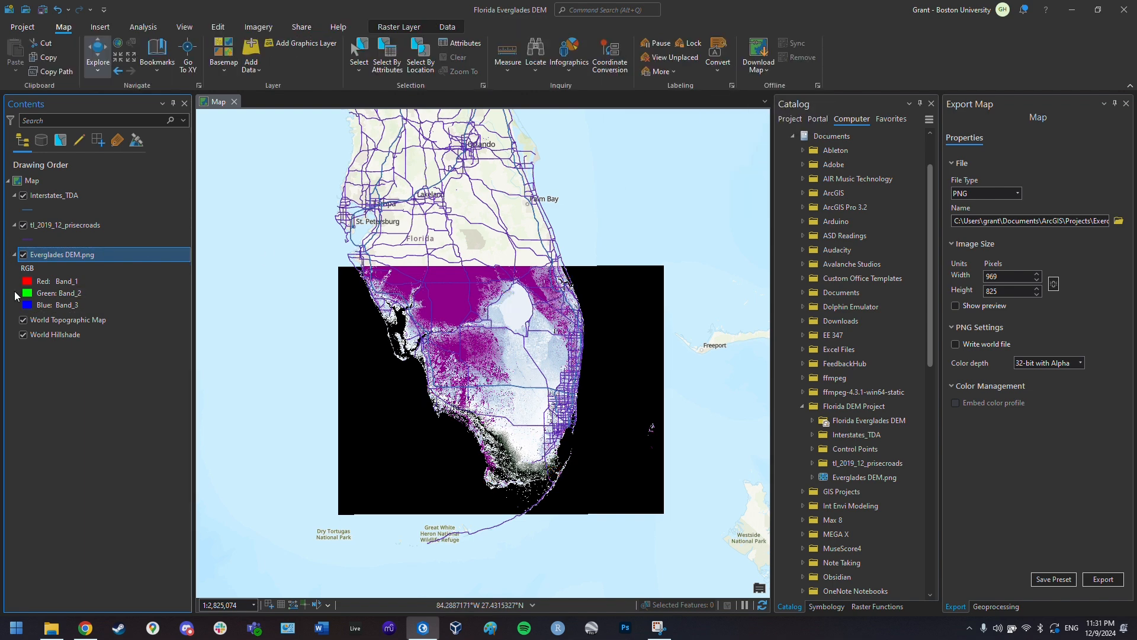
click(24, 212)
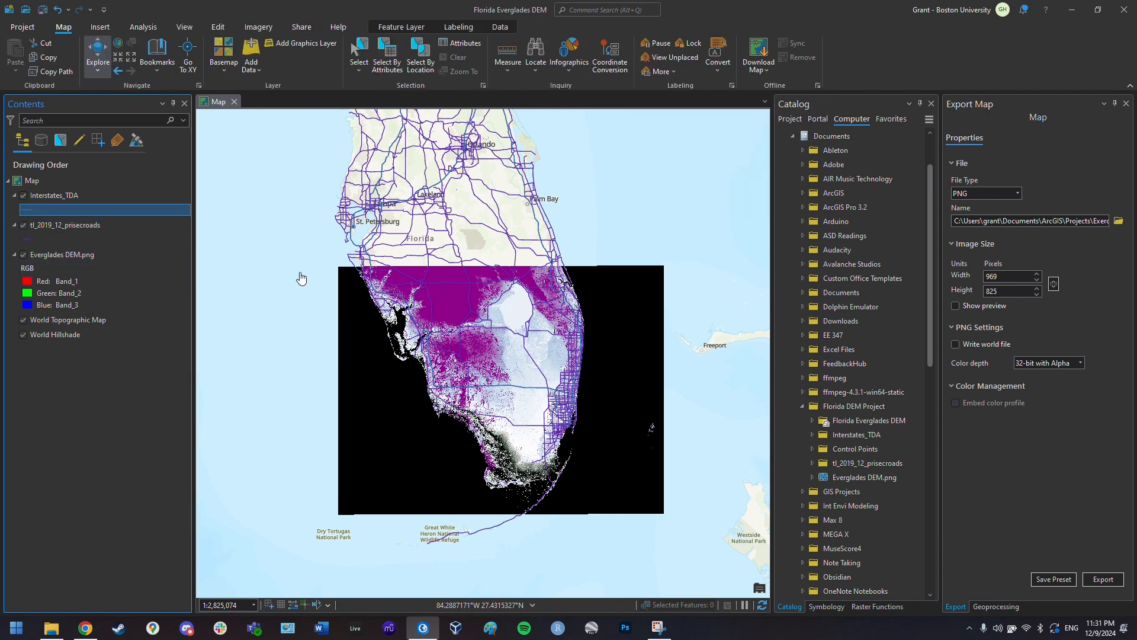
click(827, 134)
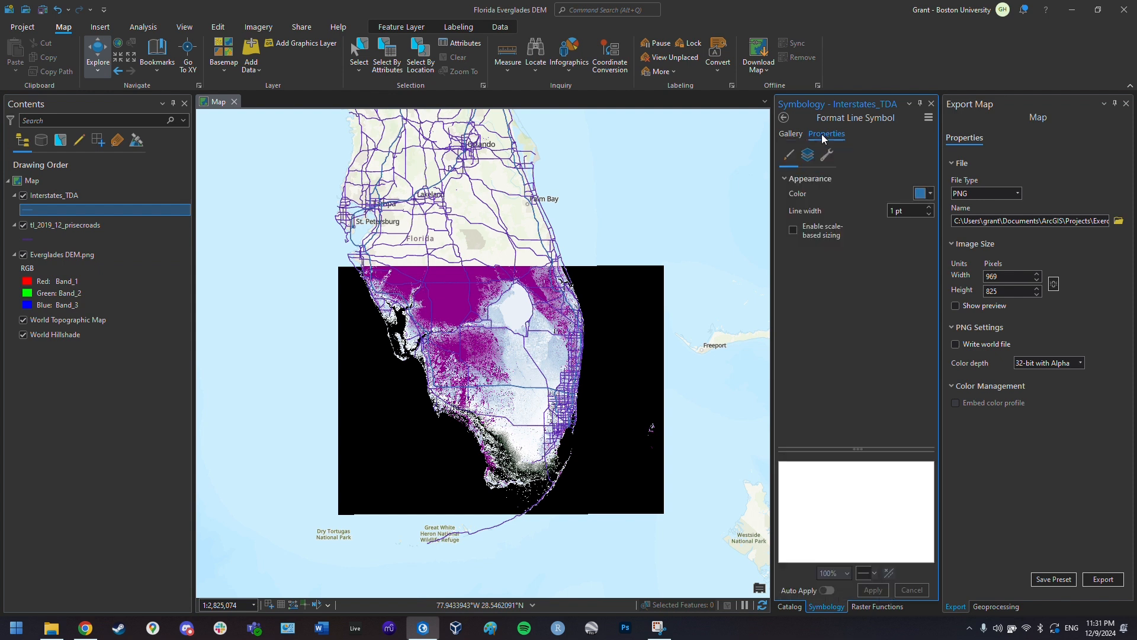
click(928, 196)
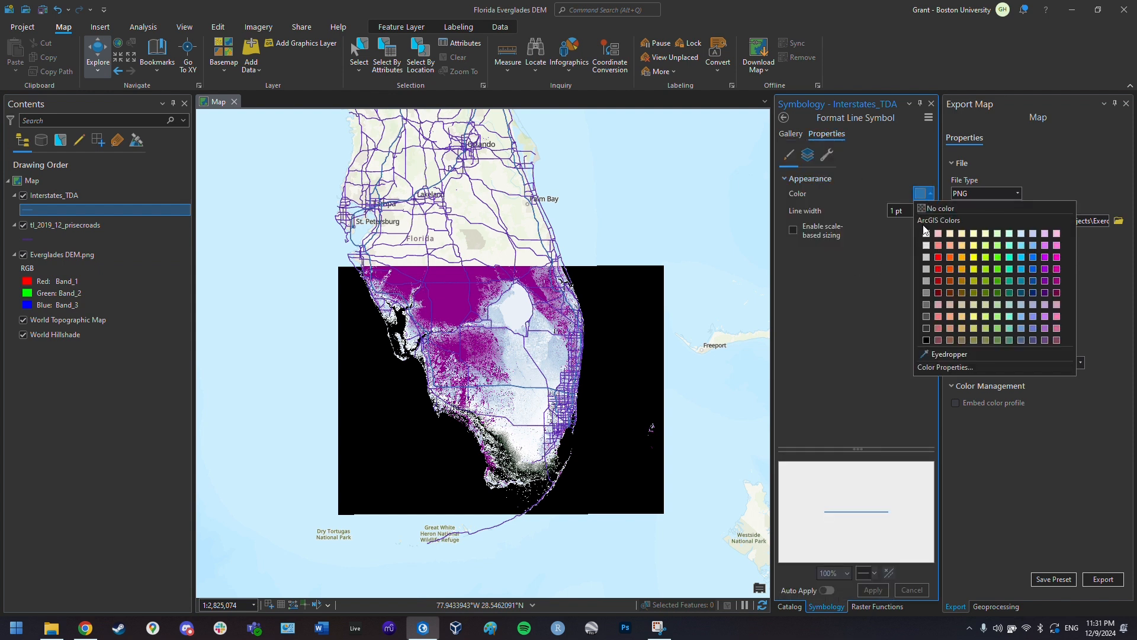
click(929, 350)
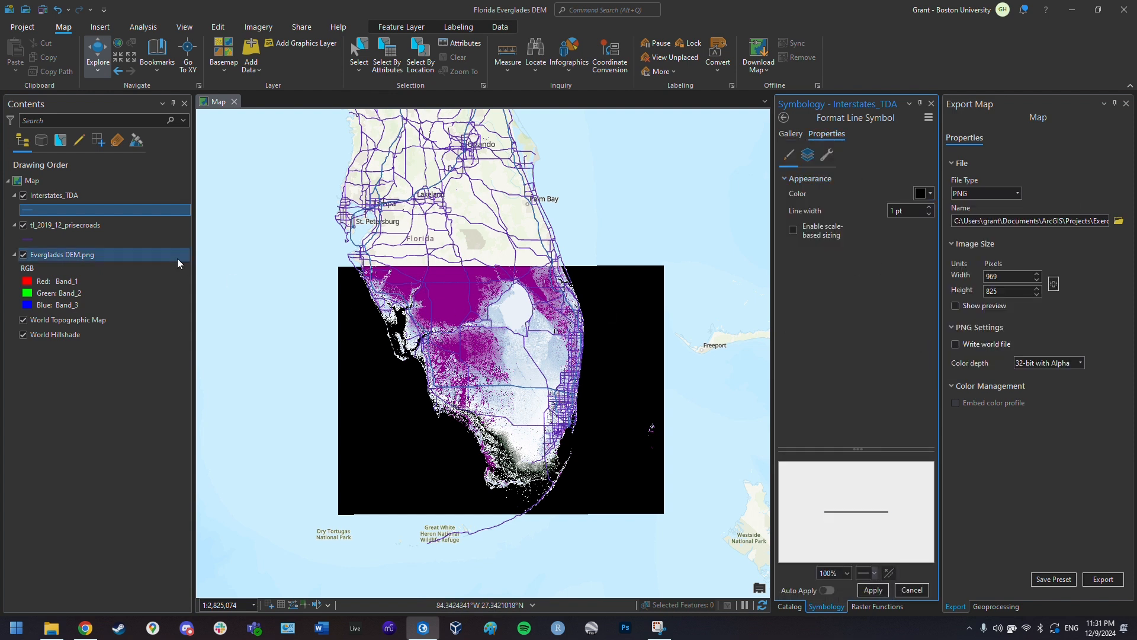
click(26, 240)
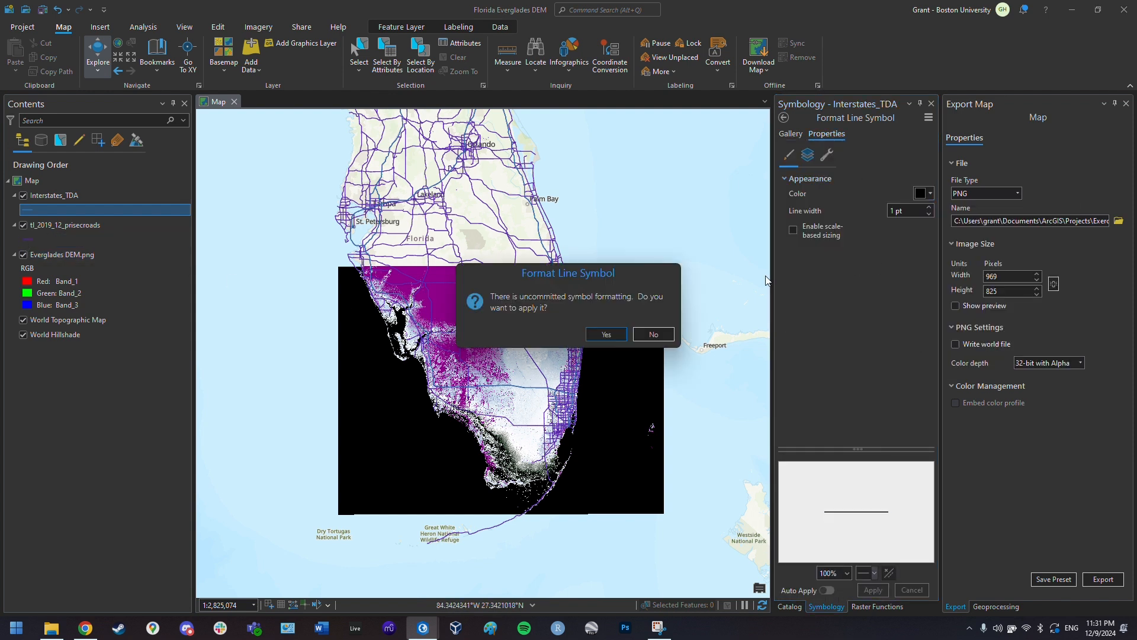
click(662, 336)
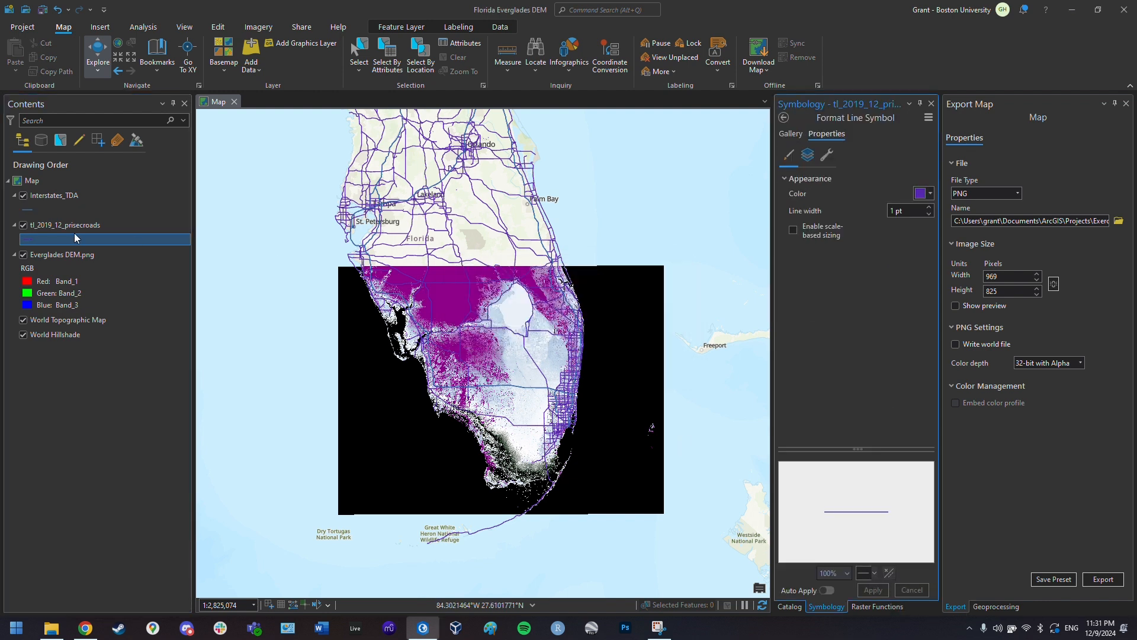
click(928, 195)
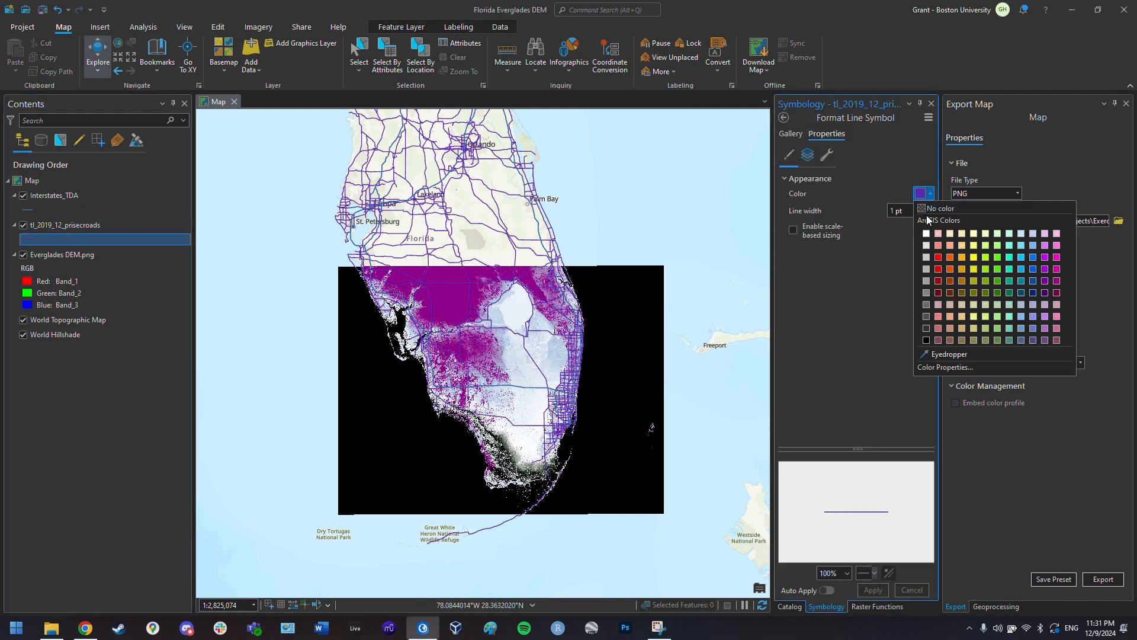
click(927, 340)
click(873, 590)
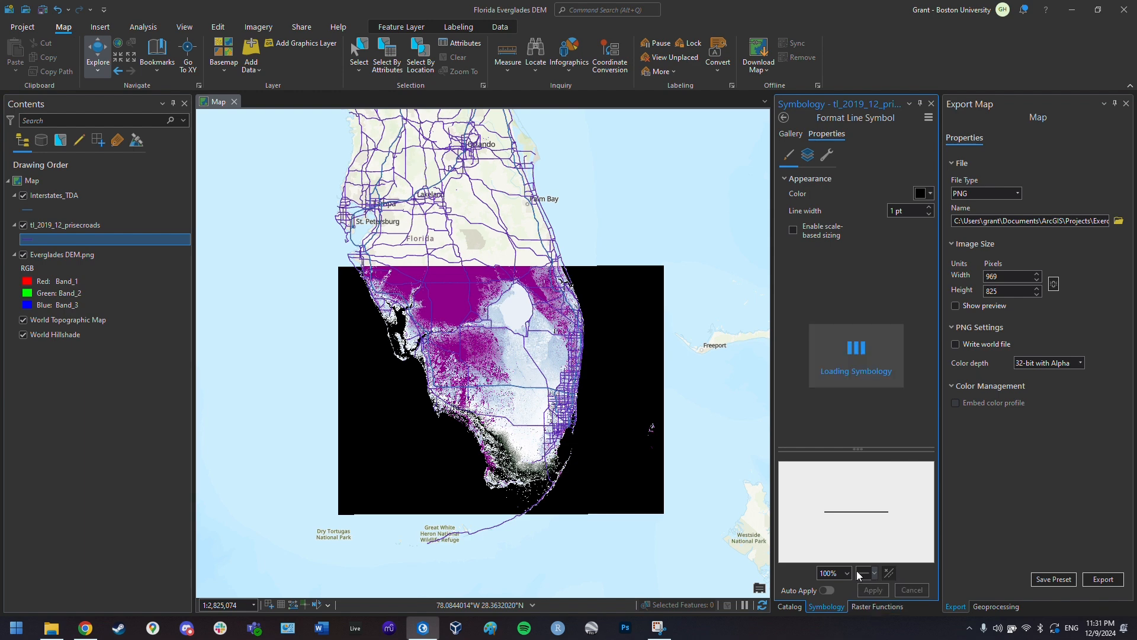
- Make the Interstates_TDA lines black and zoom in on south Florida
click(30, 211)
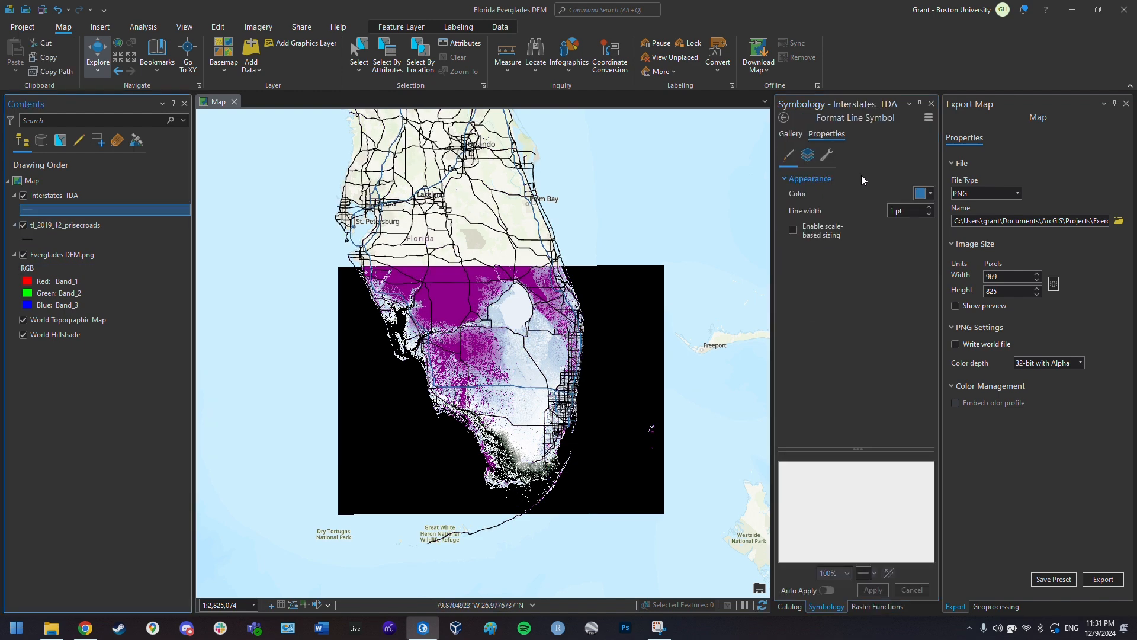
click(924, 194)
click(927, 340)
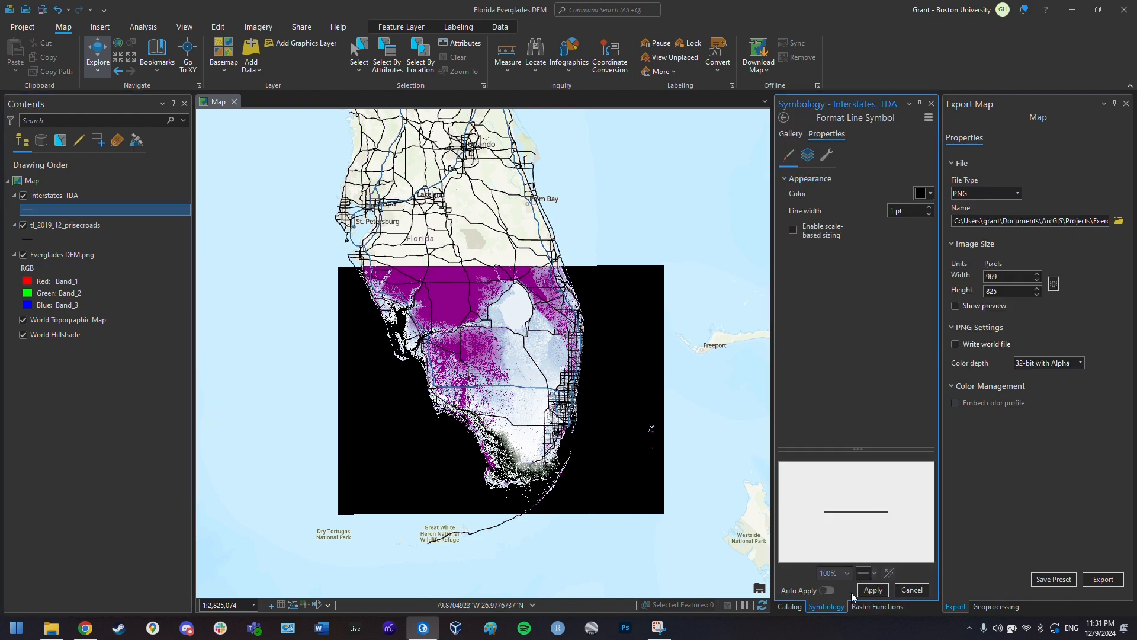
click(868, 593)
scroll(625, 290, up, 2)
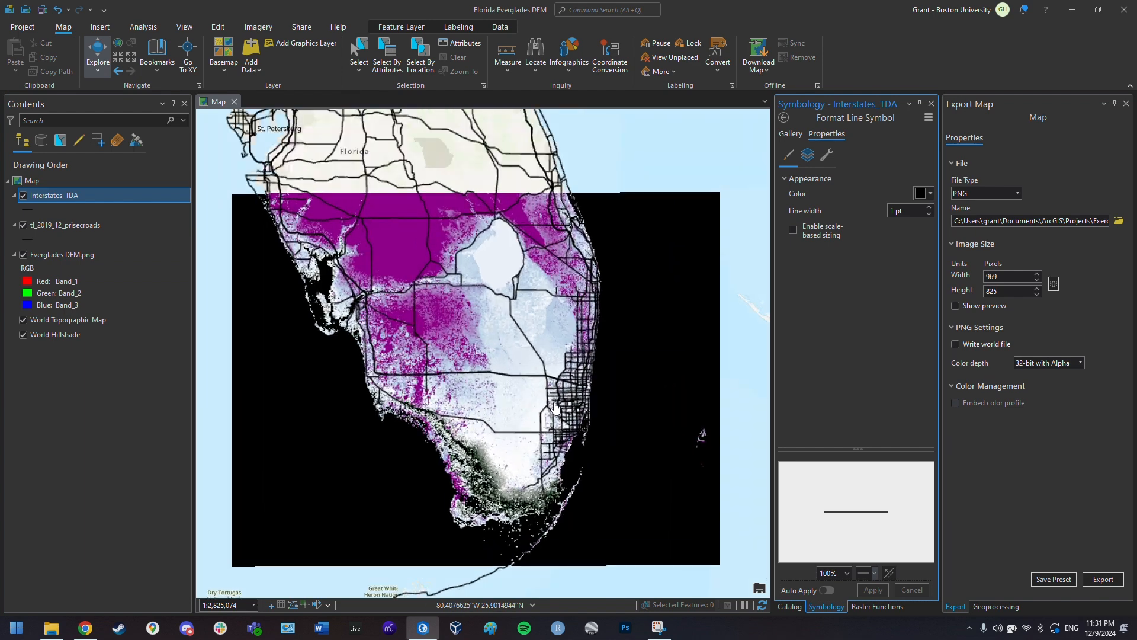
key(alt)
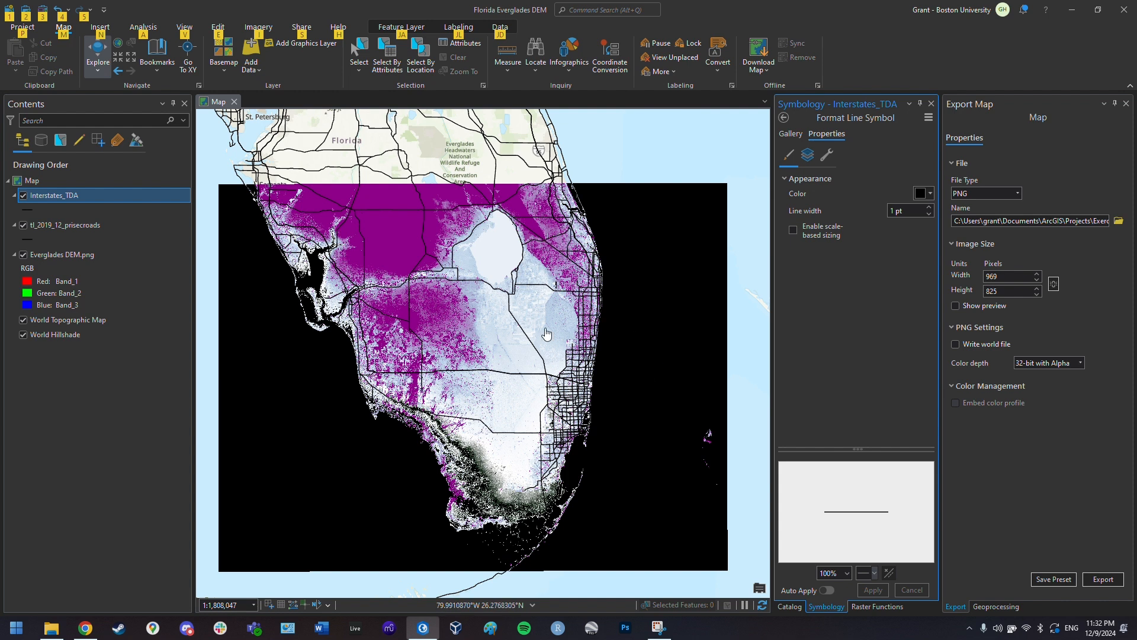
key(alt)
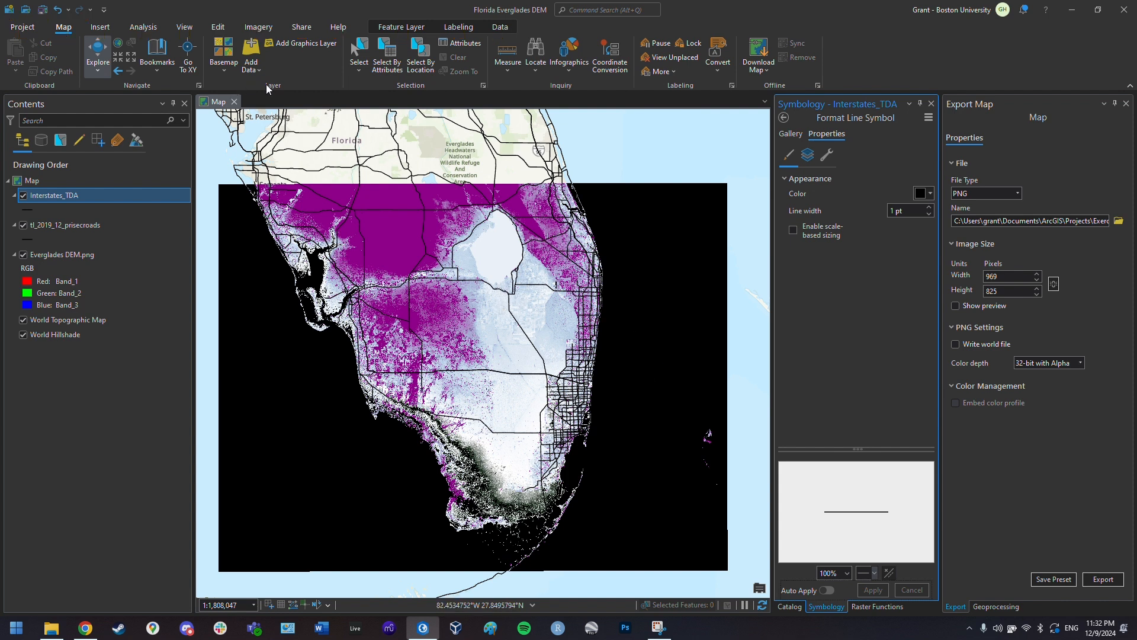
- Create a new ANSI Letter 8.5 x 11 portrait layout
click(95, 27)
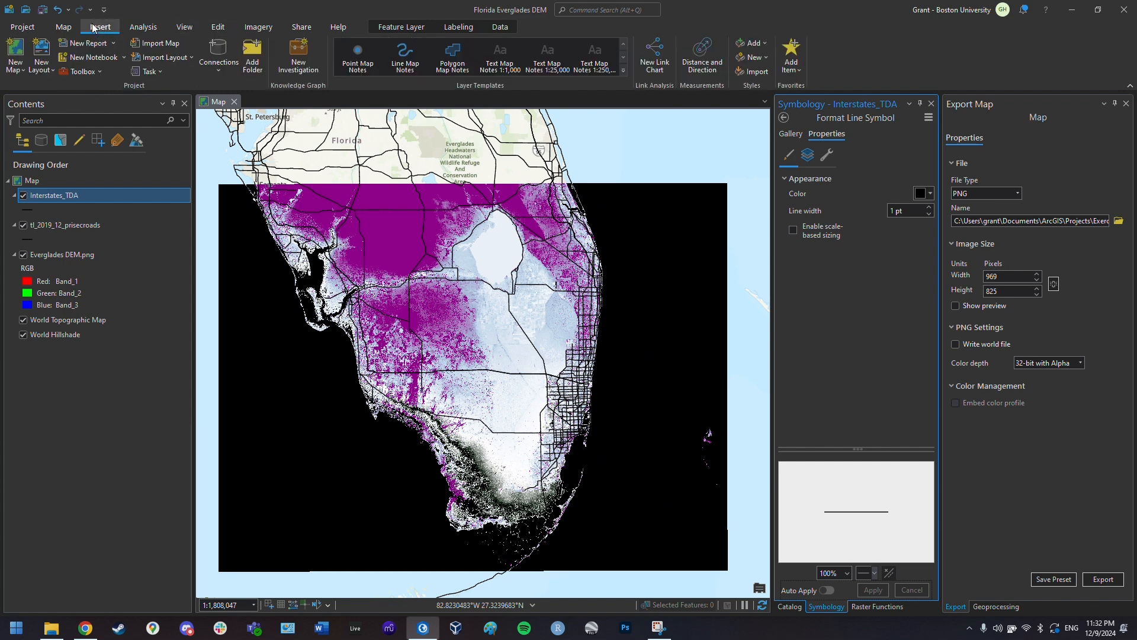
click(50, 59)
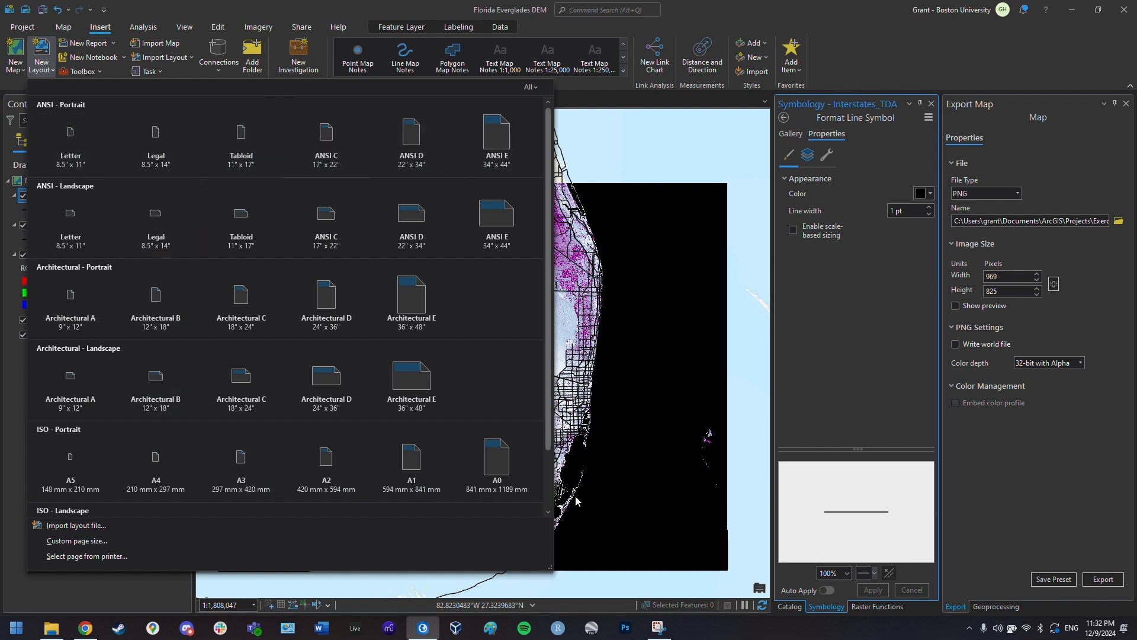
click(87, 144)
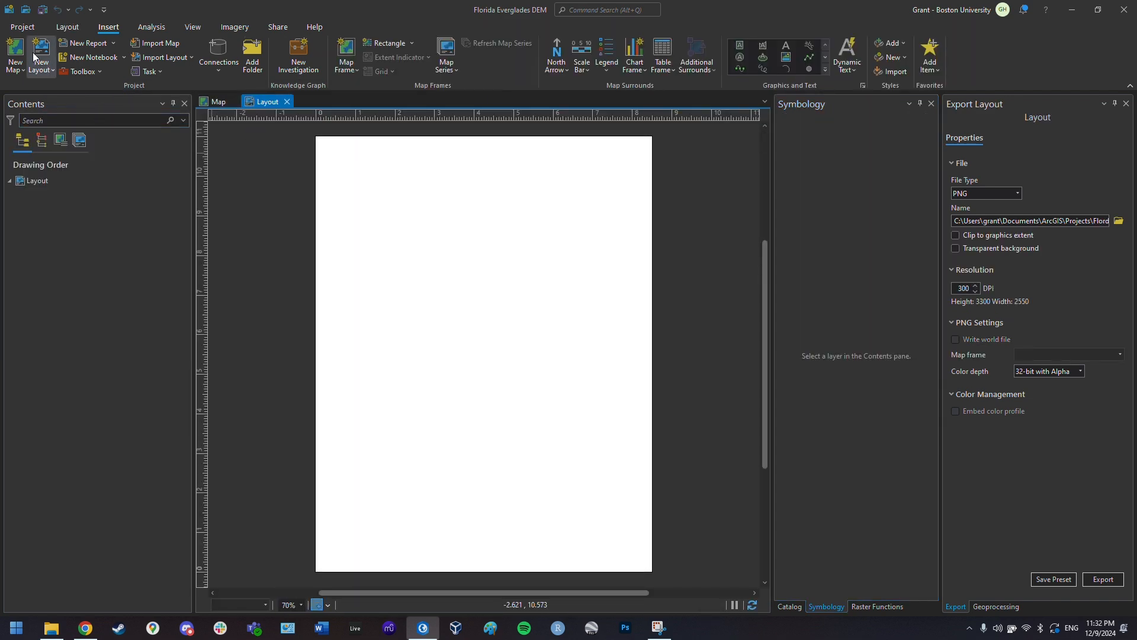
- Add a map frame of the Everglades map covering most of the page, trimming its right edge
click(355, 66)
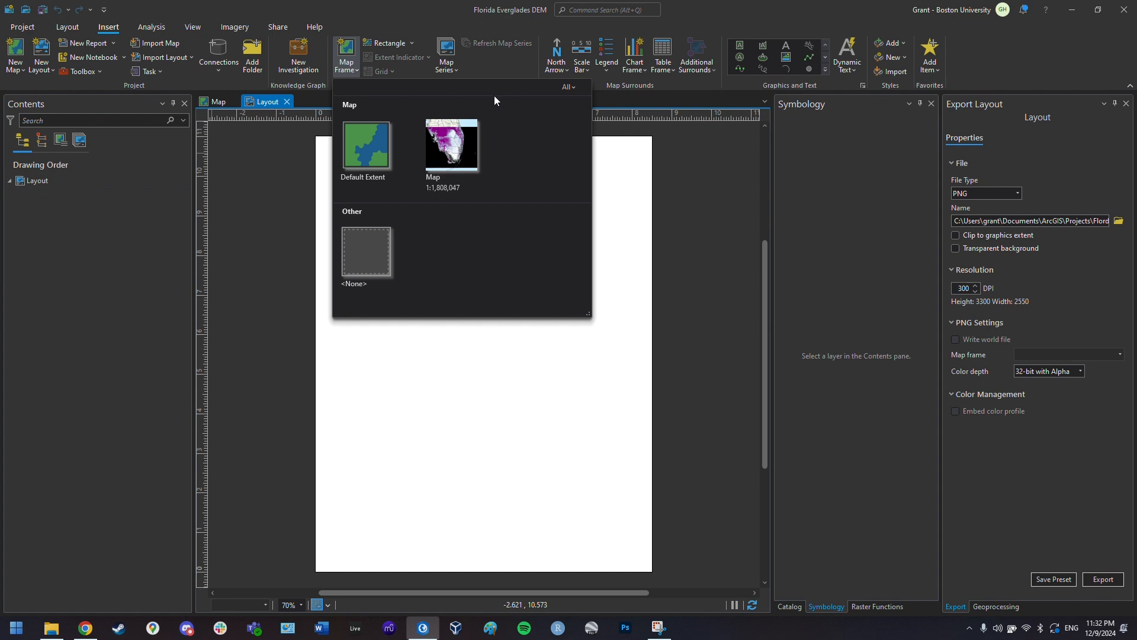
click(464, 157)
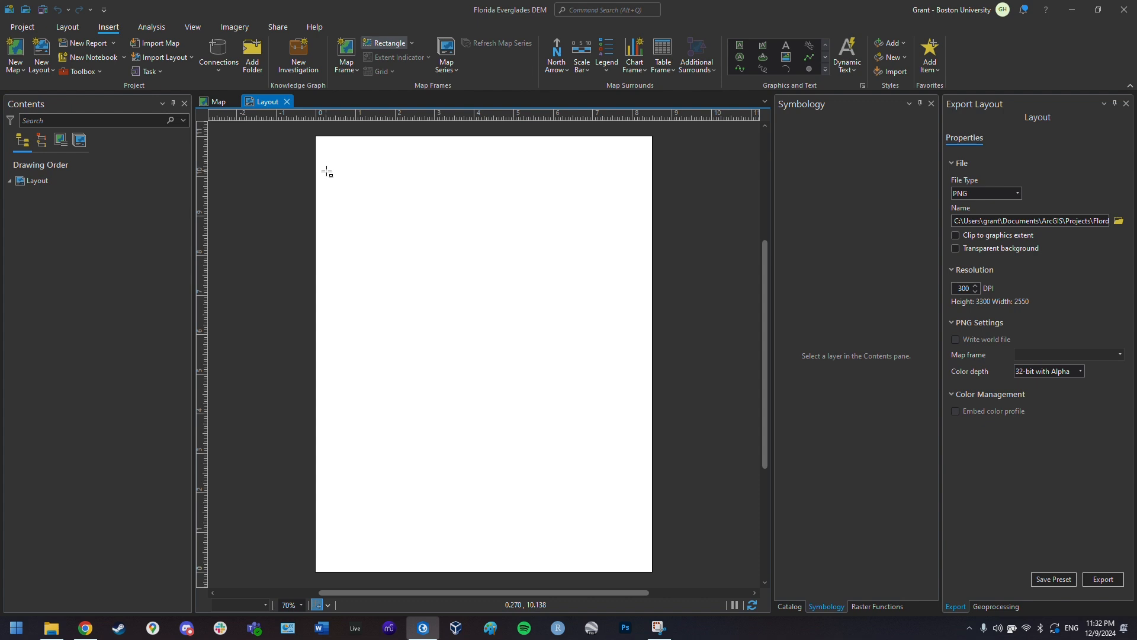
drag(327, 171, 642, 559)
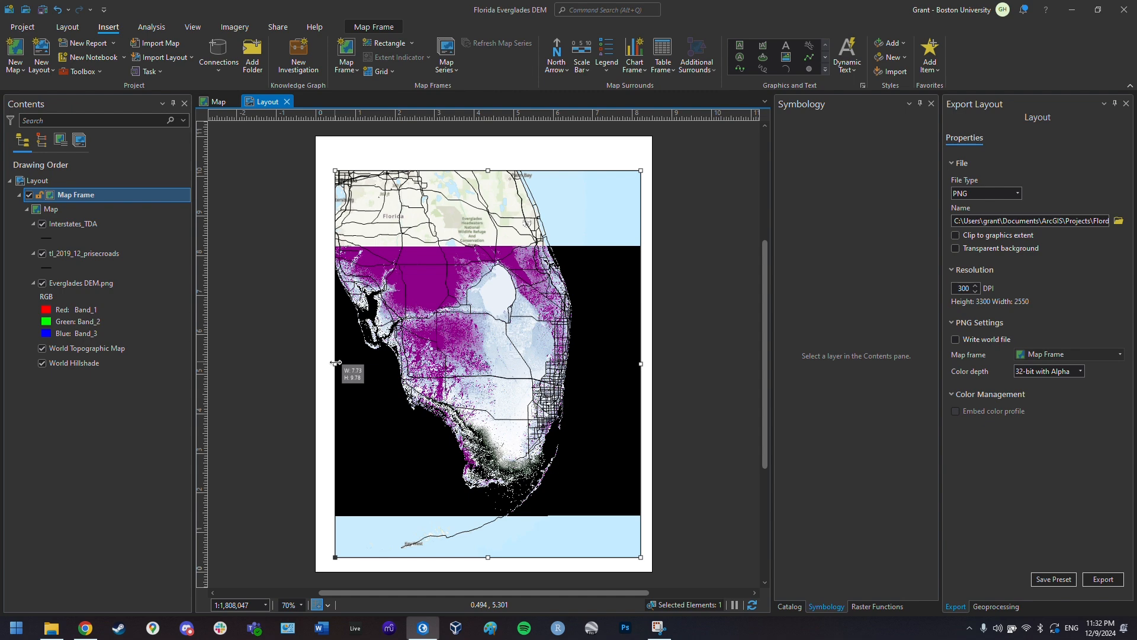
drag(336, 362, 337, 363)
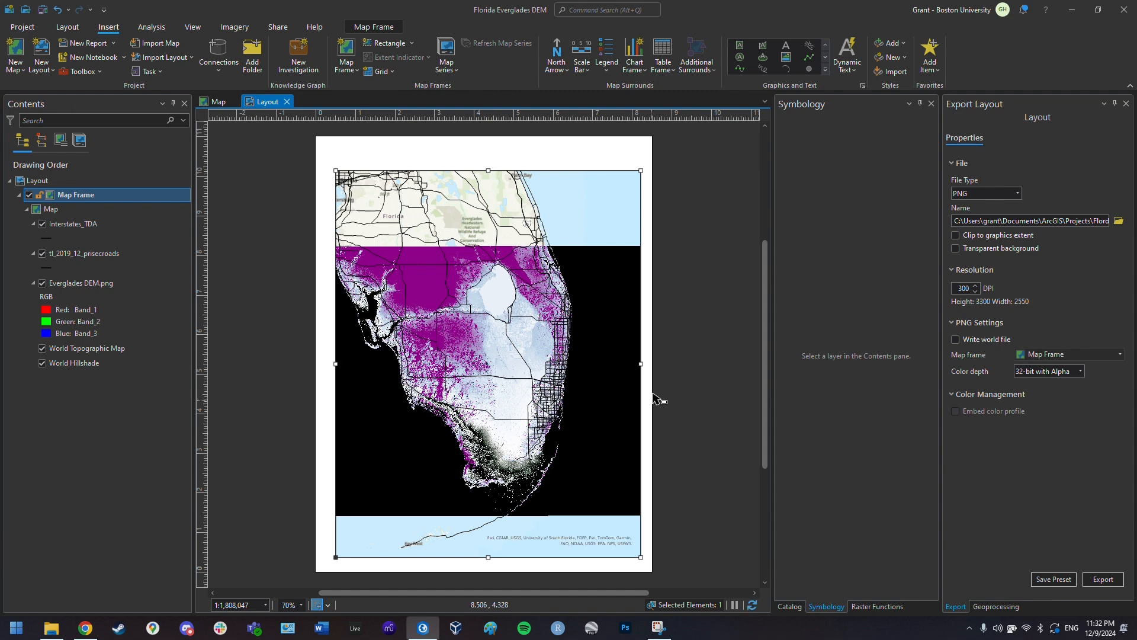
drag(649, 364, 633, 364)
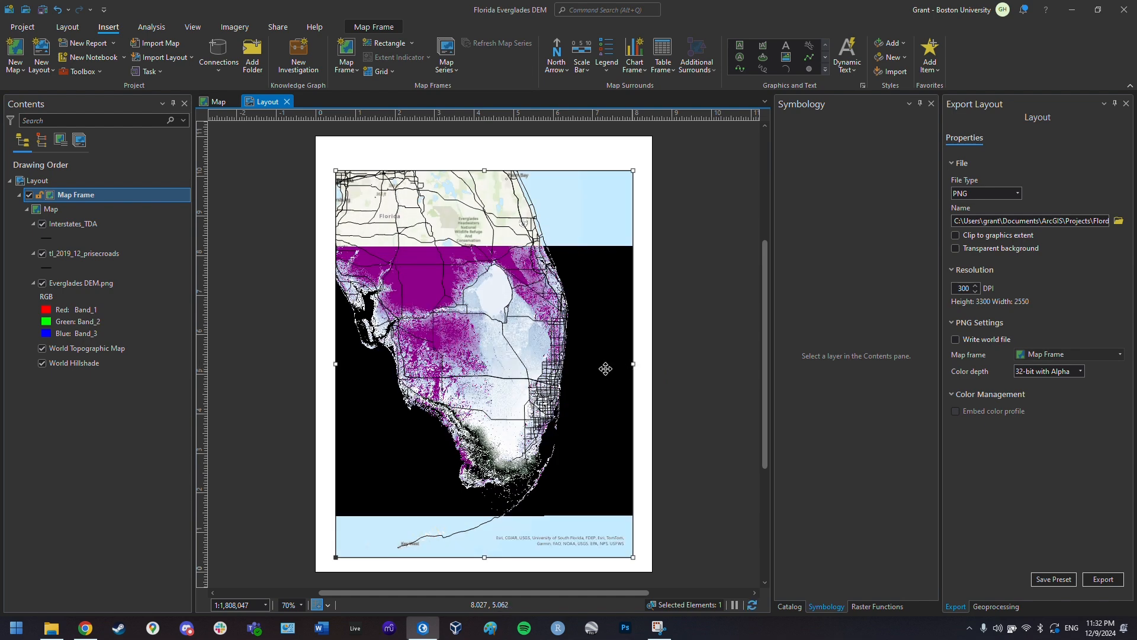
- Activate the map frame and zoom and pan until south Florida fills it at about 1:1,157,150
right_click(523, 356)
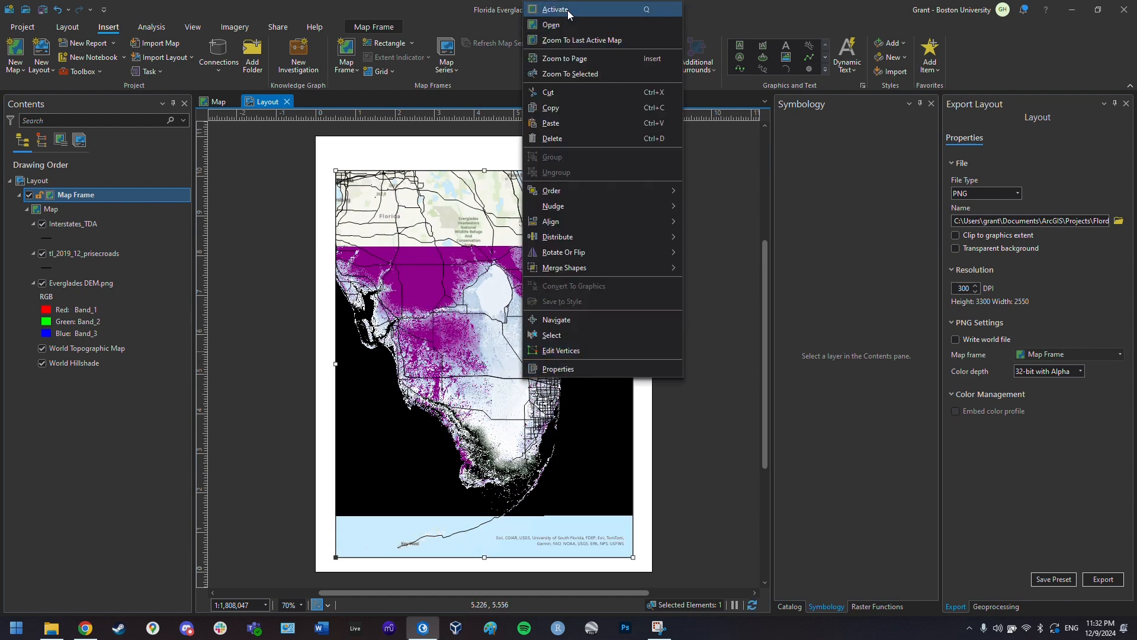
click(568, 10)
scroll(508, 418, up, 2)
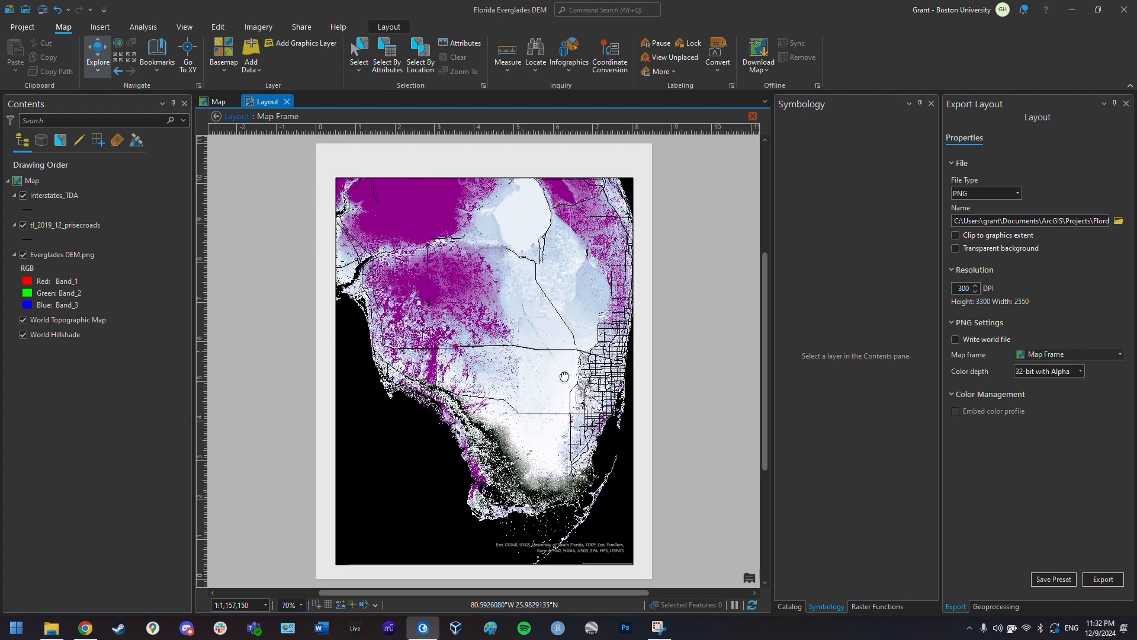
scroll(543, 320, up, 2)
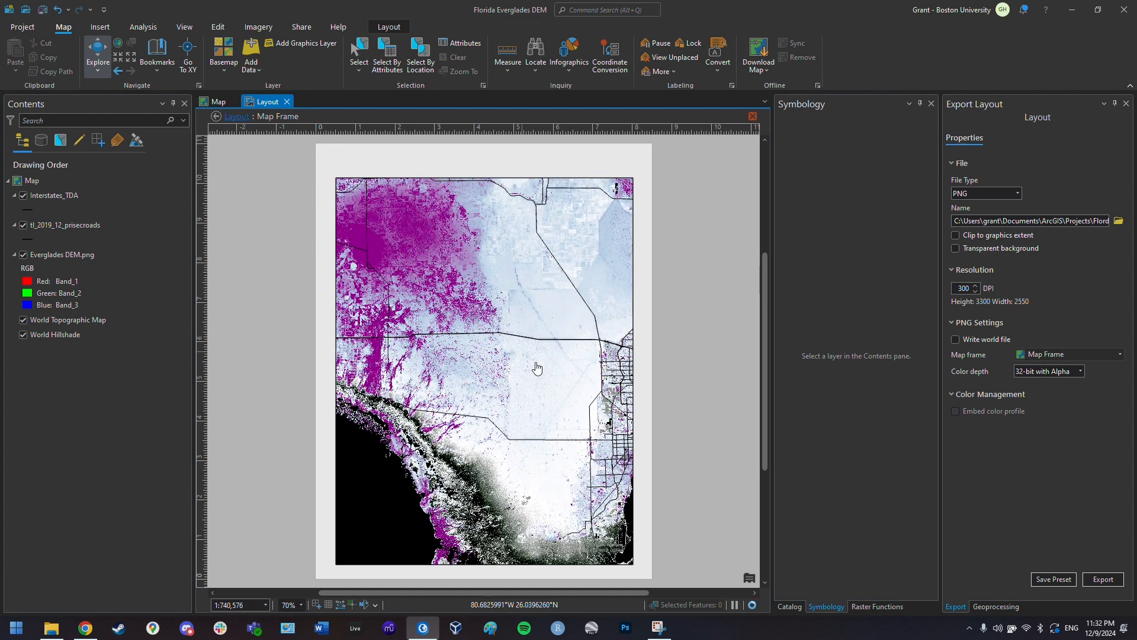
mouse_move(537, 368)
mouse_down()
mouse_move(515, 393)
mouse_move(516, 439)
mouse_move(519, 377)
mouse_up()
scroll(516, 433, down, 2)
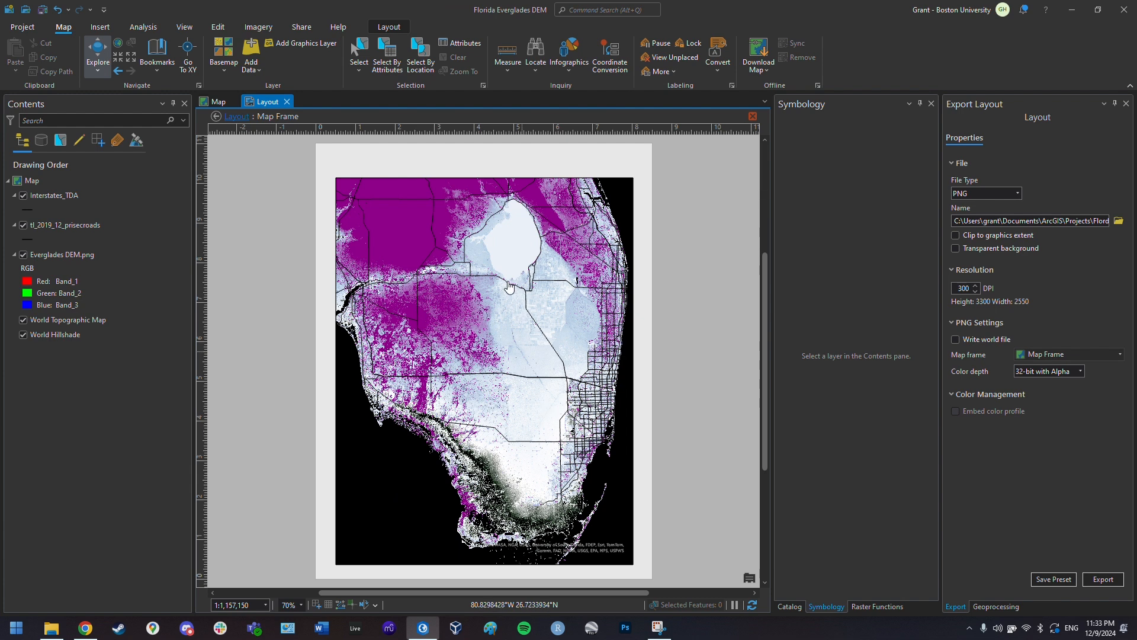
mouse_move(493, 346)
mouse_down()
mouse_move(505, 335)
mouse_move(495, 331)
mouse_up()
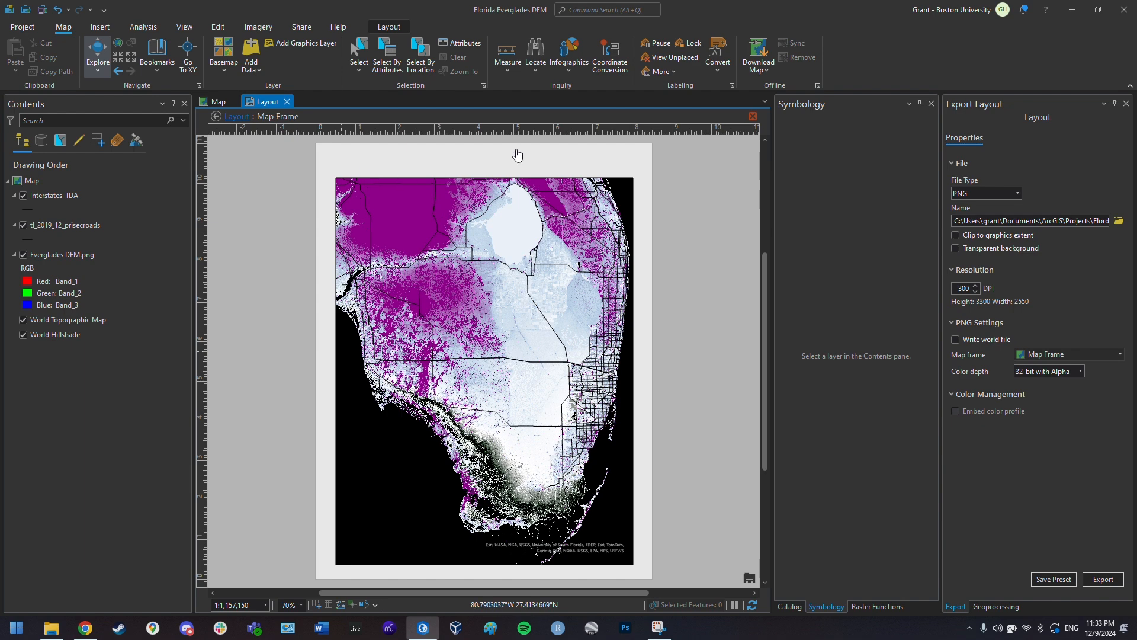
right_click(487, 378)
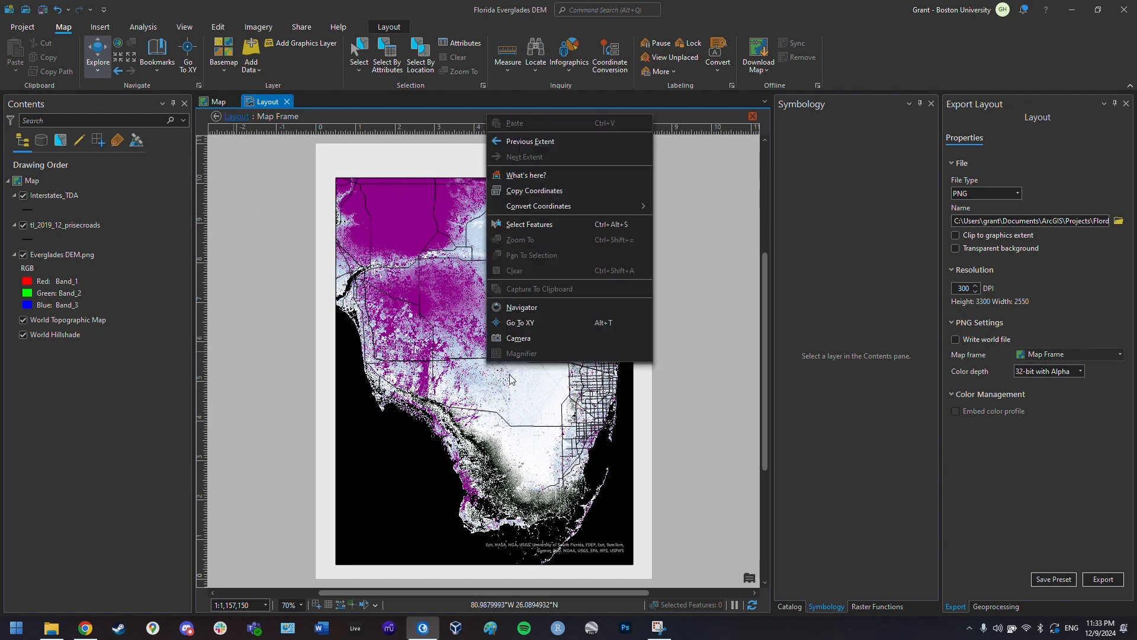
click(458, 271)
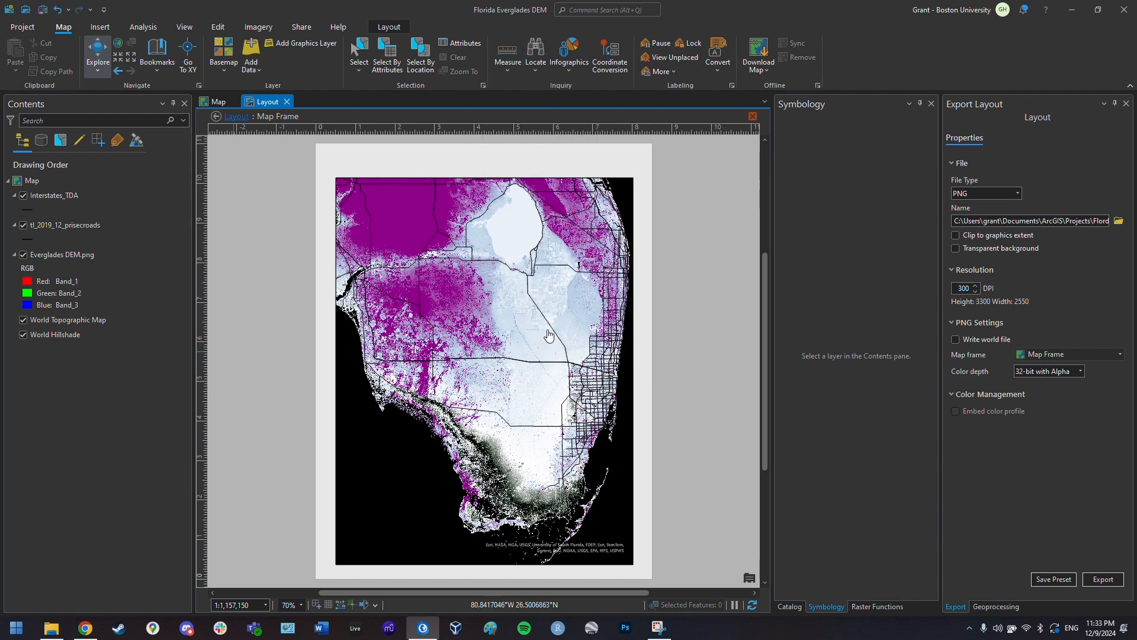
click(753, 116)
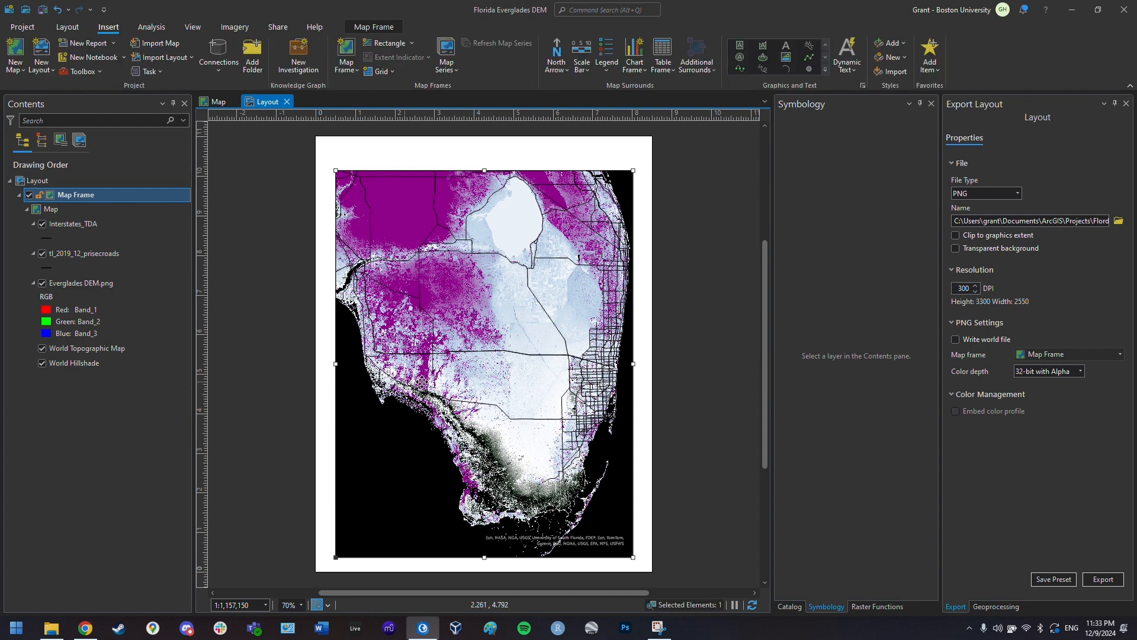
- Raise the map frame's bottom edge and lower its top edge to about 7.52 × 8.60 inches
scroll(588, 575, down, 2)
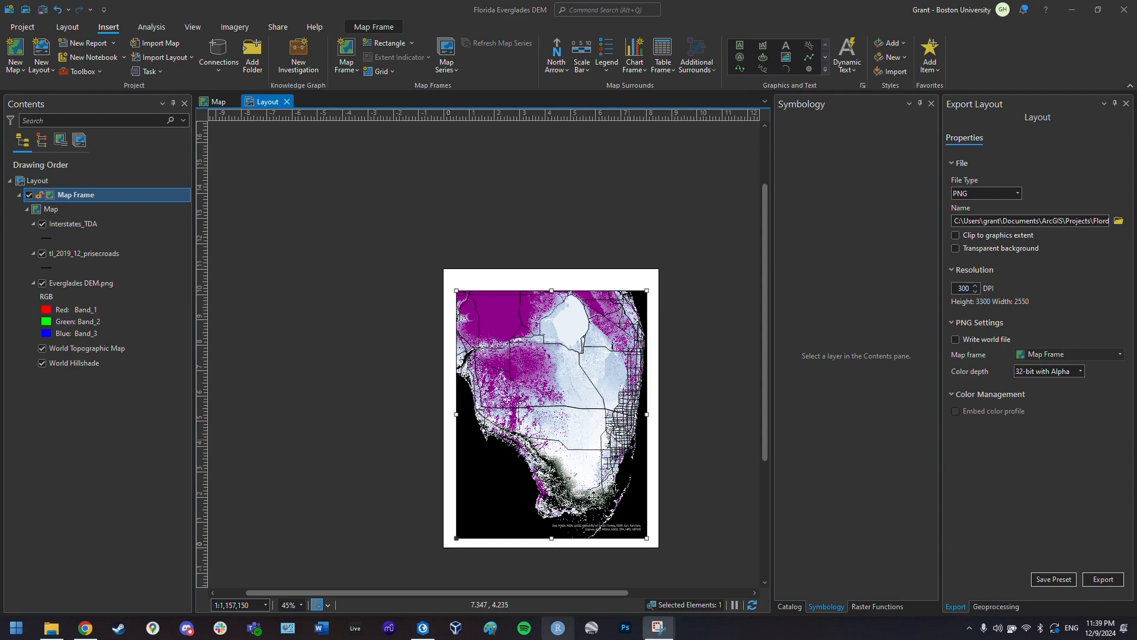
drag(656, 507, 542, 384)
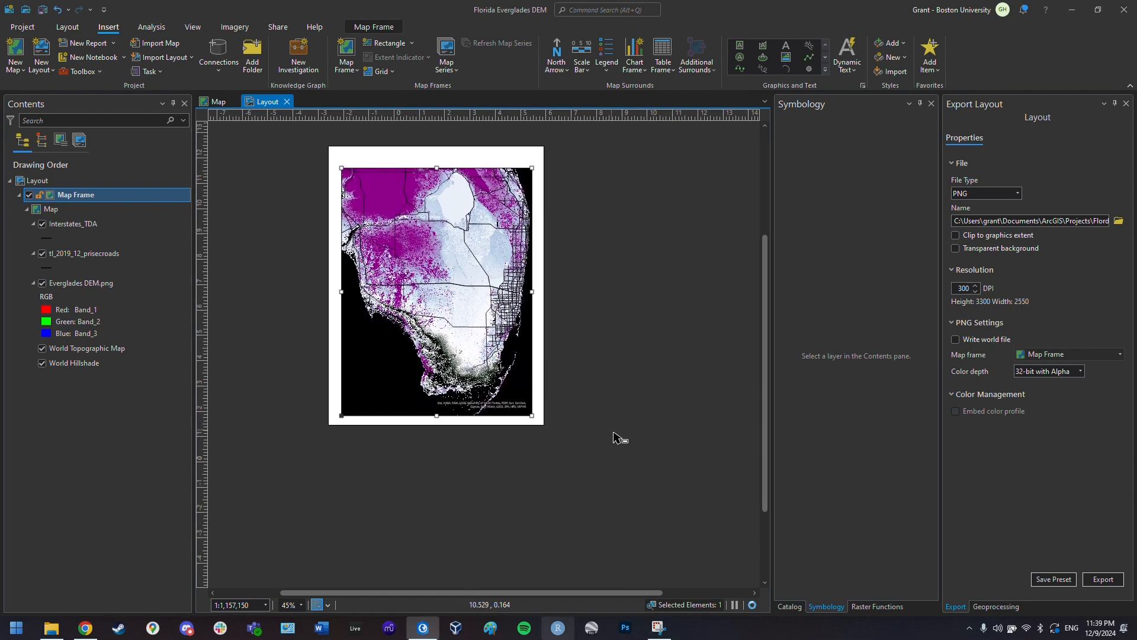
drag(614, 431, 646, 487)
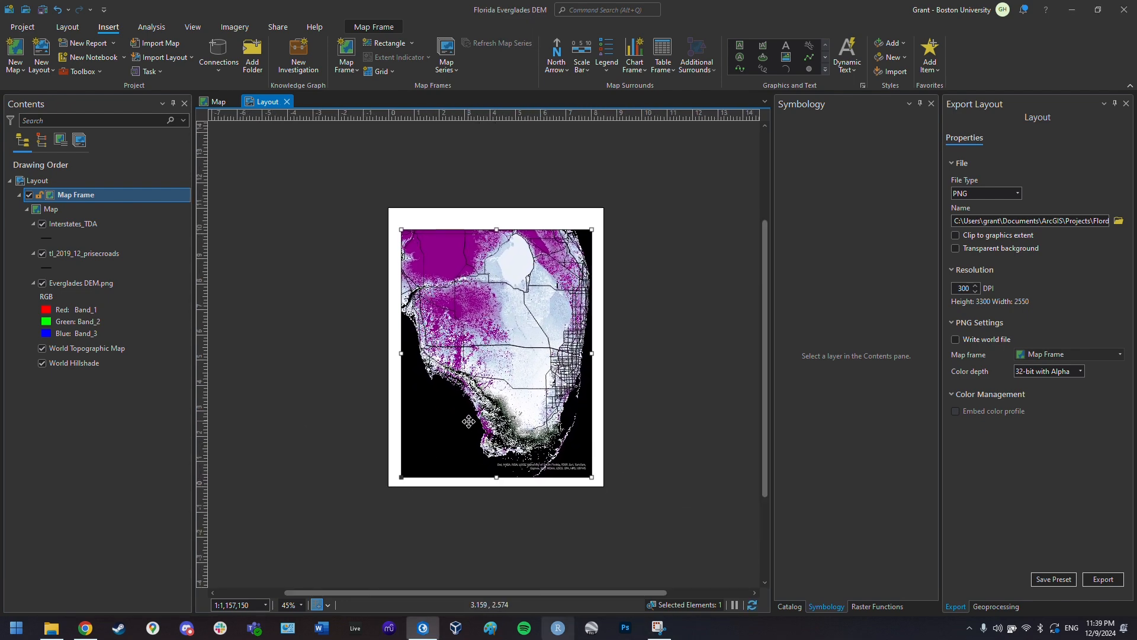
scroll(469, 421, up, 2)
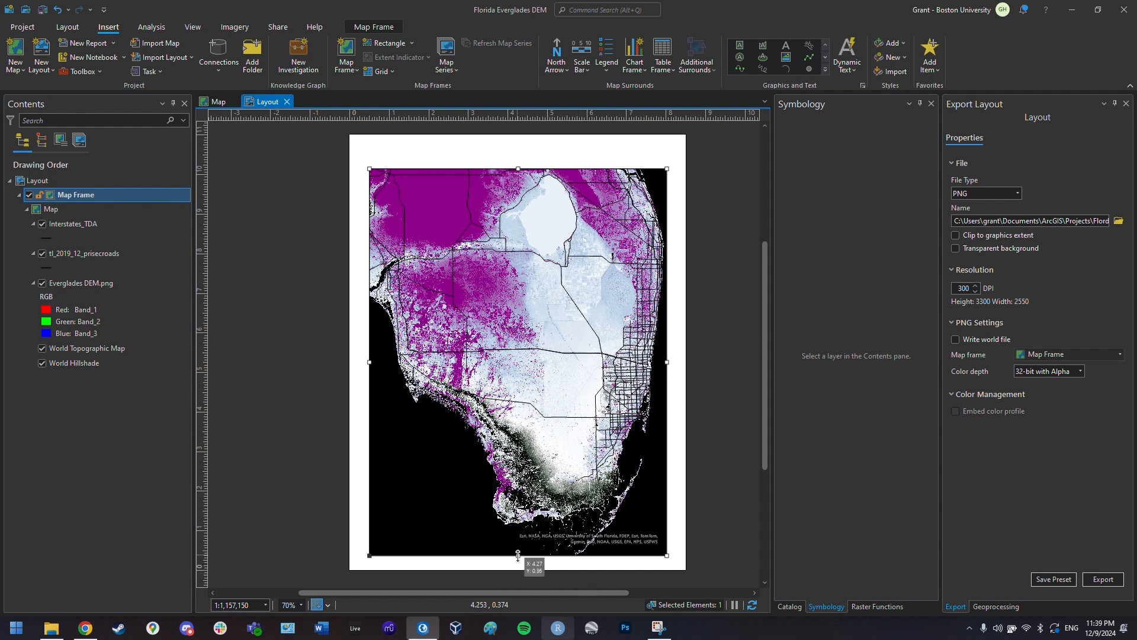
drag(519, 555, 522, 514)
drag(517, 166, 519, 176)
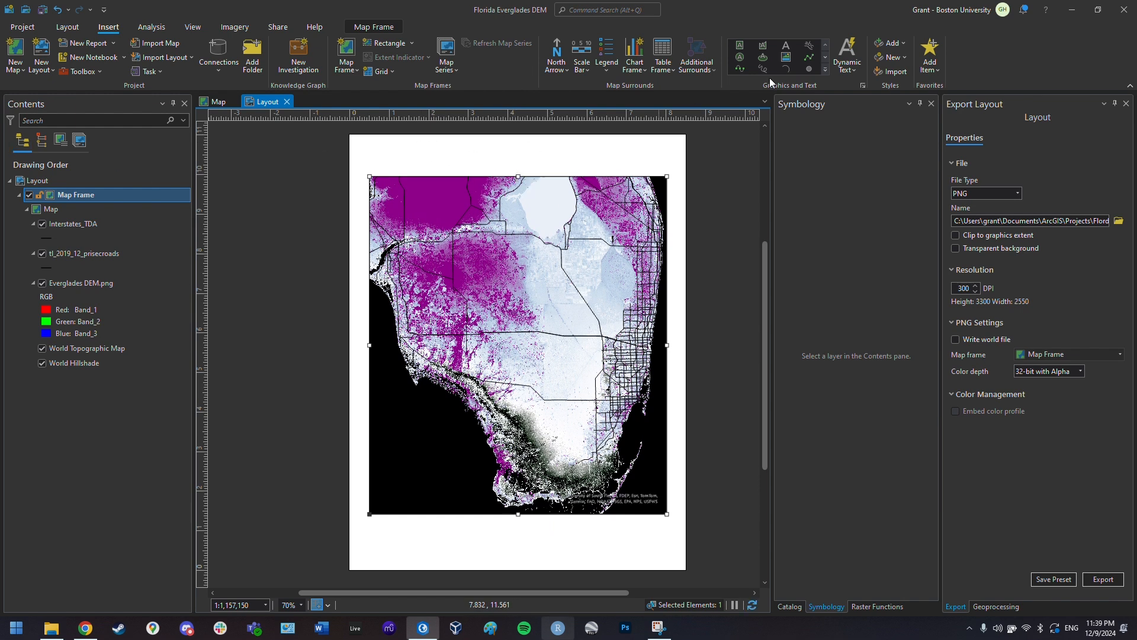
click(787, 47)
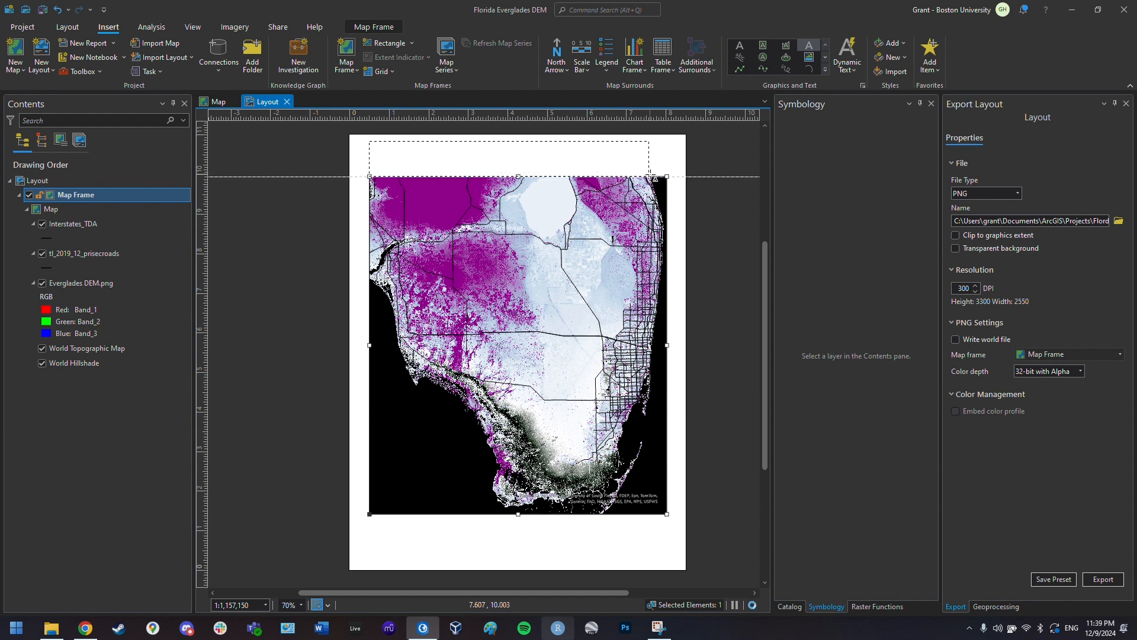
- Place a text box above the map reading 'Elevation map of Everglades' at 40 pt
drag(669, 172, 669, 171)
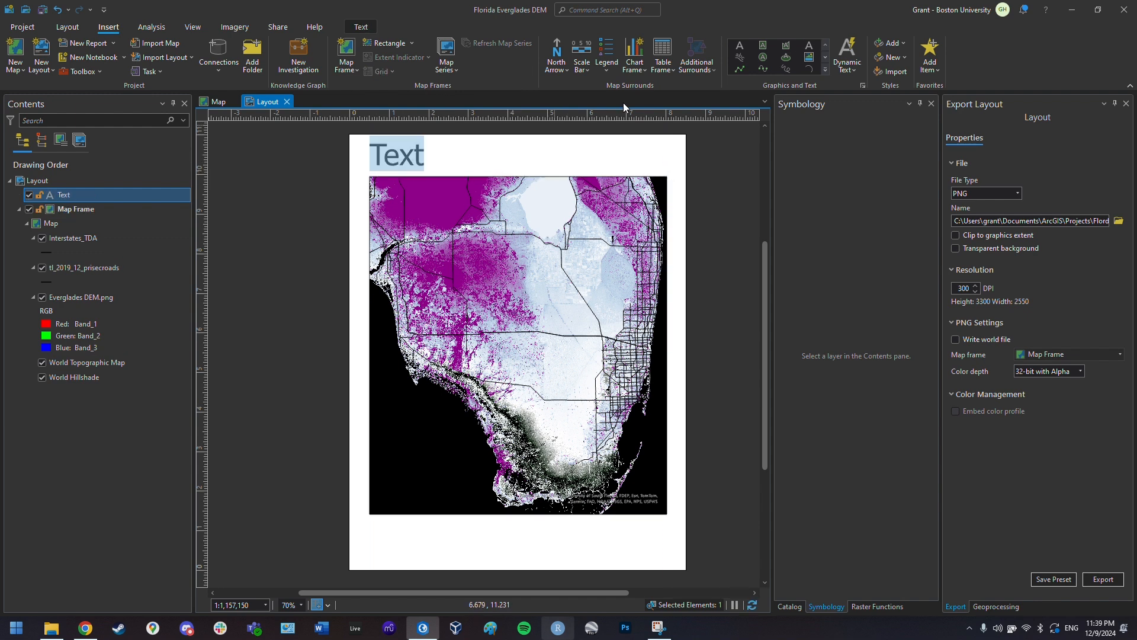
text(Map of)
key(BackSpace)
key(BackSpace)
key(BackSpace)
key(BackSpace)
key(BackSpace)
key(BackSpace)
key(BackSpace)
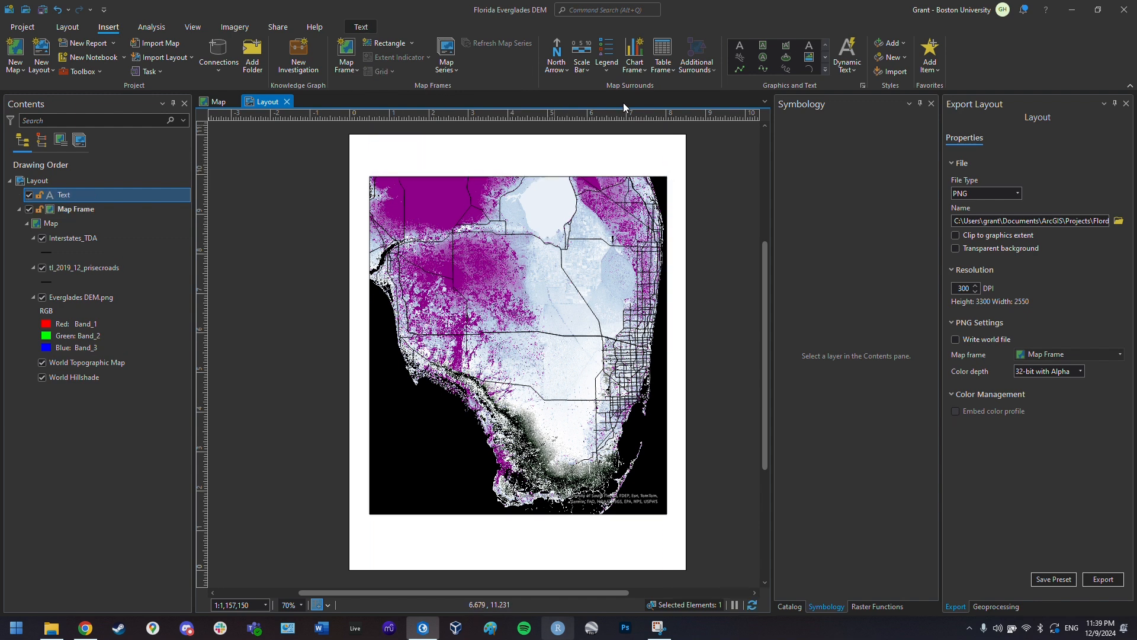
text(Elevation map of )
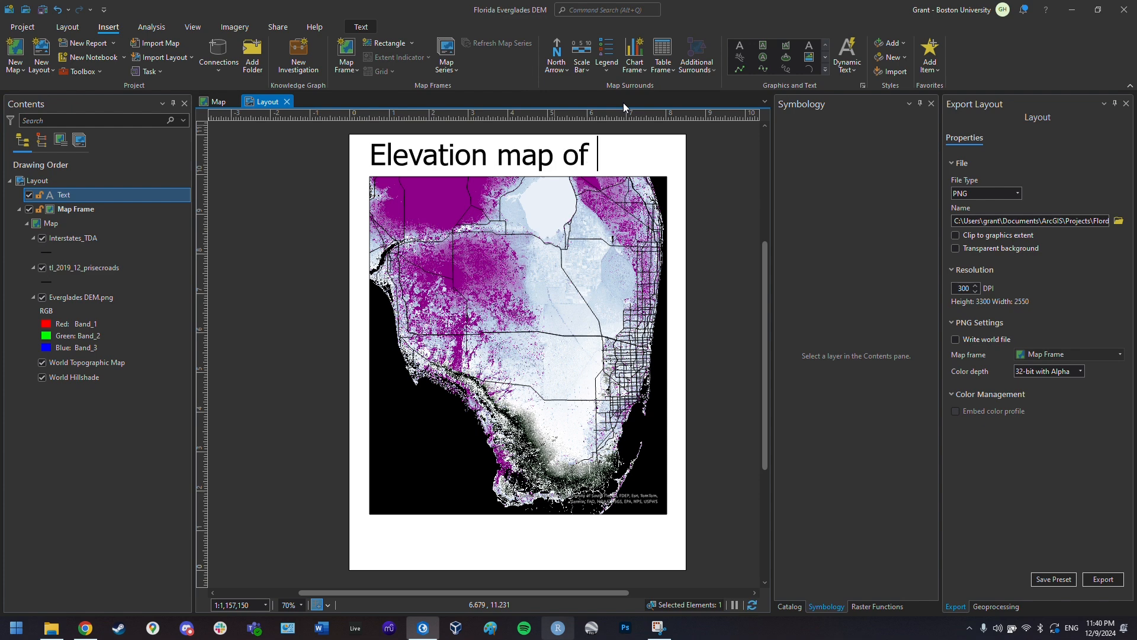
text(Everglades)
key(ctrl+a)
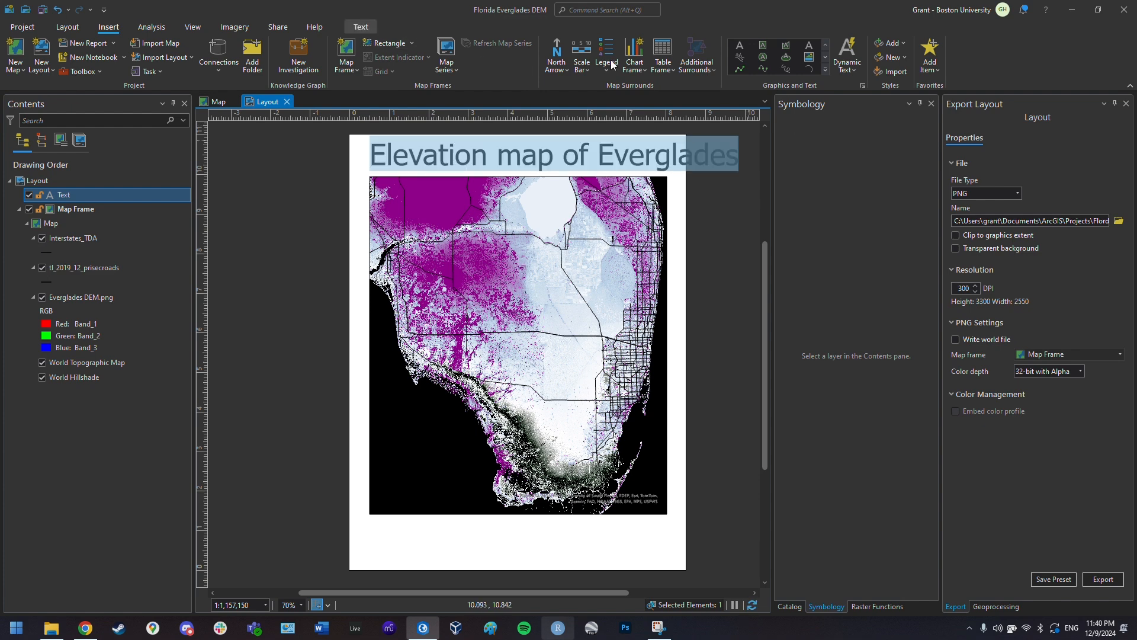
click(361, 27)
click(749, 47)
text(40)
key(Return)
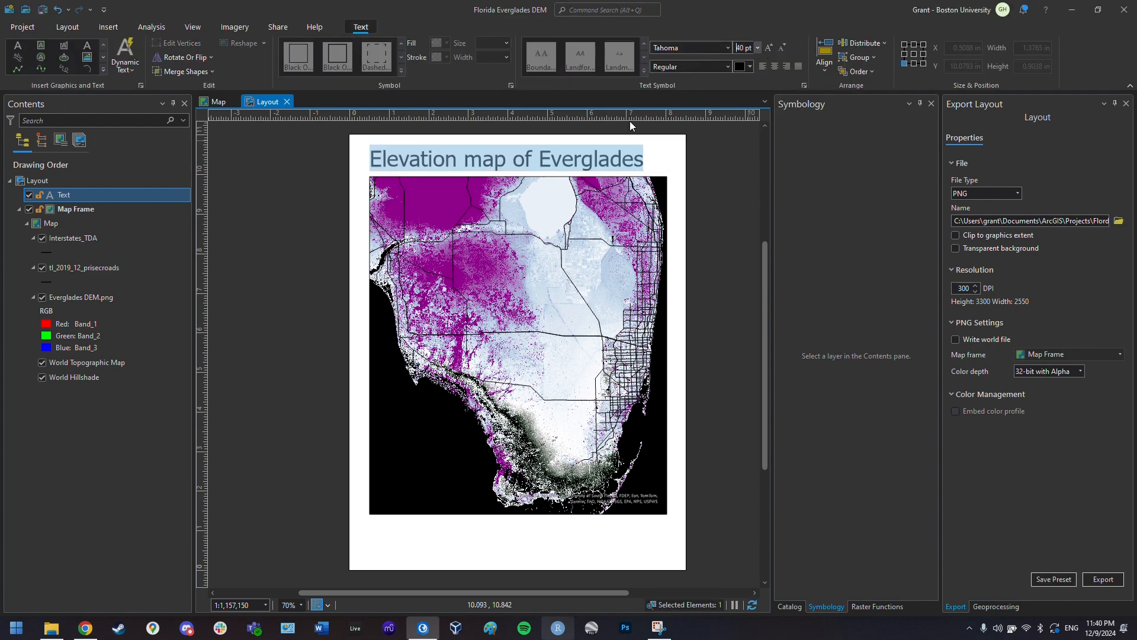
- Complete the title with 'with Major Roads' and reduce it to 30 pt
click(664, 125)
text(with major)
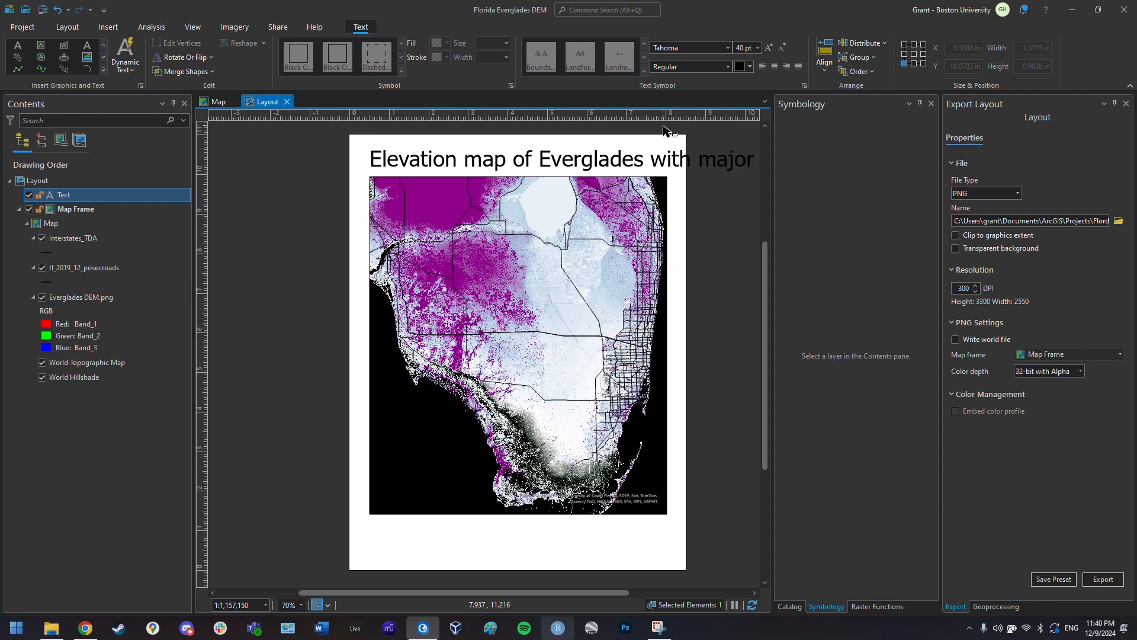
key(BackSpace)
key(BackSpace)
key(BackSpace)
key(BackSpace)
key(BackSpace)
text(Major Roads)
key(ctrl+a)
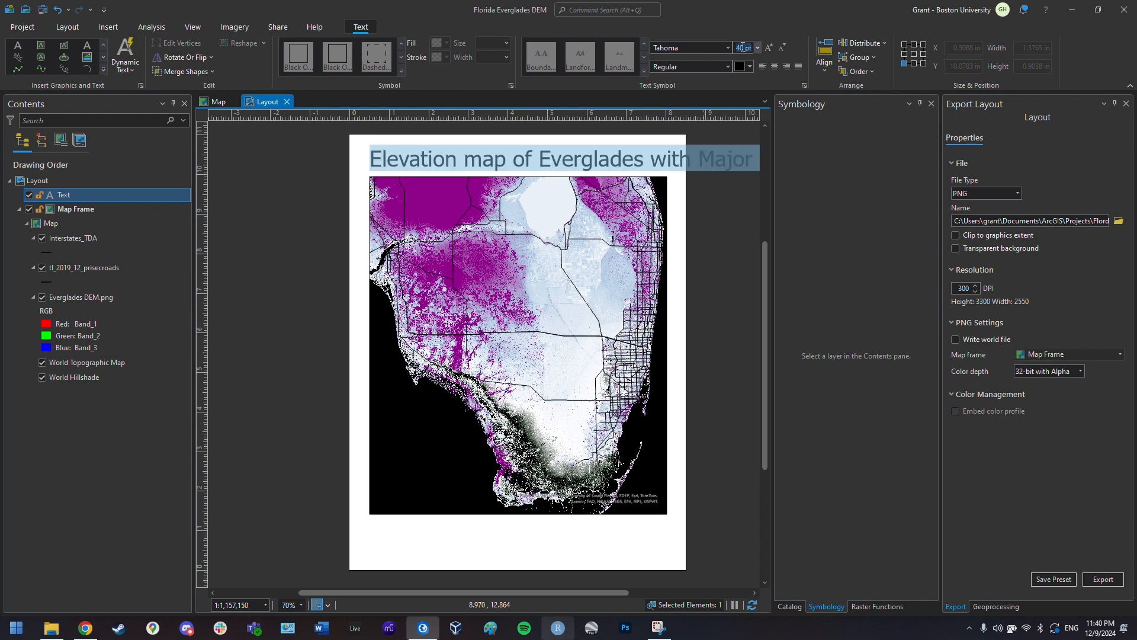
click(744, 48)
text(30)
key(Return)
click(627, 148)
- Resize the title to 27 pt and align it over the map frame on the guide
click(640, 157)
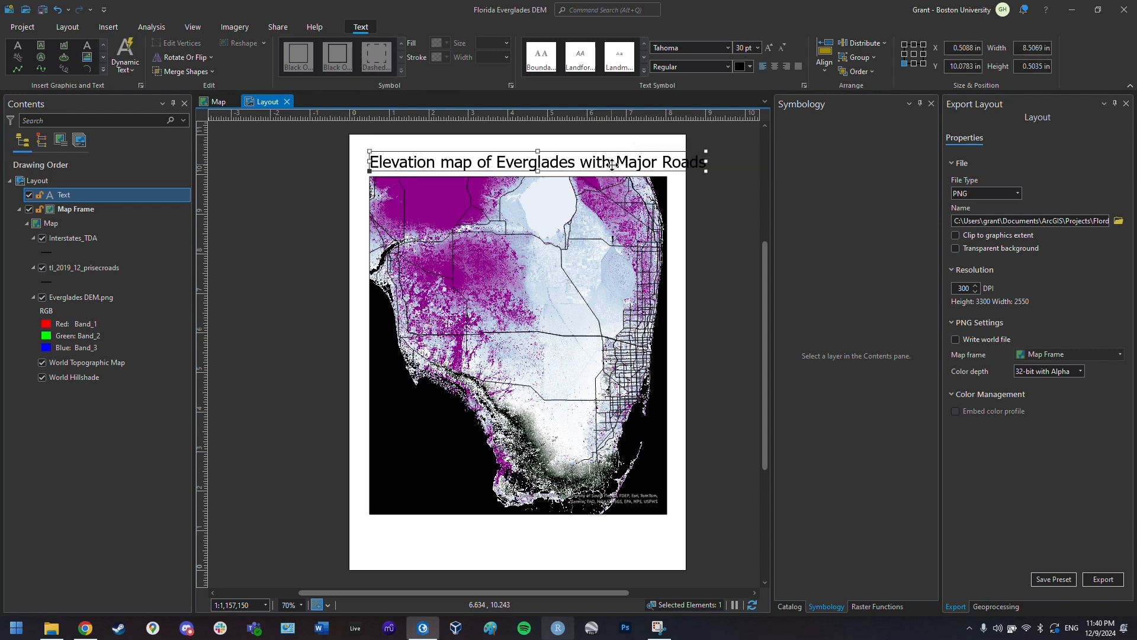
drag(639, 158, 616, 158)
key(ctrl+a)
click(616, 157)
double_click(631, 148)
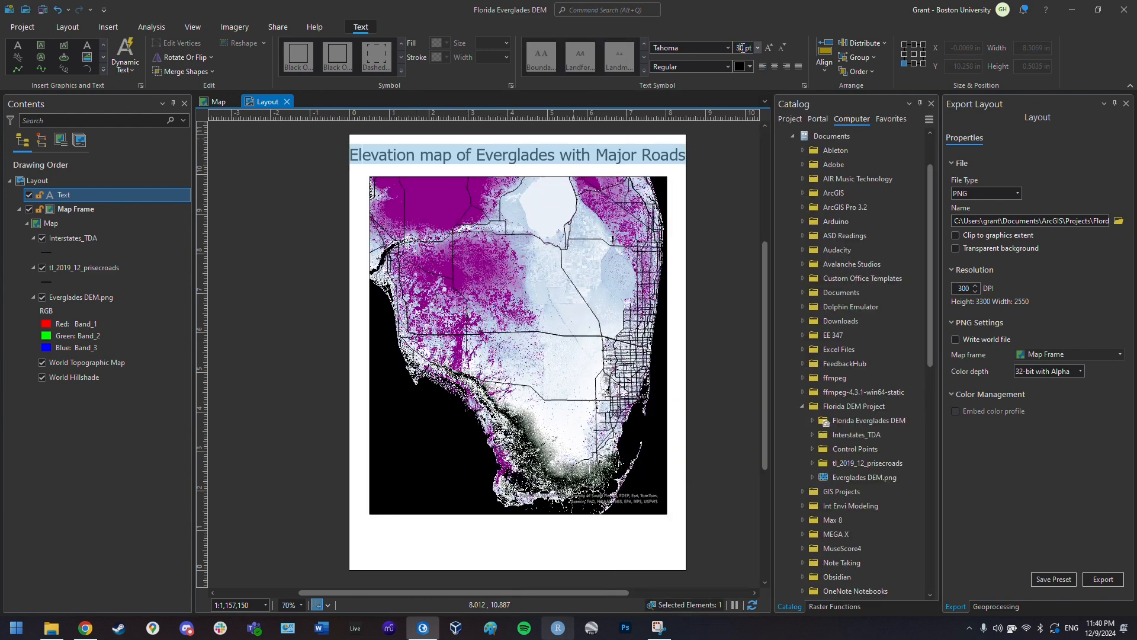
text(25)
key(Return)
text(27)
key(Return)
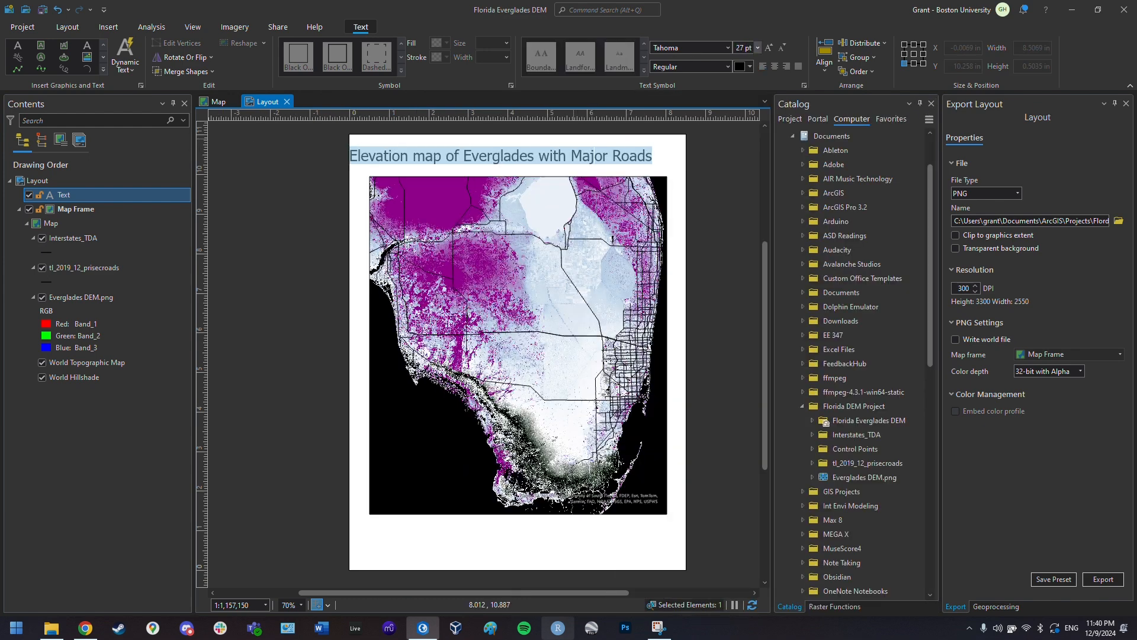
key(Escape)
drag(482, 156, 518, 171)
click(550, 256)
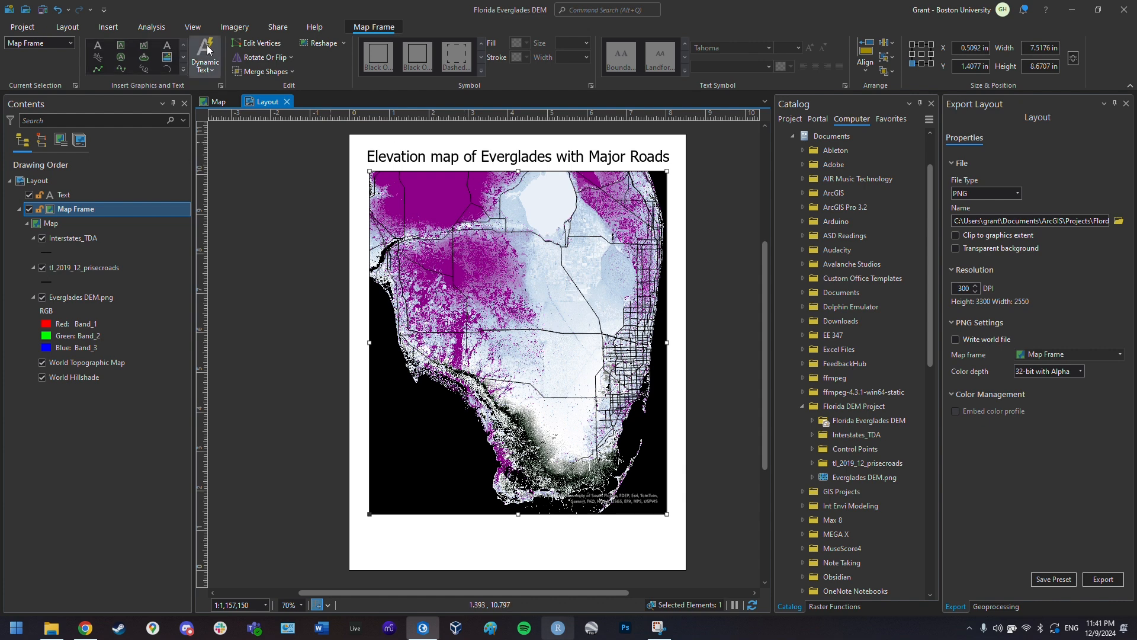
click(110, 31)
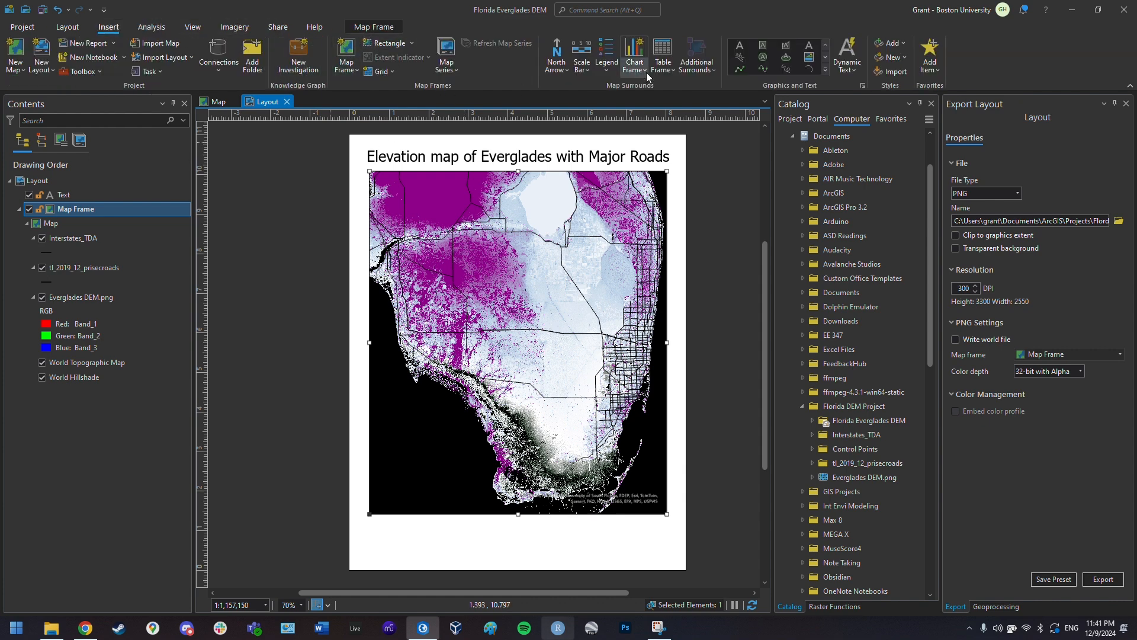
- Insert a north arrow in the third style at the map's lower left
click(557, 66)
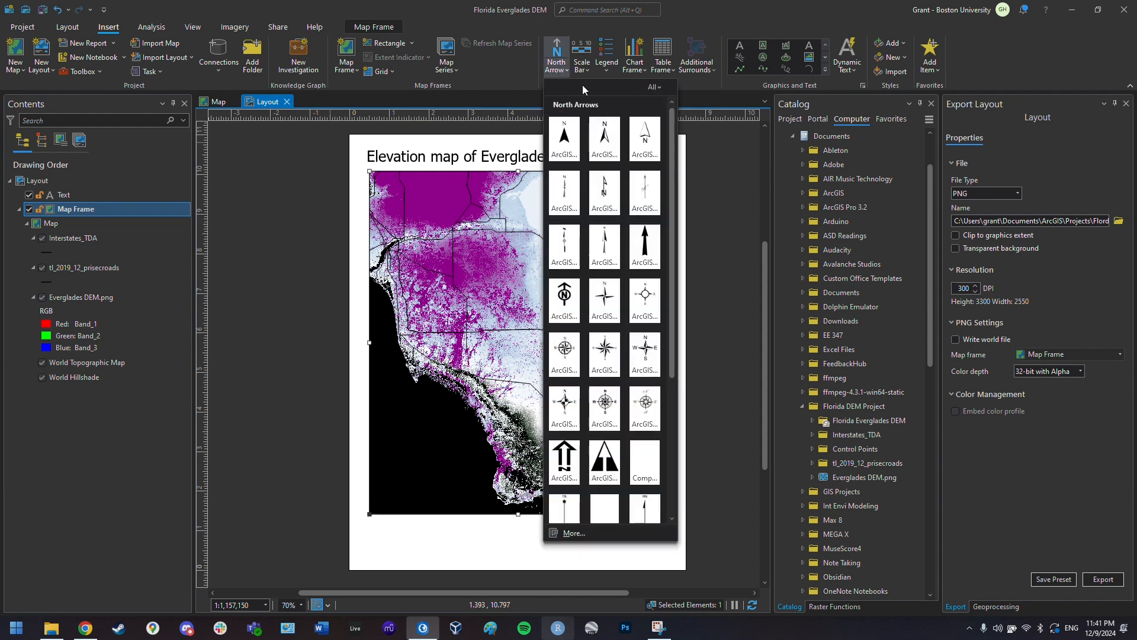
click(567, 143)
click(556, 65)
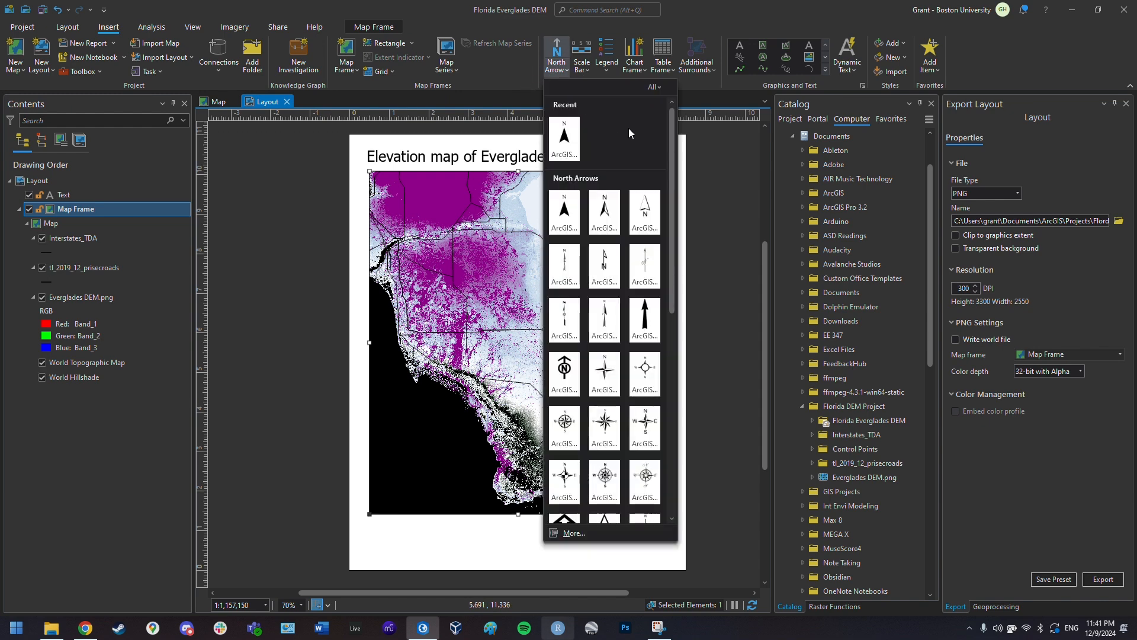
click(644, 216)
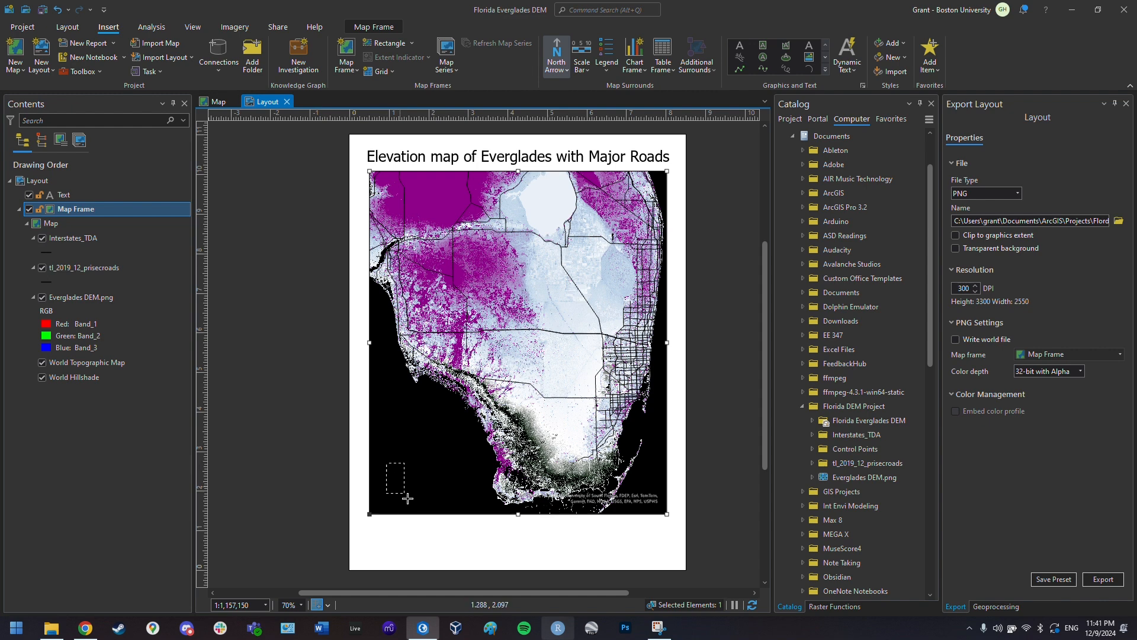
drag(414, 503, 402, 468)
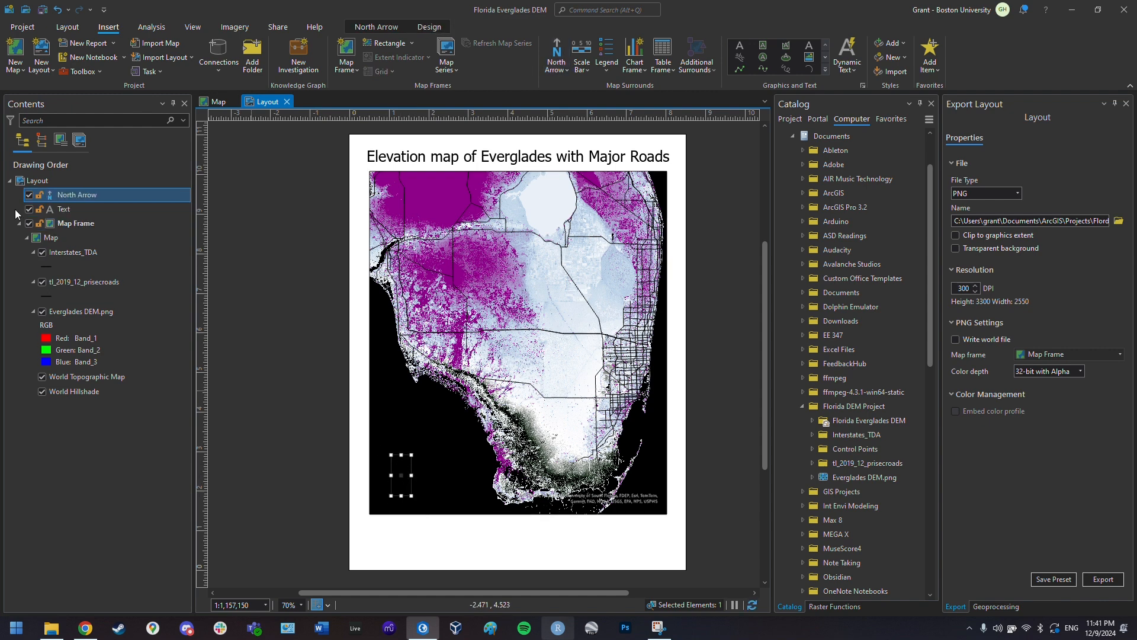
- Review the north arrow's symbol colour settings in its properties, then deselect it
right_click(97, 193)
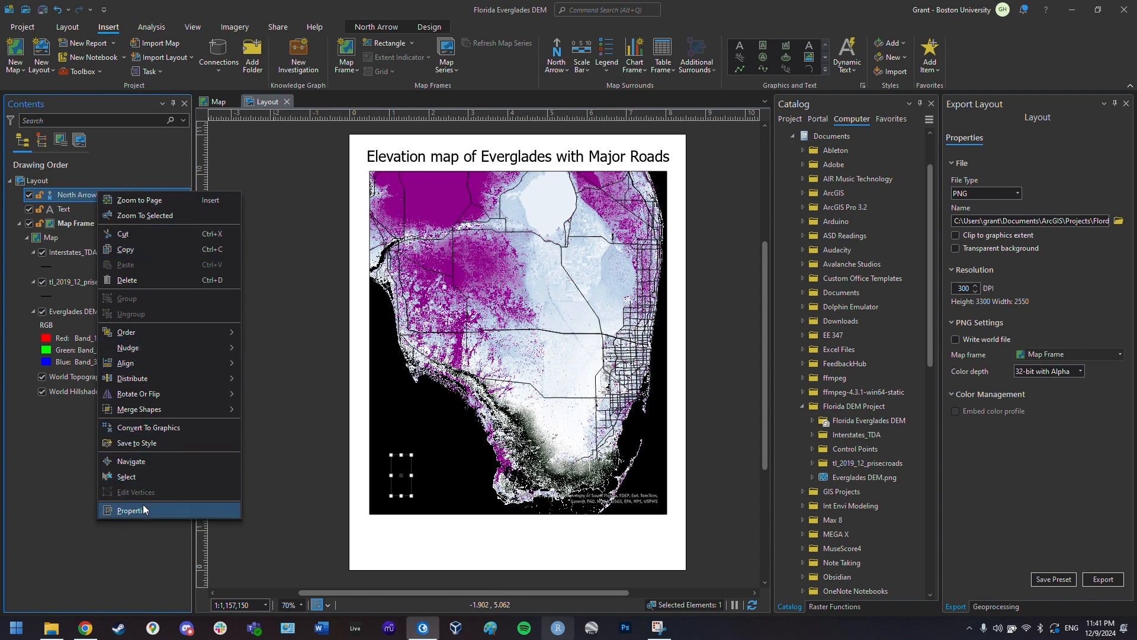
click(161, 509)
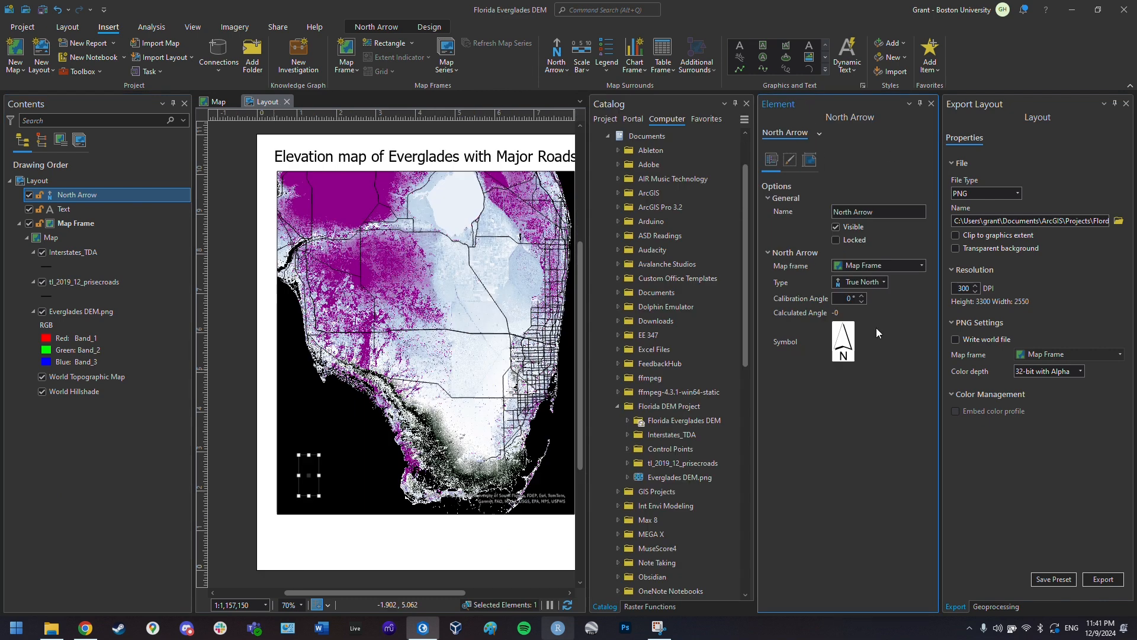
click(876, 328)
click(925, 196)
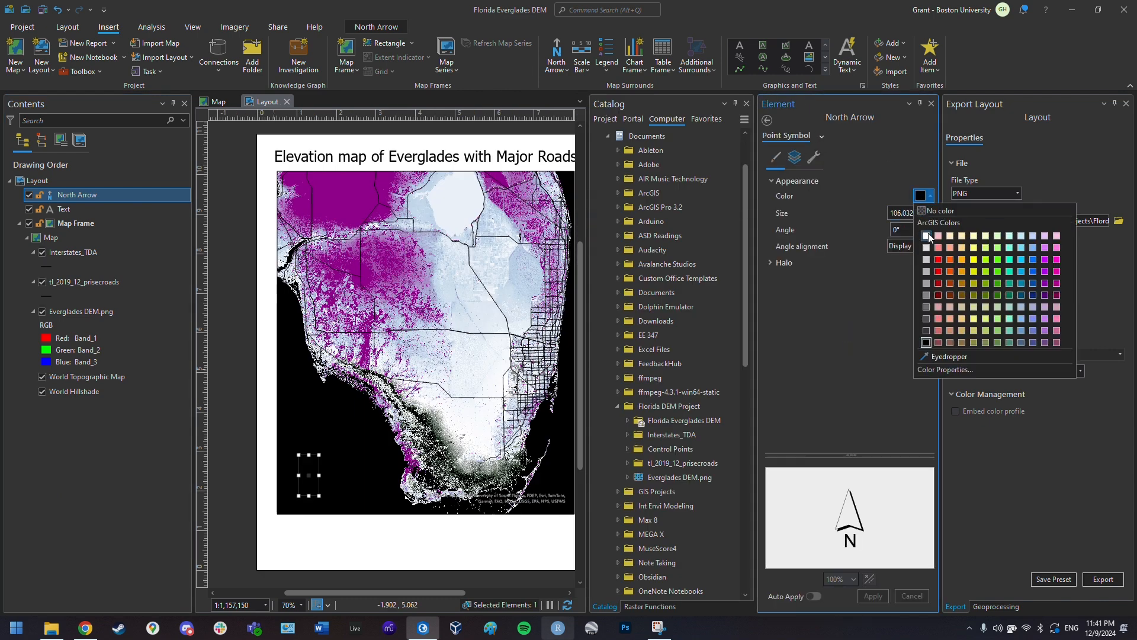
click(352, 535)
click(581, 50)
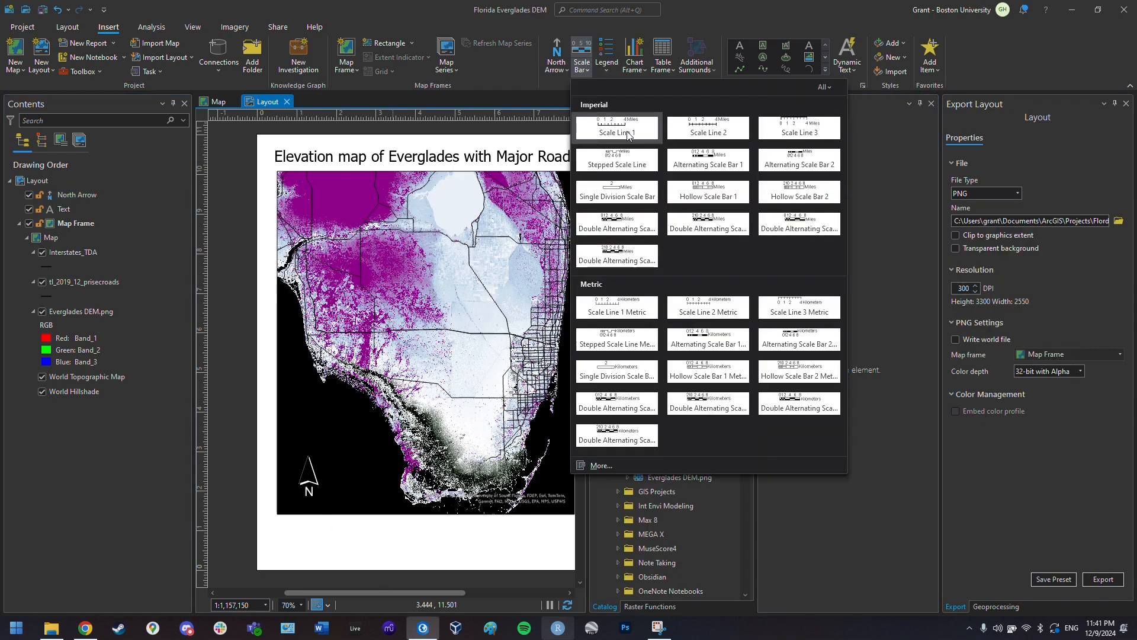
- Draw a Scale Line 1 scale bar and give it a white background
click(706, 160)
double_click(519, 353)
drag(489, 340, 476, 339)
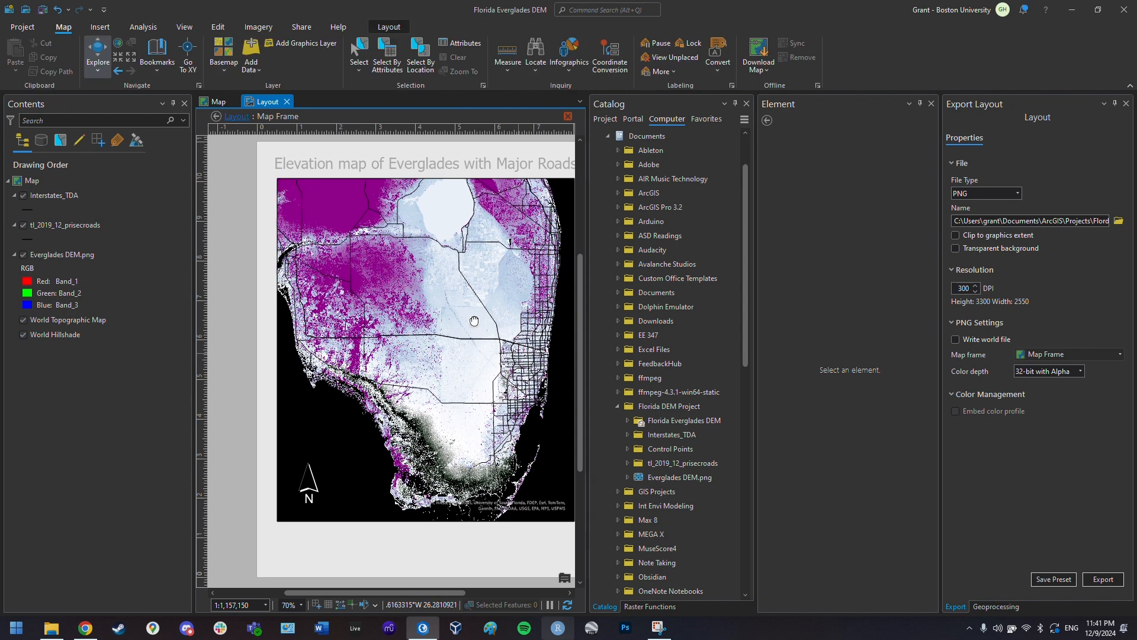
key(Escape)
drag(437, 592, 471, 592)
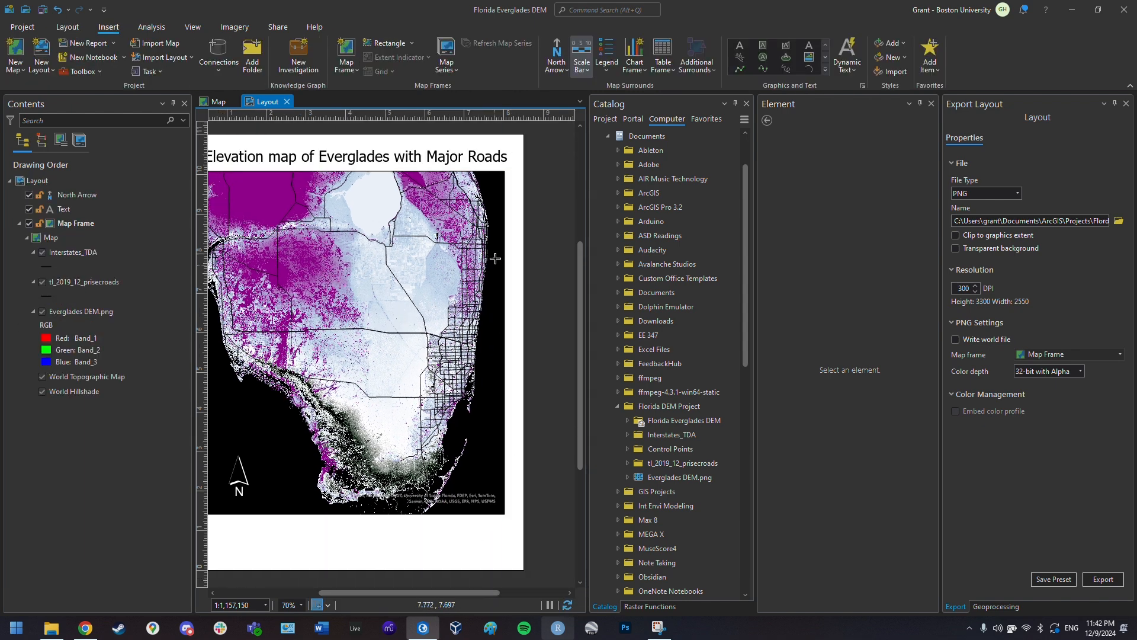
drag(492, 255, 506, 455)
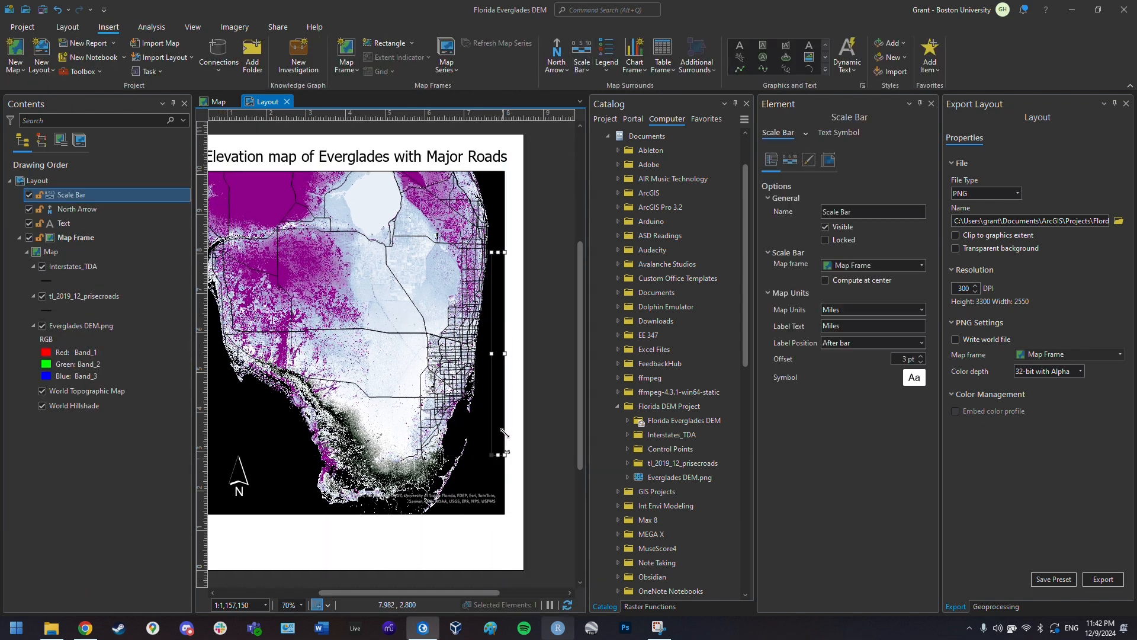
click(793, 161)
click(809, 160)
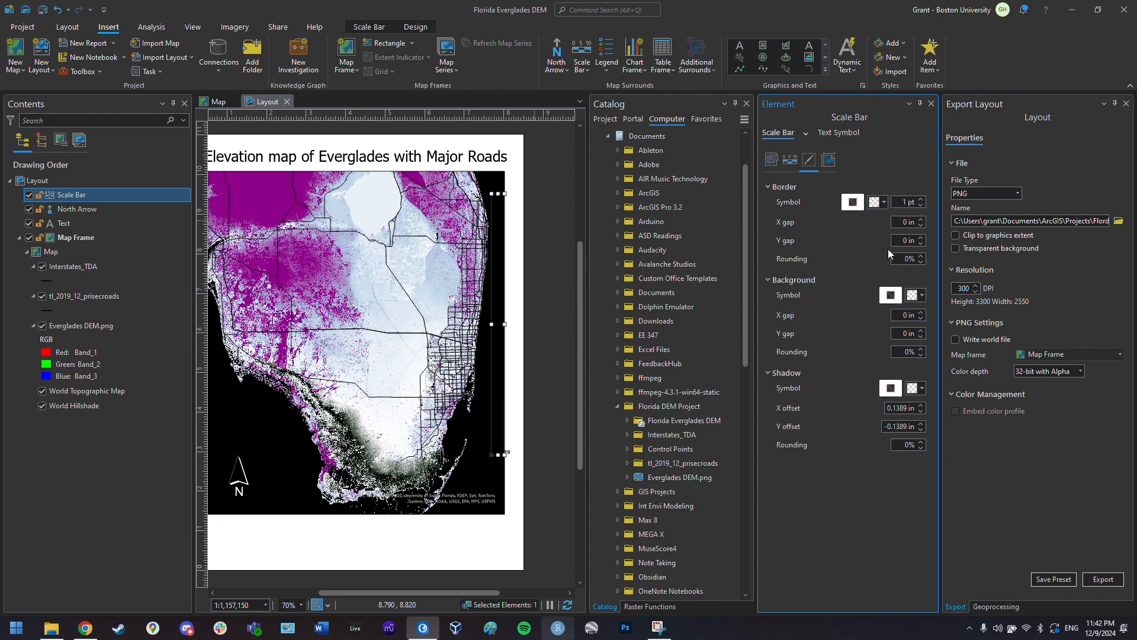
click(772, 161)
click(810, 161)
click(921, 296)
click(919, 331)
- Resize the scale bar, rotate it 90° to vertical, and place it along the map's right edge
drag(501, 449, 505, 269)
drag(435, 263, 392, 279)
drag(472, 231, 409, 186)
drag(240, 190, 237, 185)
drag(249, 232, 536, 404)
click(541, 478)
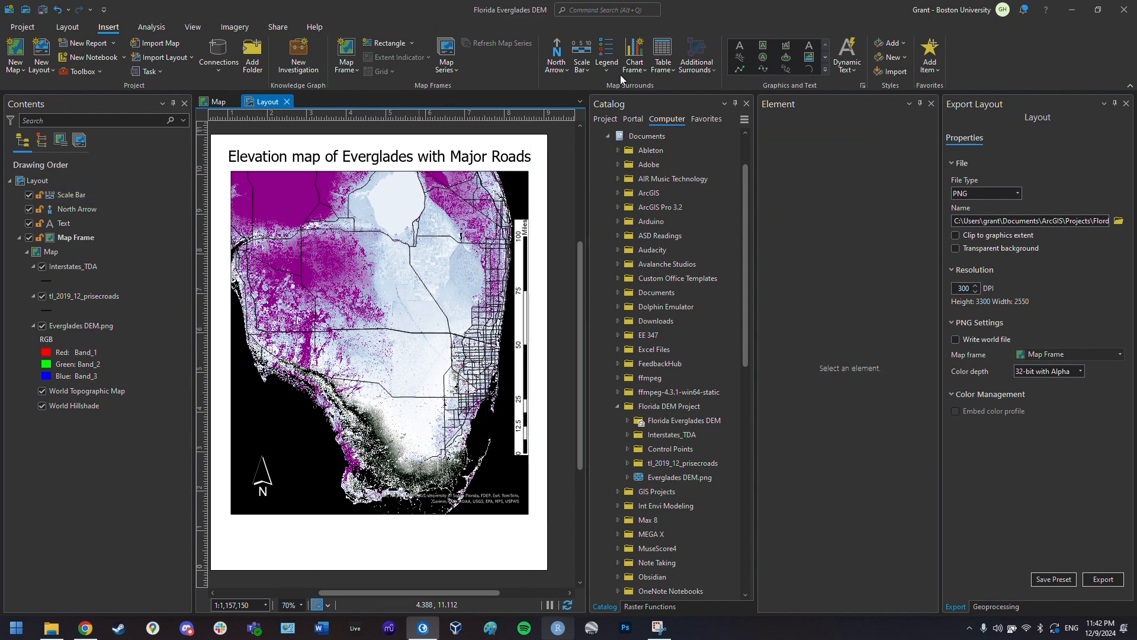
- Draw the first curved arrow from the northern map south to the coast
click(826, 60)
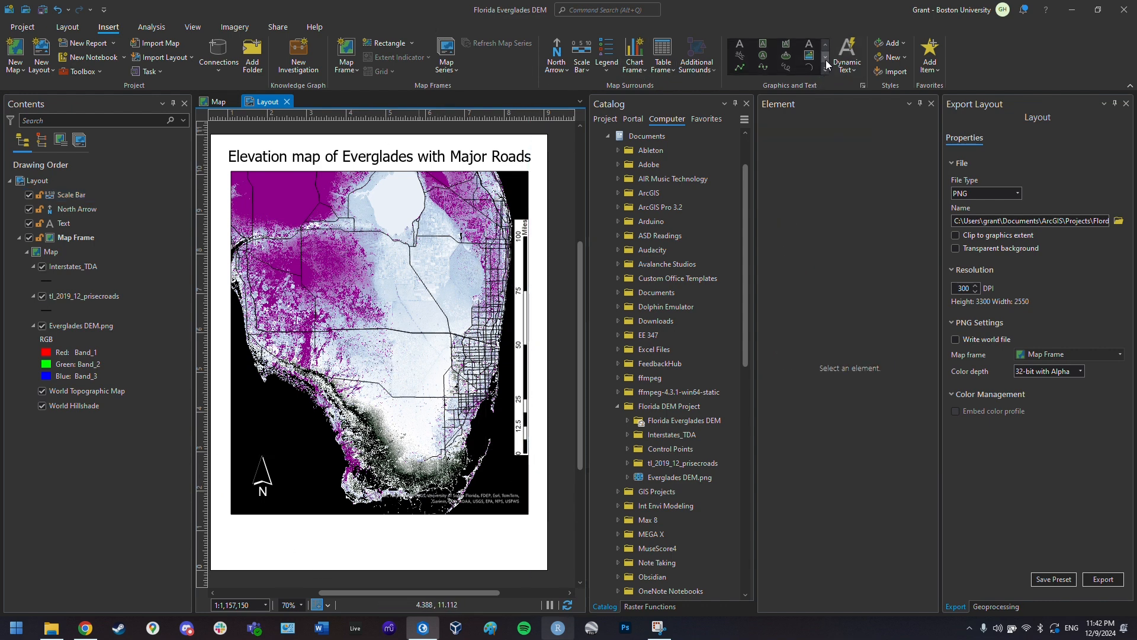
click(826, 59)
click(827, 58)
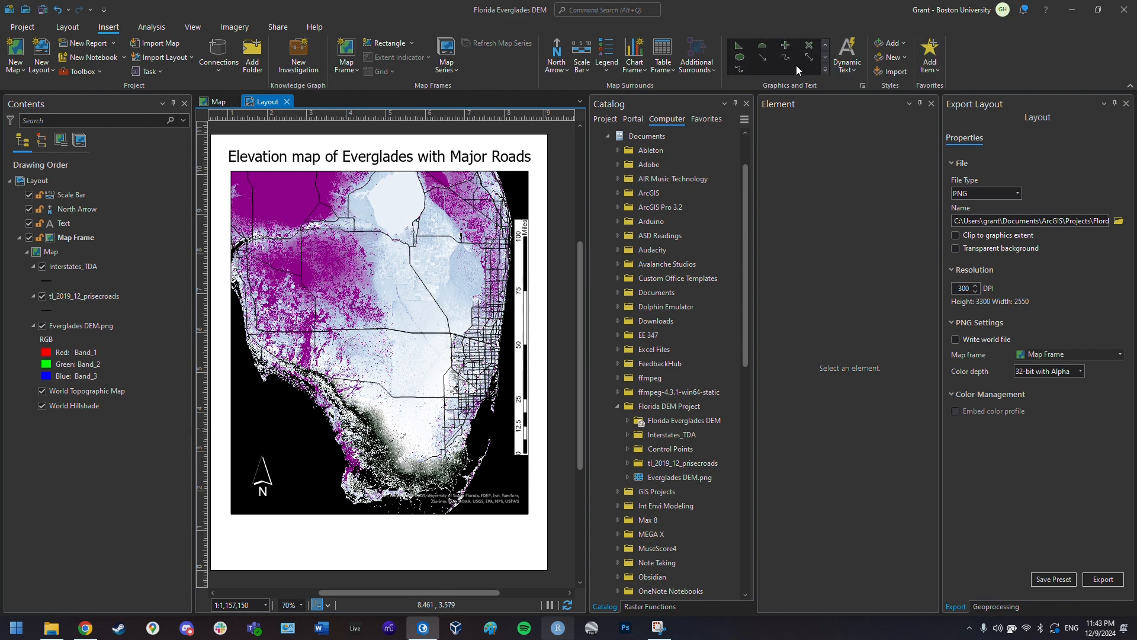
click(791, 55)
click(397, 235)
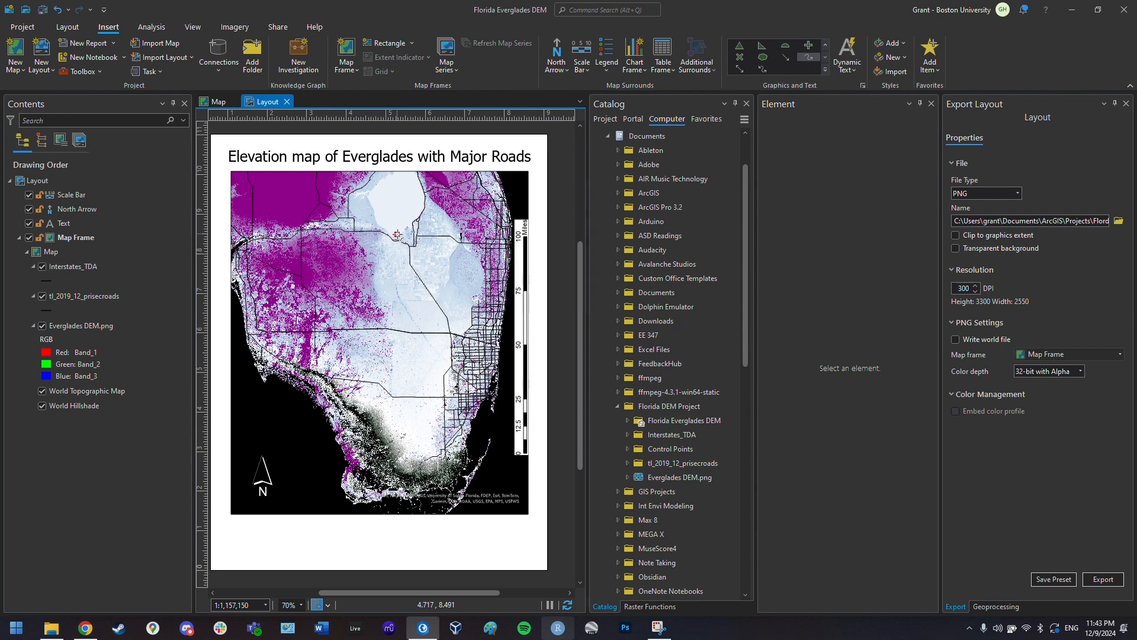
click(410, 279)
click(406, 337)
double_click(381, 430)
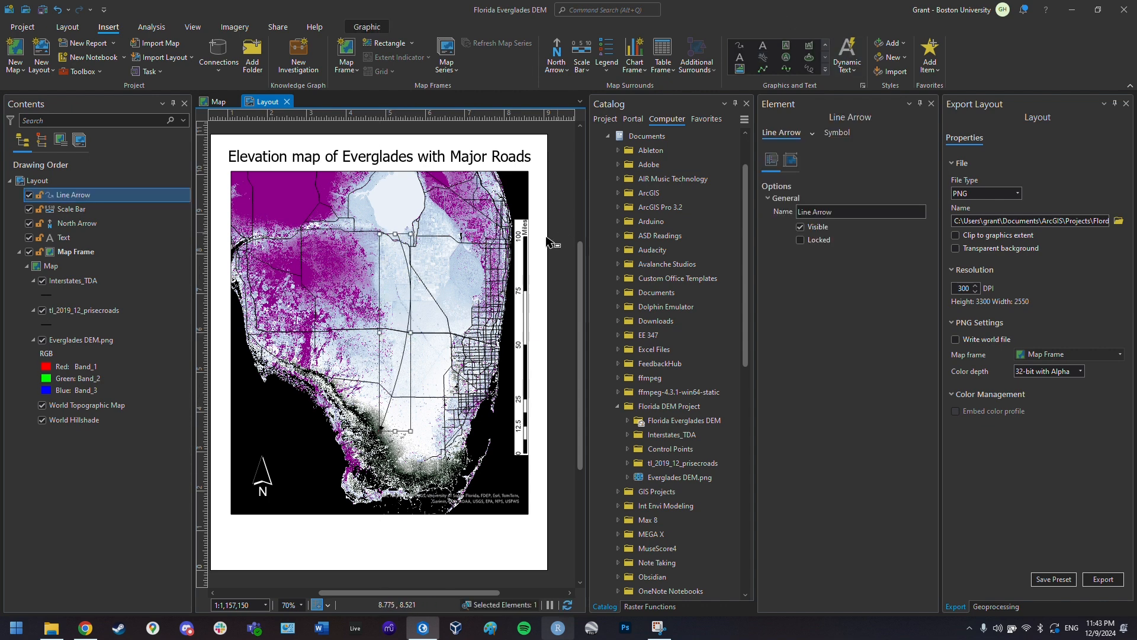
- Draw two more curved arrows flowing south across the Everglades beside the first
click(410, 228)
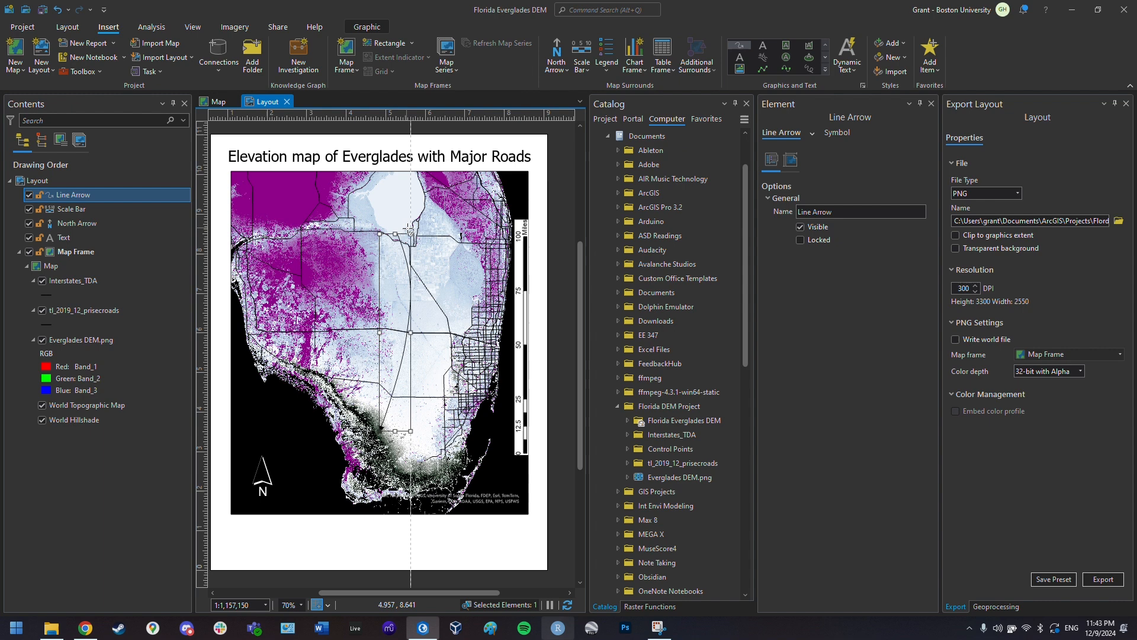
click(427, 273)
click(423, 343)
click(410, 421)
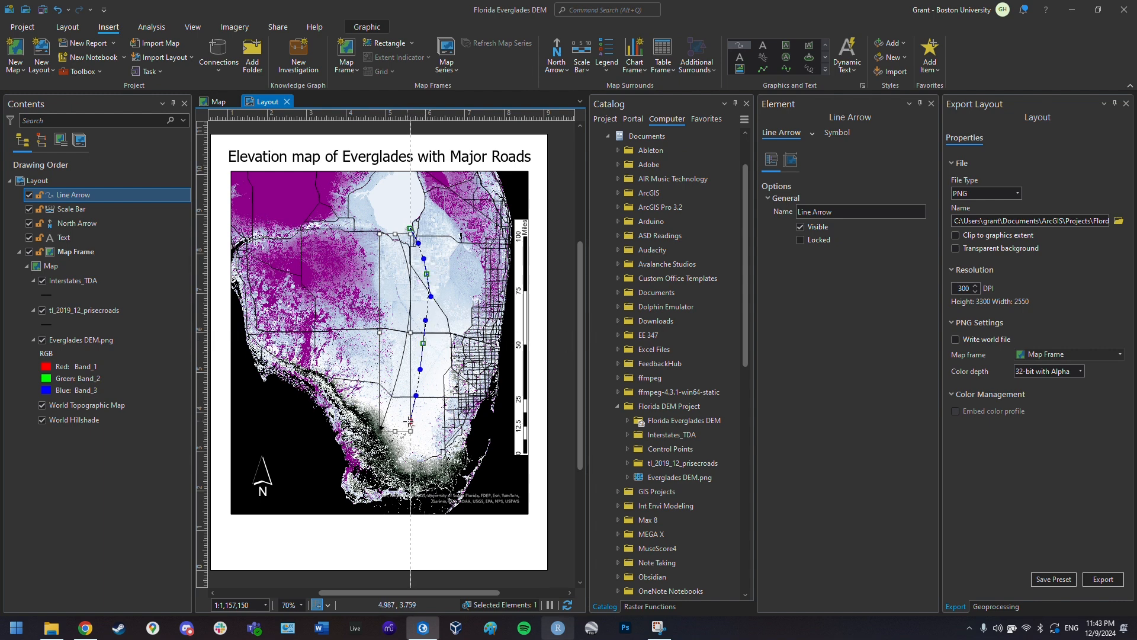
click(395, 455)
double_click(395, 455)
click(422, 221)
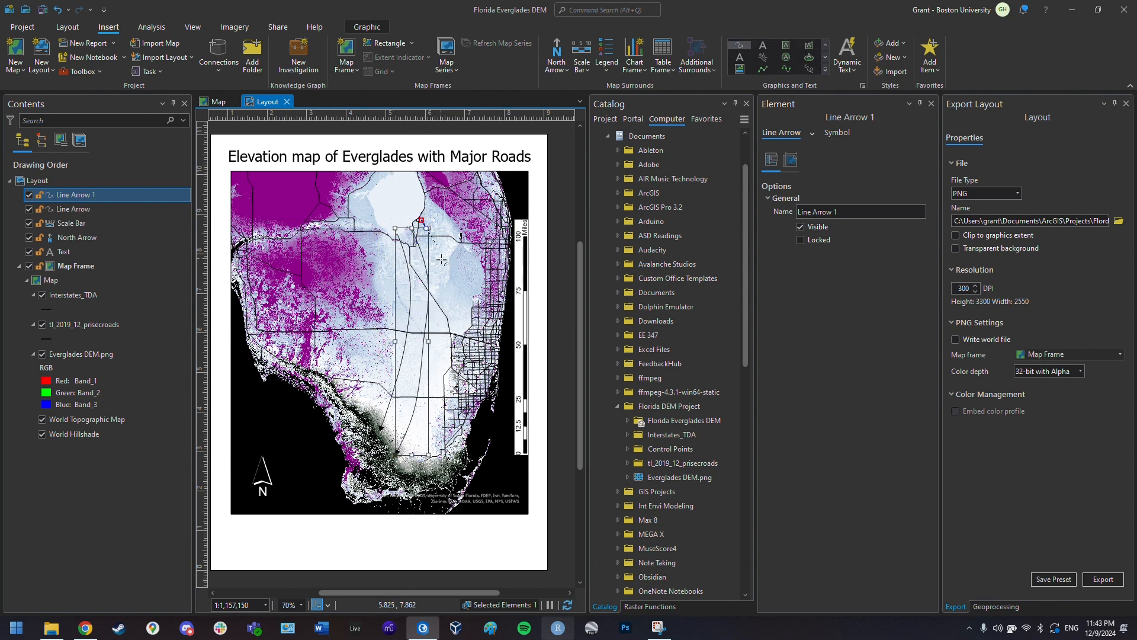
click(446, 254)
click(451, 307)
click(438, 396)
double_click(413, 458)
- Draw a straight horizontal arrow beneath the map
click(469, 548)
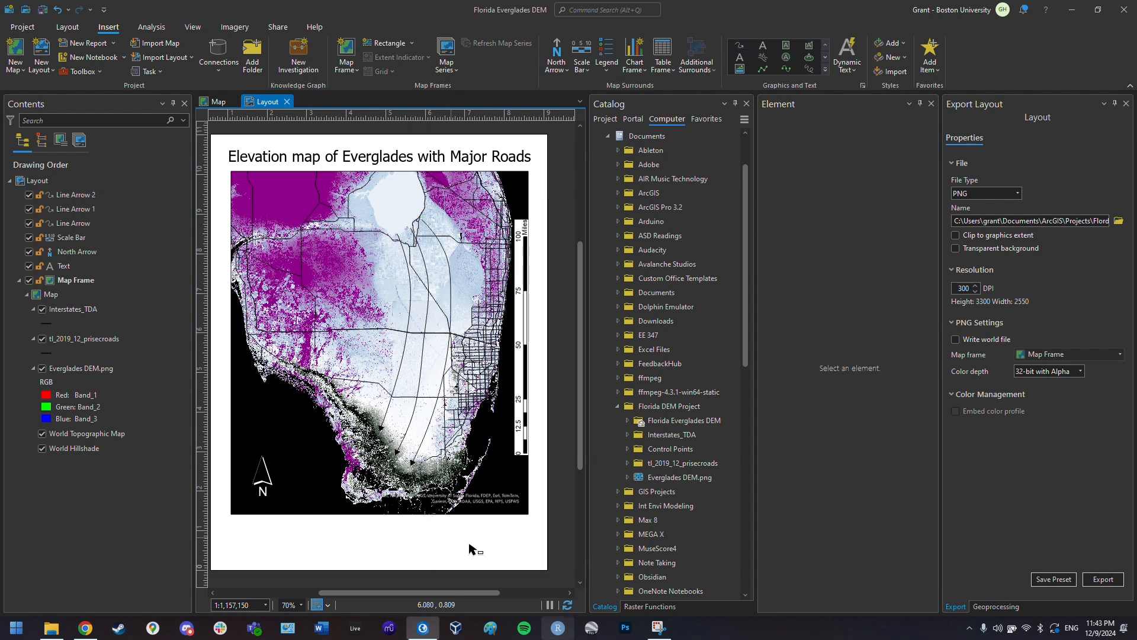
click(742, 44)
click(428, 529)
click(457, 529)
double_click(511, 529)
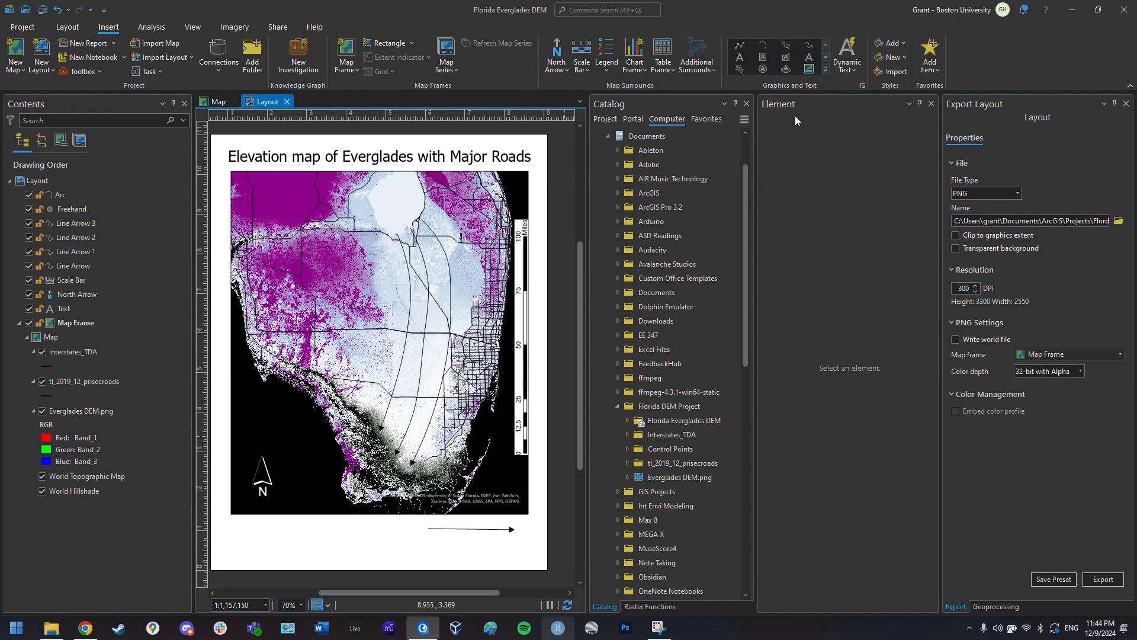
- Draw a straight line directly under the bottom arrow
click(739, 46)
click(429, 545)
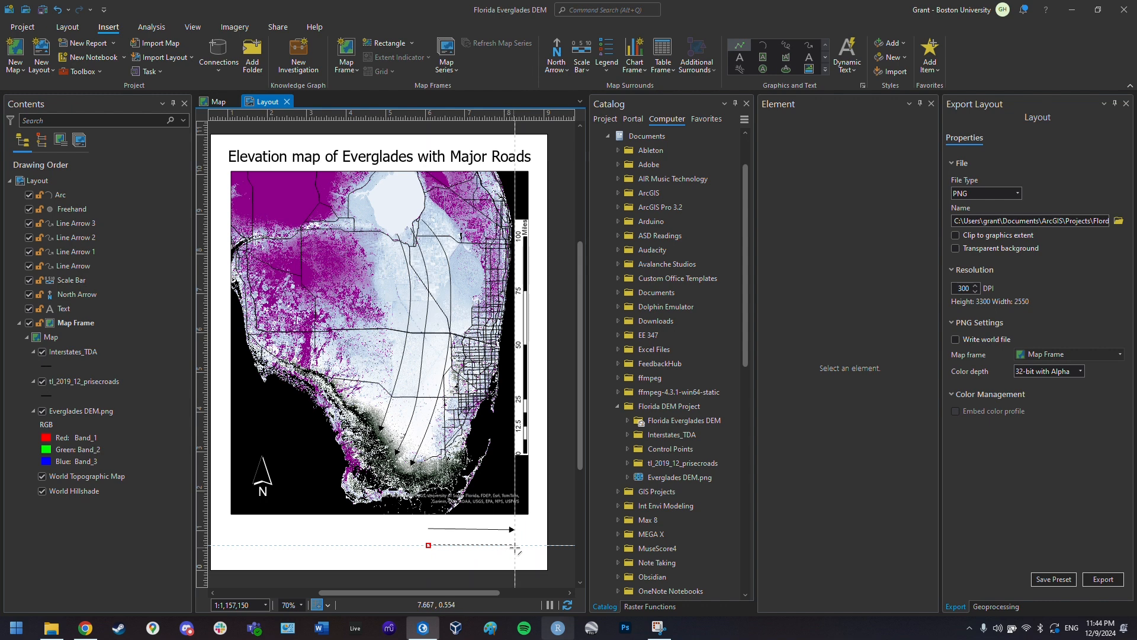
double_click(514, 545)
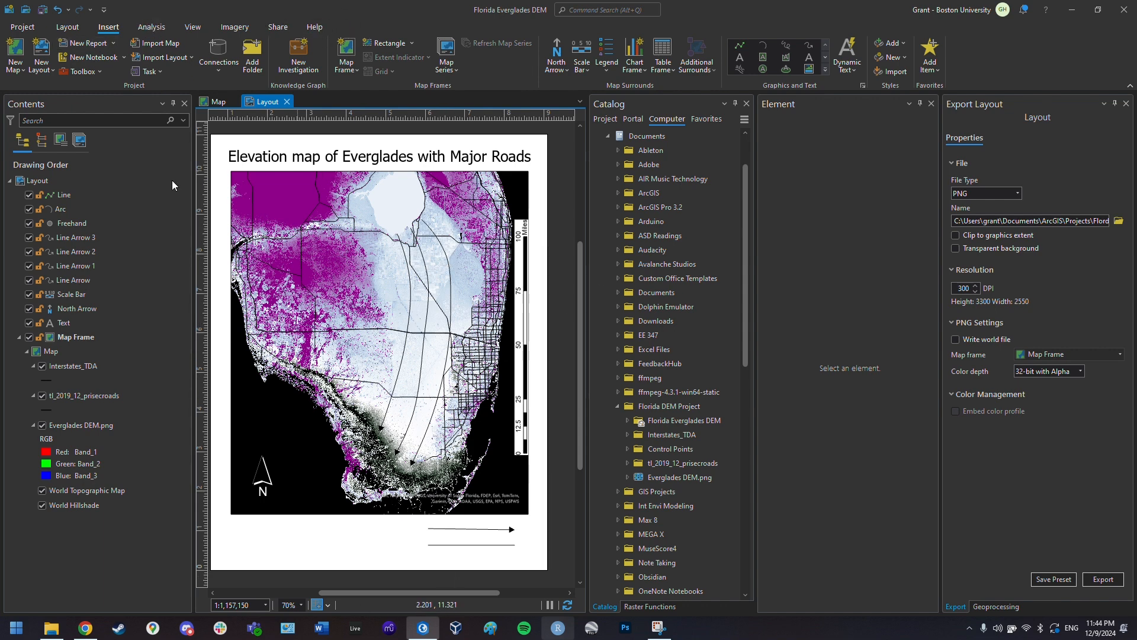
- Set the new line's symbol width to 2 pt
click(75, 199)
click(791, 160)
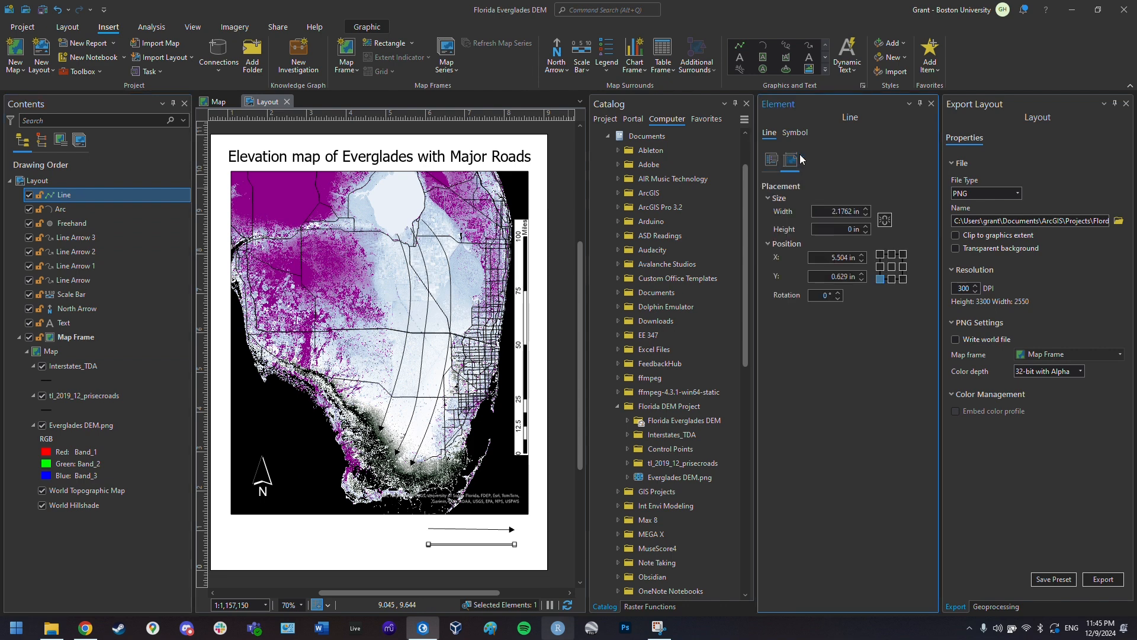
click(795, 134)
click(929, 196)
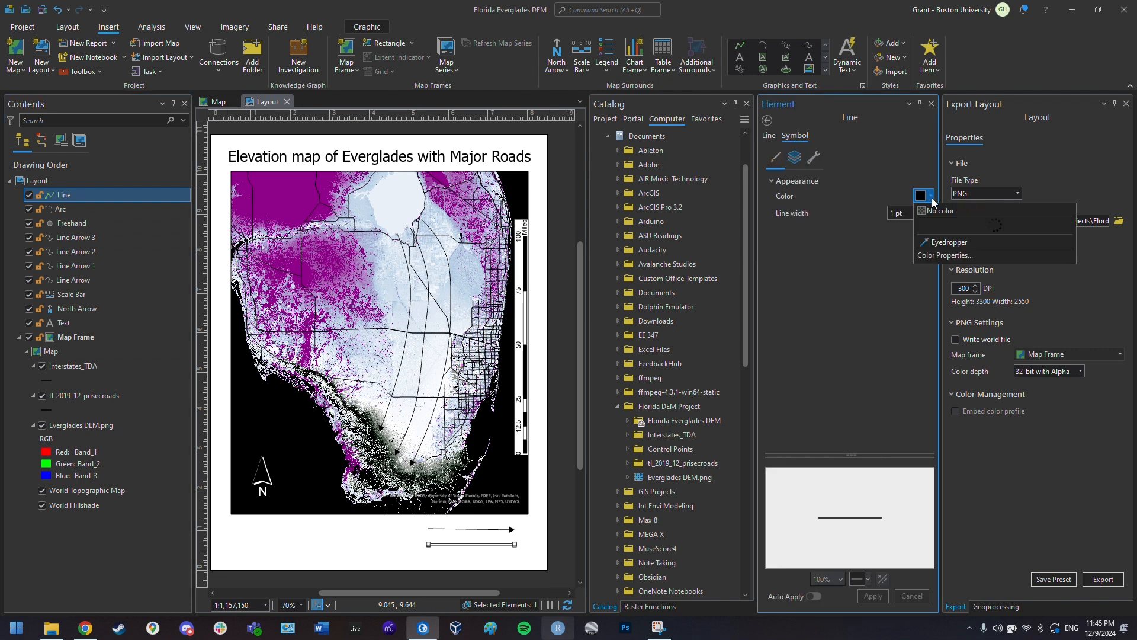
click(888, 291)
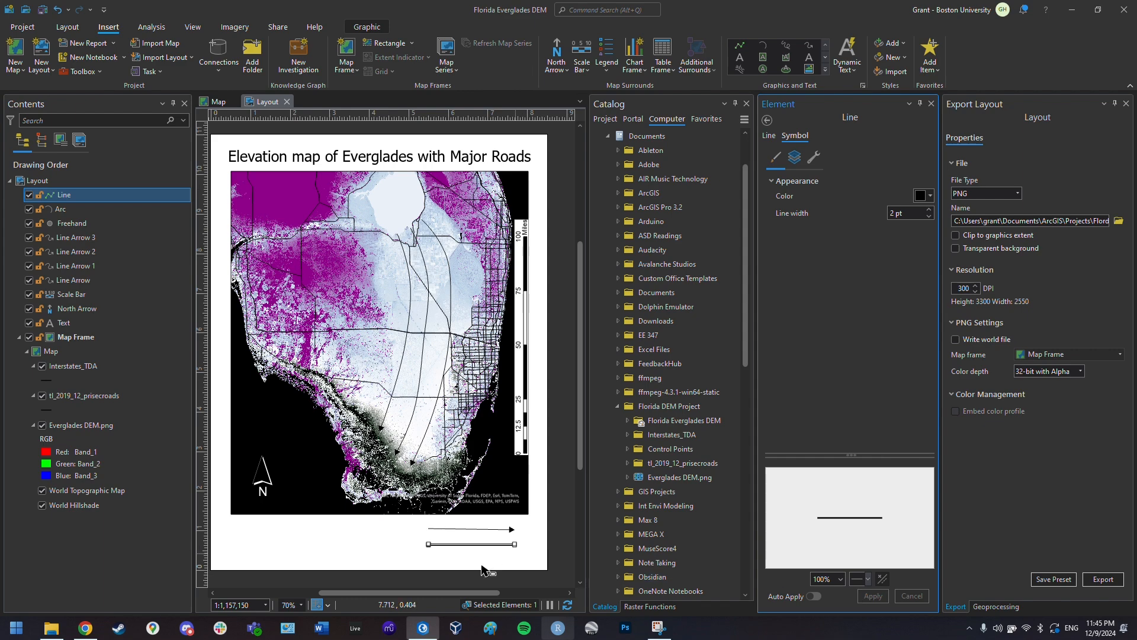
scroll(448, 562, up, 1)
scroll(449, 562, up, 5)
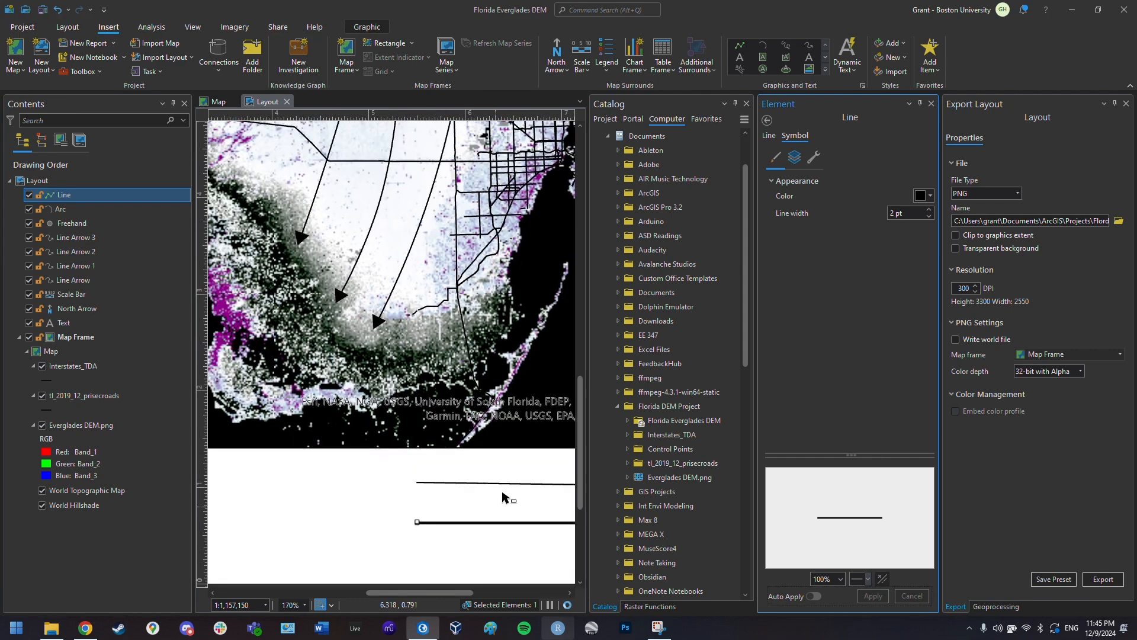
scroll(506, 487, down, 5)
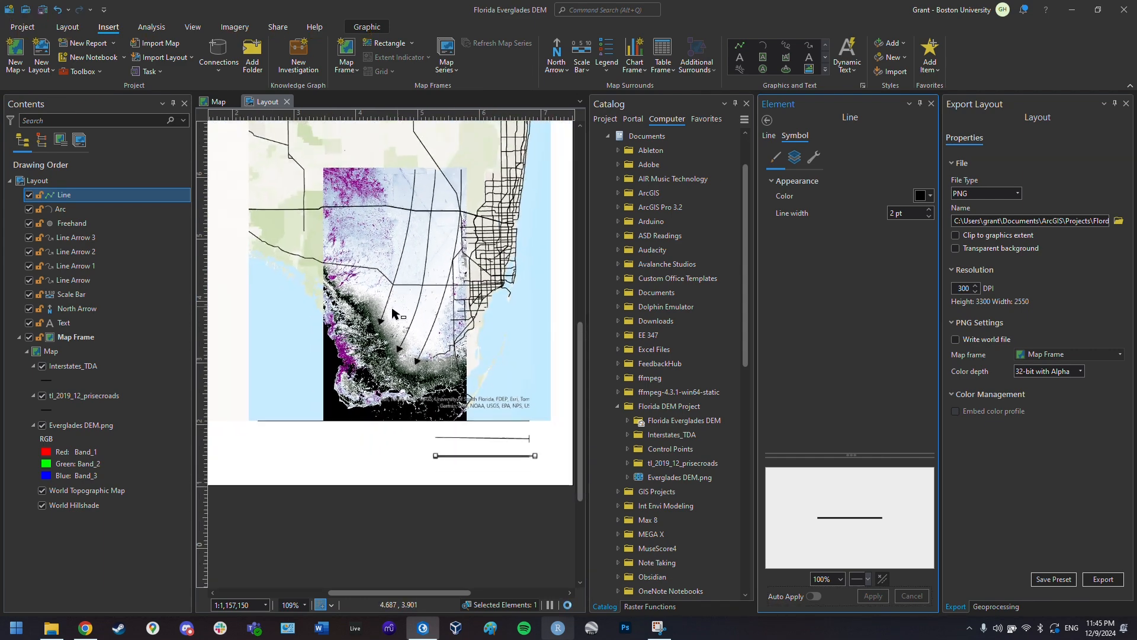
mouse_move(579, 462)
mouse_down()
mouse_move(578, 363)
mouse_move(581, 408)
mouse_up()
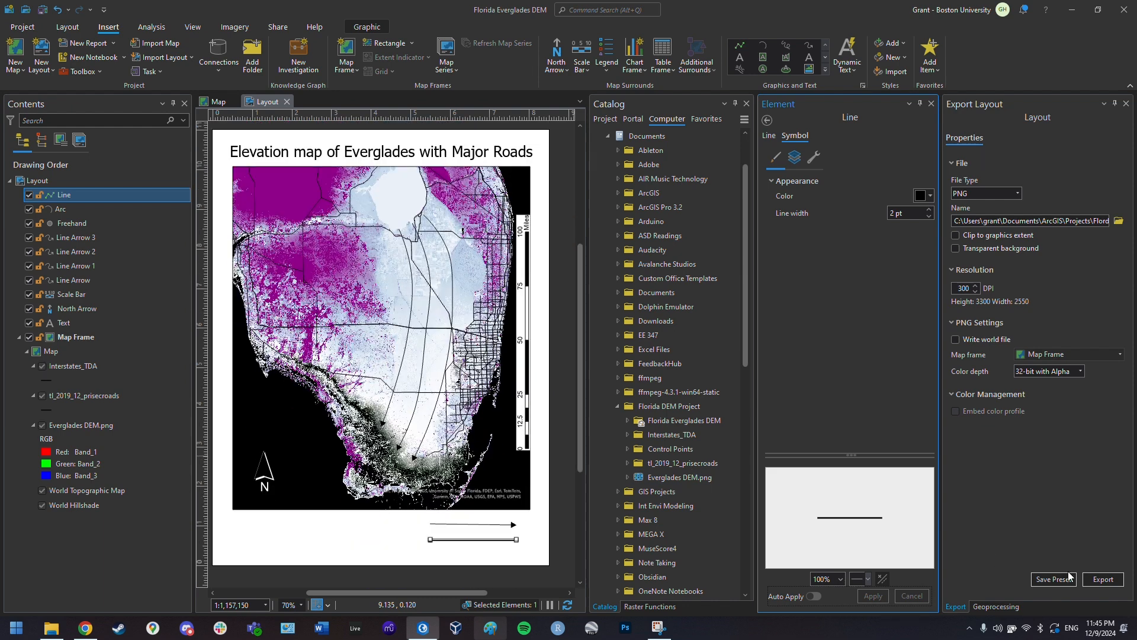
- Export the layout as Export1.png into Documents > Florida DEM Project
click(1119, 221)
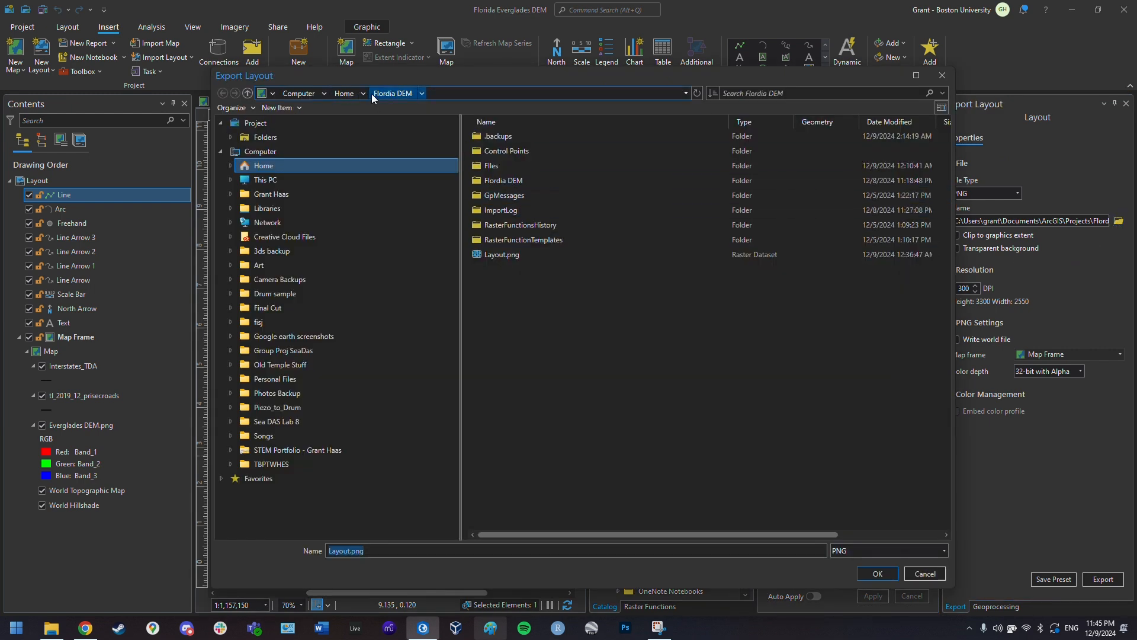
click(280, 170)
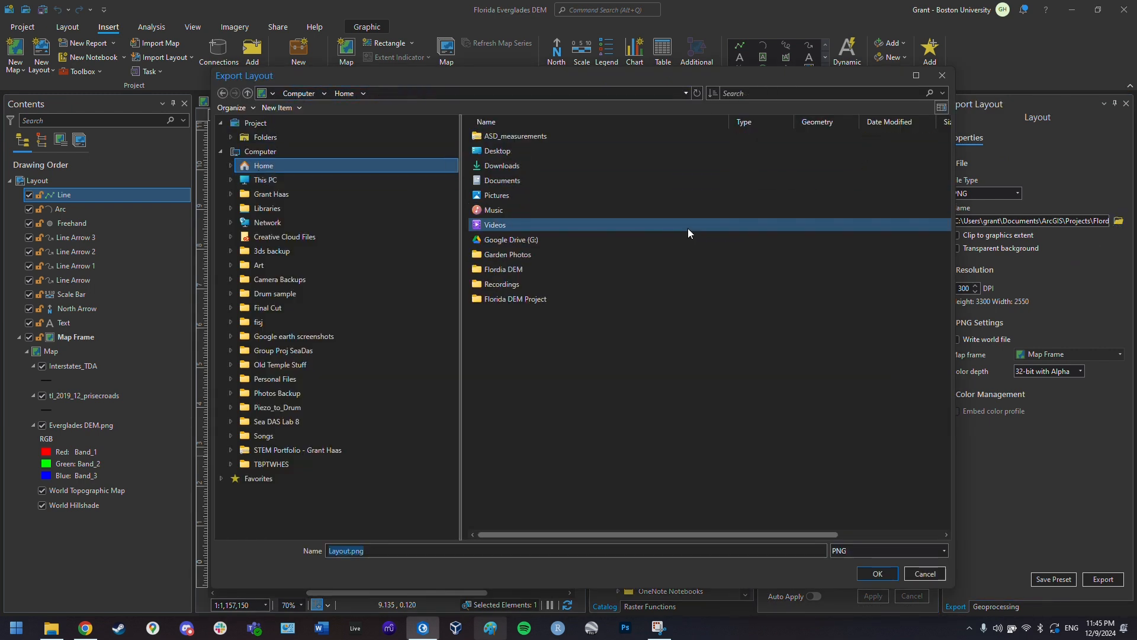
click(526, 181)
double_click(526, 180)
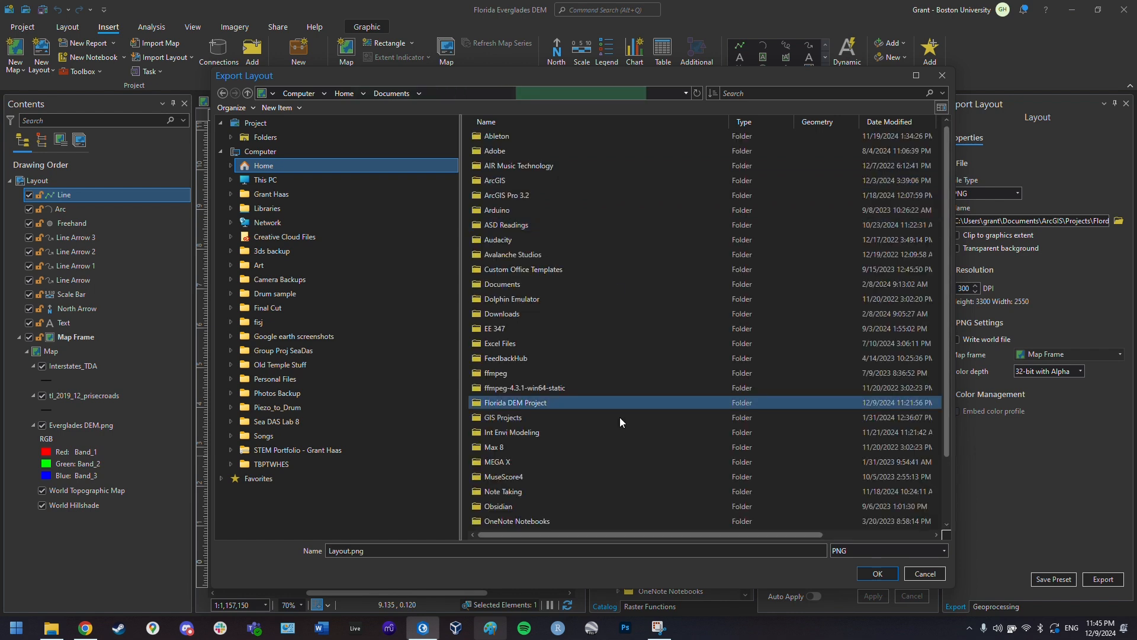
double_click(538, 404)
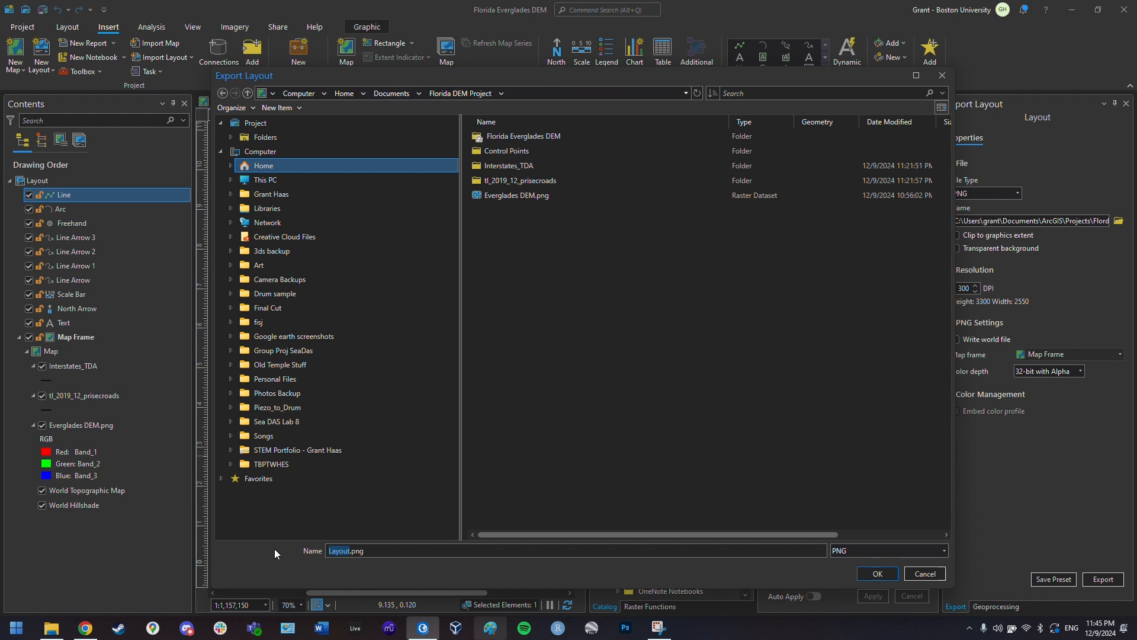
text(Export1)
click(877, 574)
click(1100, 577)
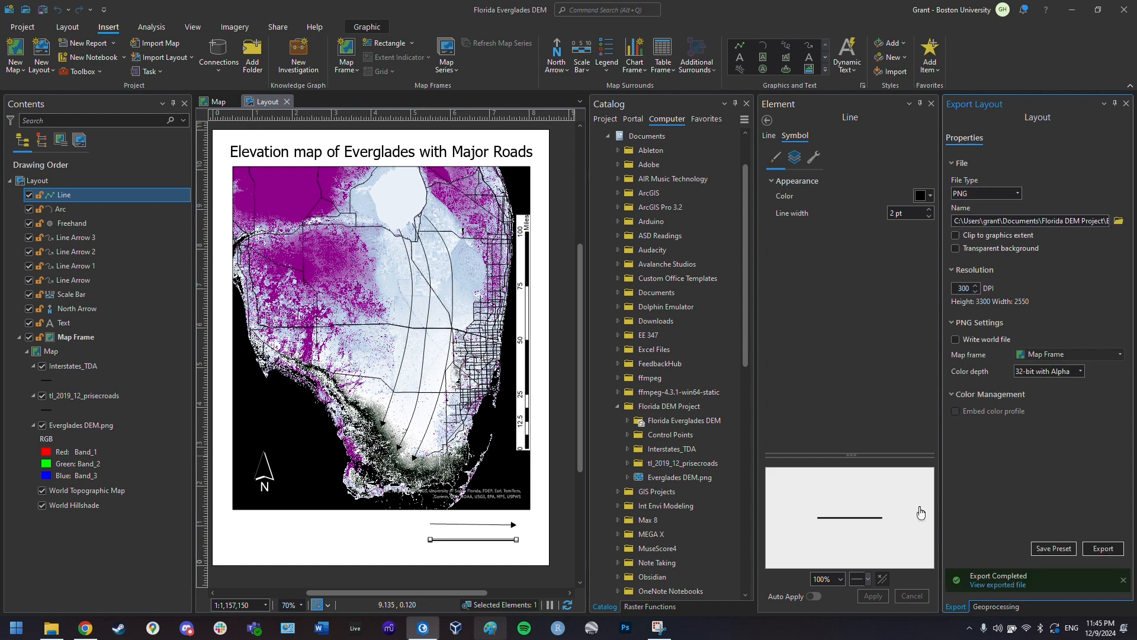
- Open Export1.png from the Florida DEM Project folder, check it in Photos, then close it
mouse_move(52, 627)
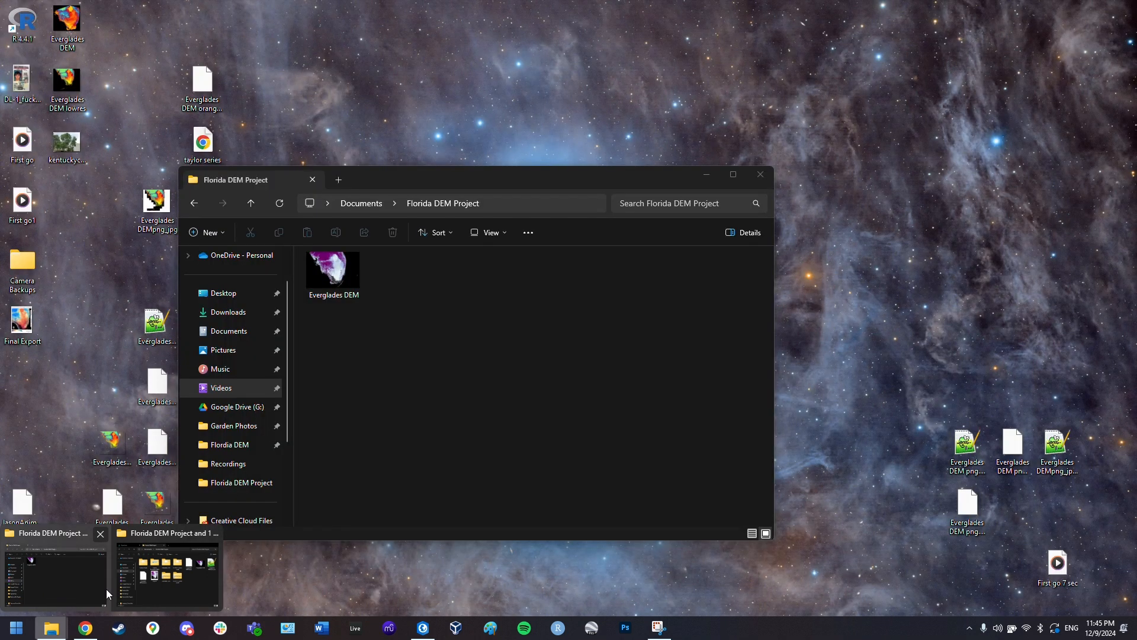
click(186, 592)
click(424, 388)
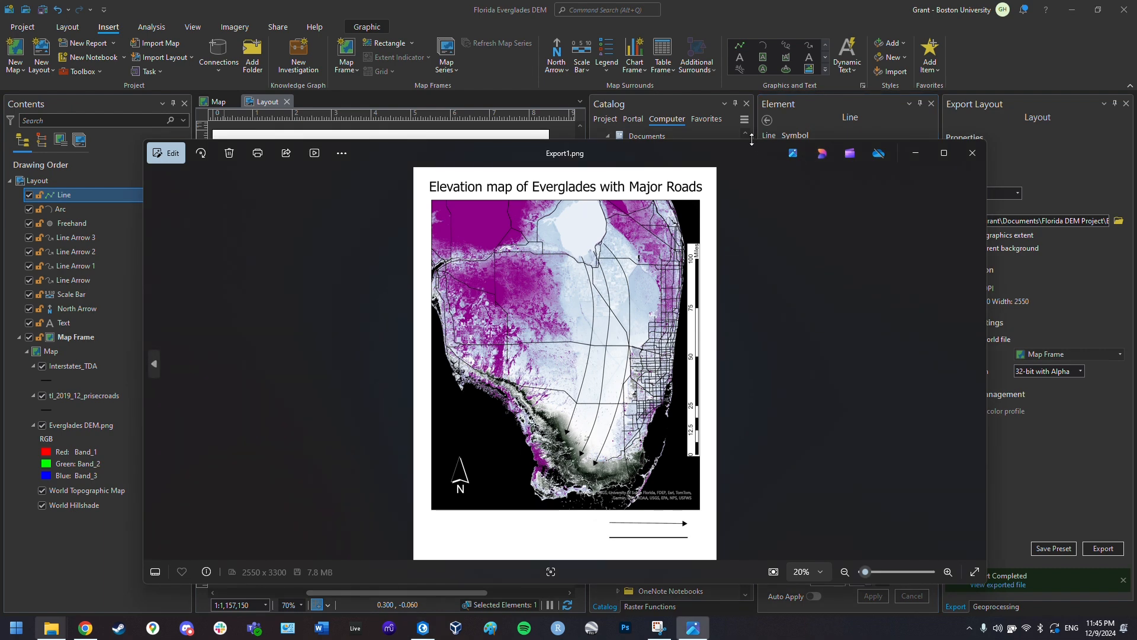
drag(751, 141, 748, 32)
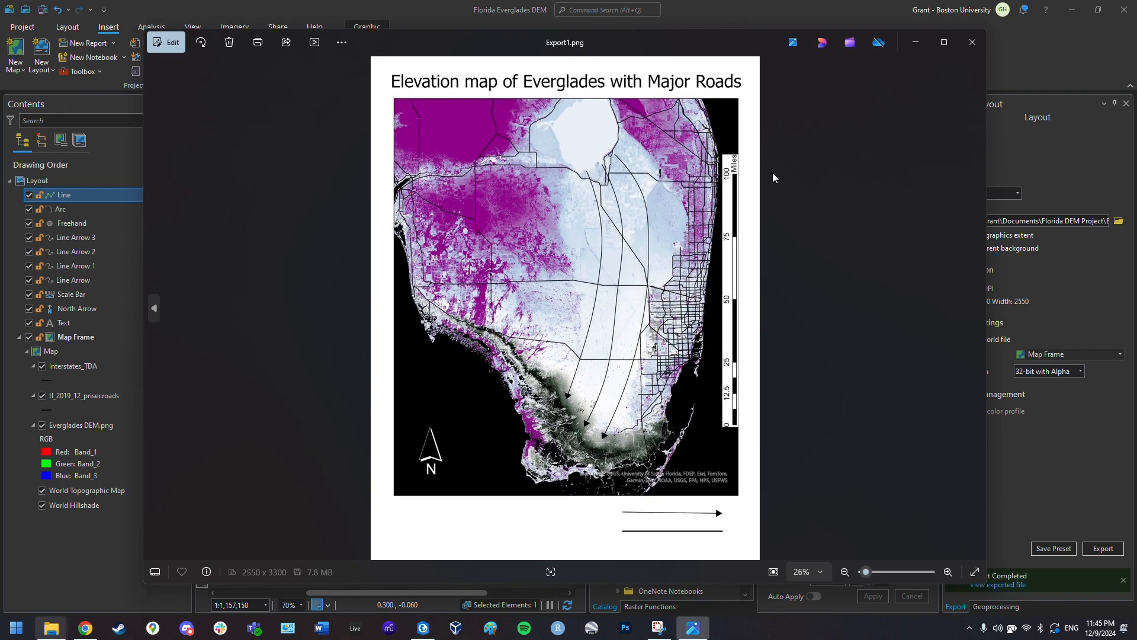
click(982, 45)
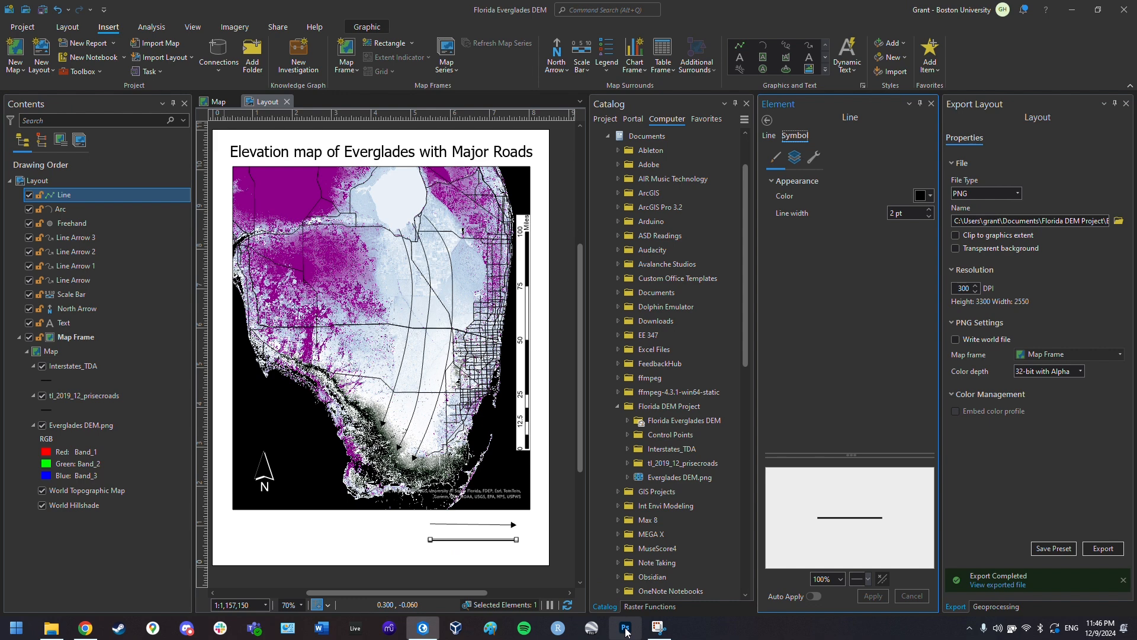
- Open Export1 from the Documents > Florida DEM Project folder in Photoshop
click(734, 250)
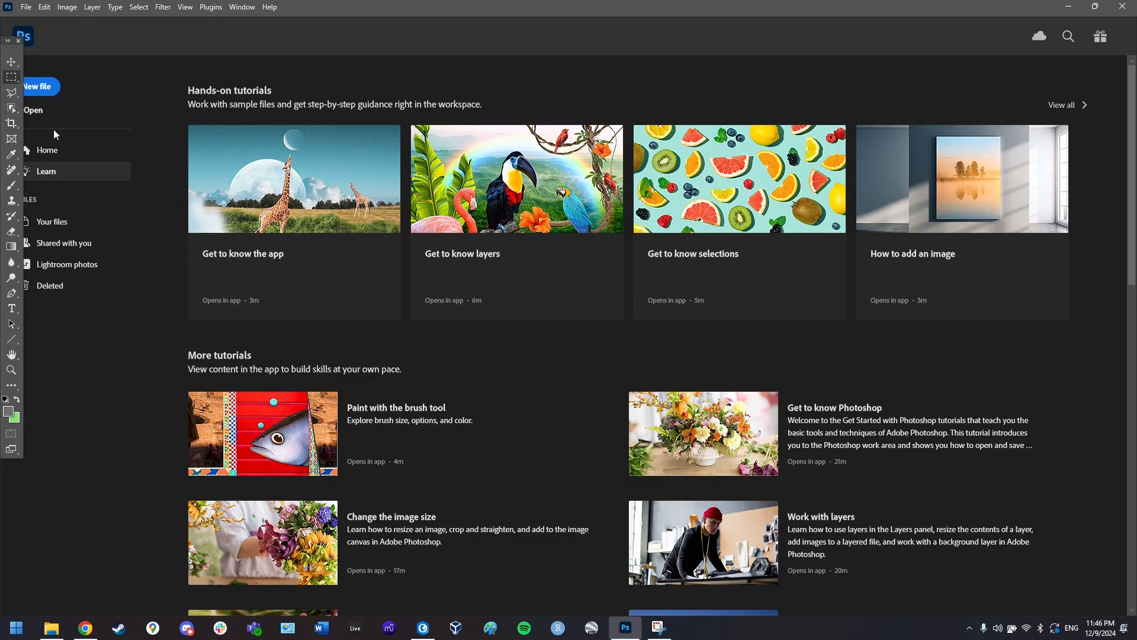
click(41, 112)
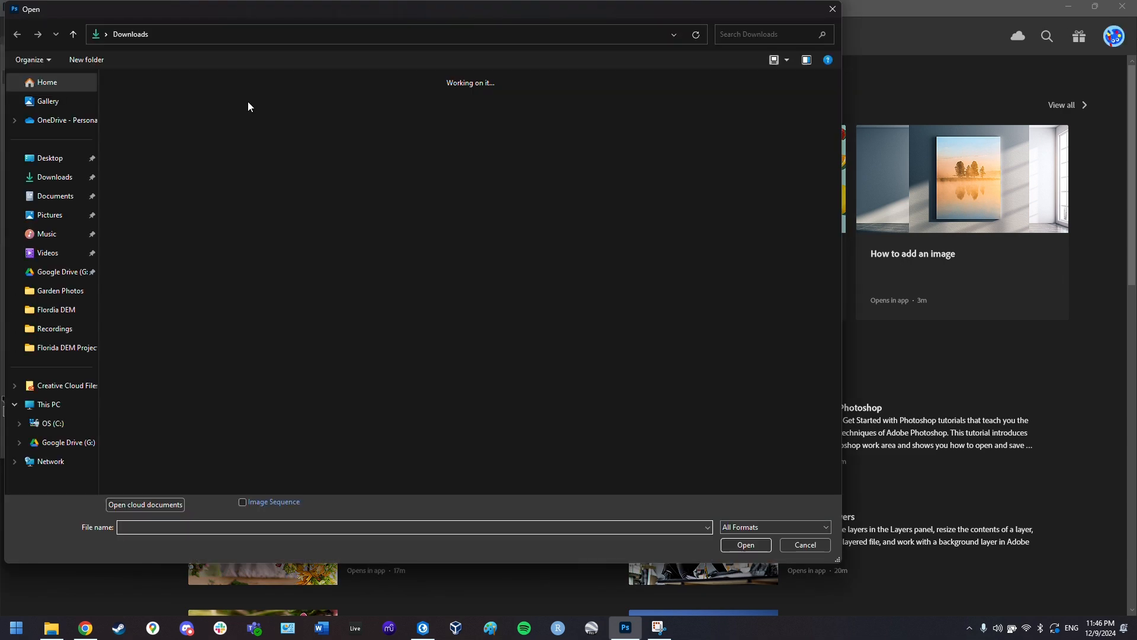
click(61, 196)
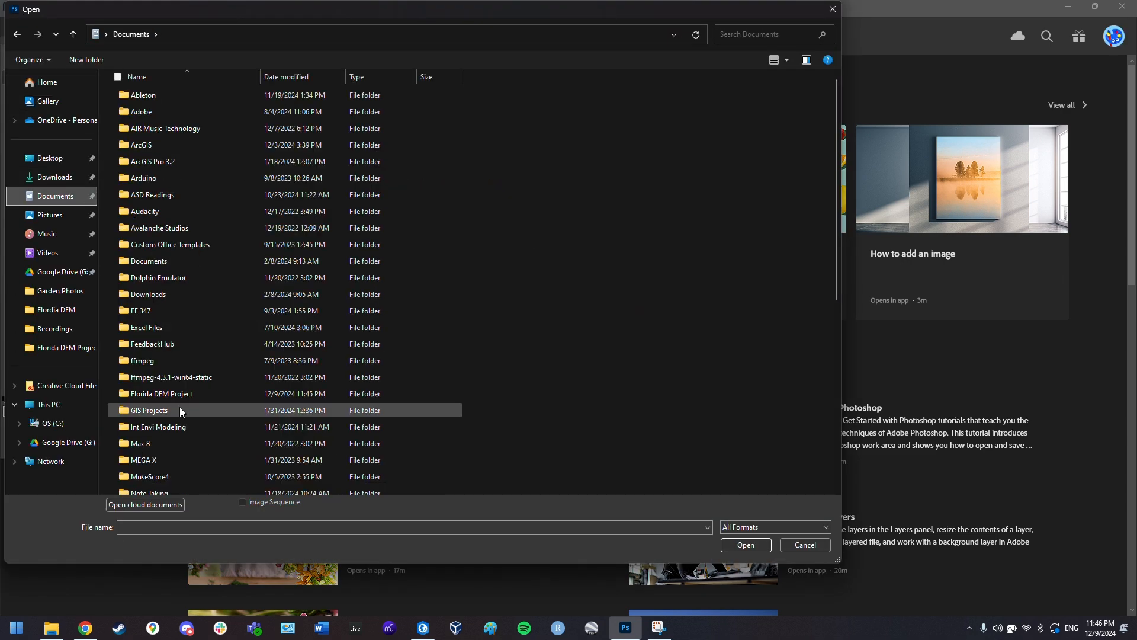
scroll(190, 301, down, 3)
scroll(189, 304, down, 1)
scroll(186, 244, up, 4)
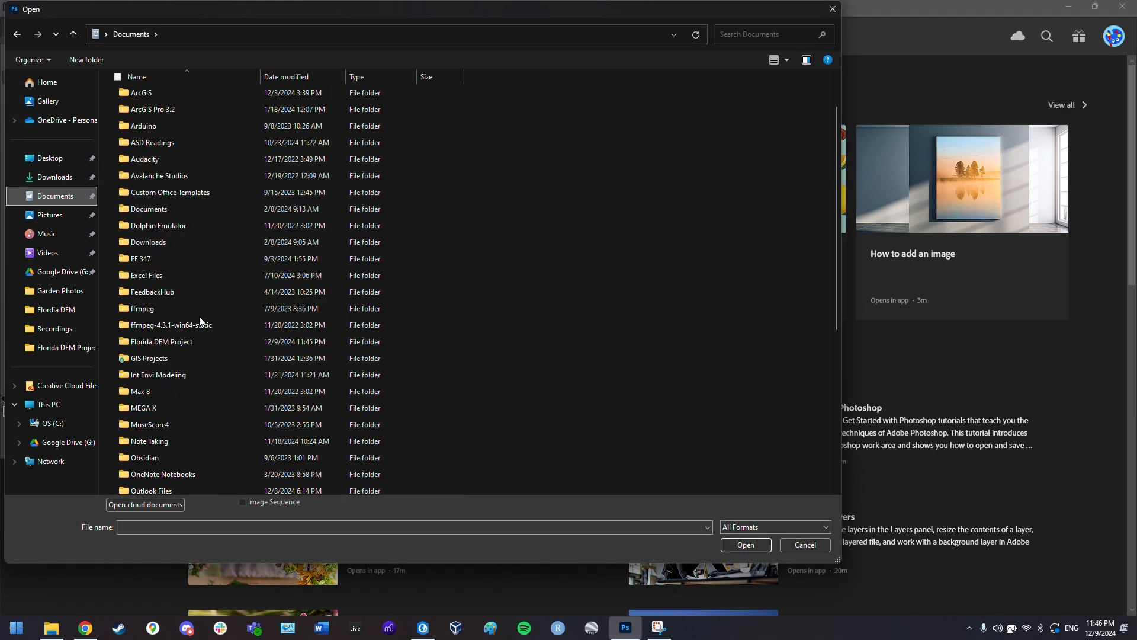
double_click(187, 341)
double_click(668, 104)
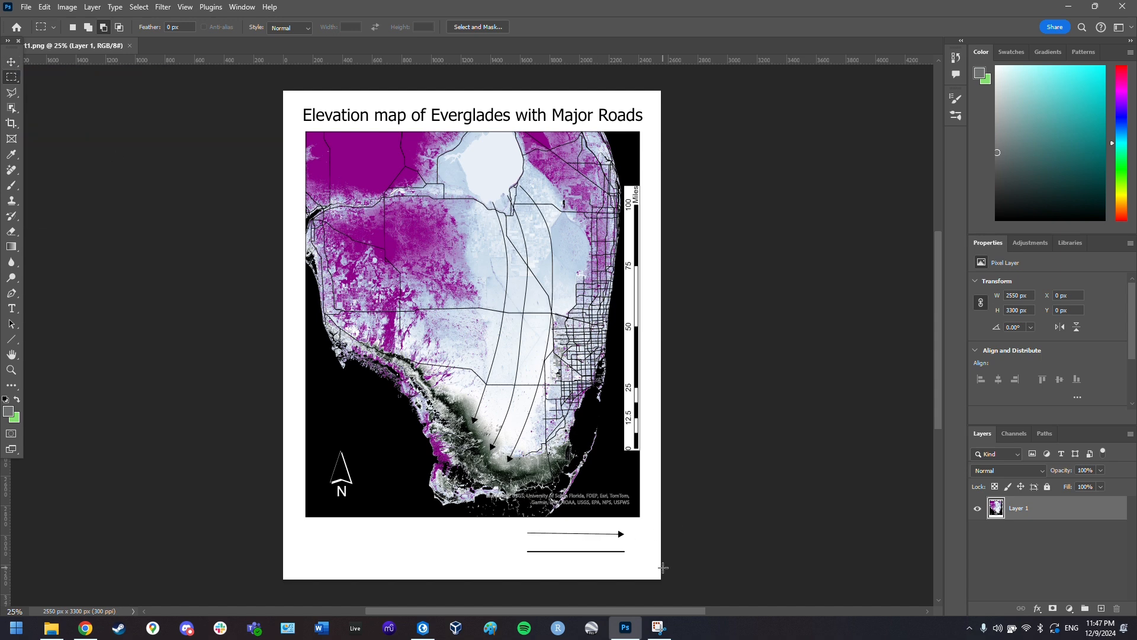
- Select the arrow below the map, rotate it by a tiny angle, and deselect
scroll(662, 567, up, 3)
scroll(655, 554, down, 1)
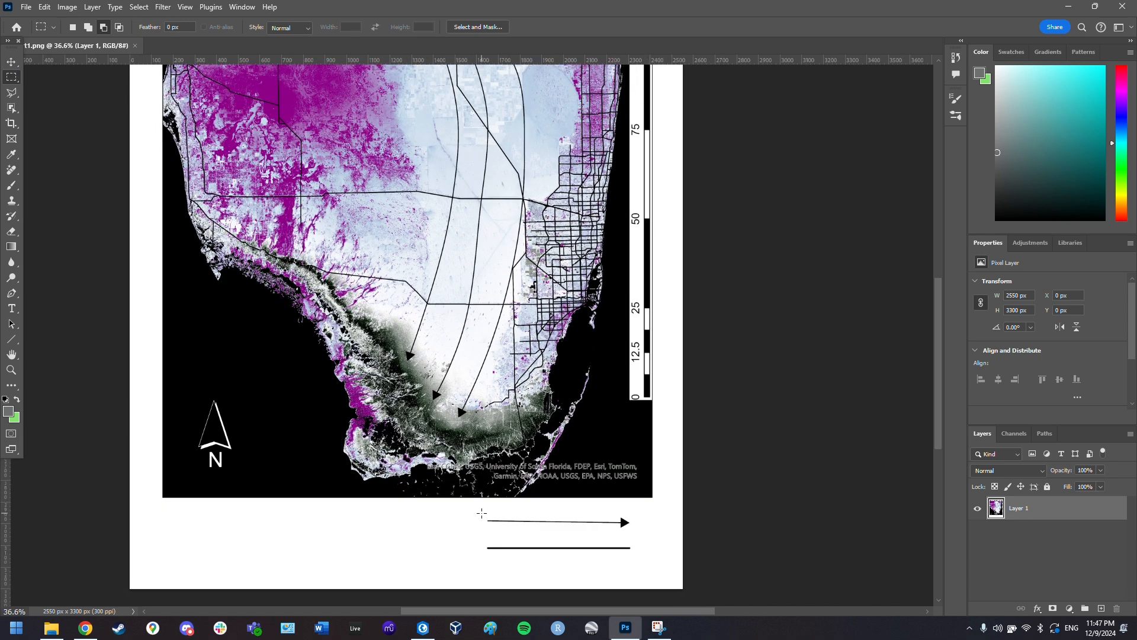
drag(481, 513, 642, 538)
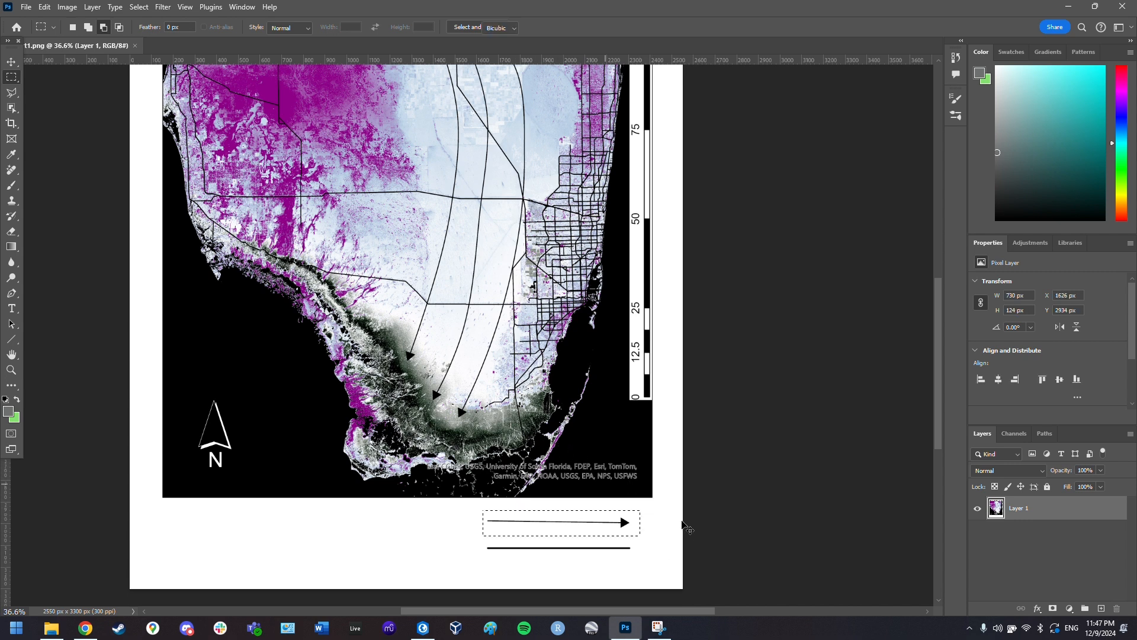
key(ctrl+t)
drag(652, 507, 654, 507)
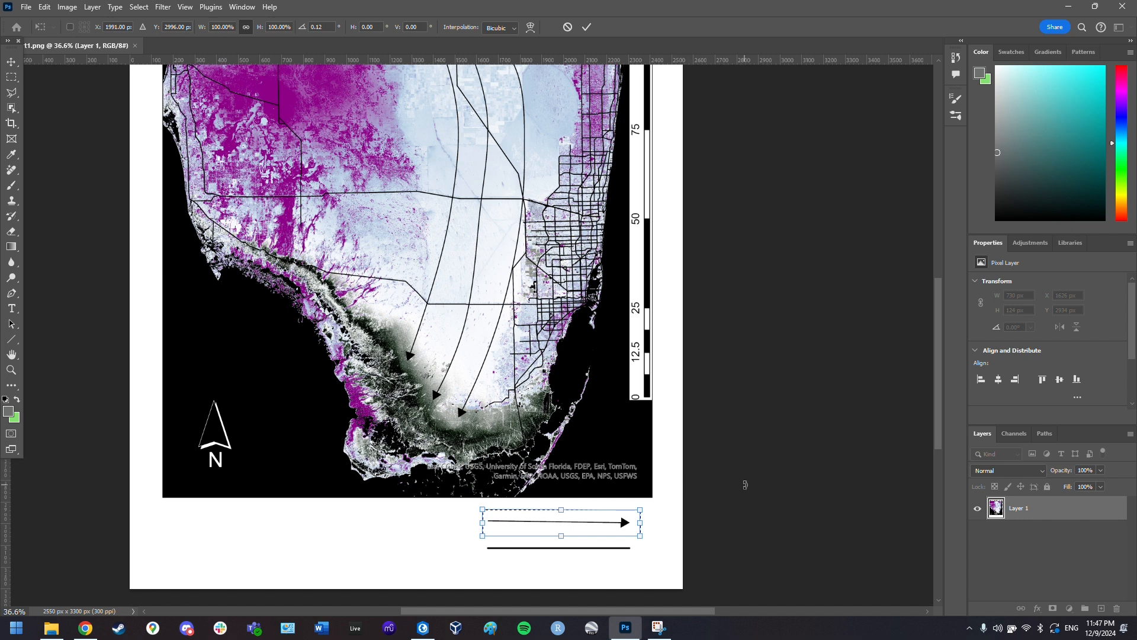
key(Return)
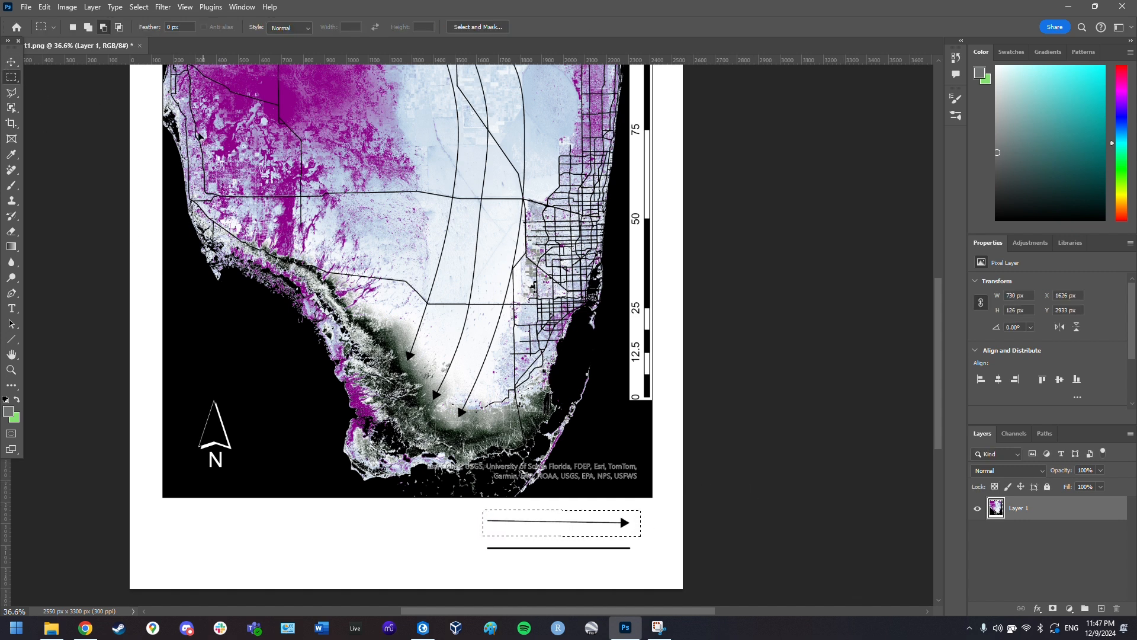
click(434, 280)
- Add the black caption 'Flow of water through Everglades' beneath the arrow
key(t)
click(492, 533)
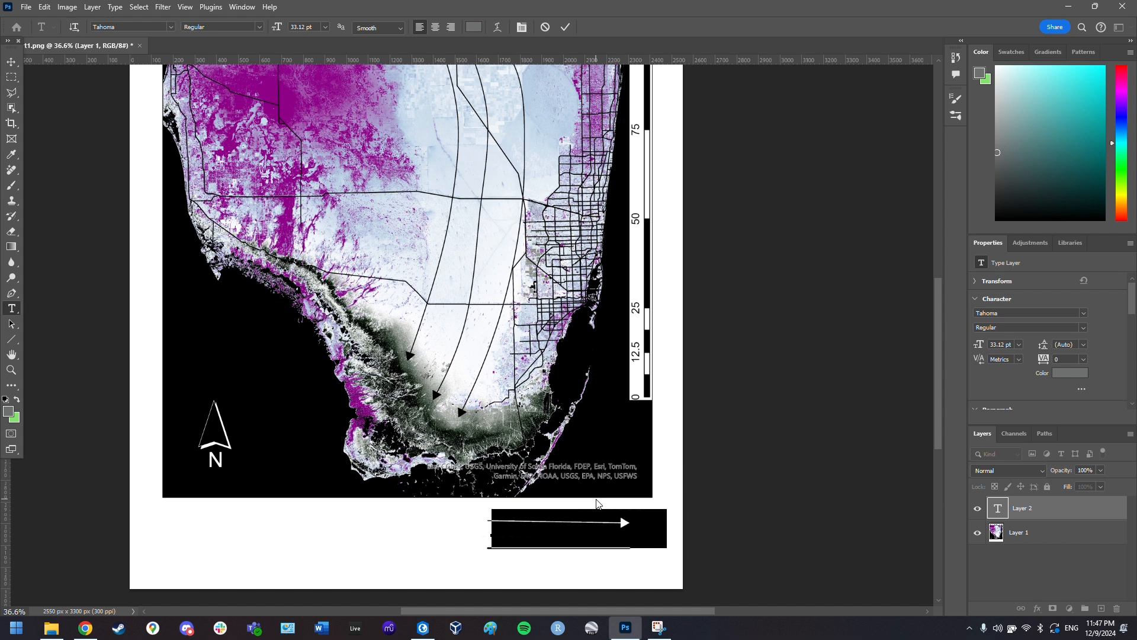
text(Fl)
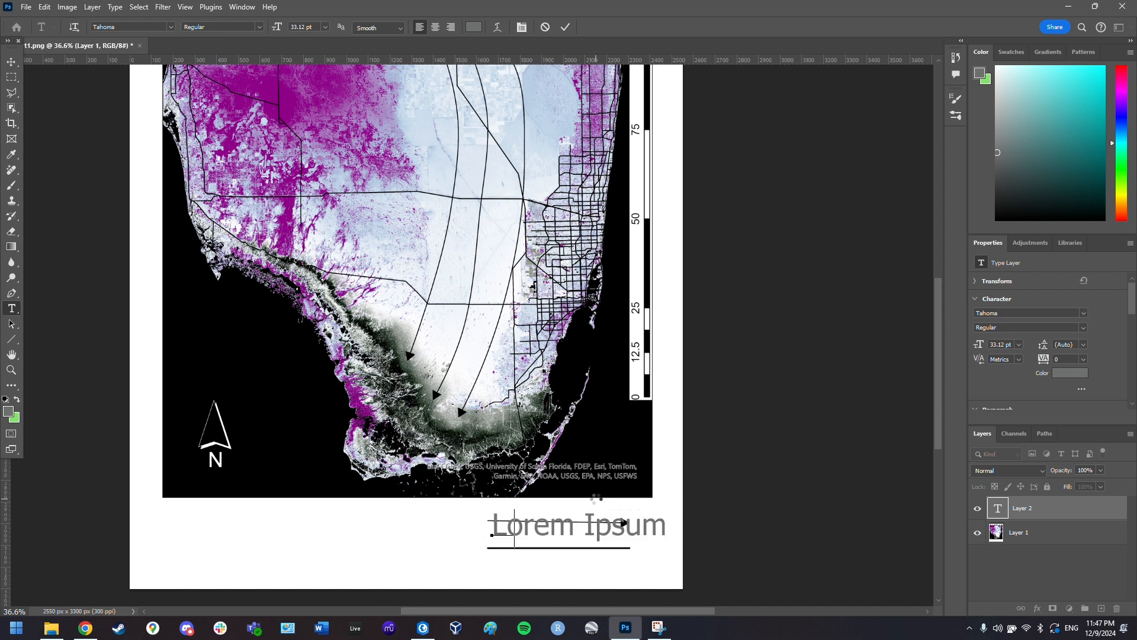
text(ow of water)
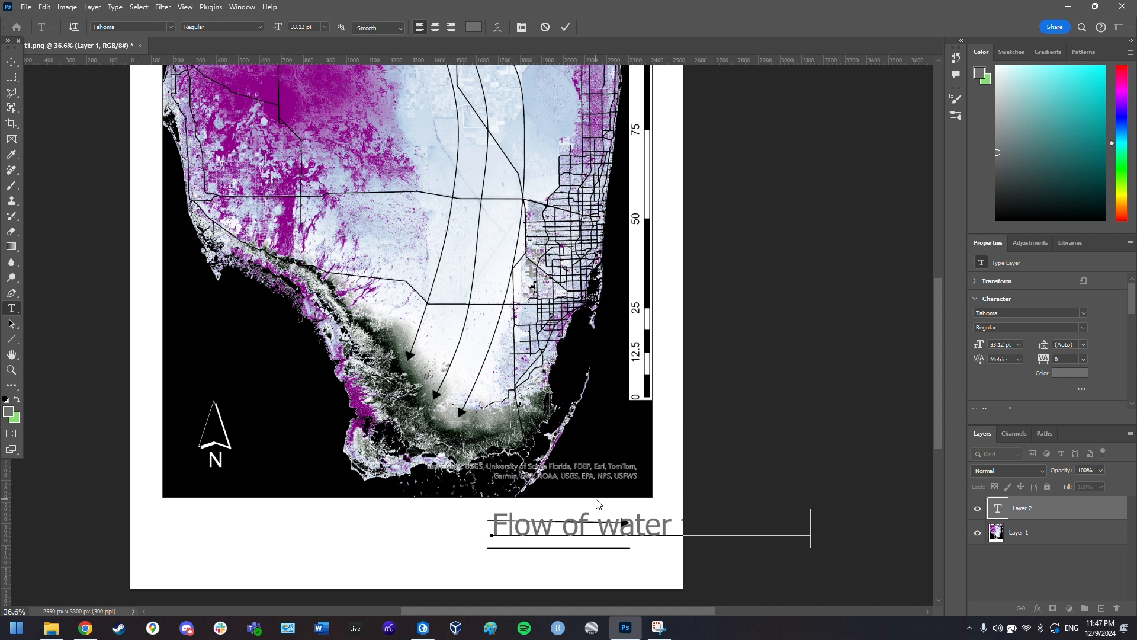
text( through Everglades)
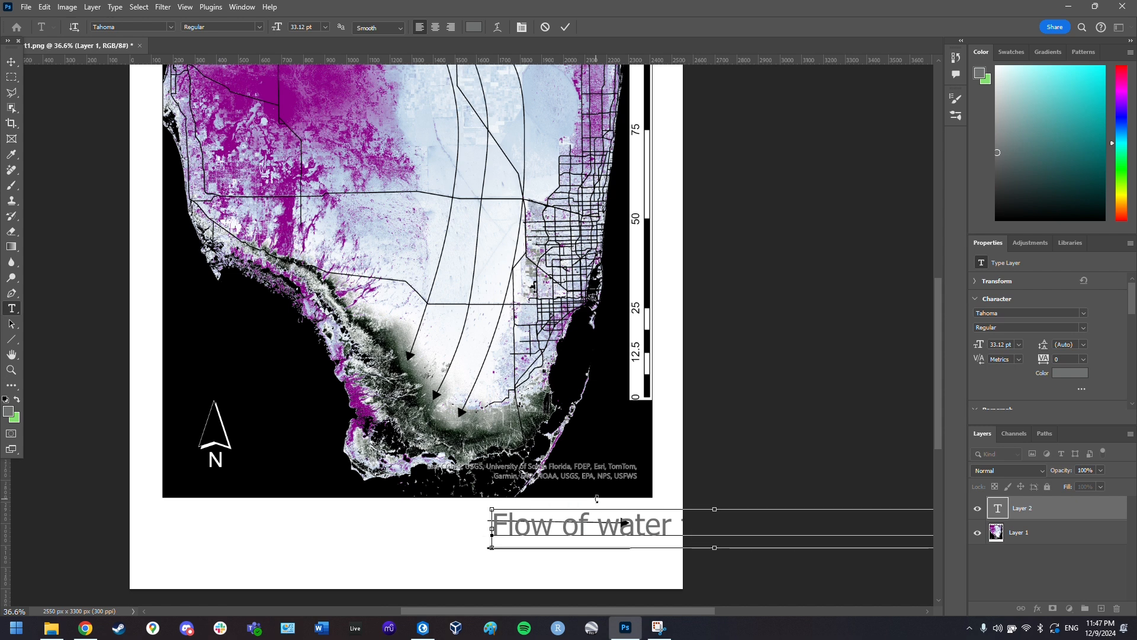
key(ctrl+a)
click(474, 27)
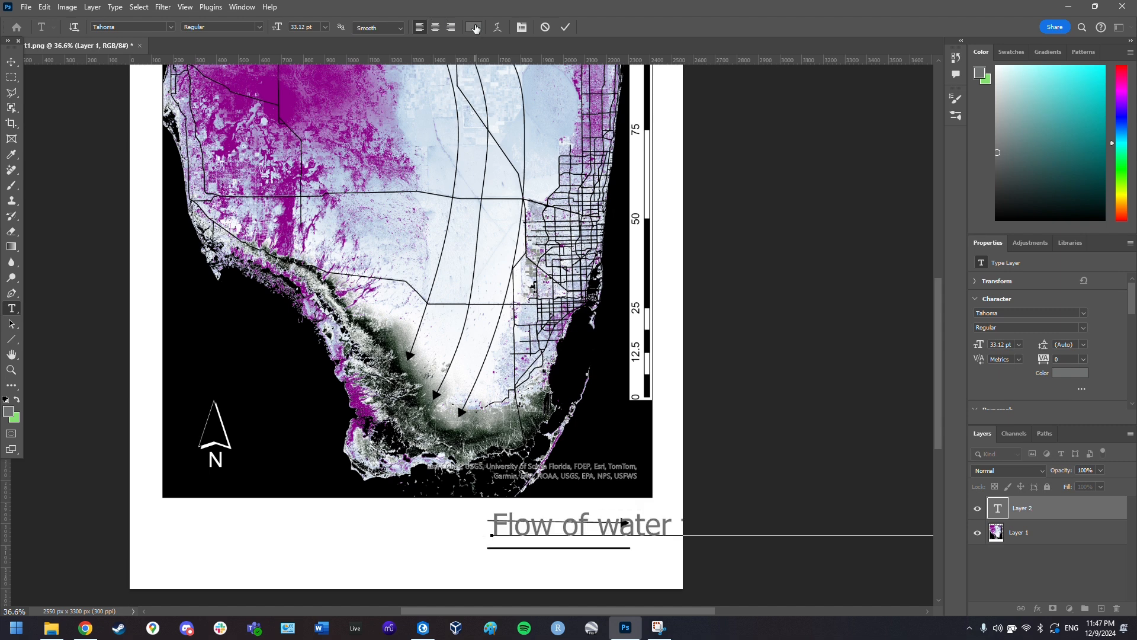
click(297, 457)
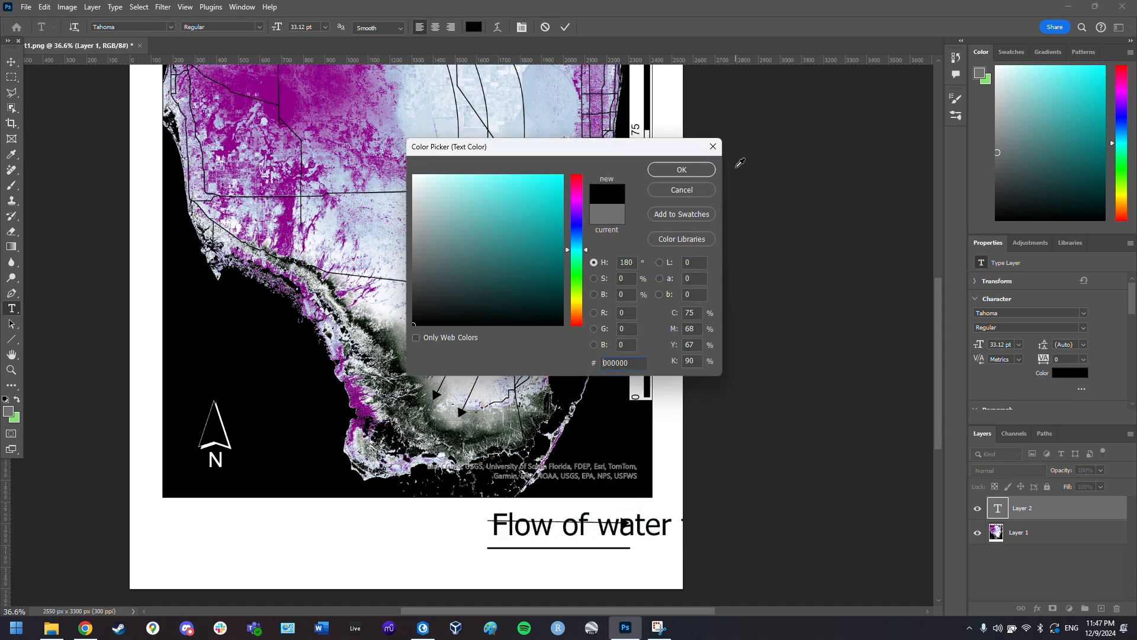
click(697, 171)
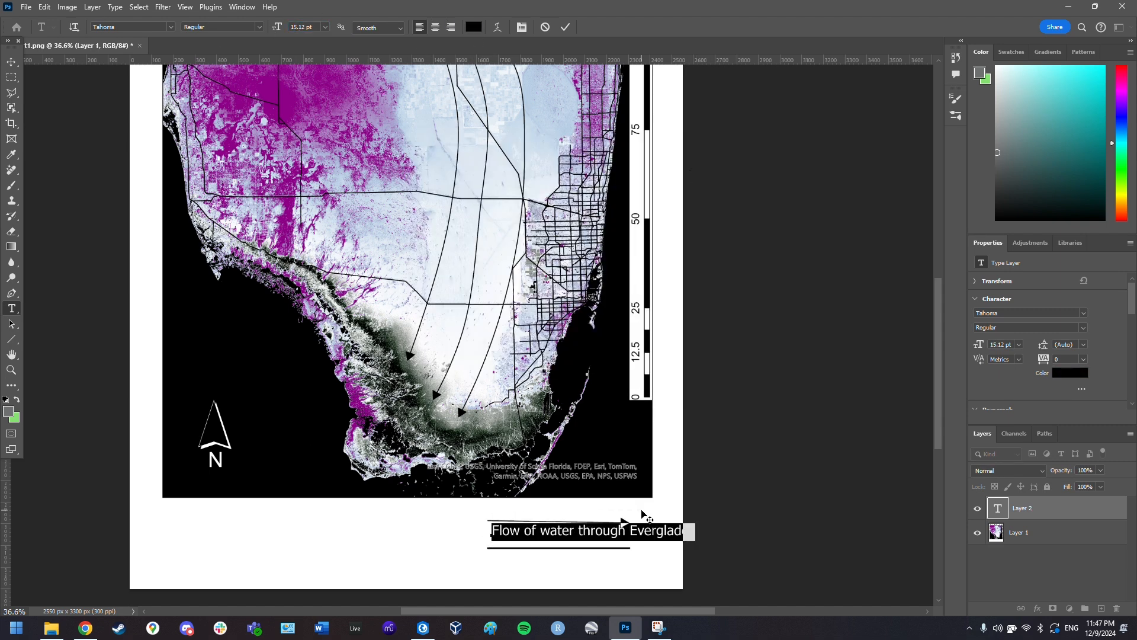
drag(643, 510, 607, 515)
click(1057, 538)
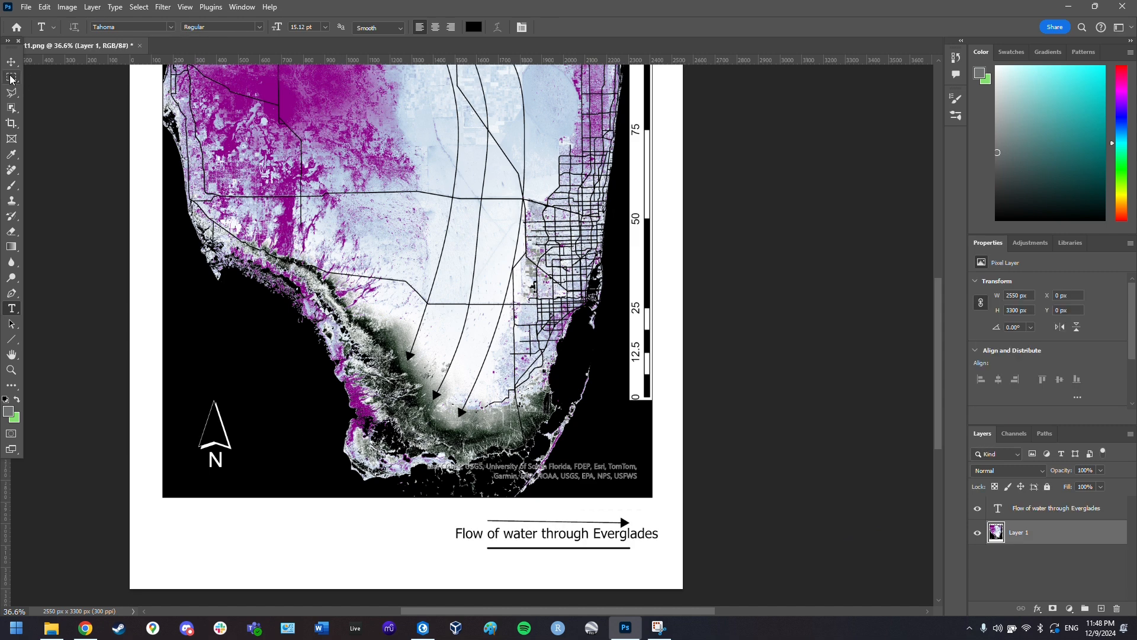
- Select the line under the caption and move it slightly lower
key(m)
mouse_move(485, 545)
mouse_down()
mouse_move(642, 571)
mouse_move(589, 572)
mouse_move(118, 213)
mouse_move(172, 256)
mouse_move(225, 555)
mouse_up()
key(v)
drag(227, 549, 229, 555)
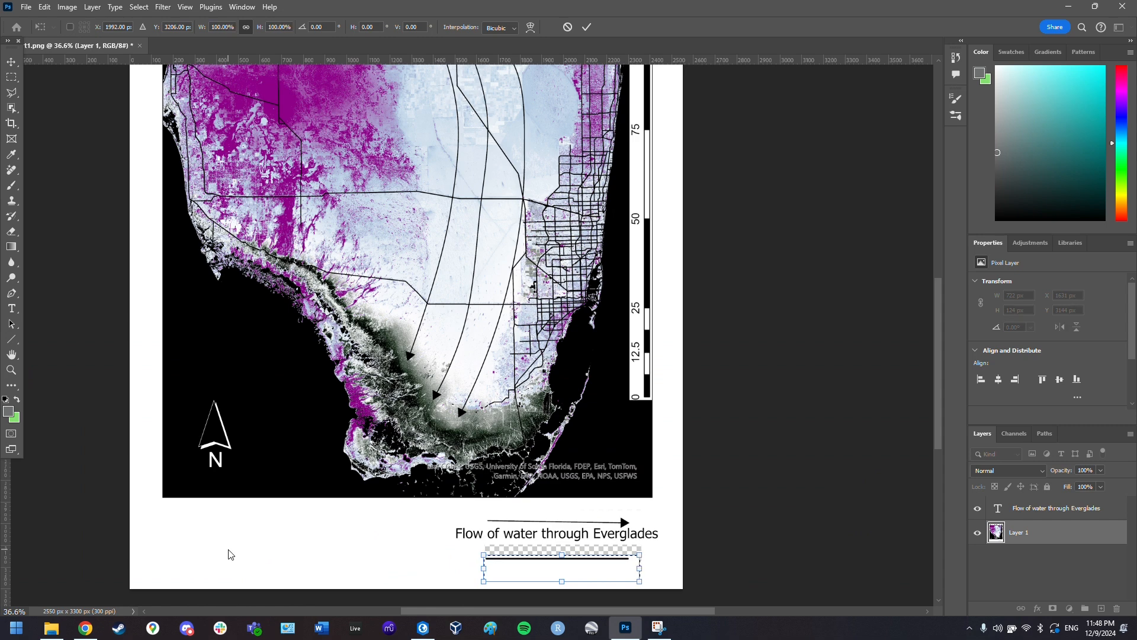
- Paint the empty strip left by the line white with a 32 px brush
click(12, 185)
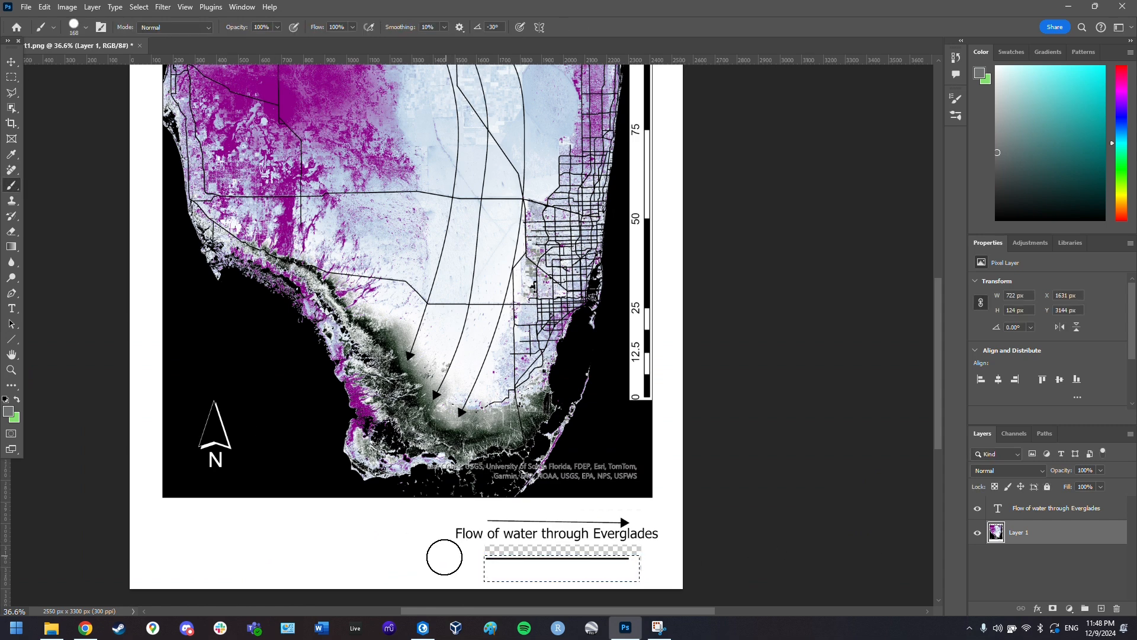
scroll(551, 557, up, 2)
click(85, 27)
click(94, 64)
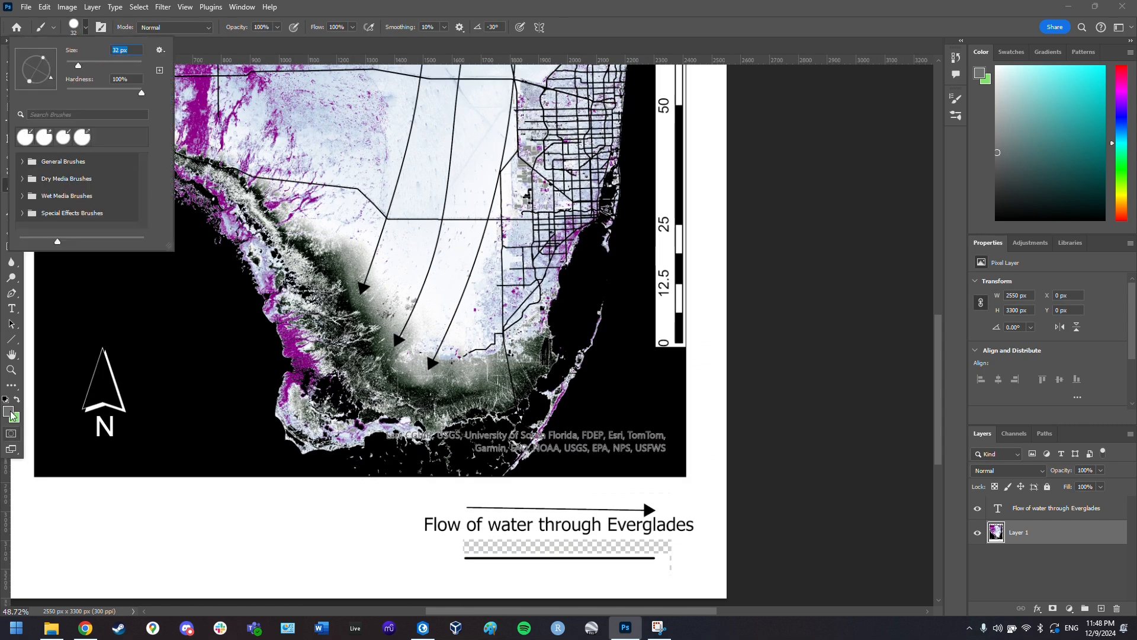
click(17, 400)
click(8, 411)
click(415, 176)
click(681, 168)
mouse_move(469, 544)
mouse_down()
mouse_move(504, 544)
mouse_move(459, 537)
mouse_move(674, 552)
mouse_up()
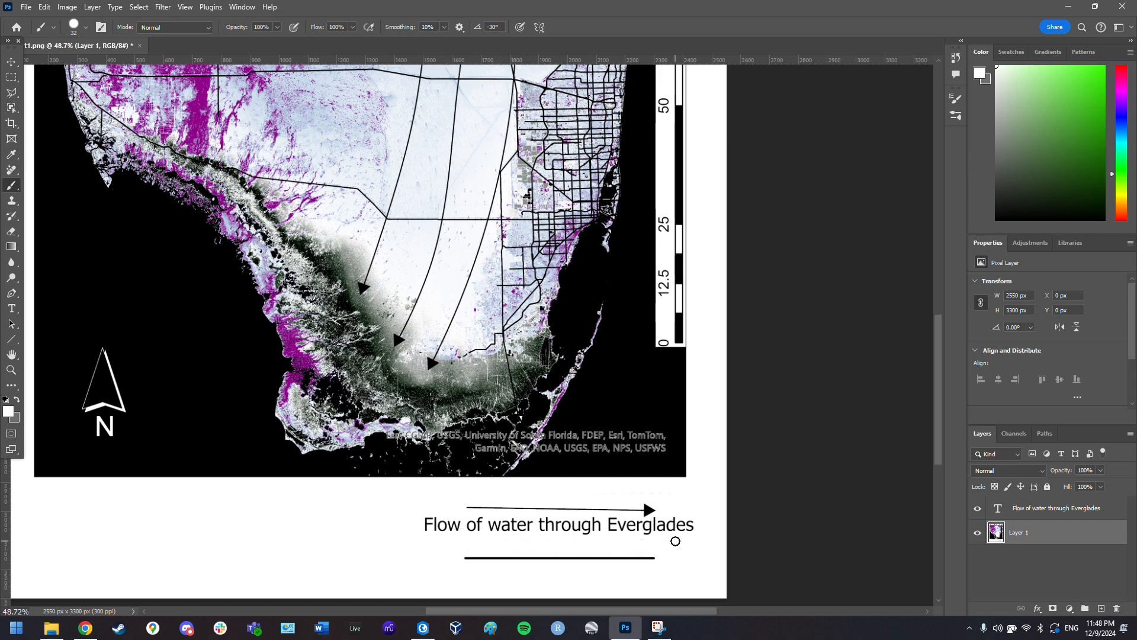
scroll(616, 551, down, 2)
- Add a black 'Major Florida Roads' label below the line
key(t)
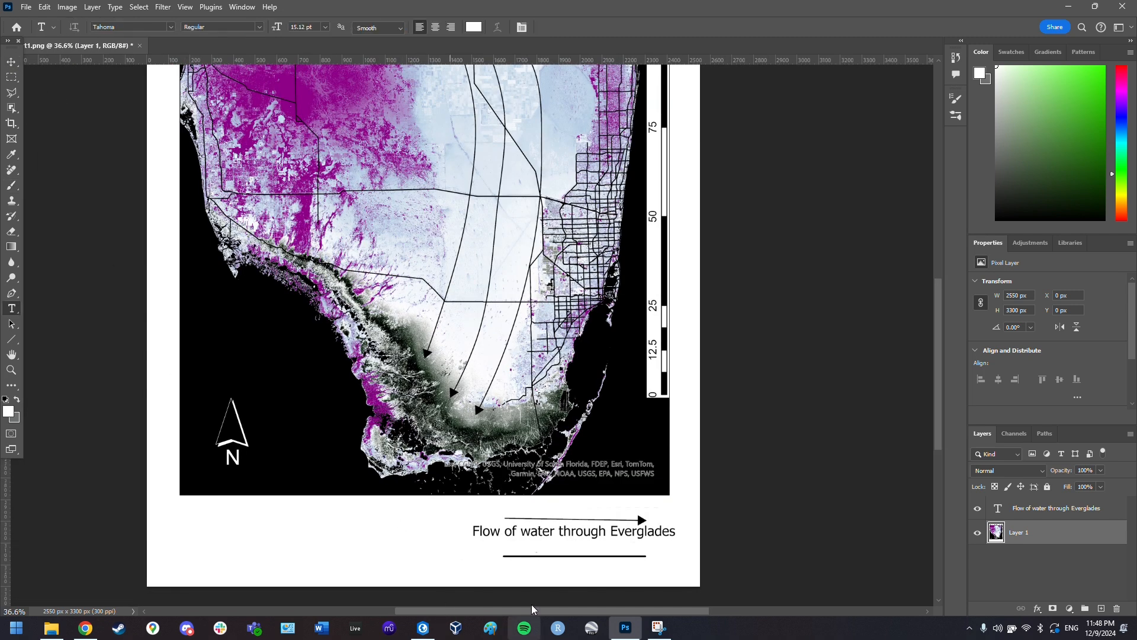
click(476, 570)
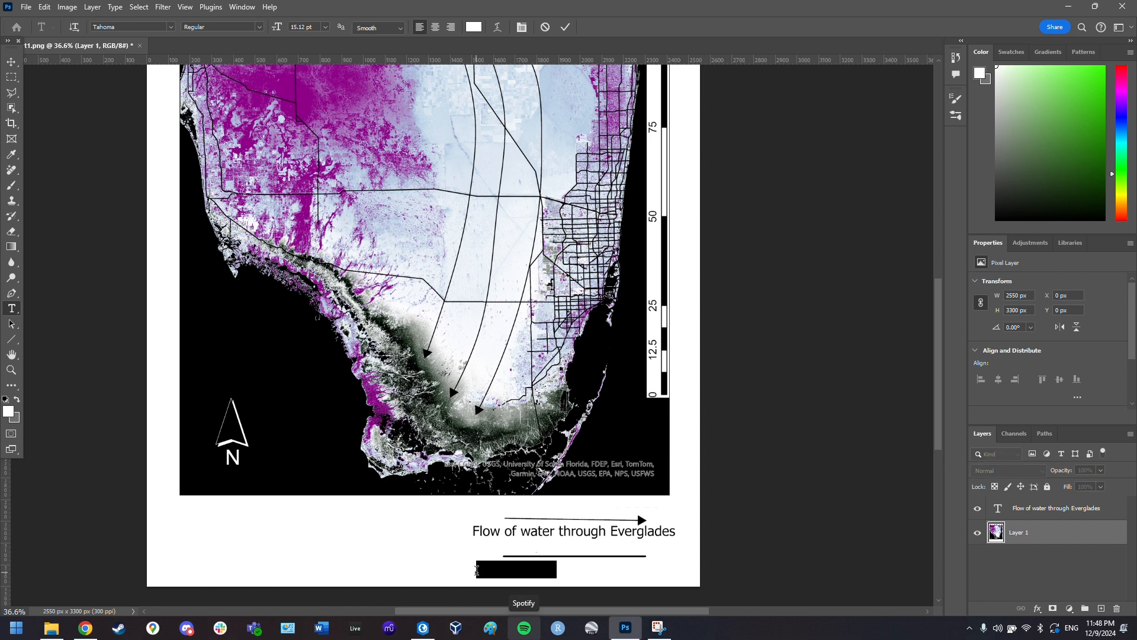
text(Ma)
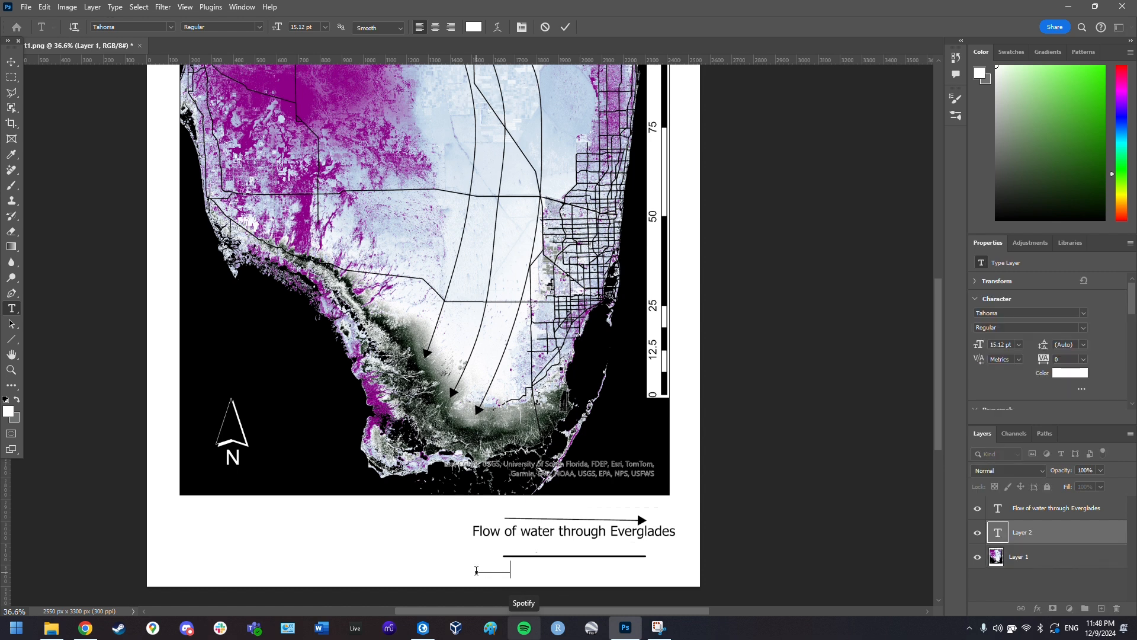
text(jor streets Roads)
key(ctrl+a)
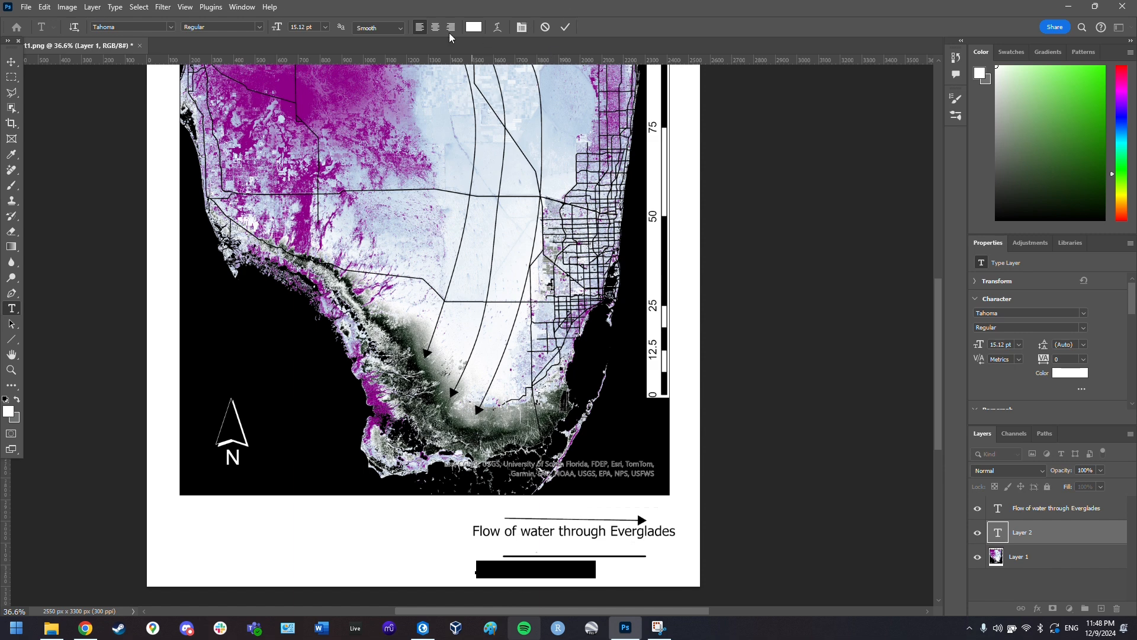
click(473, 28)
drag(456, 222, 401, 382)
click(681, 170)
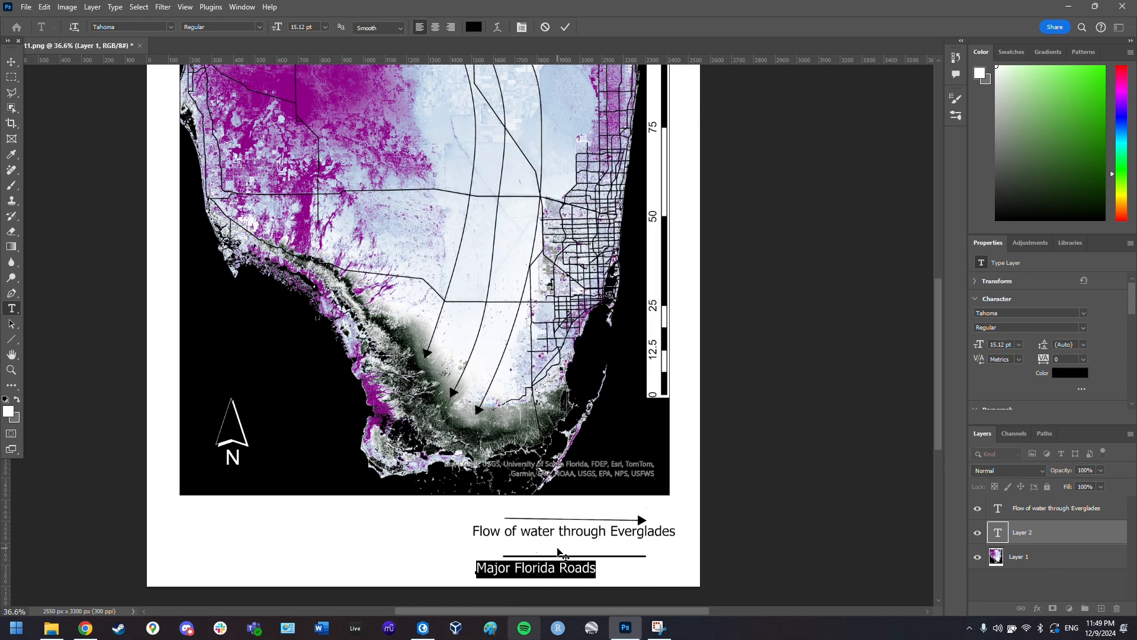
drag(559, 553, 599, 555)
key(ctrl+Return)
- Select the arrow above the flow label and rotate it slightly to level it
key(m)
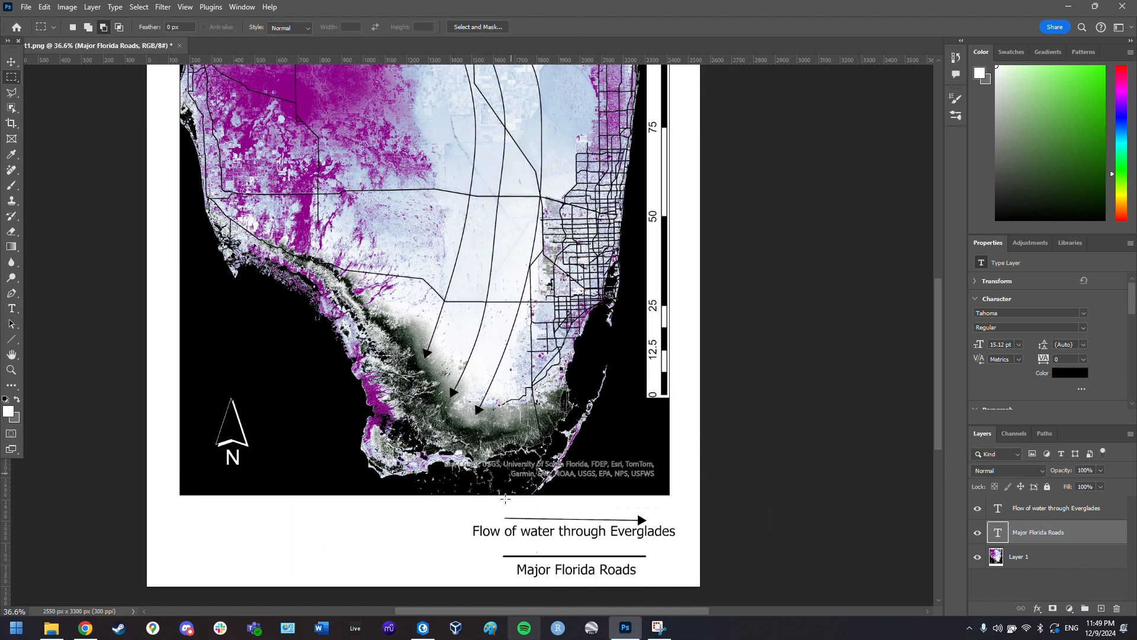
drag(503, 507, 651, 526)
key(t)
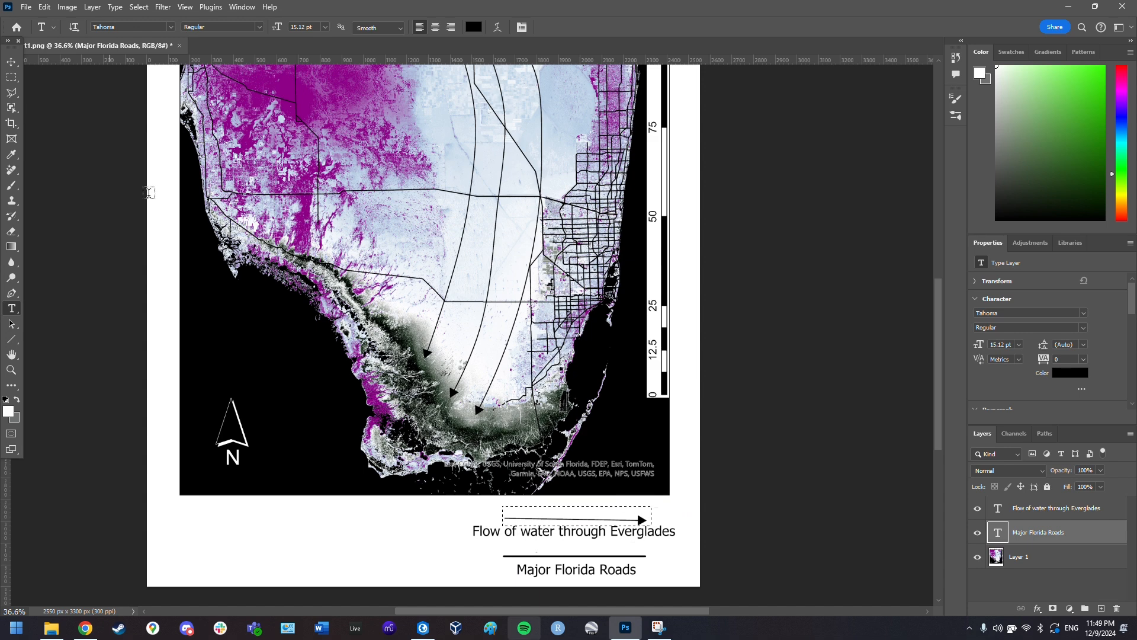
right_click(593, 525)
click(603, 519)
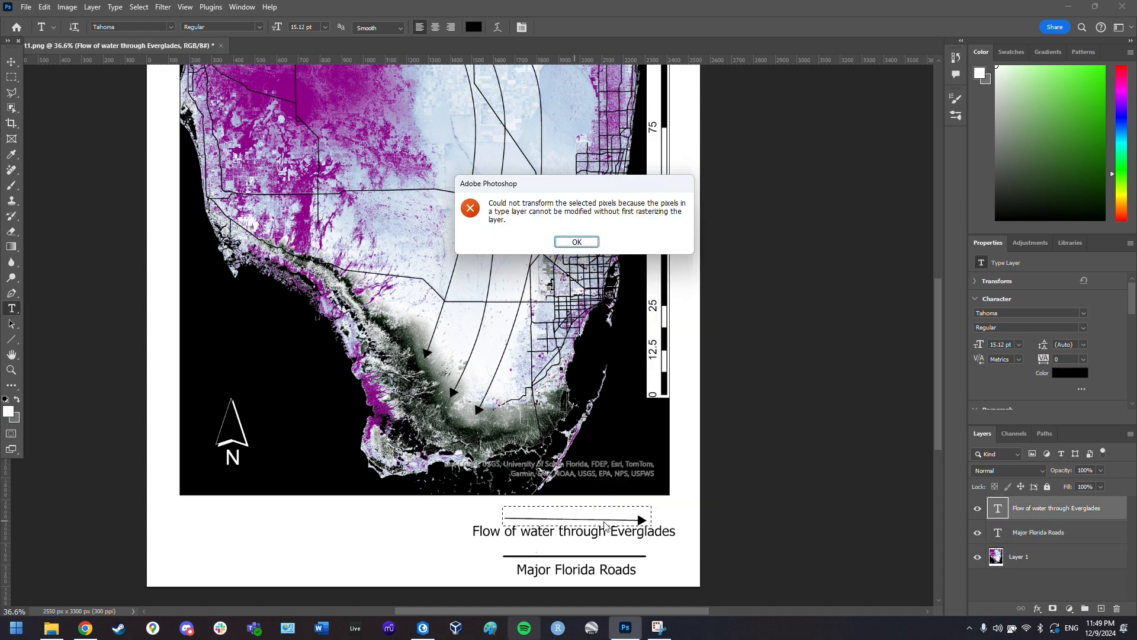
click(577, 241)
click(1058, 558)
key(ctrl+t)
drag(666, 507, 667, 506)
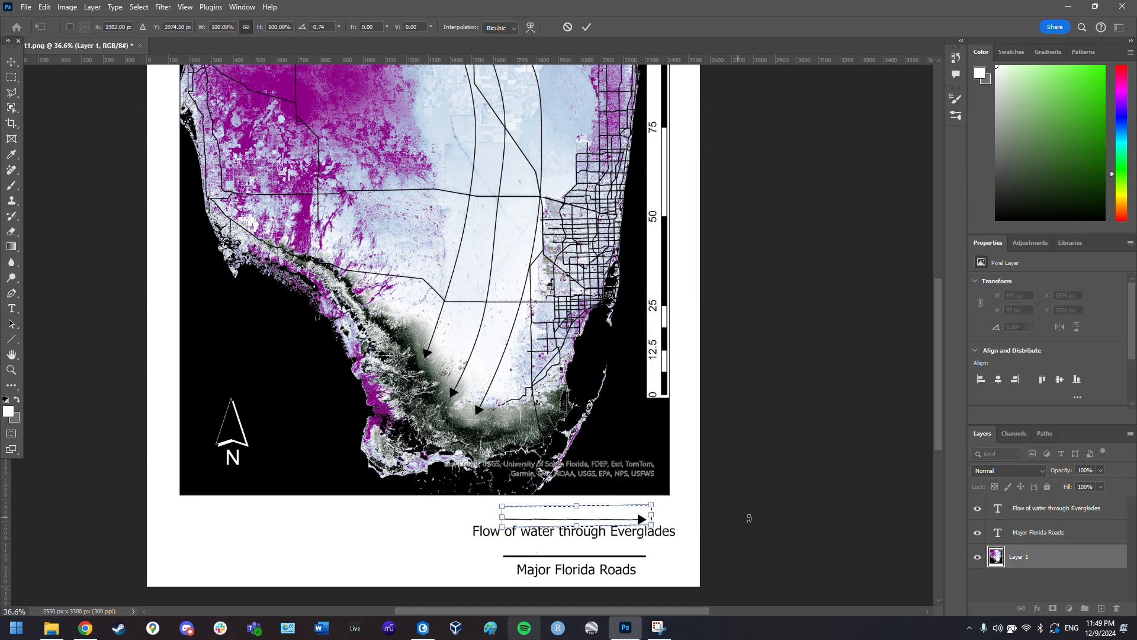
key(Return)
- Zoom out to about 40.6% to see the whole layout with north arrow and legend
scroll(544, 508, up, 2)
key(b)
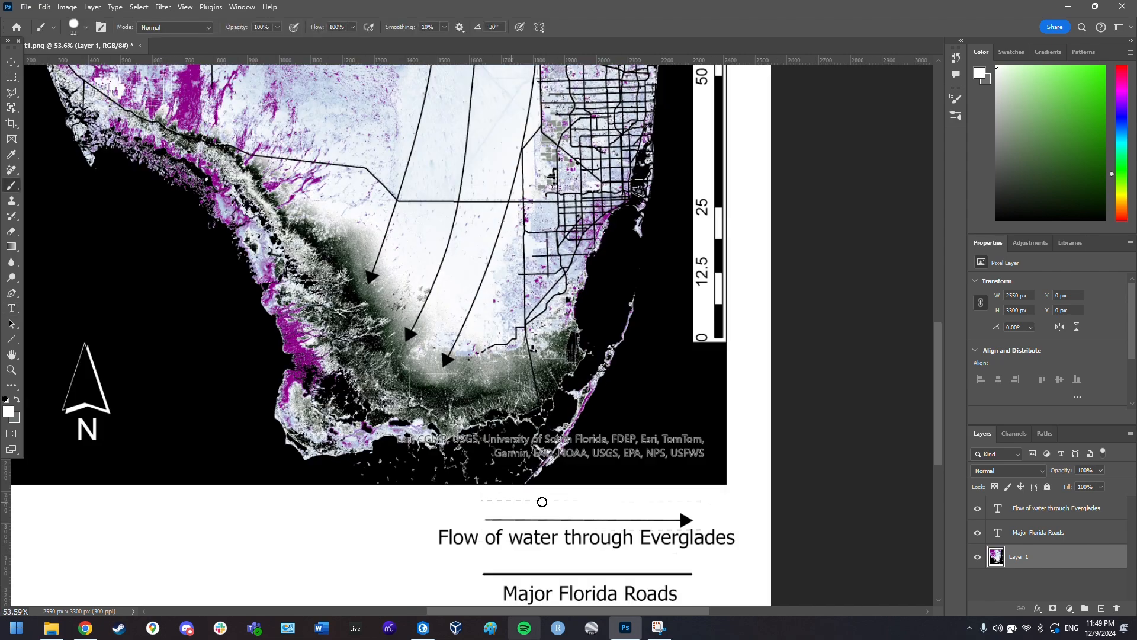
scroll(542, 502, up, 3)
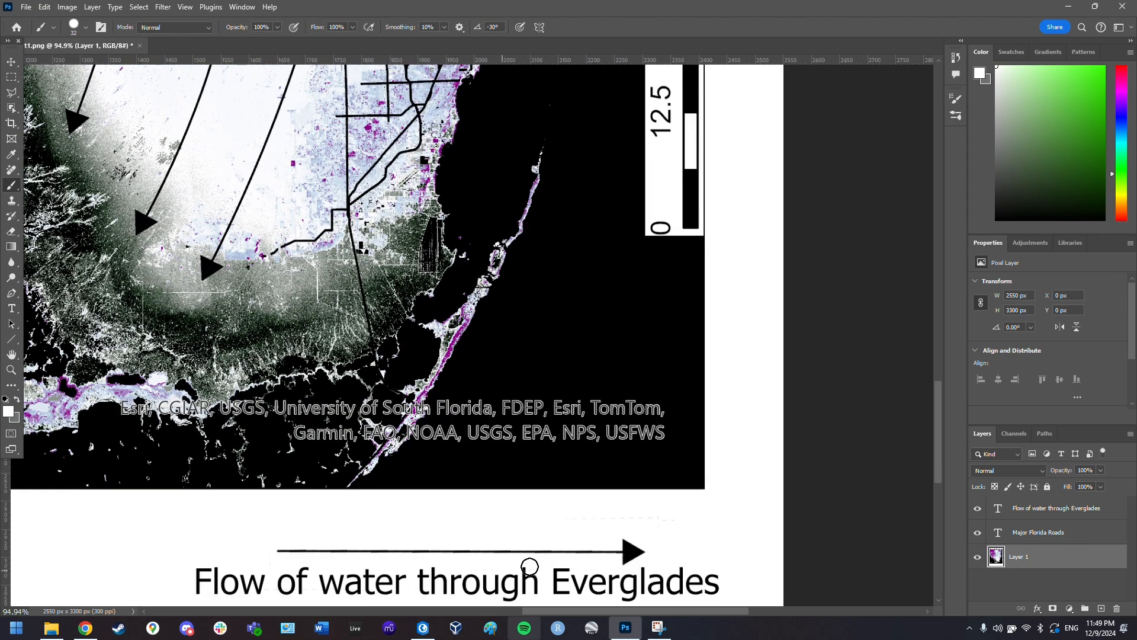
scroll(530, 567, down, 4)
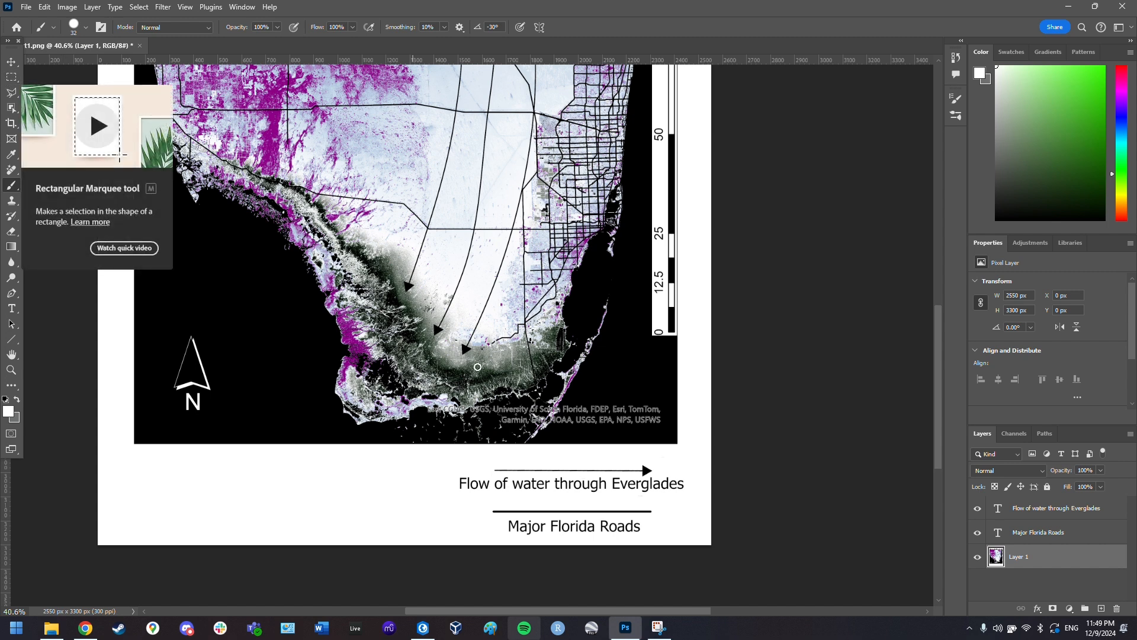
scroll(478, 367, up, 1)
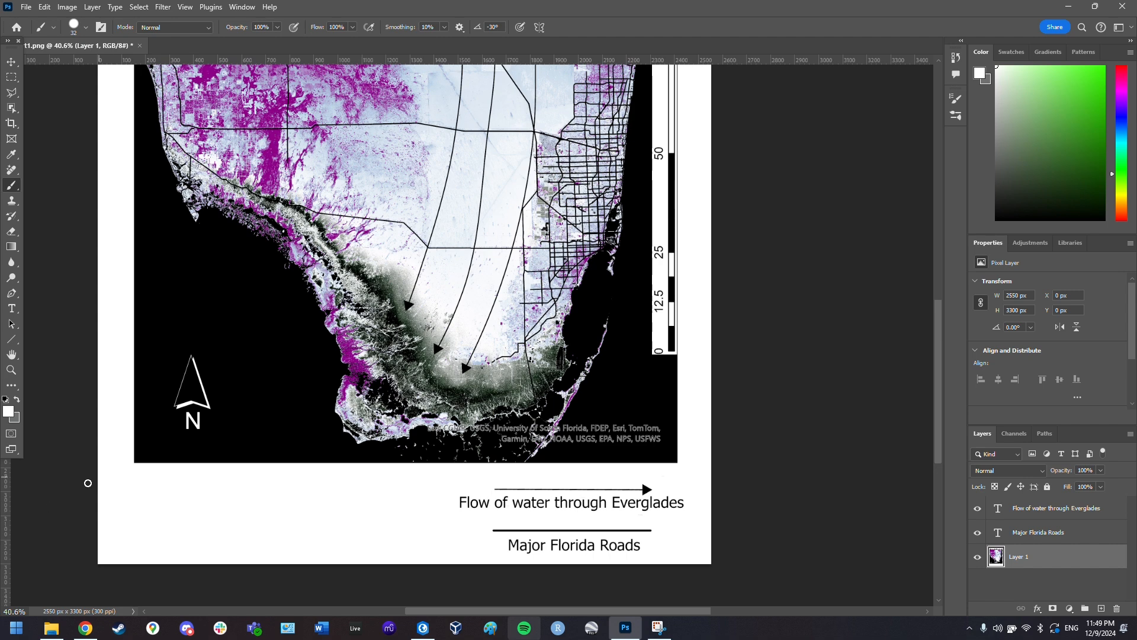
- In Chrome's ColorBrewer tab, select the 8-class BuPu hex list, then return to Photoshop
mouse_move(86, 628)
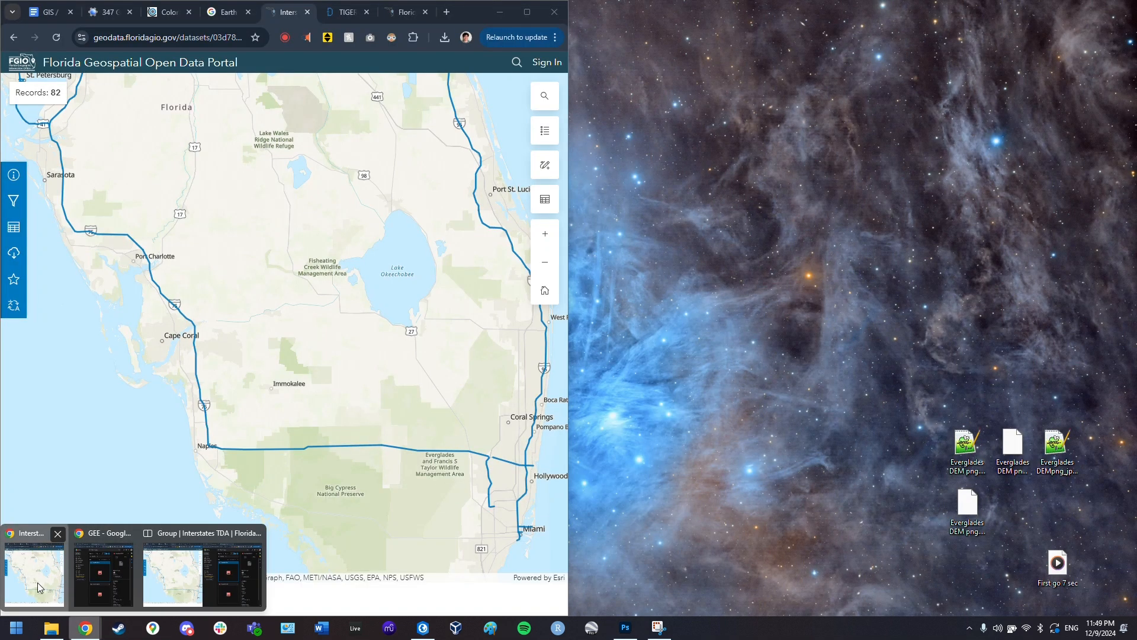
click(37, 582)
click(163, 11)
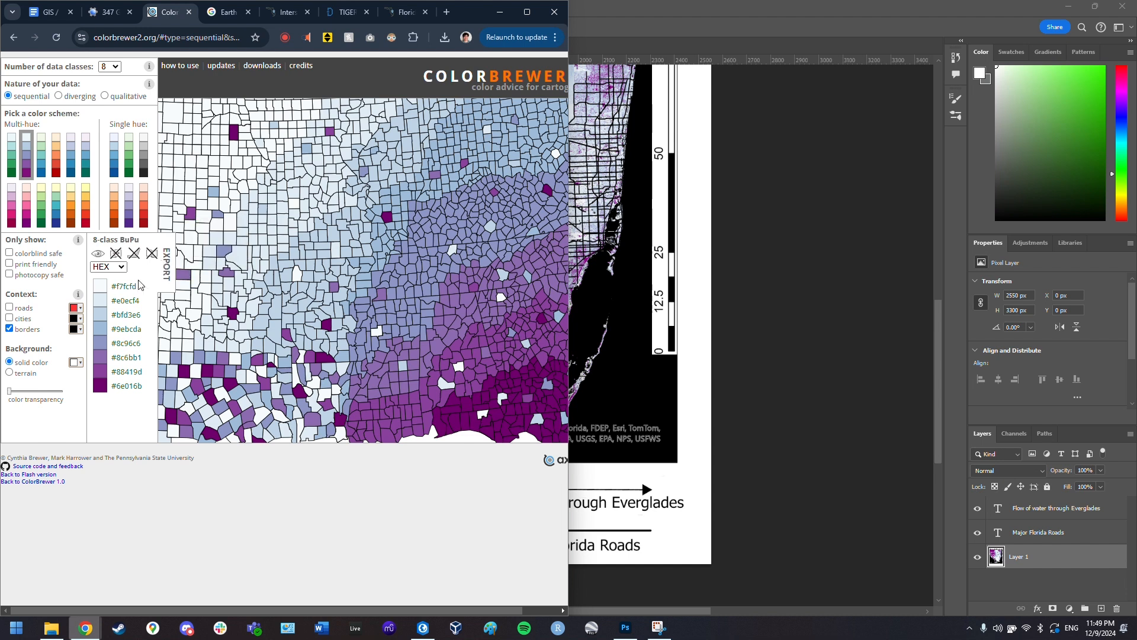
drag(112, 286, 148, 385)
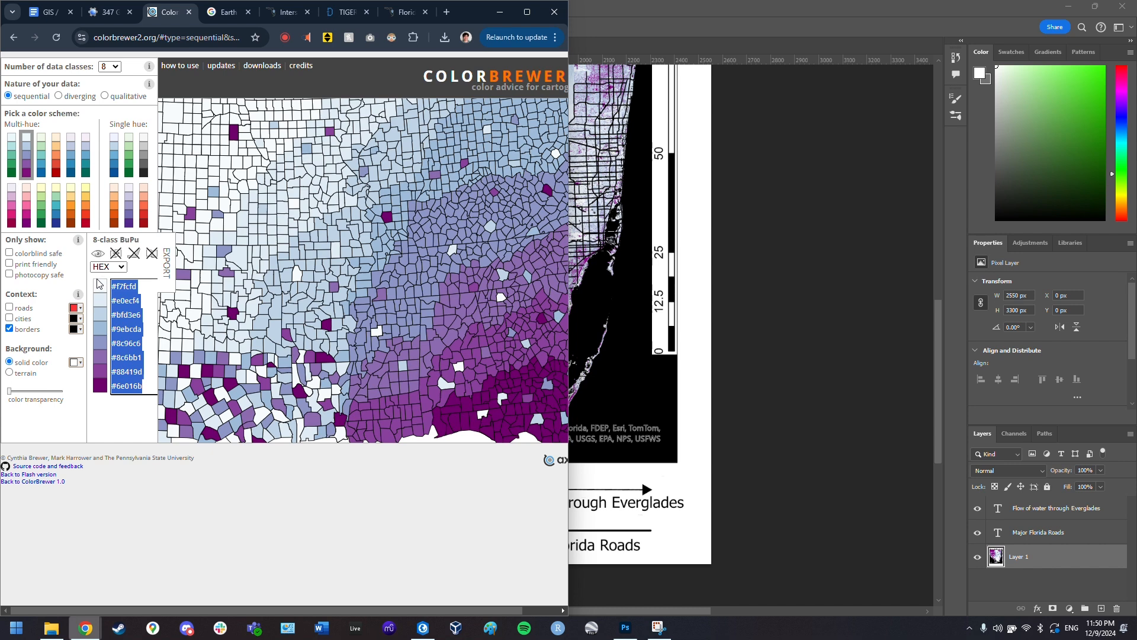
click(783, 22)
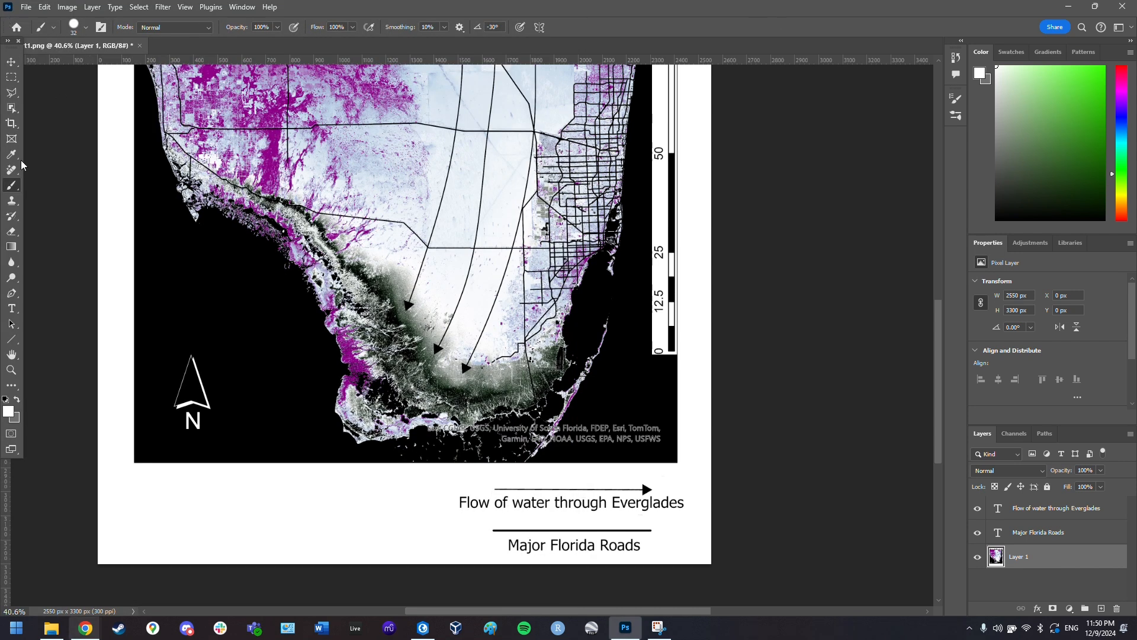
- Select a long legend-bar strip below the map and open the gradient editor
click(12, 77)
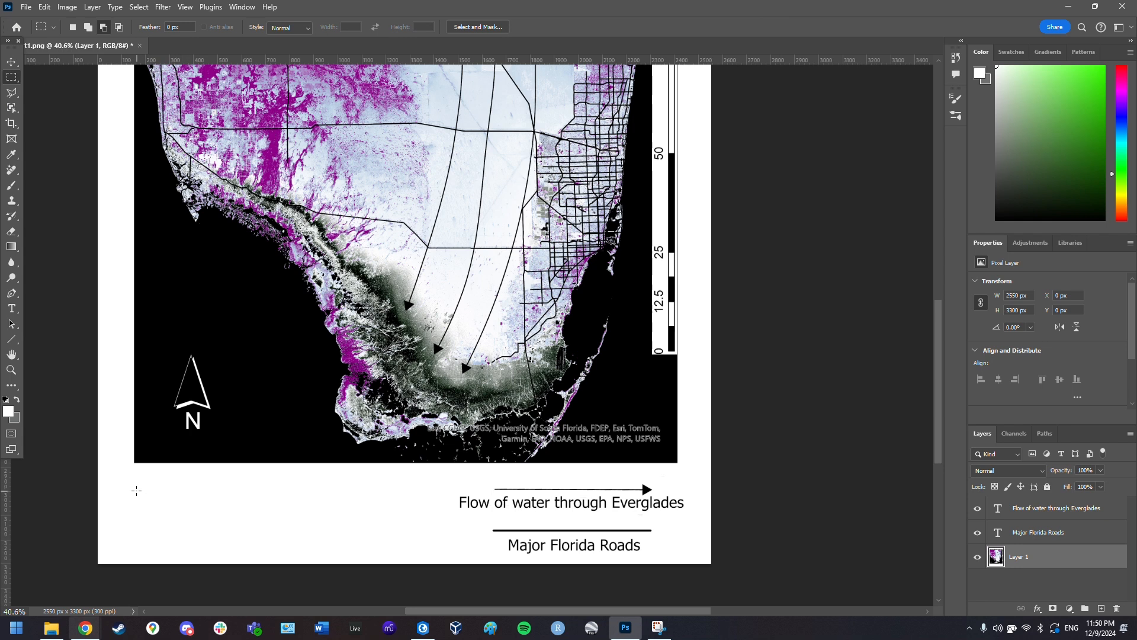
drag(134, 486, 384, 514)
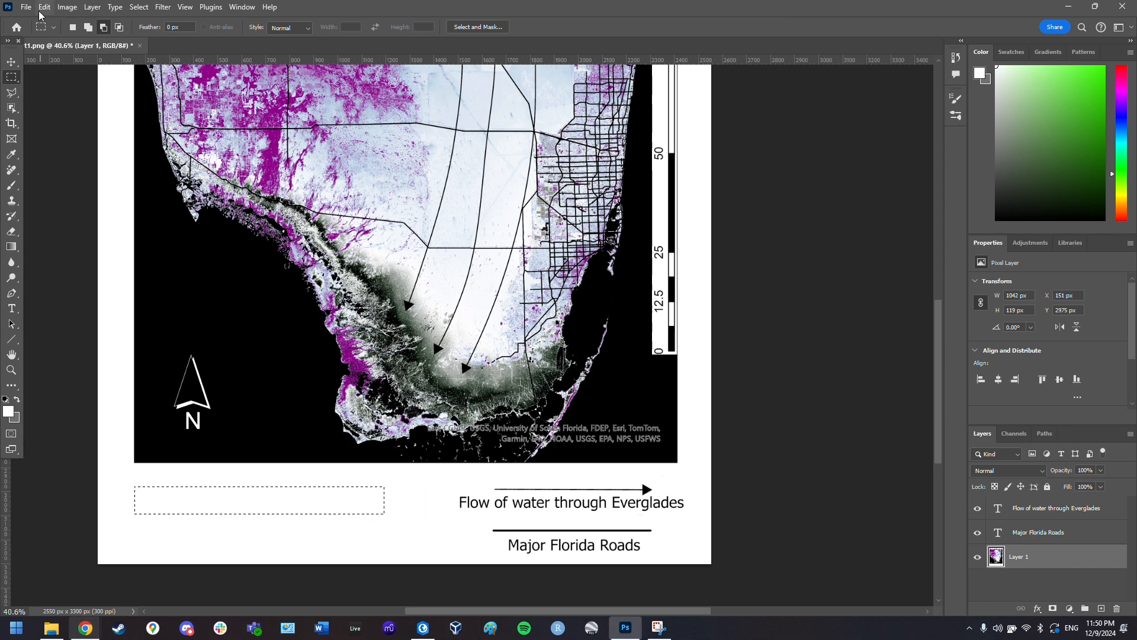
click(11, 247)
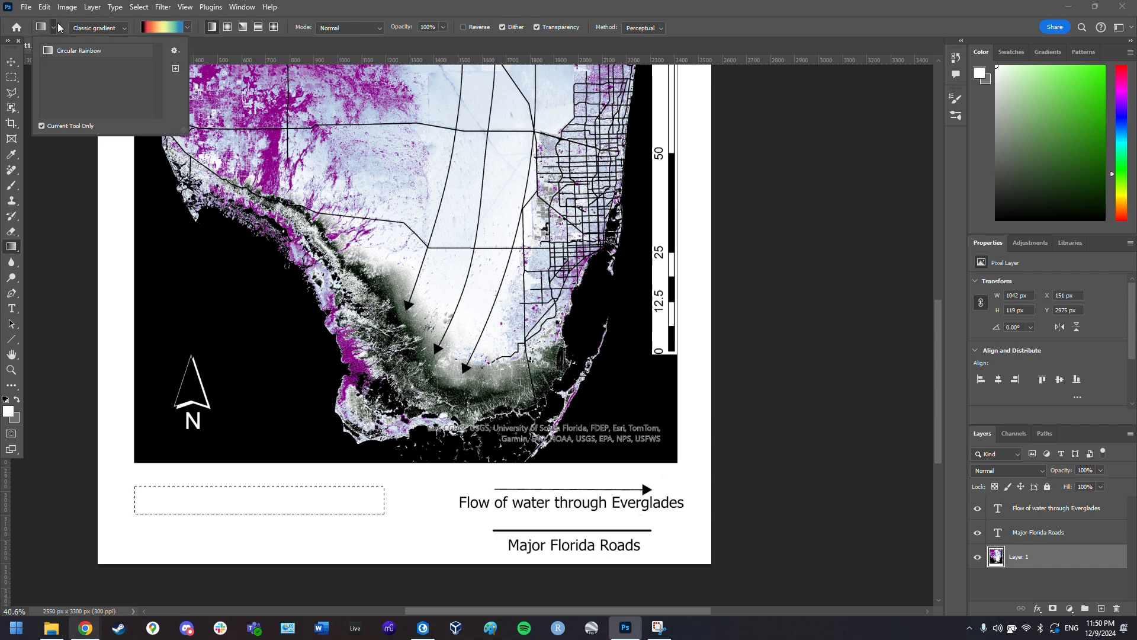
click(160, 26)
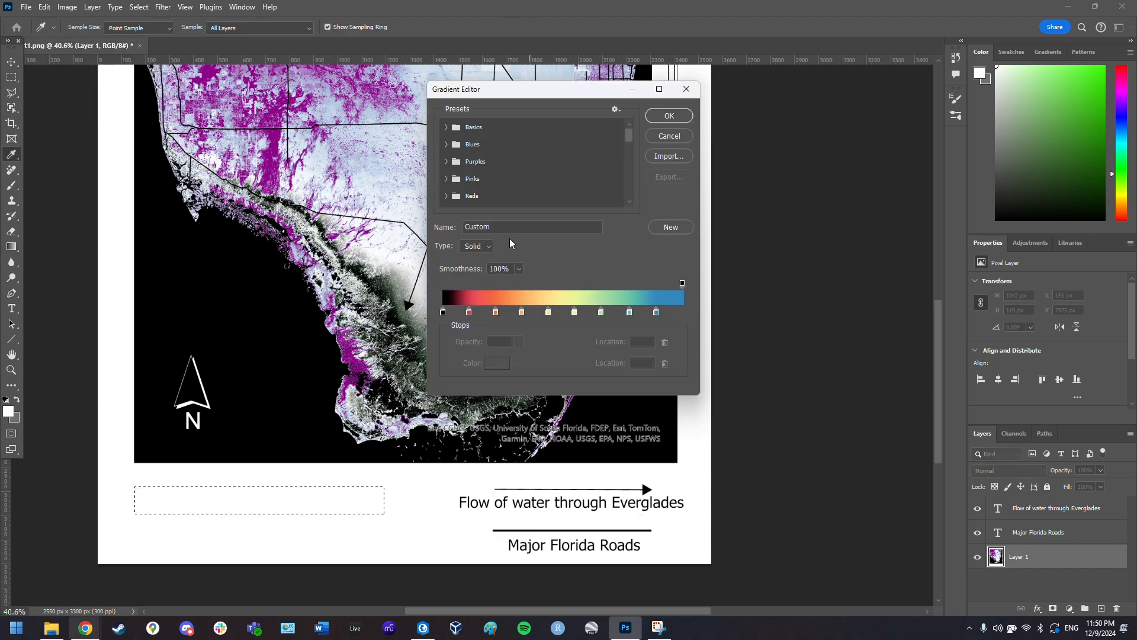
- Clear the rainbow gradient's colour stops down to a single solid colour
click(656, 312)
key(BackSpace)
click(630, 312)
key(BackSpace)
click(605, 311)
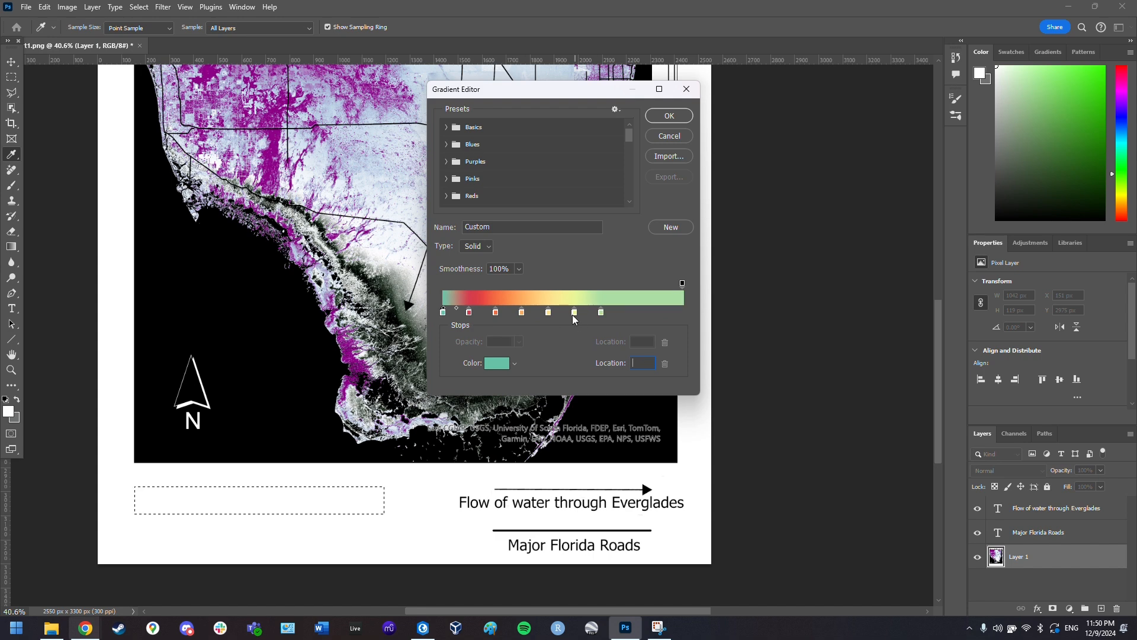
click(573, 314)
key(BackSpace)
click(602, 314)
key(BackSpace)
click(547, 314)
key(BackSpace)
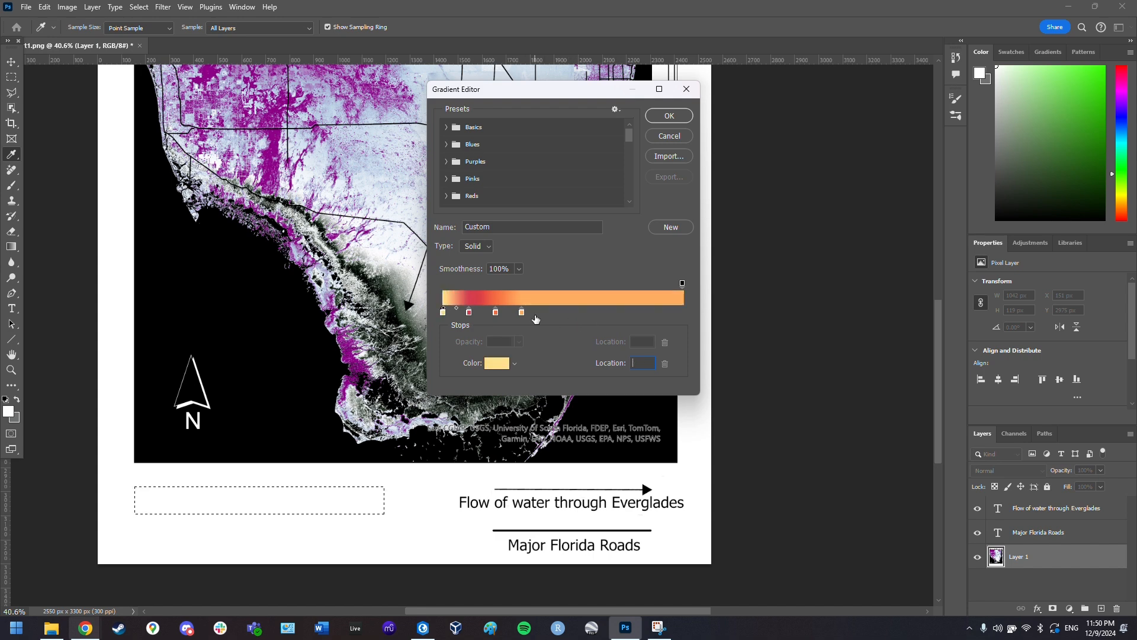
click(522, 312)
key(BackSpace)
click(496, 312)
key(BackSpace)
click(469, 312)
key(BackSpace)
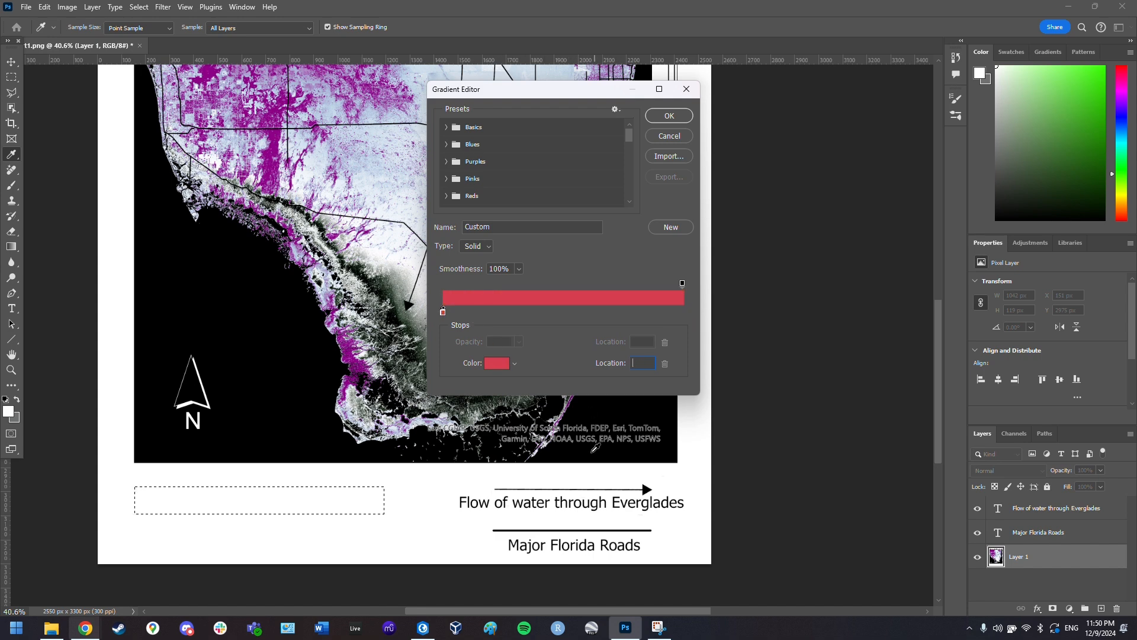
- Add new colour stops around 22, 46, 61, 72 and 87% along the gradient
key(alt+Tab)
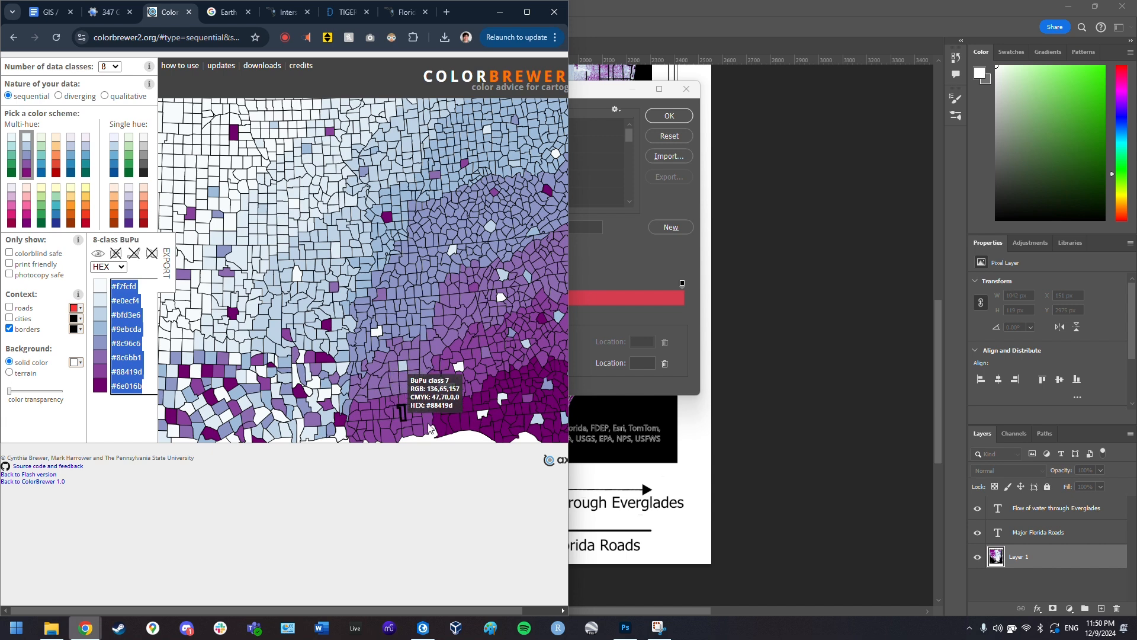
key(alt+Tab)
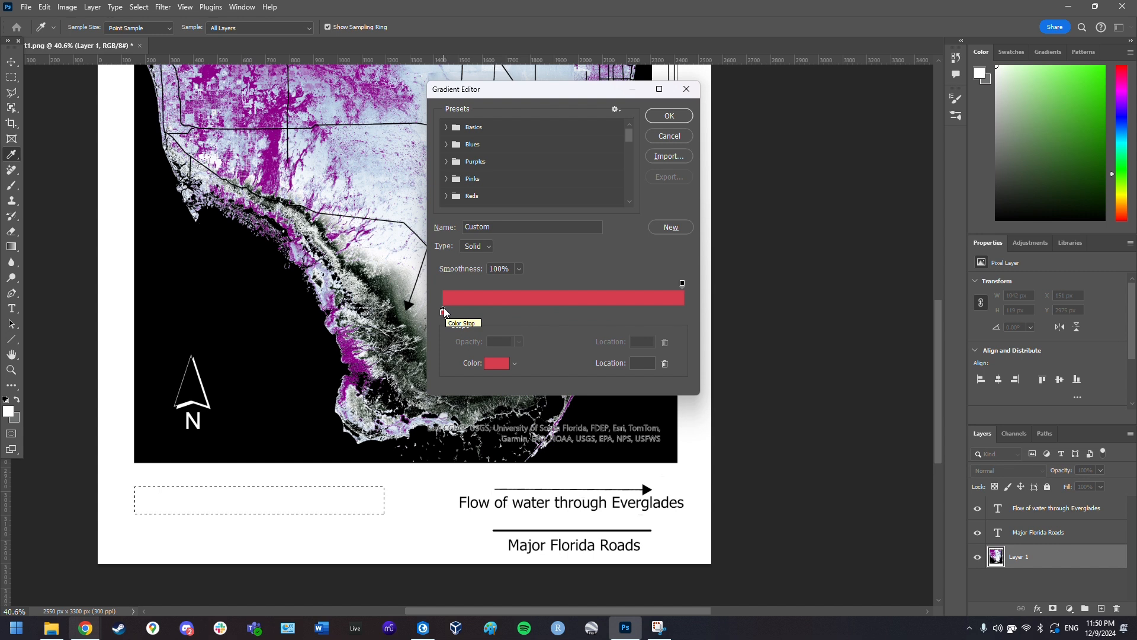
drag(467, 320, 620, 319)
drag(443, 313, 588, 313)
drag(448, 314, 553, 315)
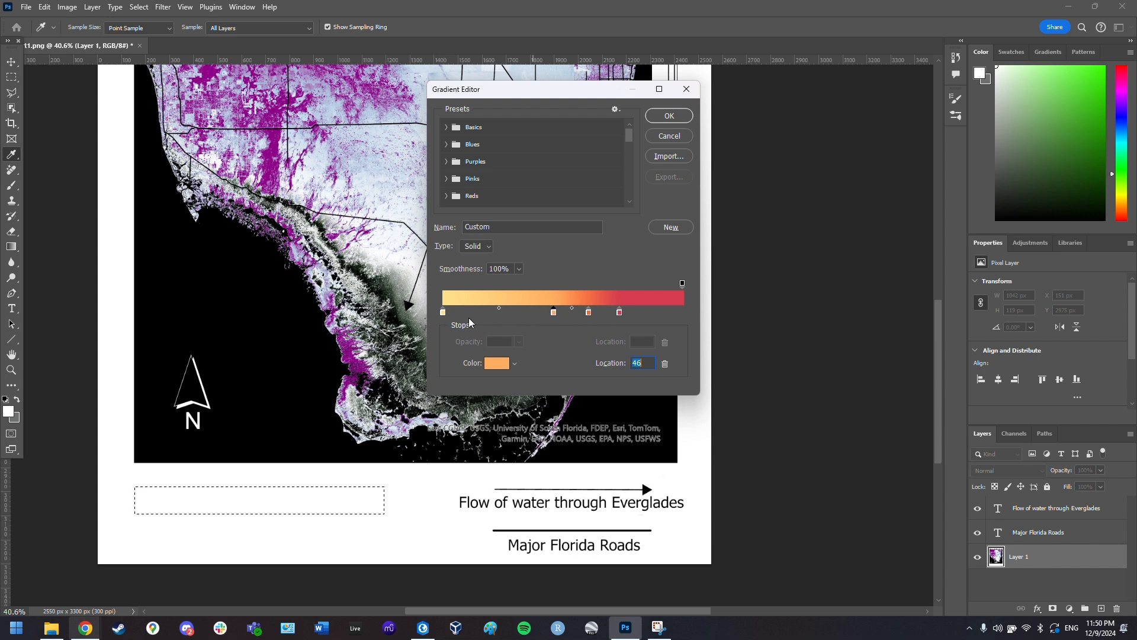
drag(443, 312, 491, 314)
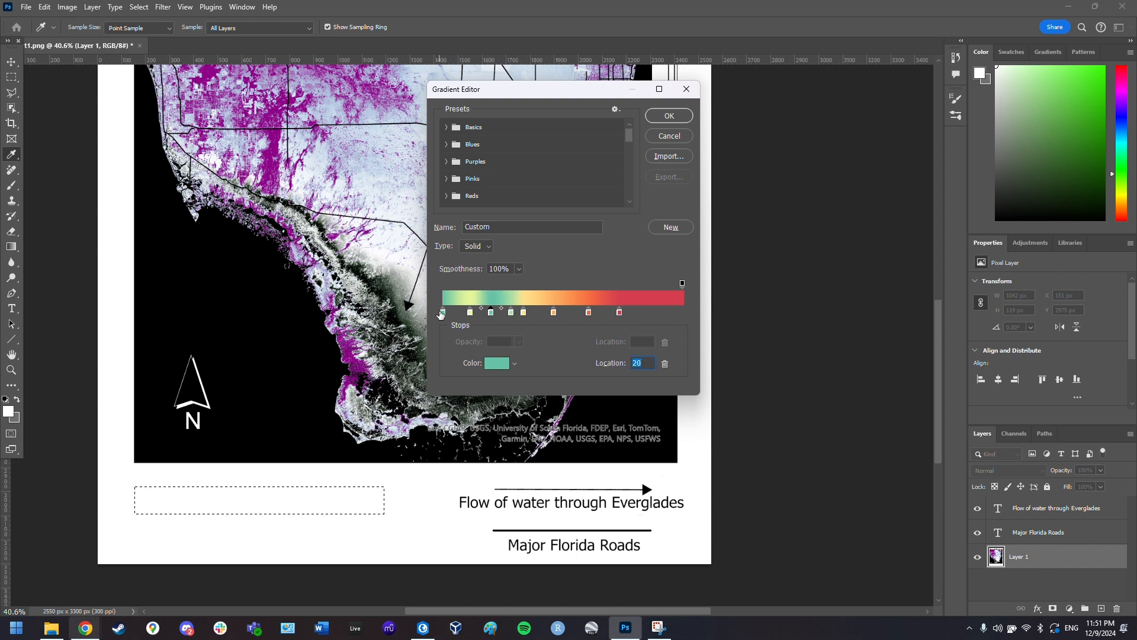
click(651, 314)
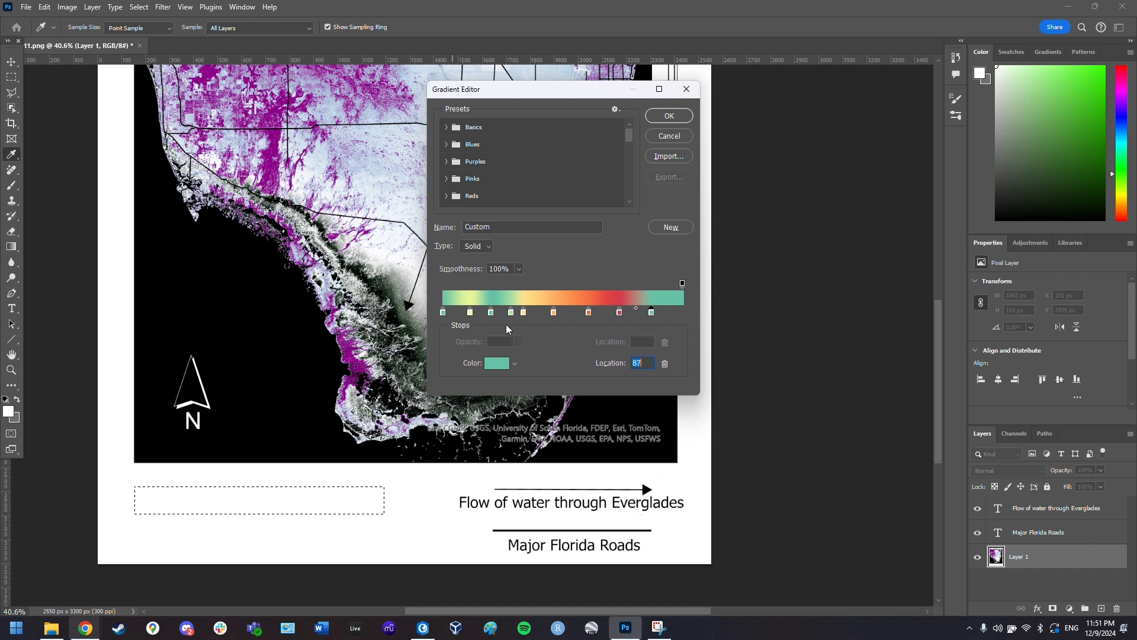
click(470, 312)
click(492, 313)
text(22)
key(Return)
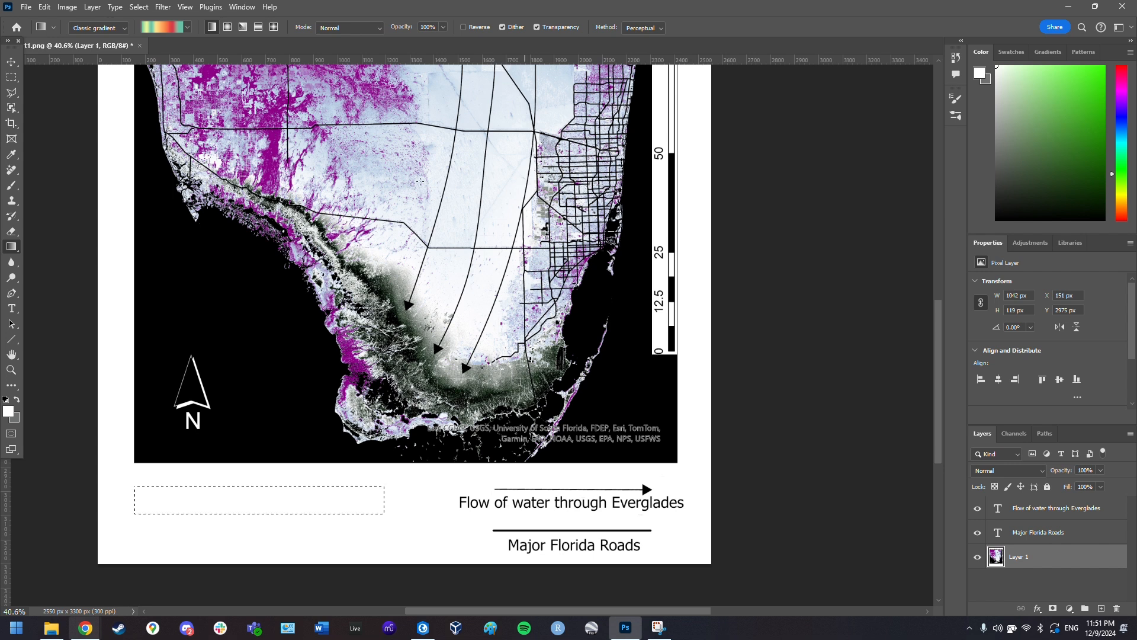
- Delete the green stop and move the yellow and orange stops to 44 and about 55%
click(159, 27)
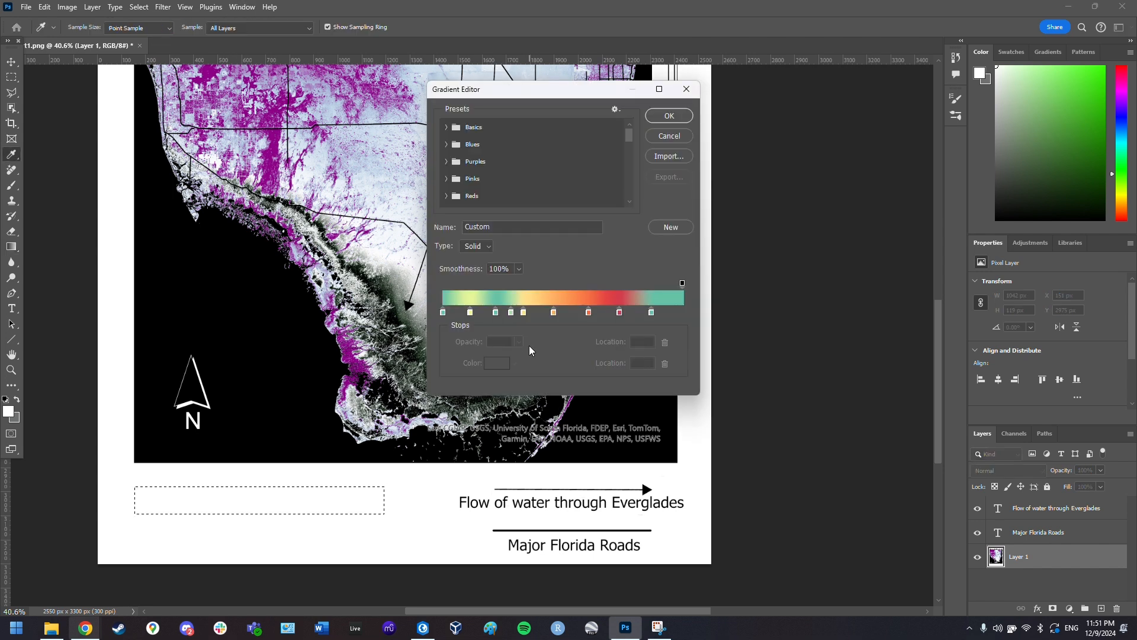
click(511, 313)
click(665, 364)
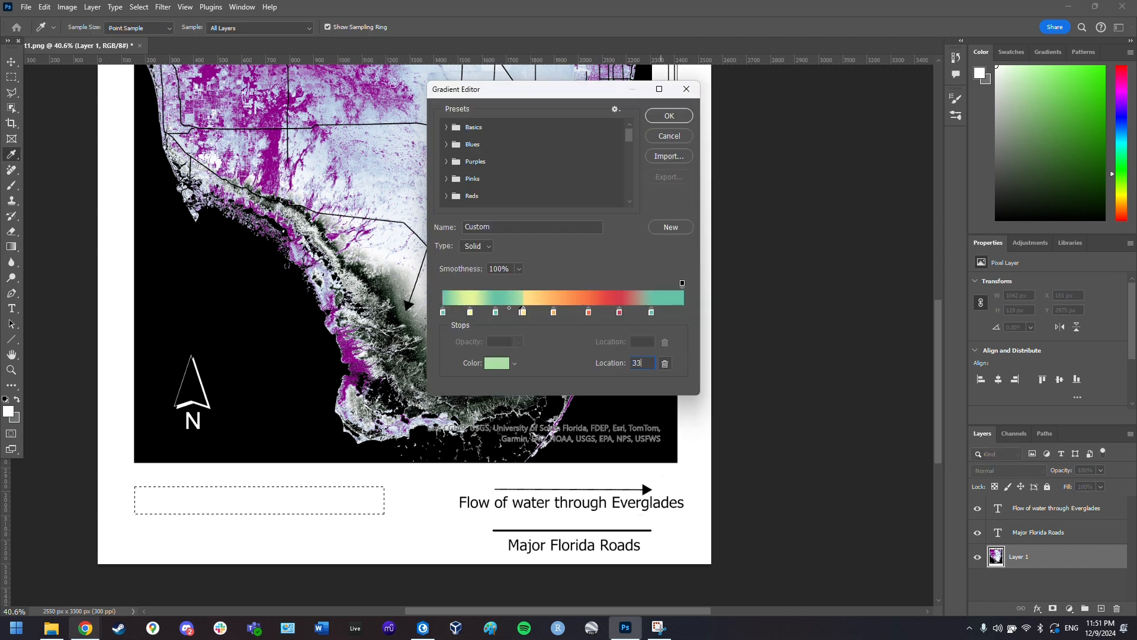
click(523, 314)
double_click(639, 362)
text(44)
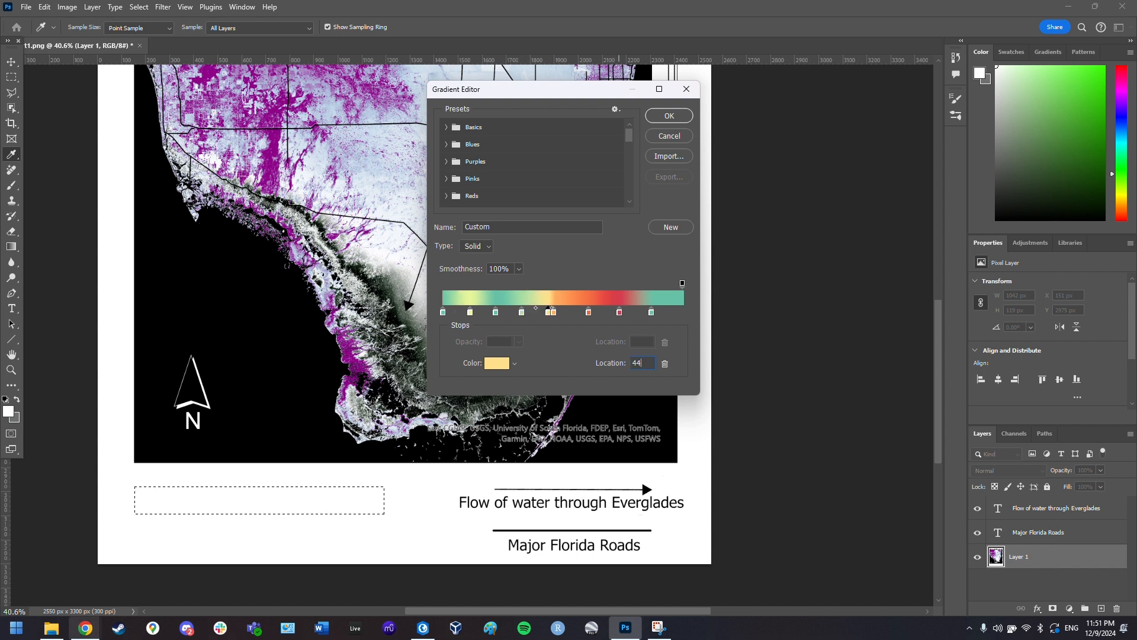
click(556, 314)
drag(554, 313, 574, 313)
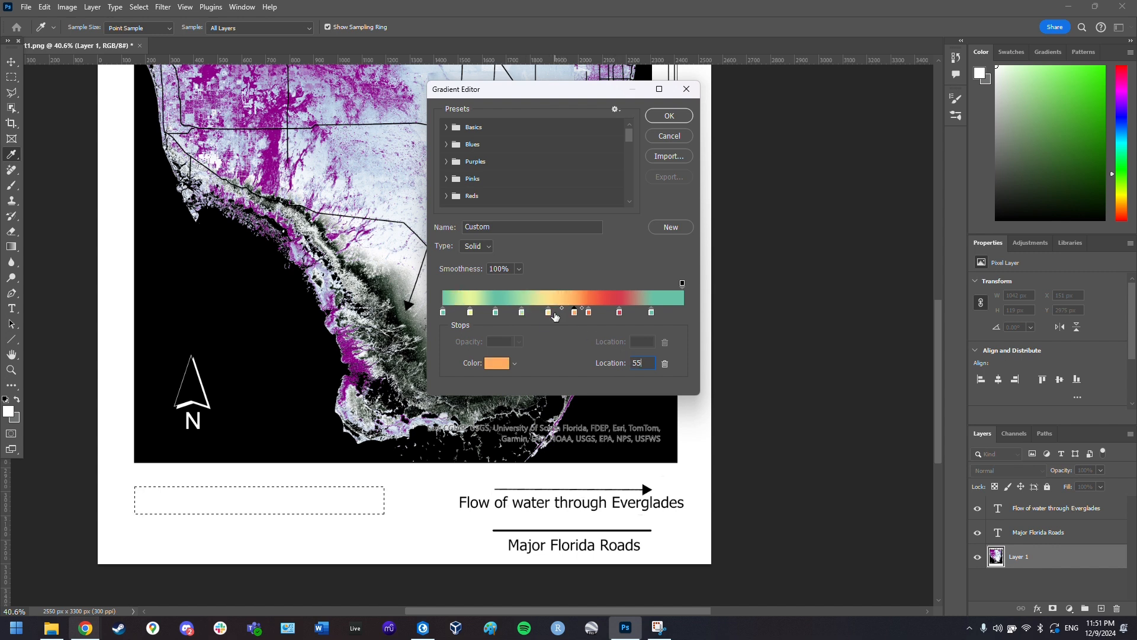
- Set the red and teal stop locations to 66, 67, 77 and 89
click(589, 313)
text(66)
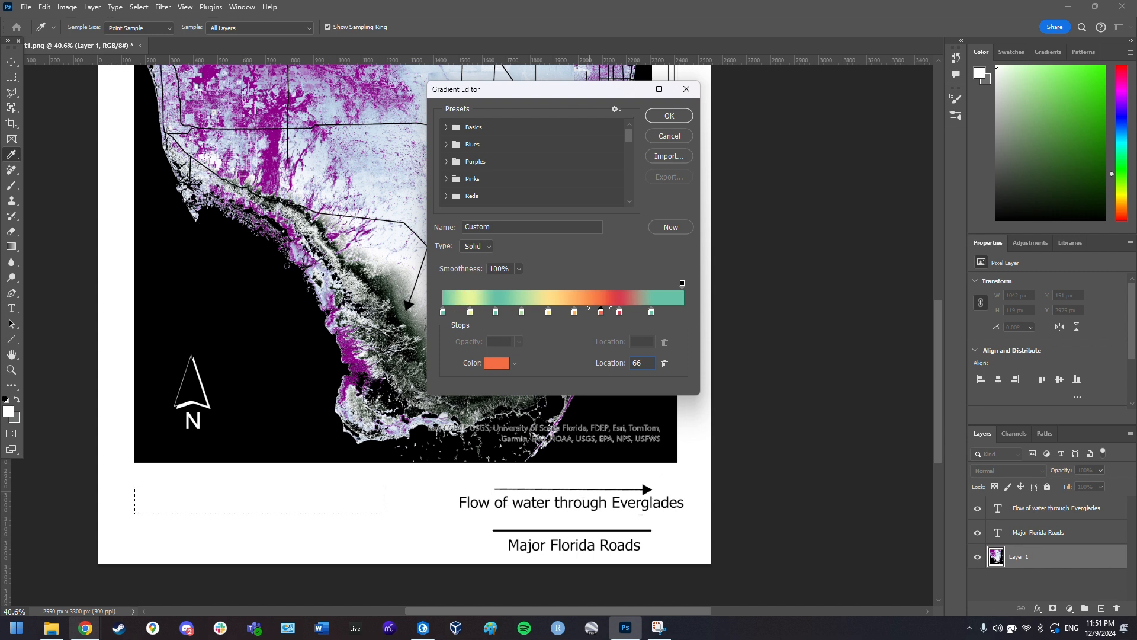
click(621, 315)
text(67)
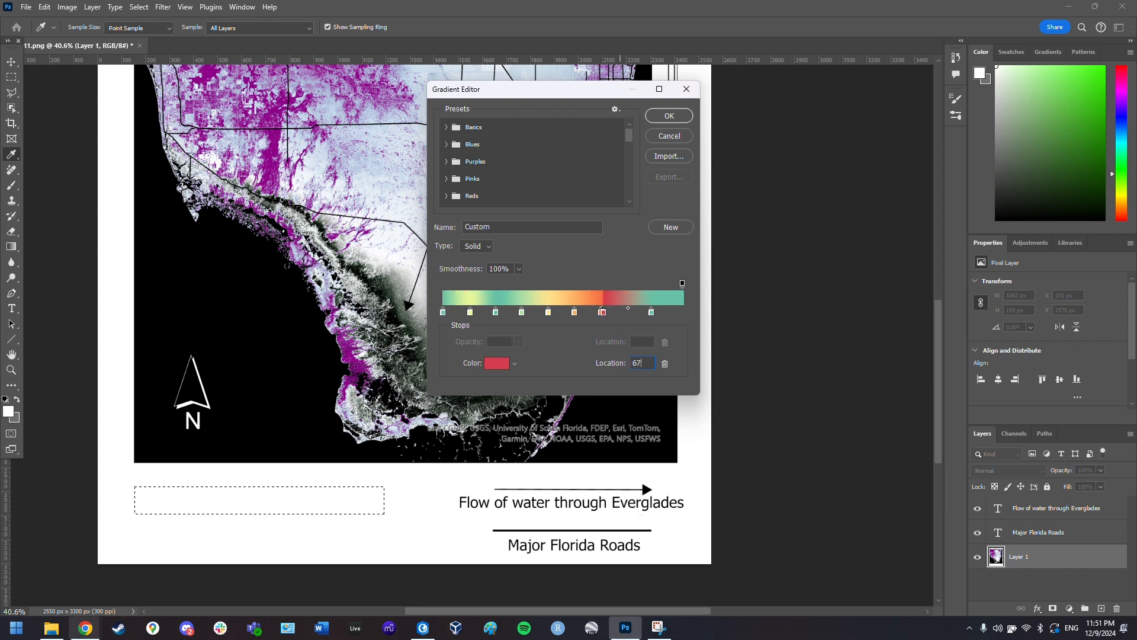
click(650, 318)
text(77)
click(653, 313)
text(88)
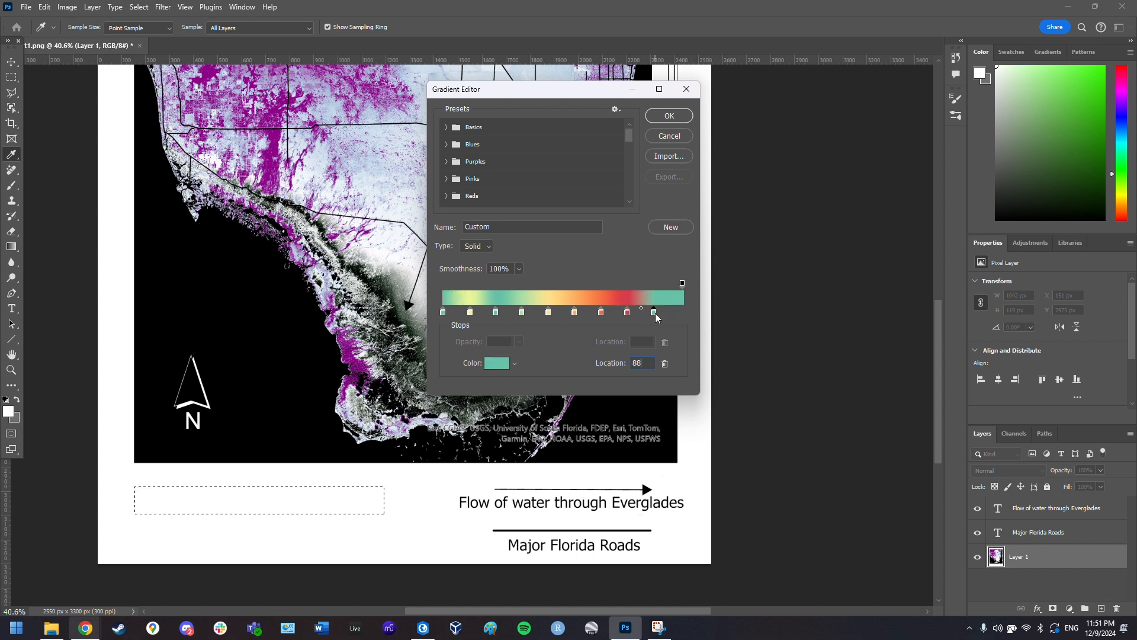
key(BackSpace)
text(9)
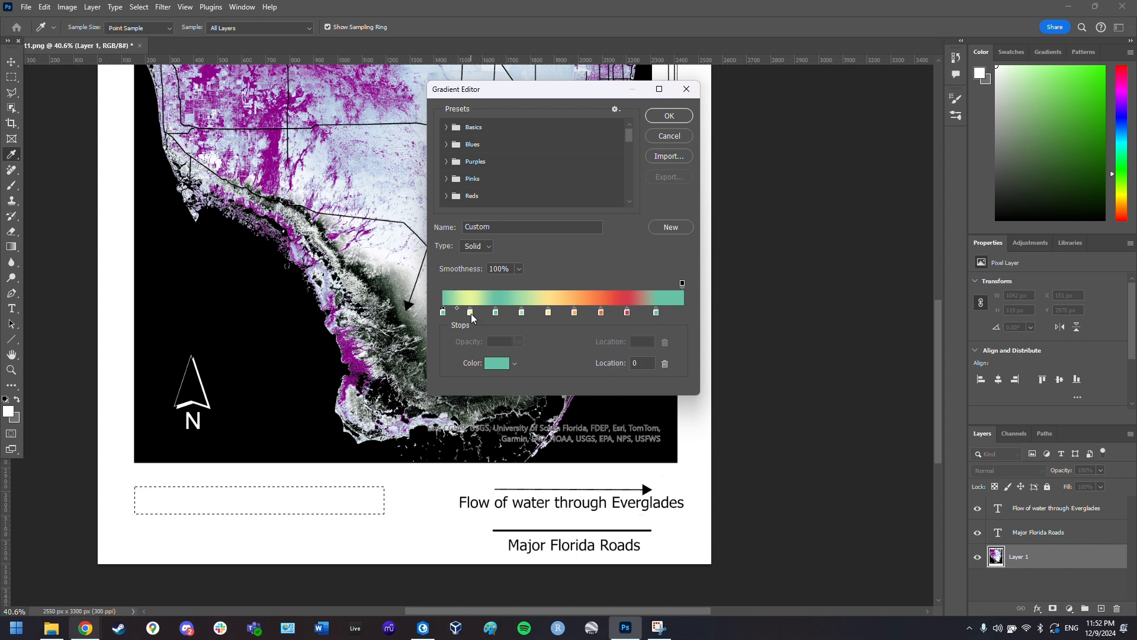
- Check the gradient's colour stops and nudge the teal stop to 34%
click(470, 313)
click(495, 312)
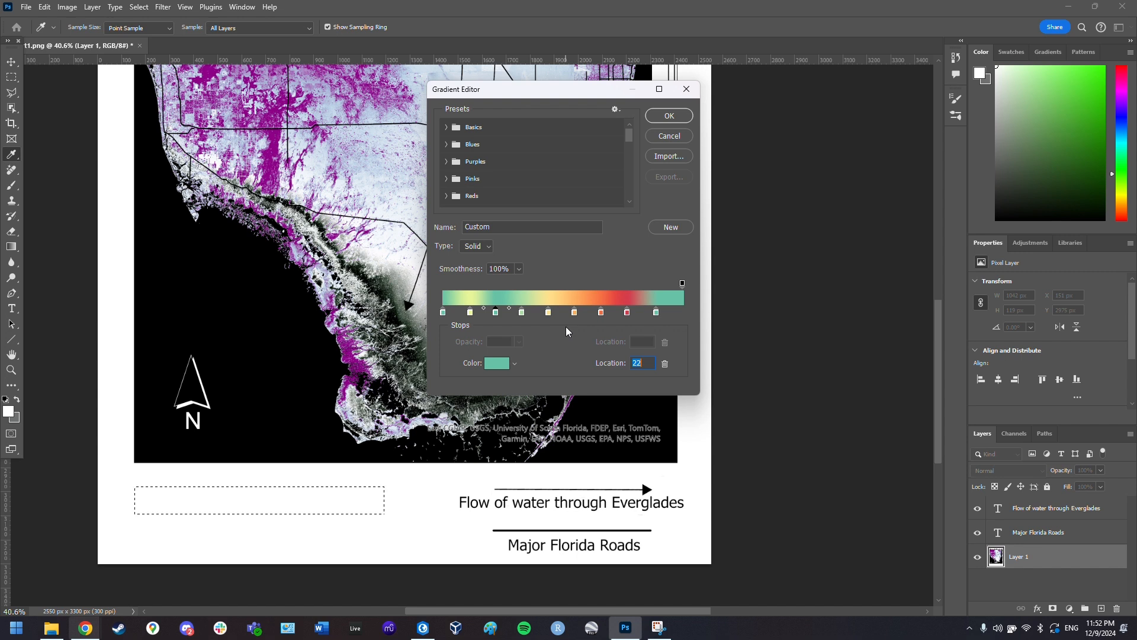
click(471, 314)
click(496, 314)
drag(525, 316, 528, 317)
click(548, 314)
click(575, 312)
click(444, 312)
- Set the leftmost gradient stop's colour to black
click(514, 365)
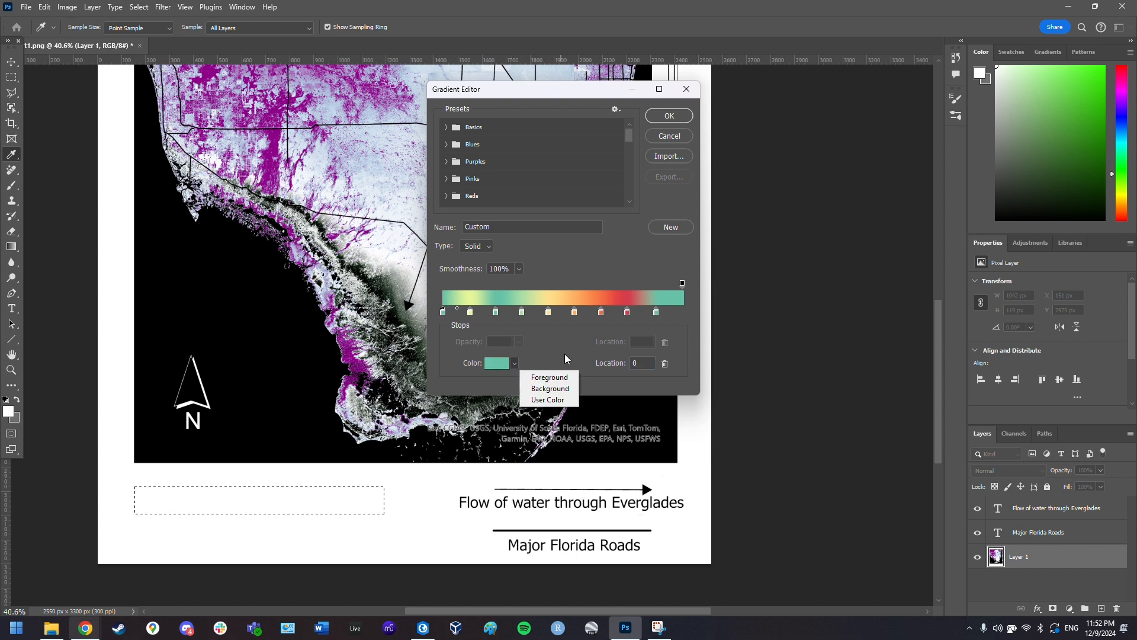
click(499, 365)
click(494, 367)
drag(452, 313, 366, 378)
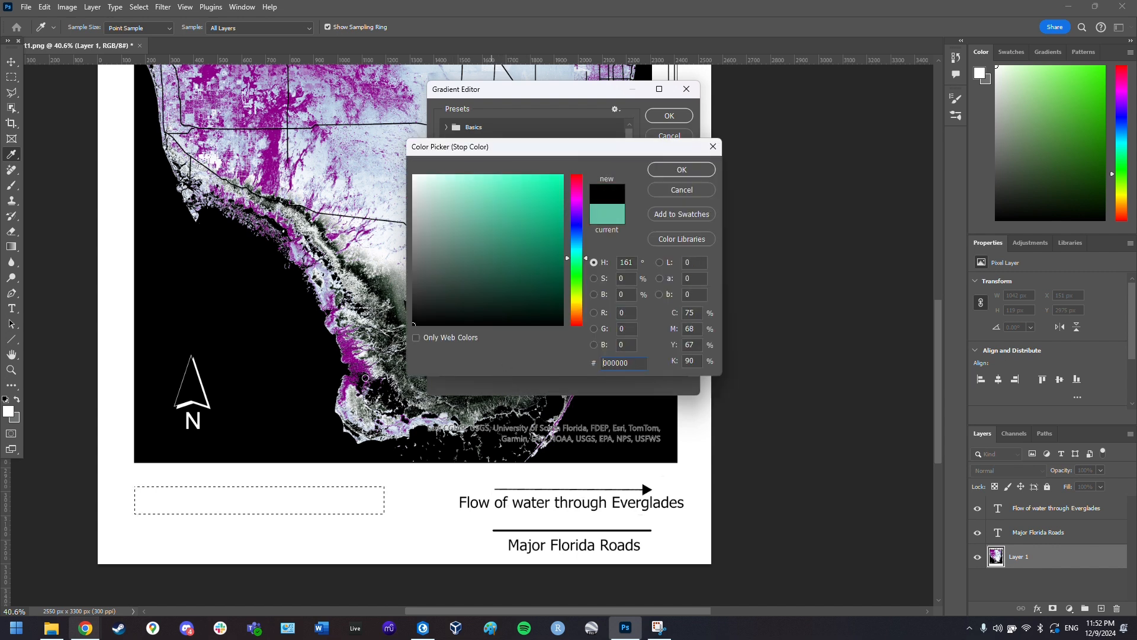
click(682, 170)
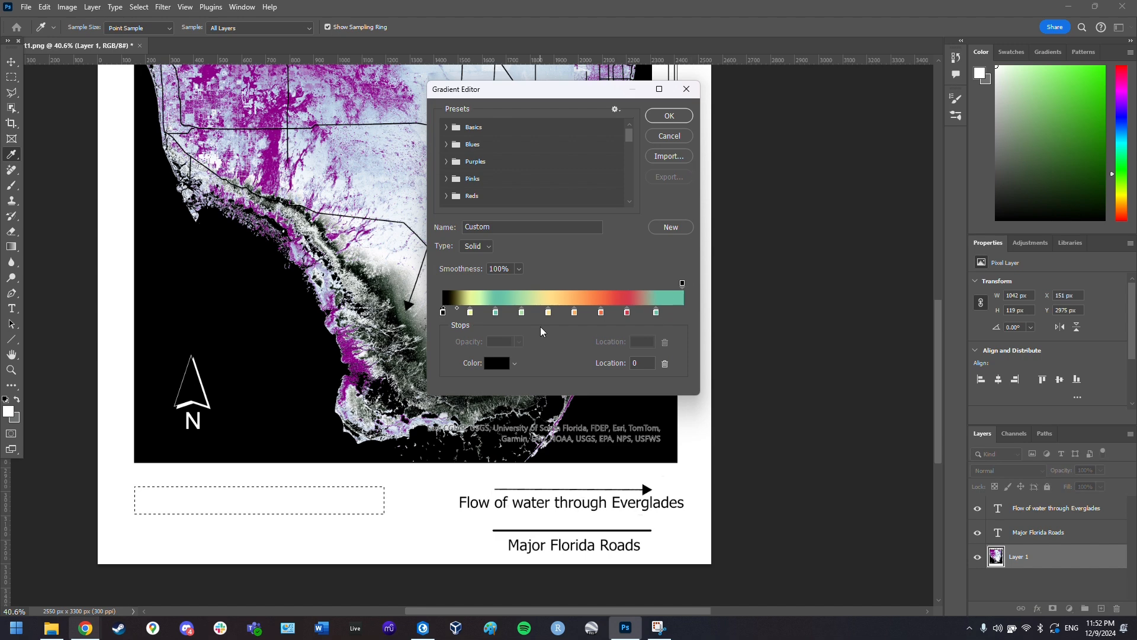
key(alt+Tab)
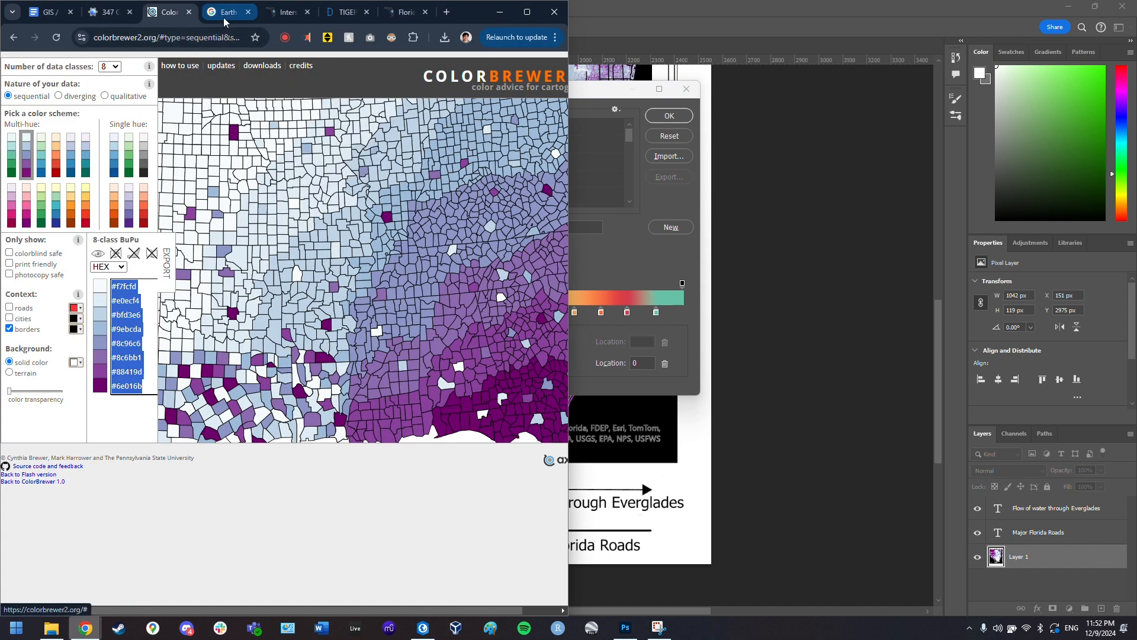
- Colour the stops at 11 and 22 with BuPu hex codes f7fcfd and e0ecf4
double_click(123, 286)
key(ctrl+c)
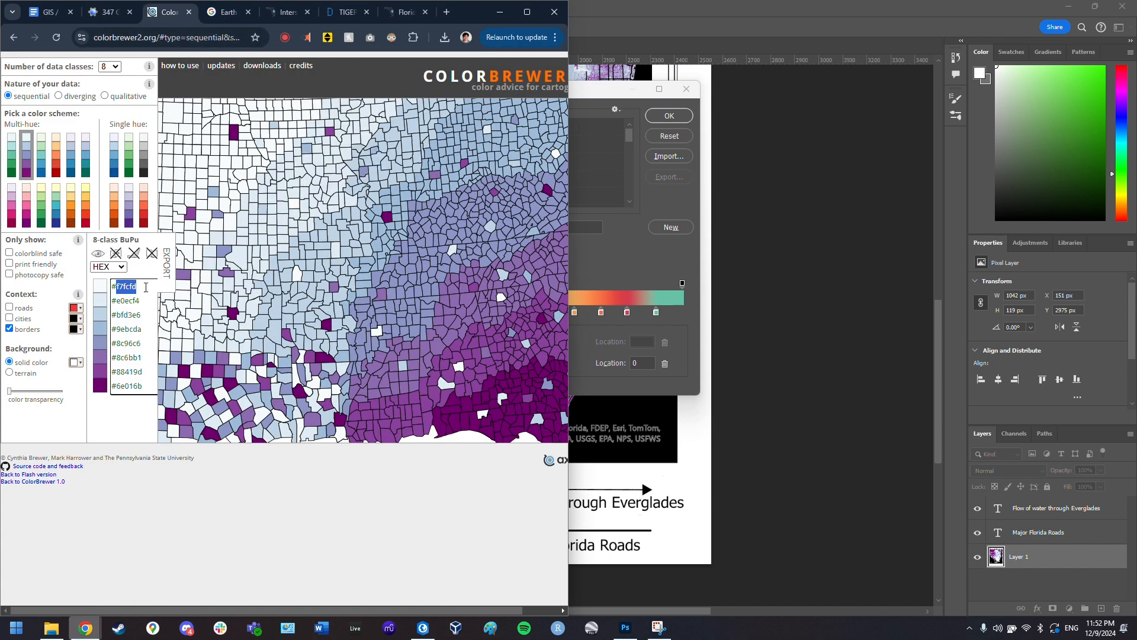
key(alt+Tab)
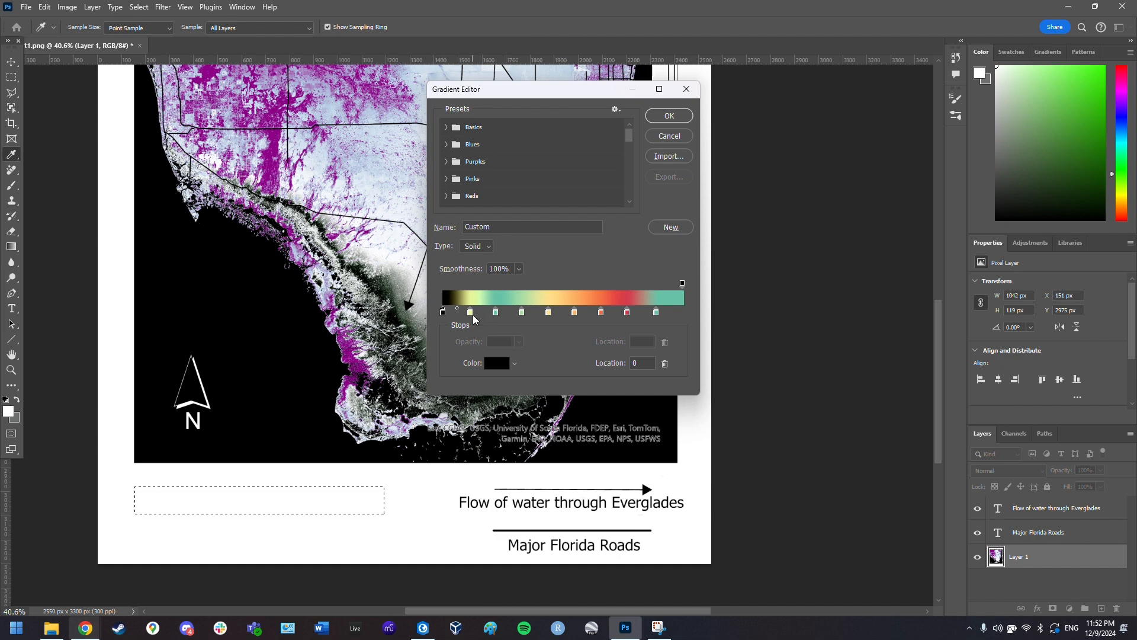
click(471, 313)
click(496, 363)
key(ctrl+v)
click(681, 171)
key(alt+Tab)
double_click(125, 300)
key(ctrl+c)
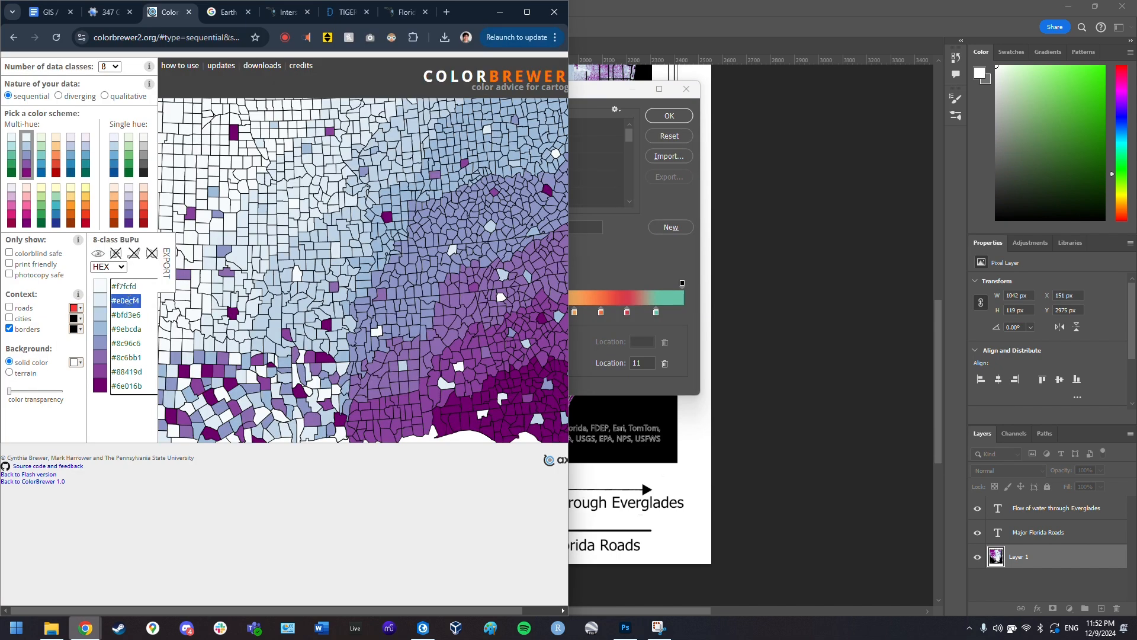
key(alt+Tab)
click(496, 313)
click(496, 365)
key(ctrl+v)
key(Return)
- Colour the stops at 33 and 44 with hex codes bfd3e6 and 9ebcda
key(alt+Tab)
double_click(126, 315)
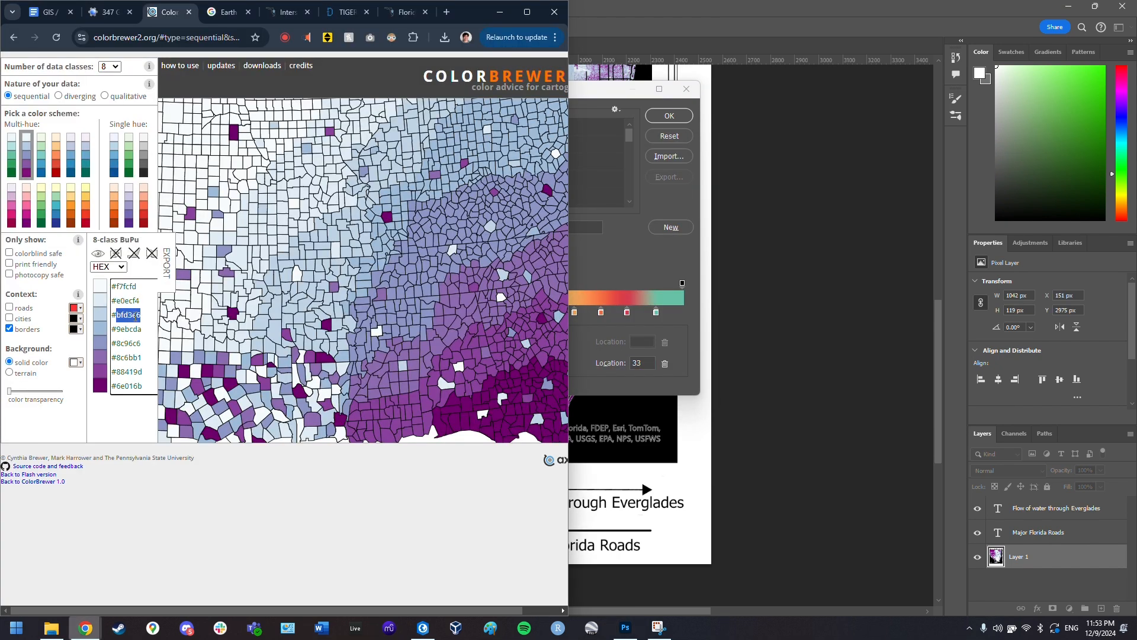
key(alt+Tab)
click(496, 363)
text(bfd3e6)
click(548, 313)
key(alt+Tab)
double_click(125, 329)
key(ctrl+c)
key(alt+Tab)
click(496, 363)
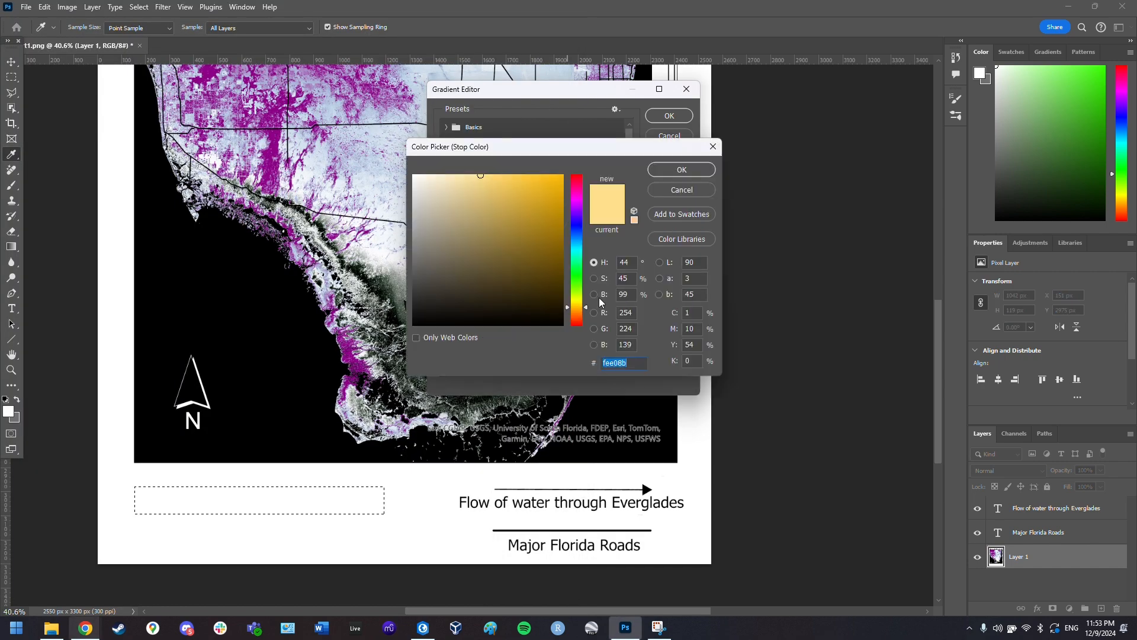
key(ctrl+v)
click(682, 170)
- Colour the stops at 55 and 66 with hex codes 8c96c6 and 8c6bb1
click(574, 313)
key(alt+Tab)
triple_click(125, 344)
key(alt+Tab)
click(681, 171)
key(alt+Tab)
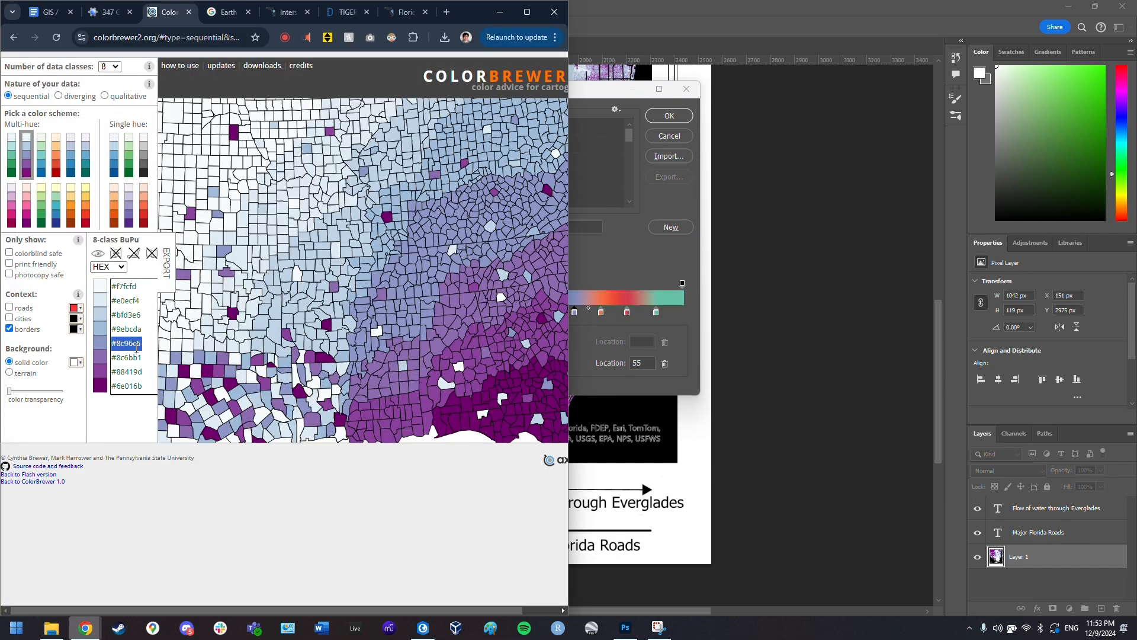
double_click(129, 358)
key(alt+Tab)
click(601, 313)
click(496, 363)
text(8c6bb1)
click(682, 170)
- Colour the stop at 77 with 88419d and the last stop dark purple 6e016b
double_click(130, 372)
key(alt+Tab)
click(496, 363)
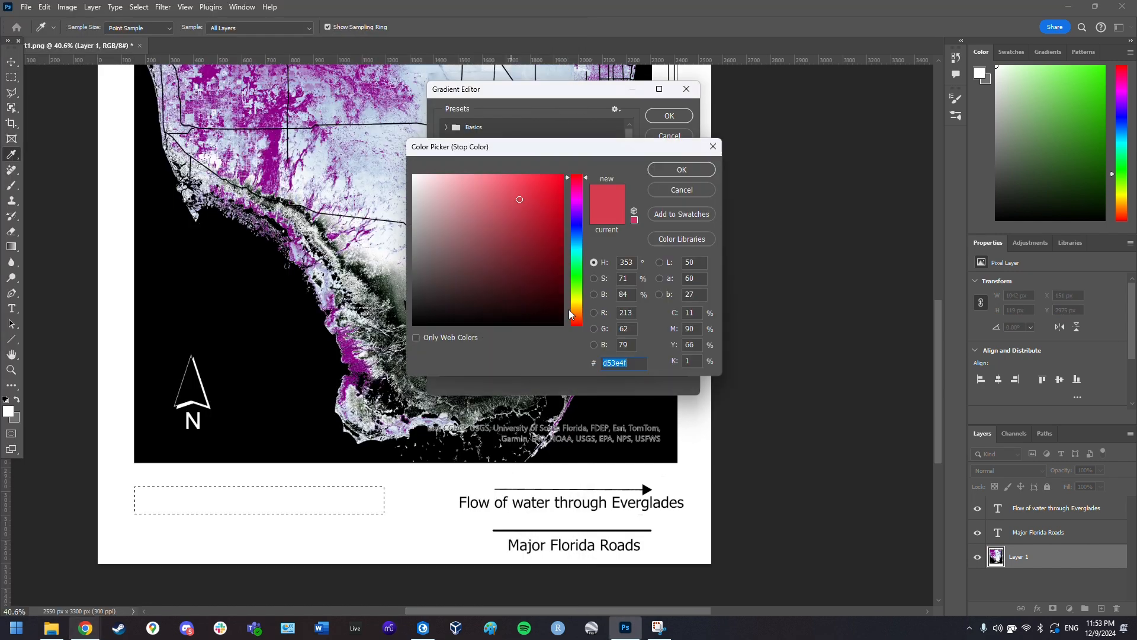
text(88419d)
click(681, 171)
key(alt+Tab)
double_click(129, 386)
key(alt+Tab)
key(Return)
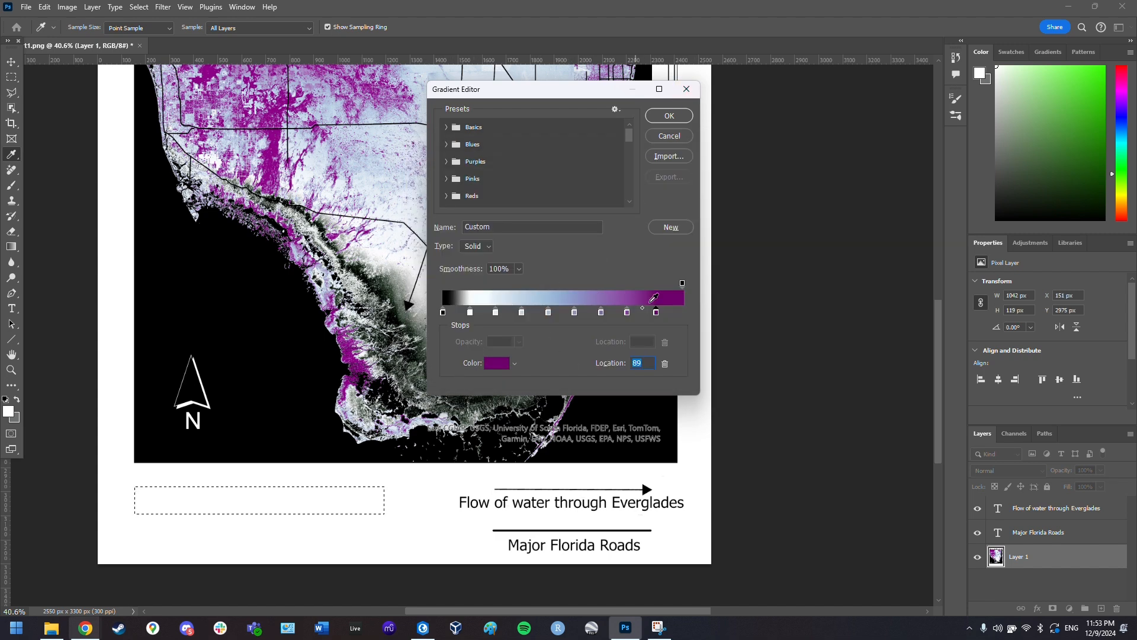
- Fill the legend box left to right with the purple gradient and label its left end '0 Meters'
click(668, 115)
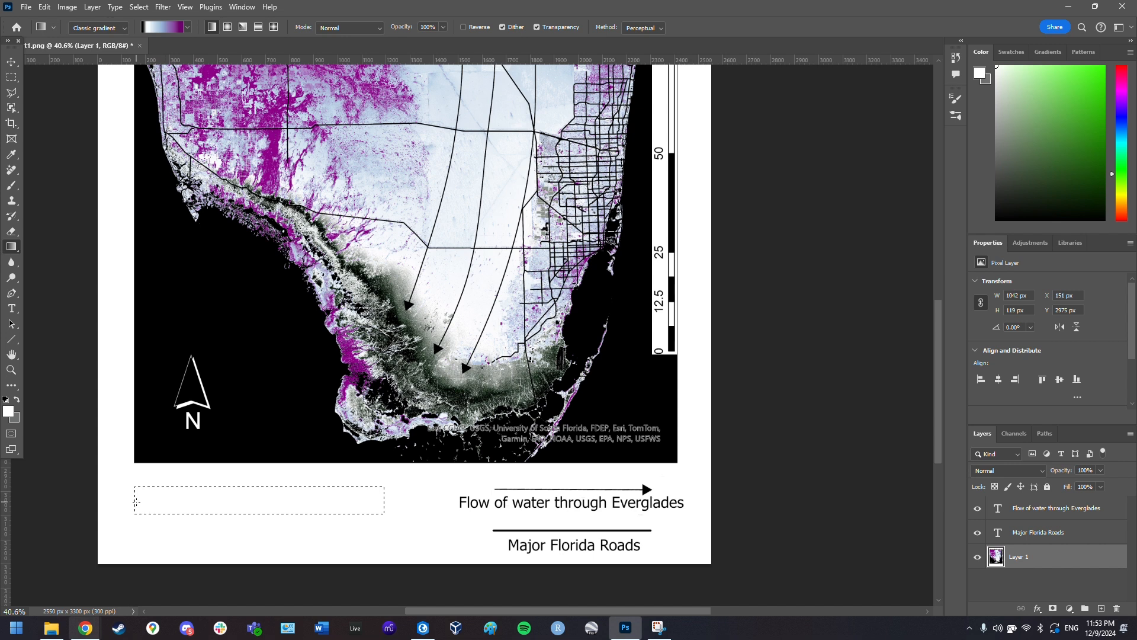
drag(154, 502, 382, 499)
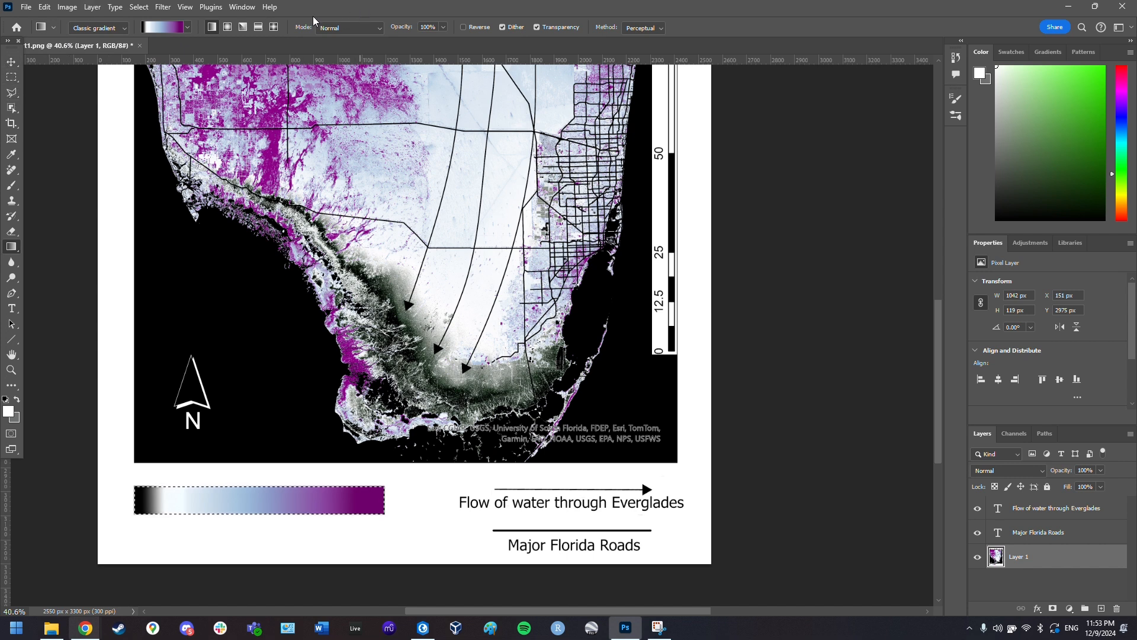
key(t)
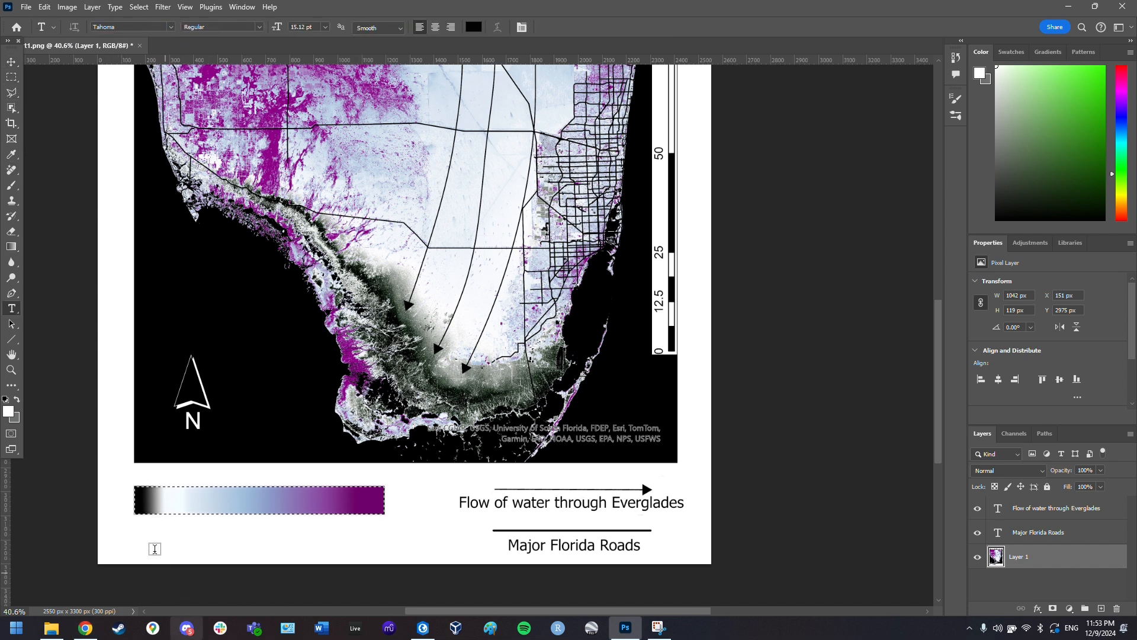
click(122, 540)
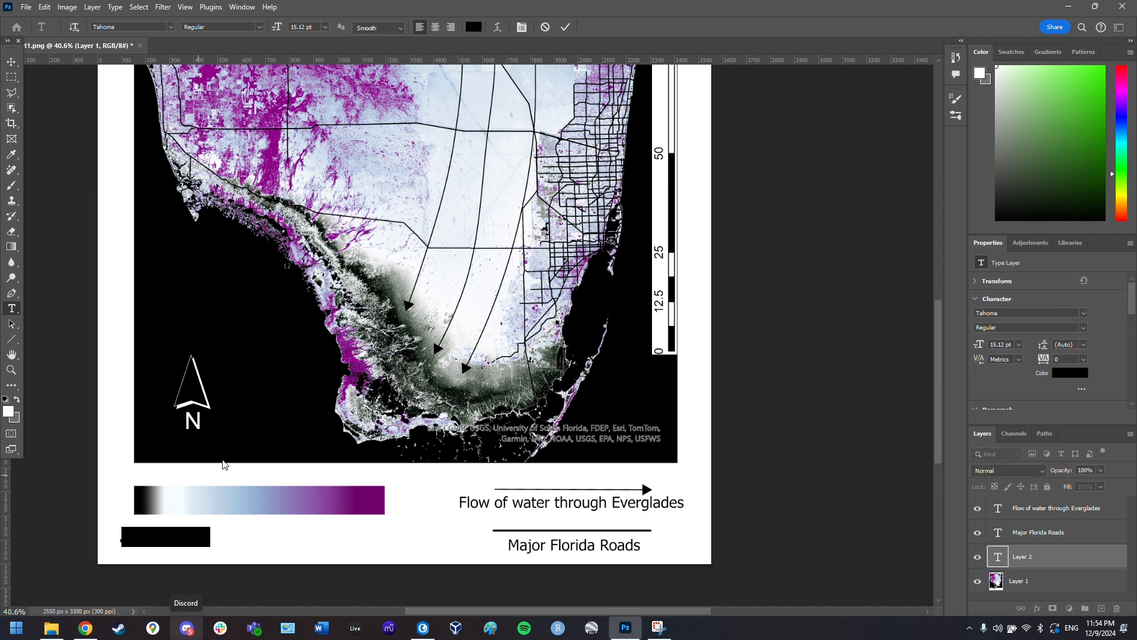
text(0 )
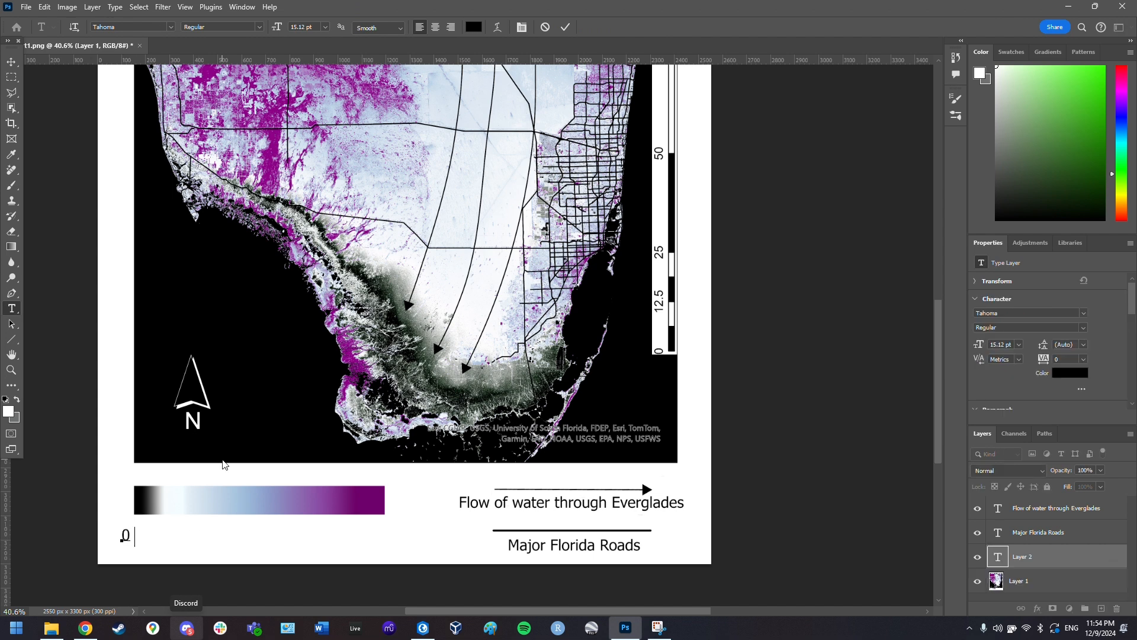
text(meters)
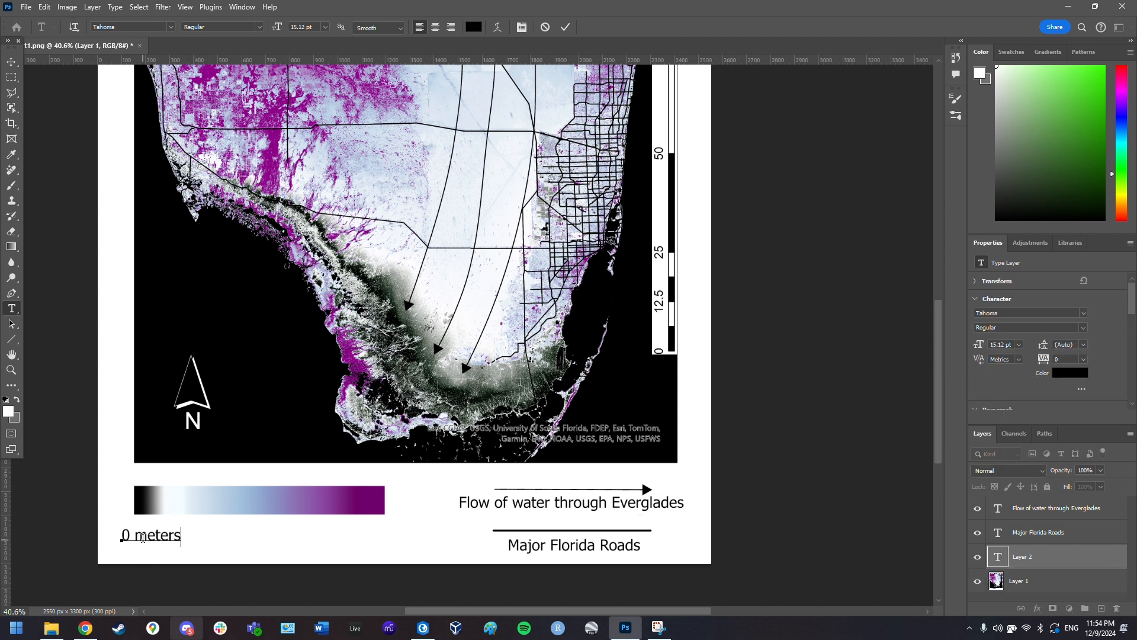
drag(143, 538, 138, 538)
text(M)
click(272, 538)
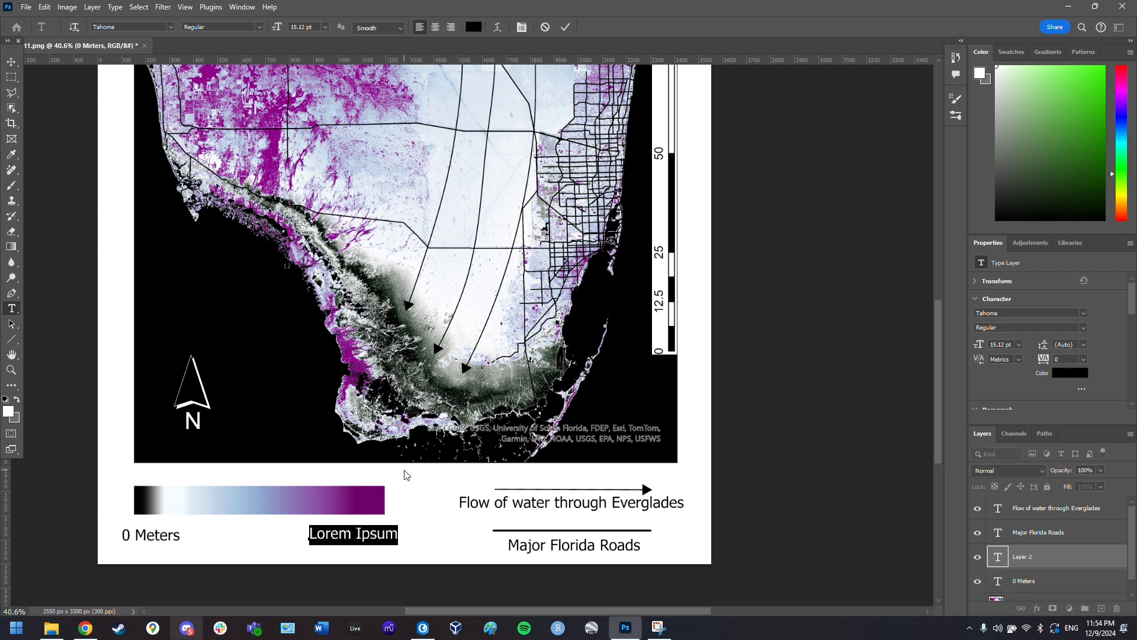
- Add the '9 Meters' label at the gradient bar's right end
text(9 meters)
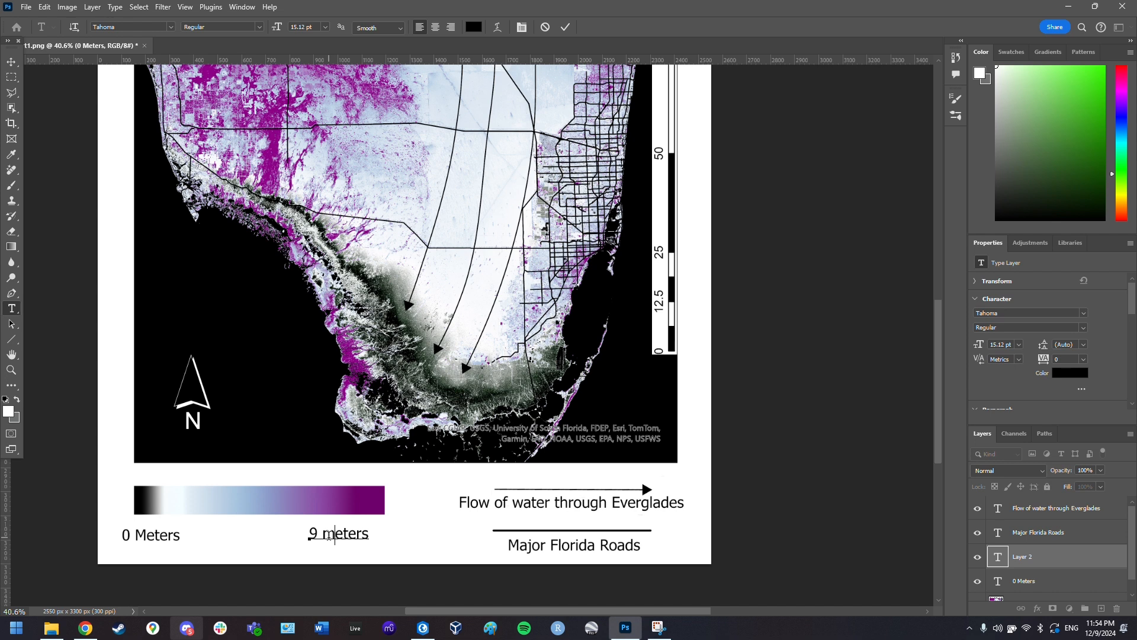
drag(329, 536, 427, 529)
text(M)
- Commit the '9 Meters' label and zoom out to show the full map layout
scroll(429, 247, up, 3)
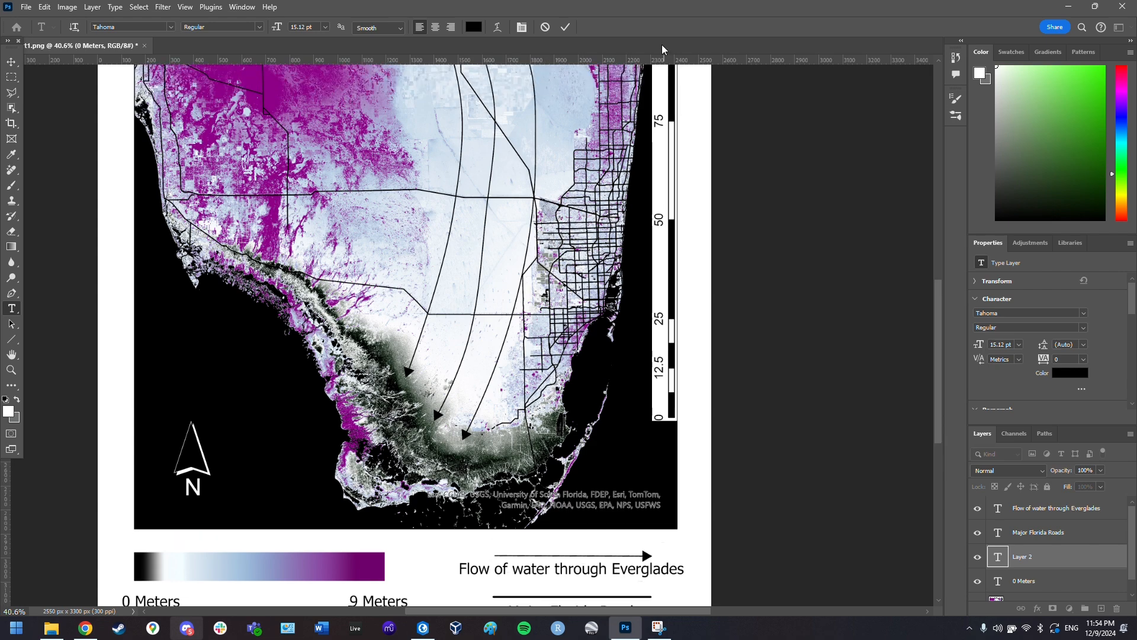
scroll(585, 205, up, 1)
scroll(578, 237, down, 2)
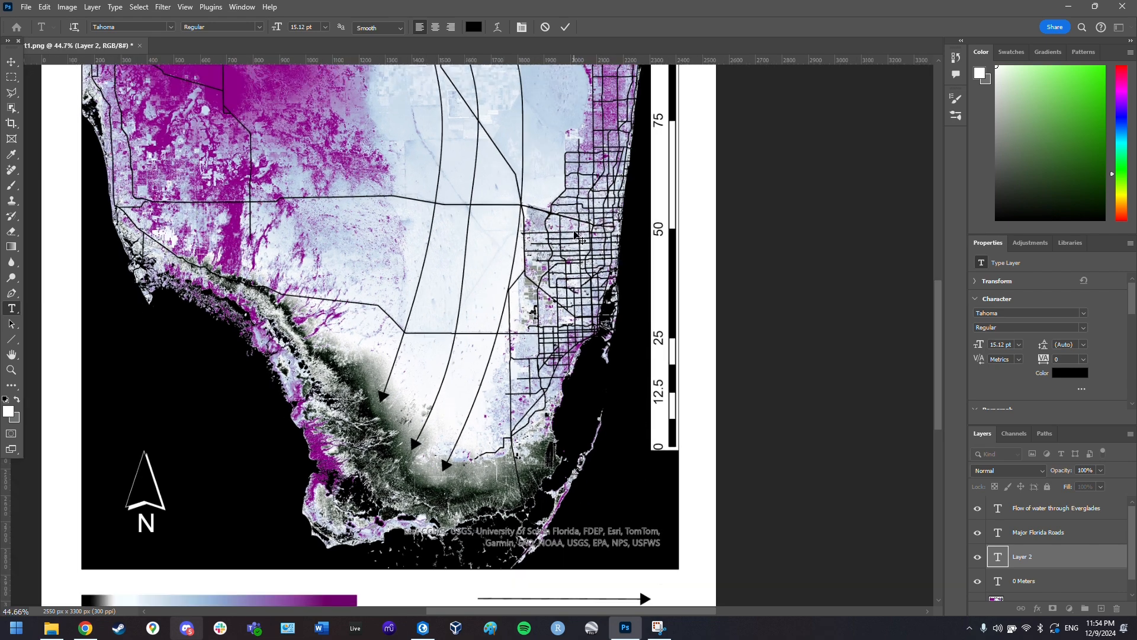
scroll(426, 132, up, 2)
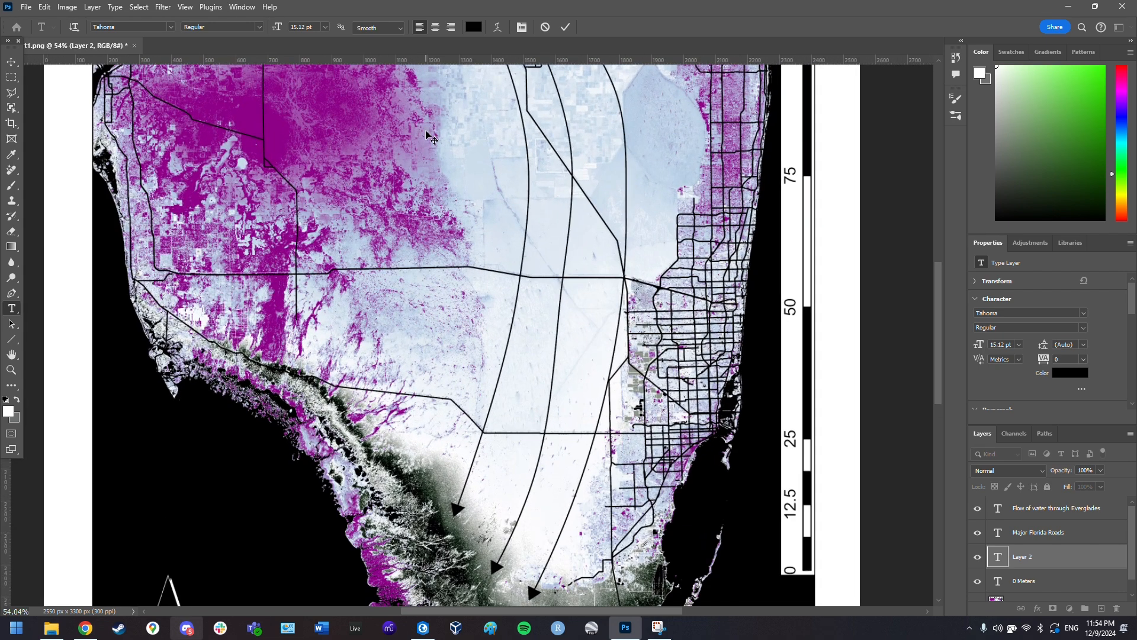
scroll(489, 204, down, 2)
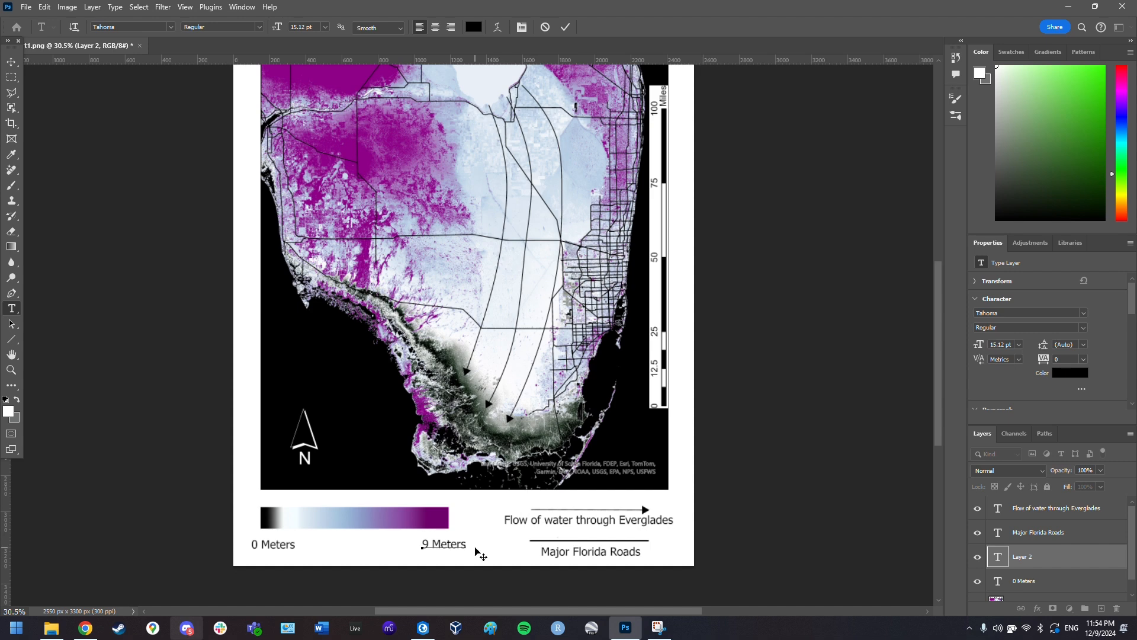
click(767, 480)
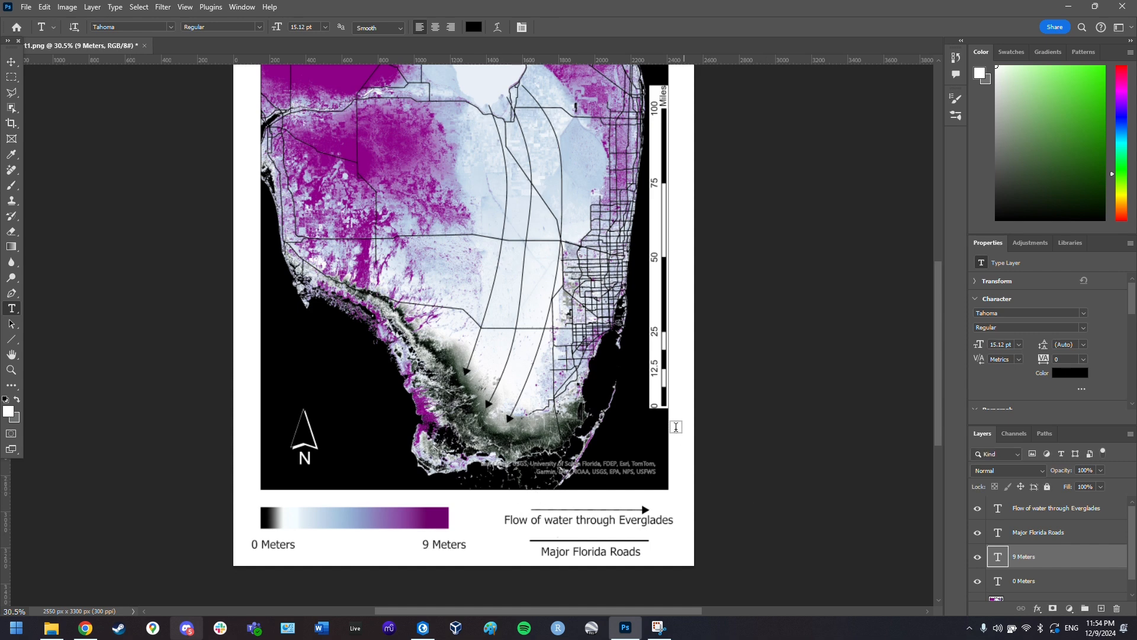
scroll(599, 357, down, 2)
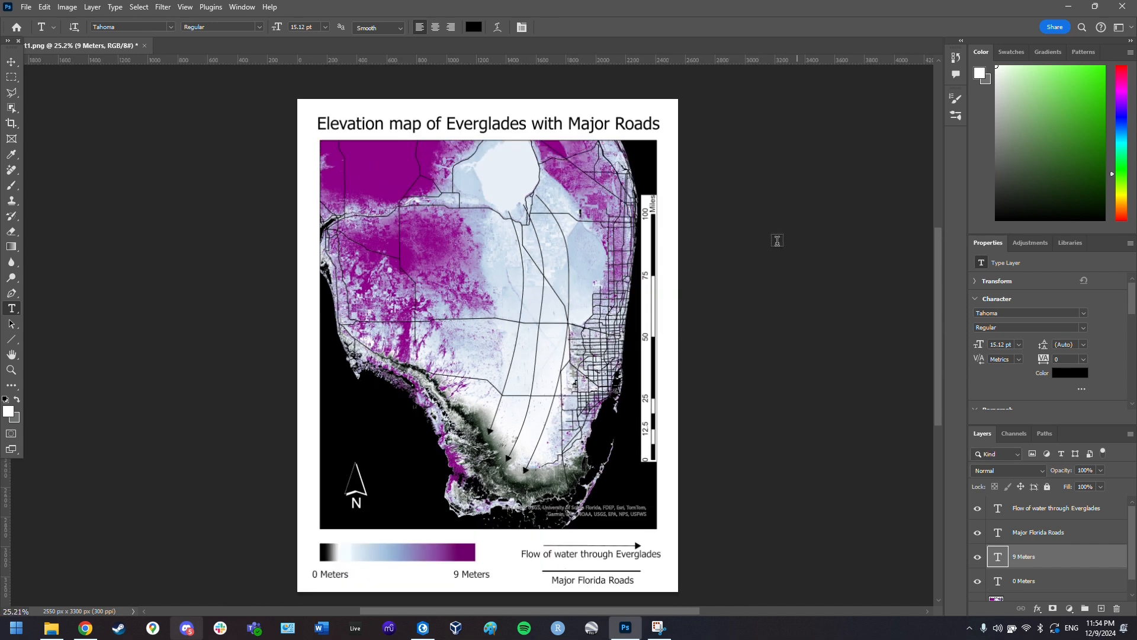
- Quick Export the map as a PNG named 'Final', then open File Explorer
click(26, 7)
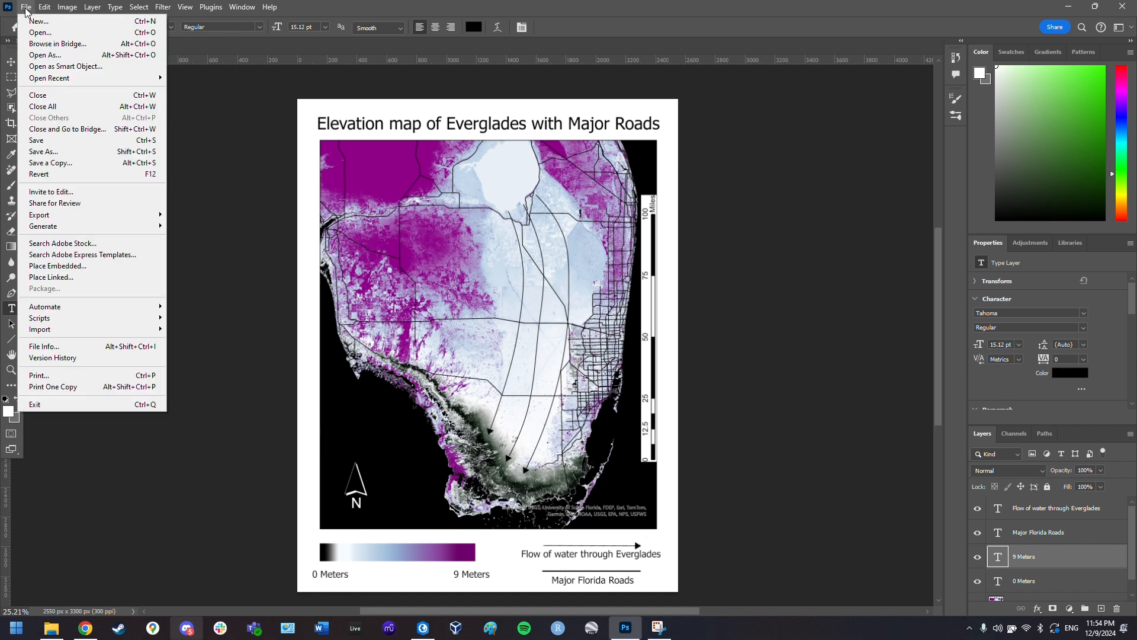
mouse_move(83, 218)
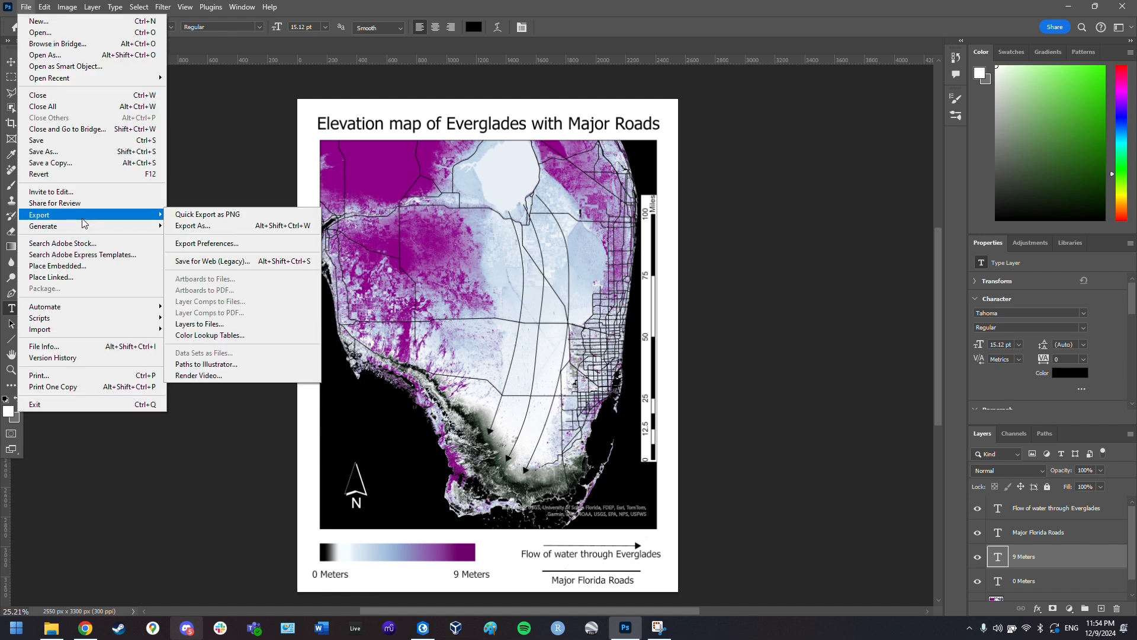
click(241, 219)
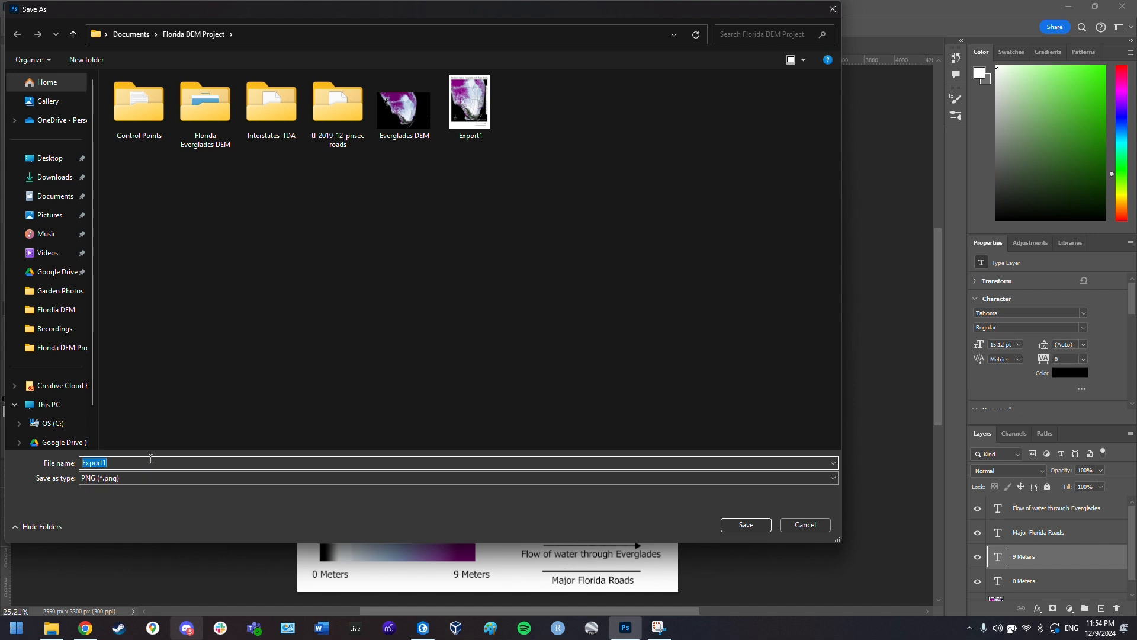
text(Final)
key(Return)
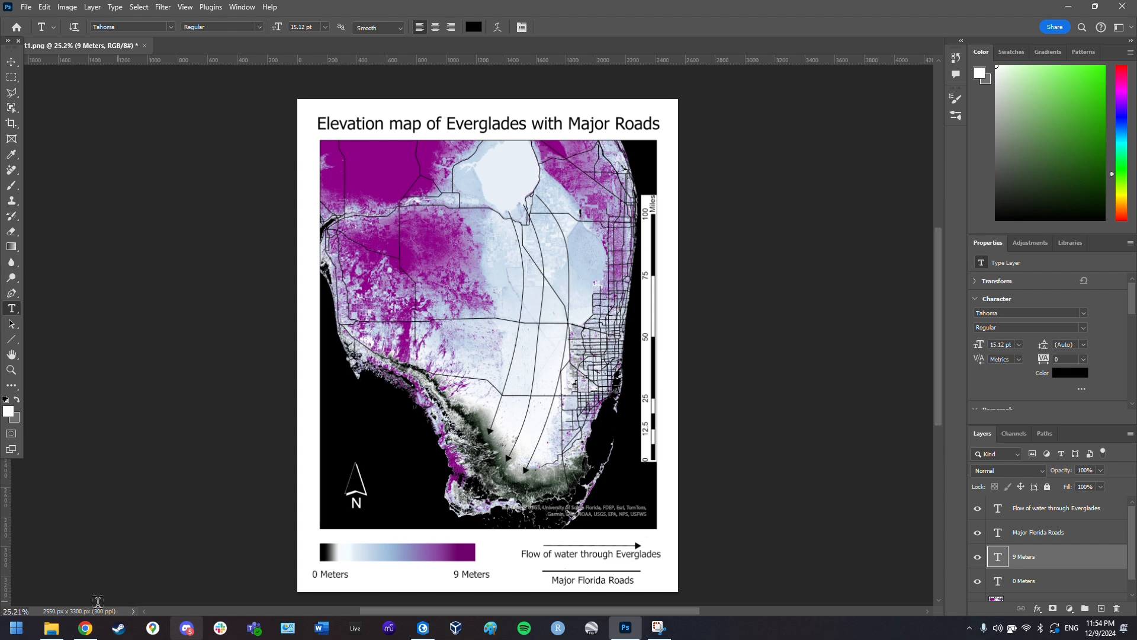
click(52, 627)
click(57, 586)
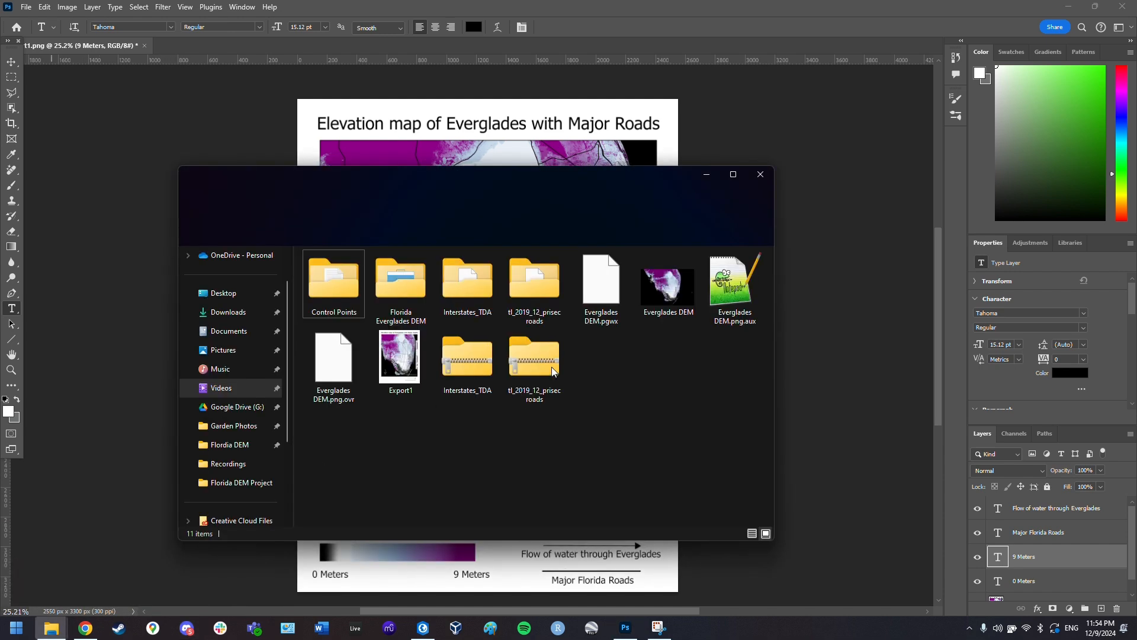